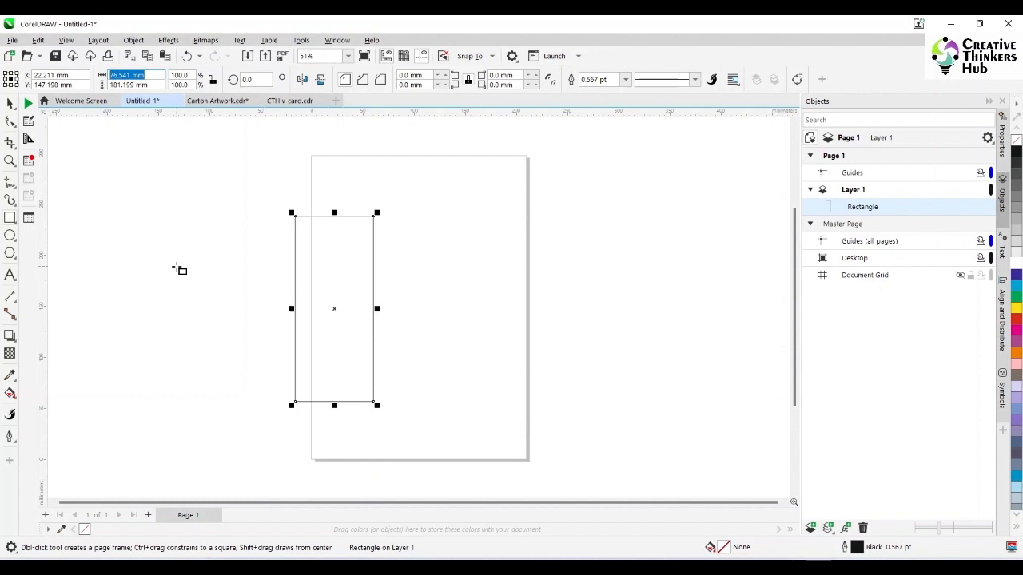
Set the selected rectangle's size to 52 mm wide and 112 mm high.
text(52)
key(Tab)
text(112)
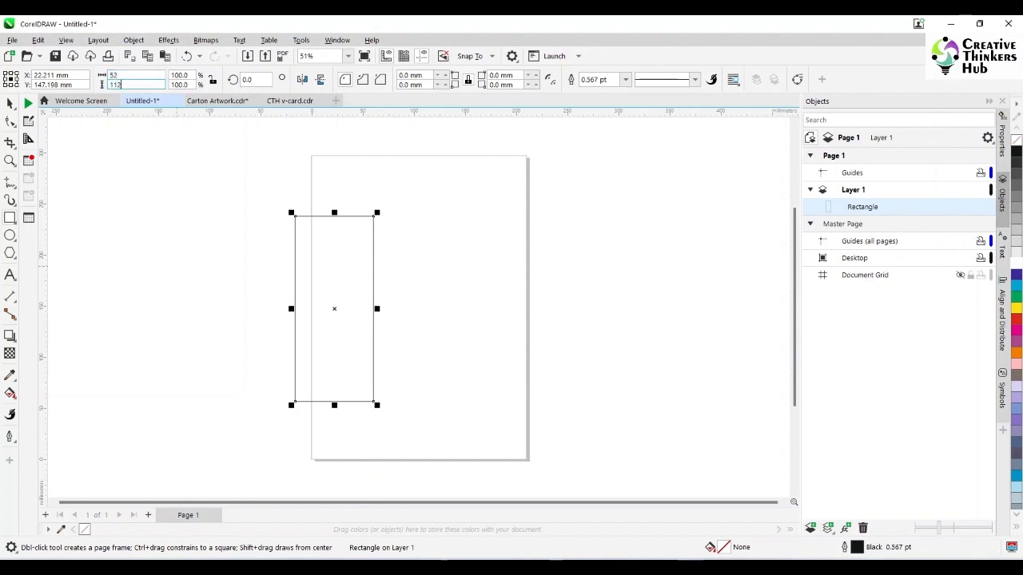
key(Return)
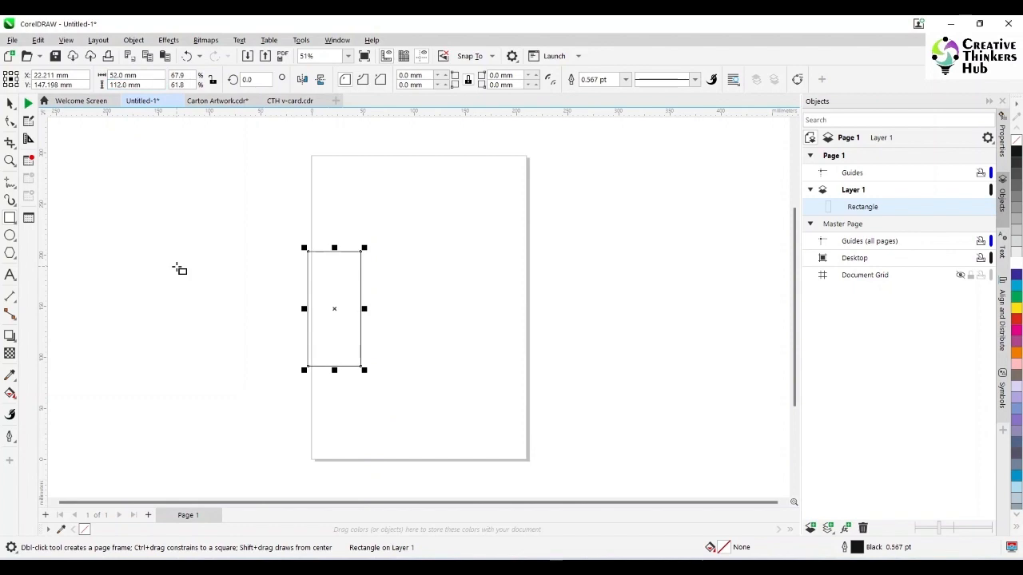
Duplicate the rectangle three times to build a row of four adjoining 52 × 112 mm panels.
click(9, 105)
key(ctrl+d)
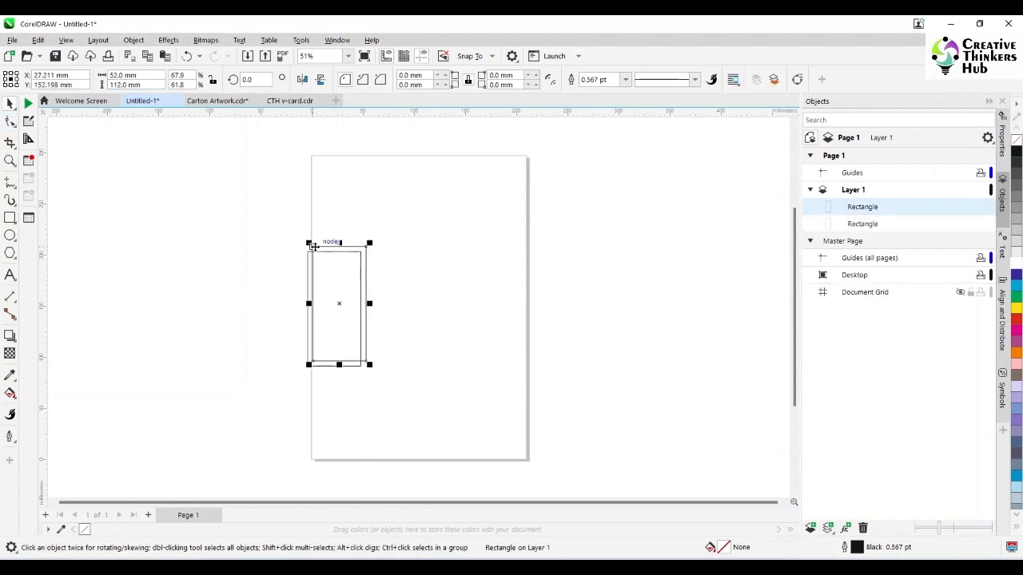
drag(309, 243, 359, 251)
key(ctrl+d)
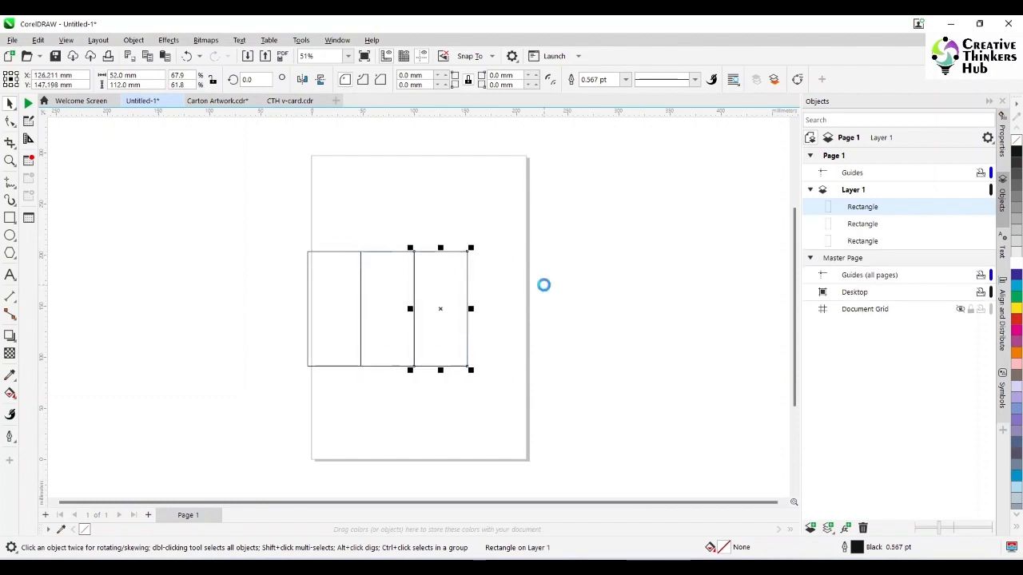
key(ctrl+d)
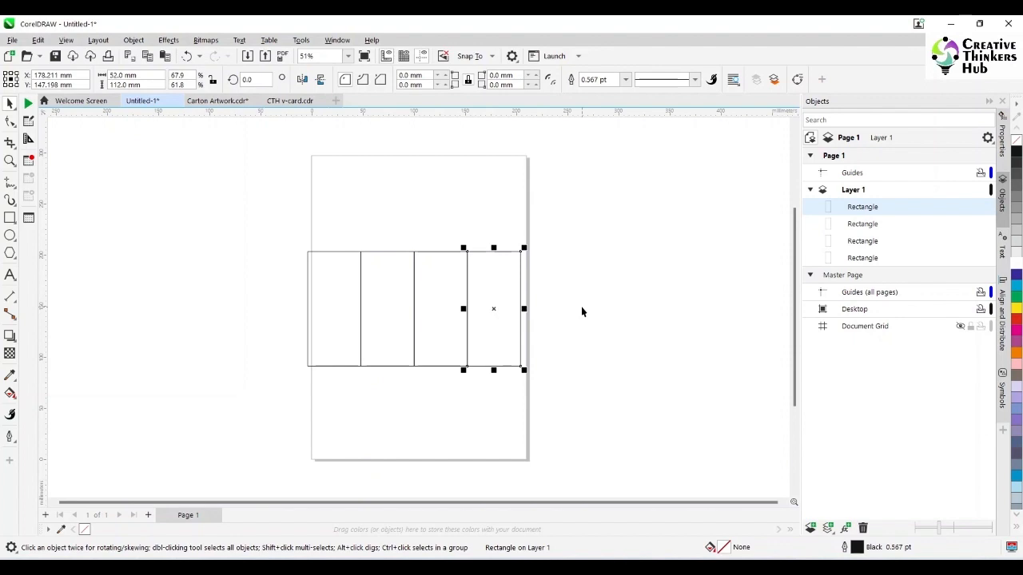
Add one more copy of the panel, set its height to 52 mm, and snap it onto the fourth panel's top edge.
key(ctrl+d)
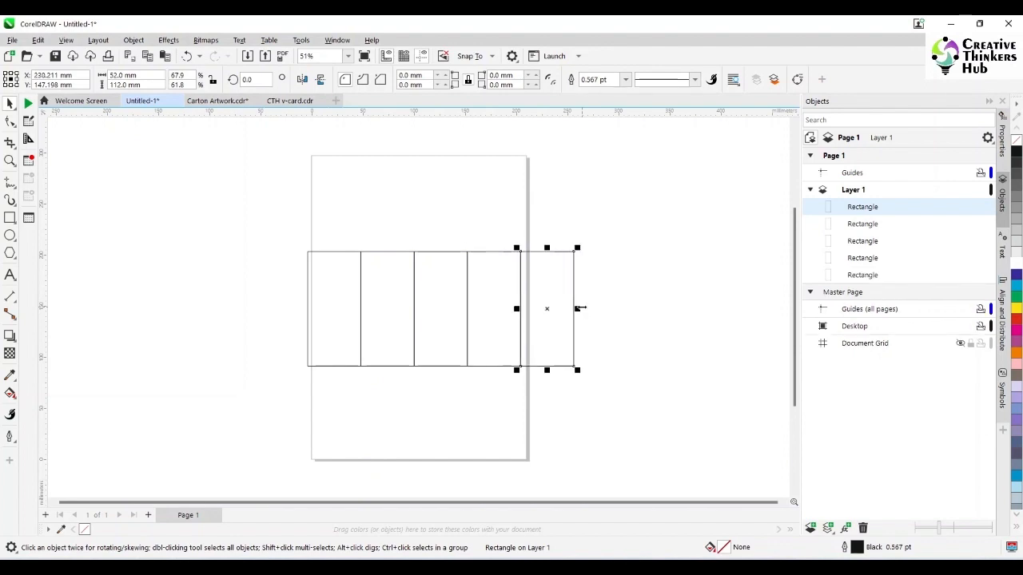
click(154, 82)
text(52)
key(Return)
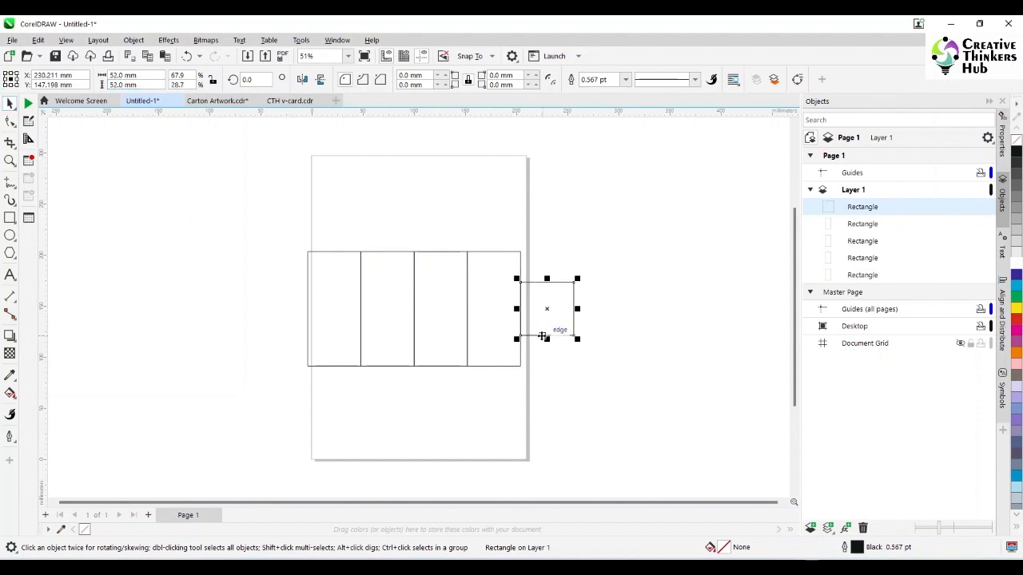
drag(518, 336, 467, 252)
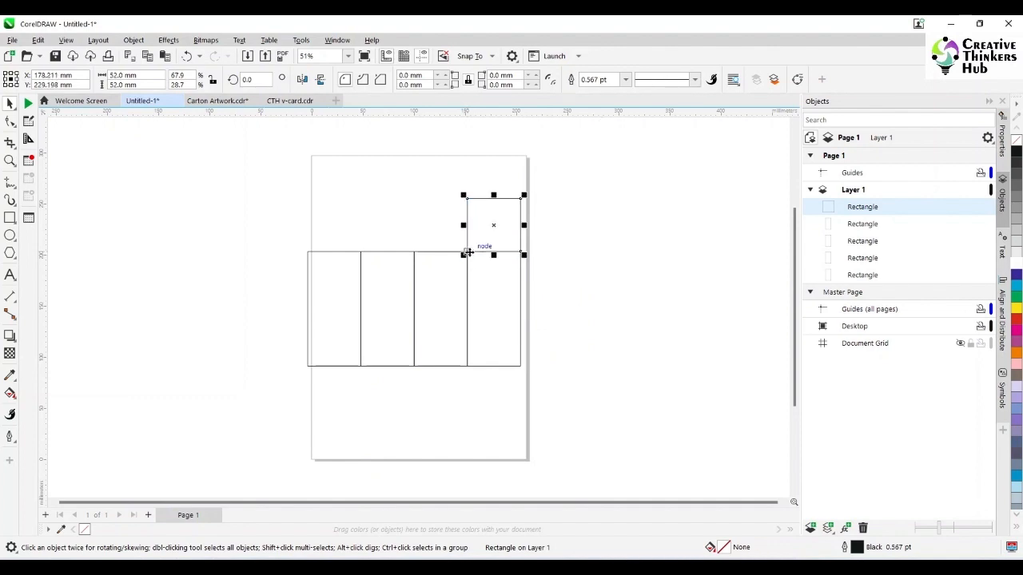
Duplicate the 52 mm square and snap the copy to the bottom edge of the second panel.
key(ctrl+d)
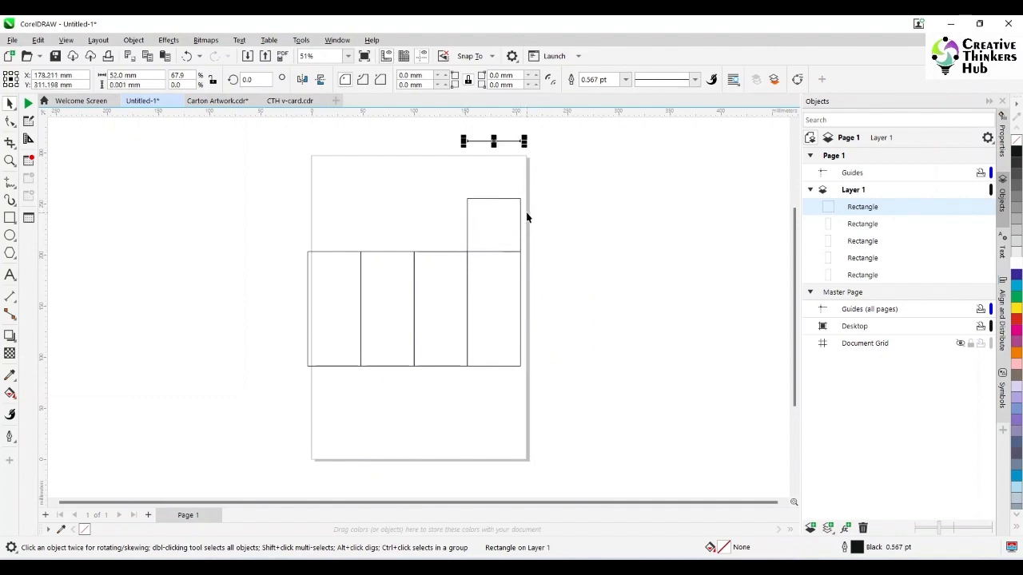
key(ctrl+z)
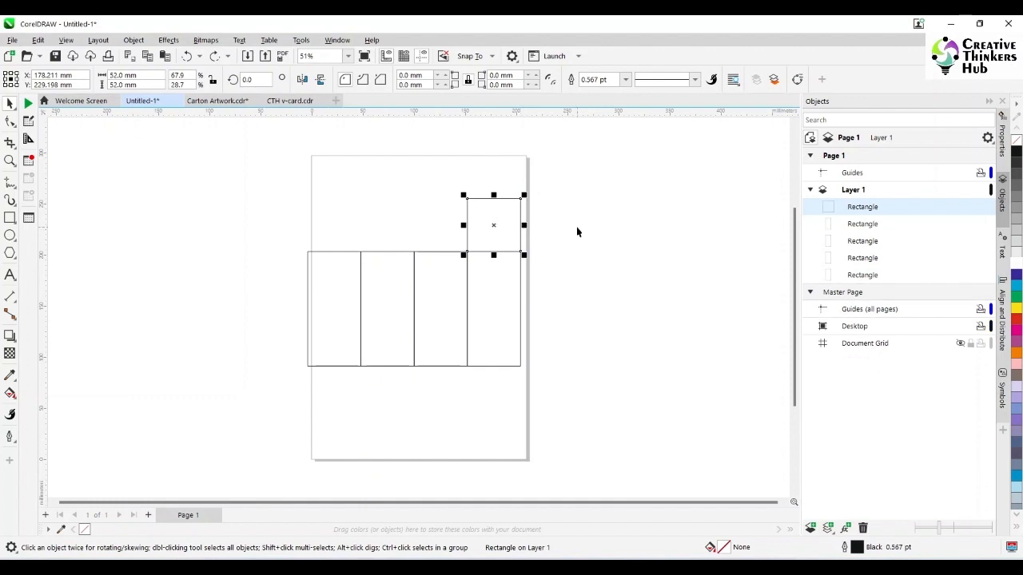
click(577, 227)
click(497, 226)
key(ctrl+d)
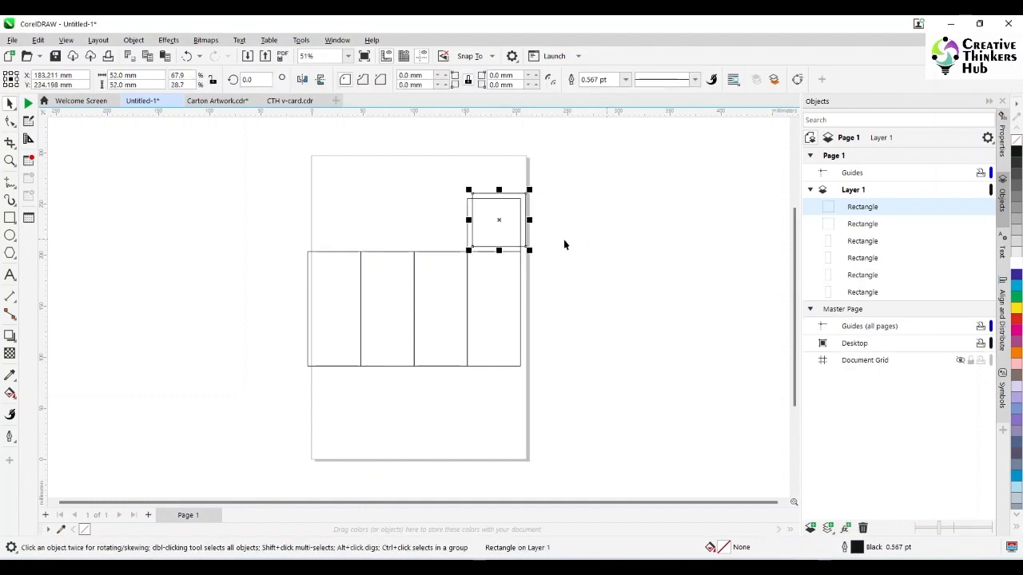
drag(526, 194, 414, 366)
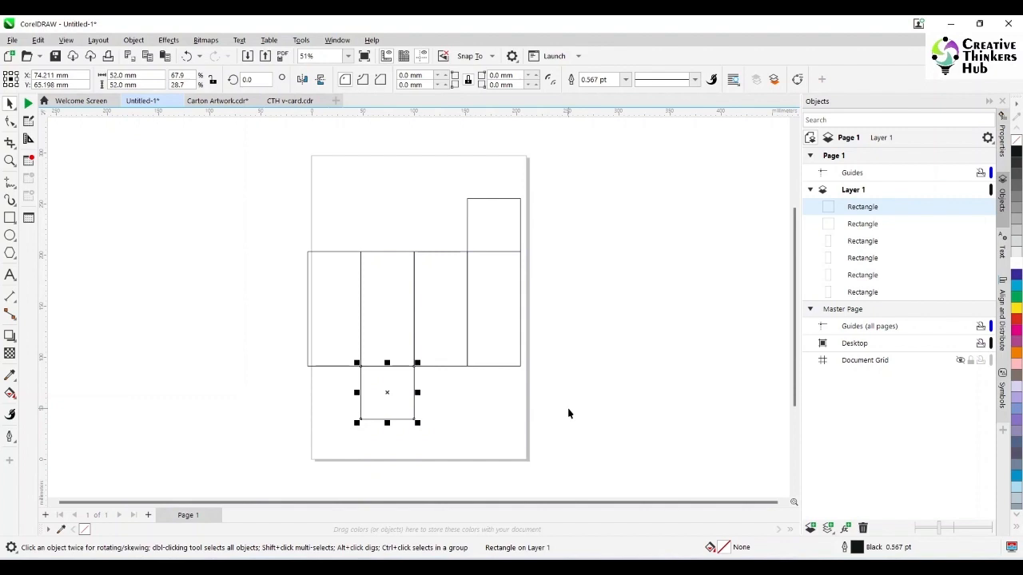
click(568, 413)
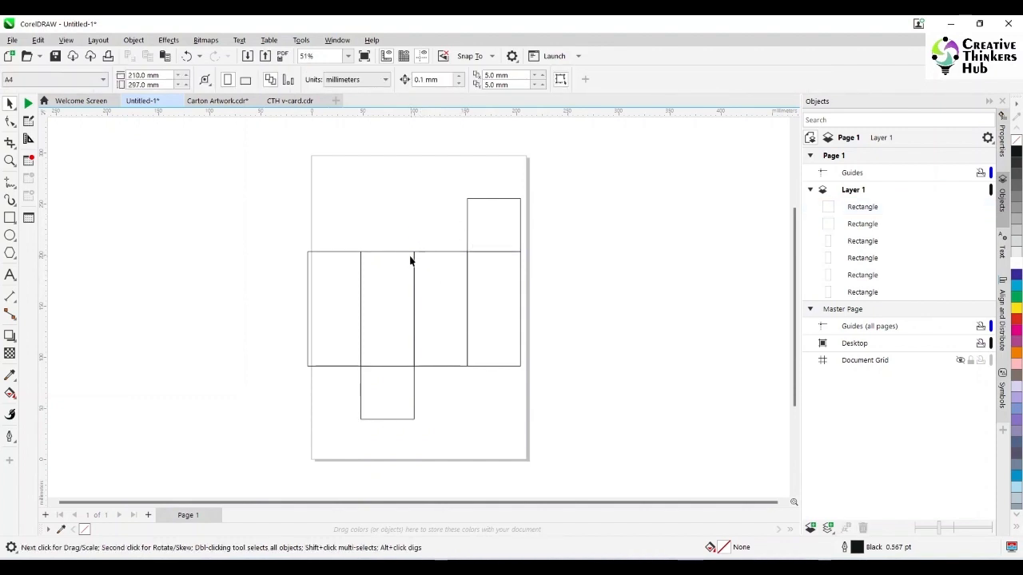
Duplicate the square above the fourth panel and snap the copy onto the third panel's top edge.
click(10, 218)
click(486, 223)
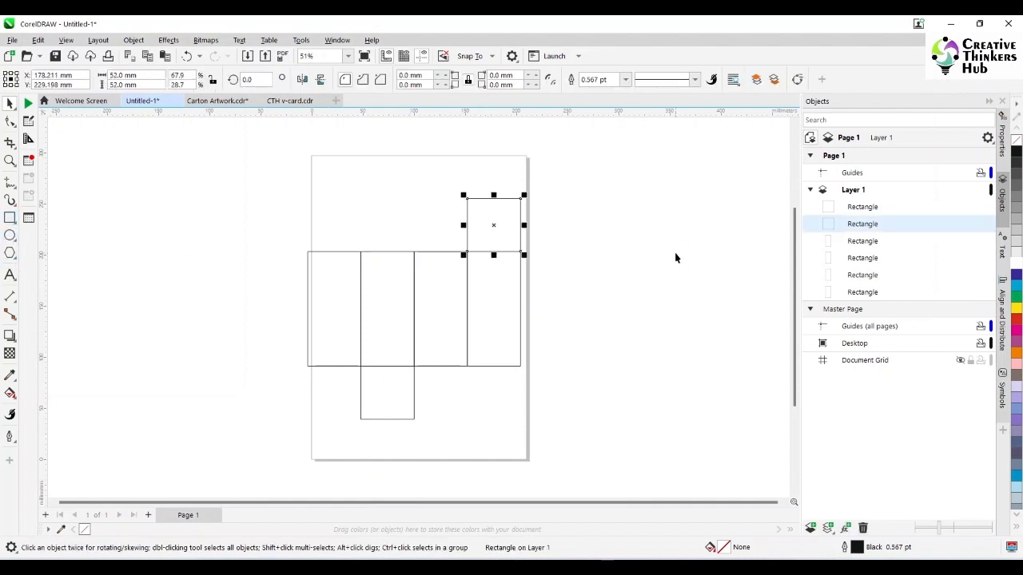
key(ctrl+d)
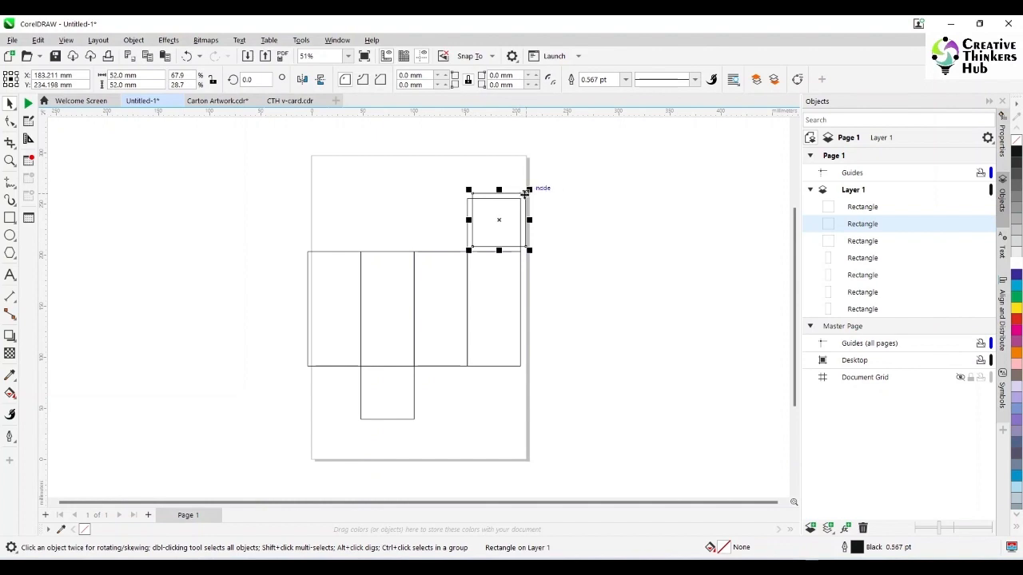
drag(525, 193, 457, 175)
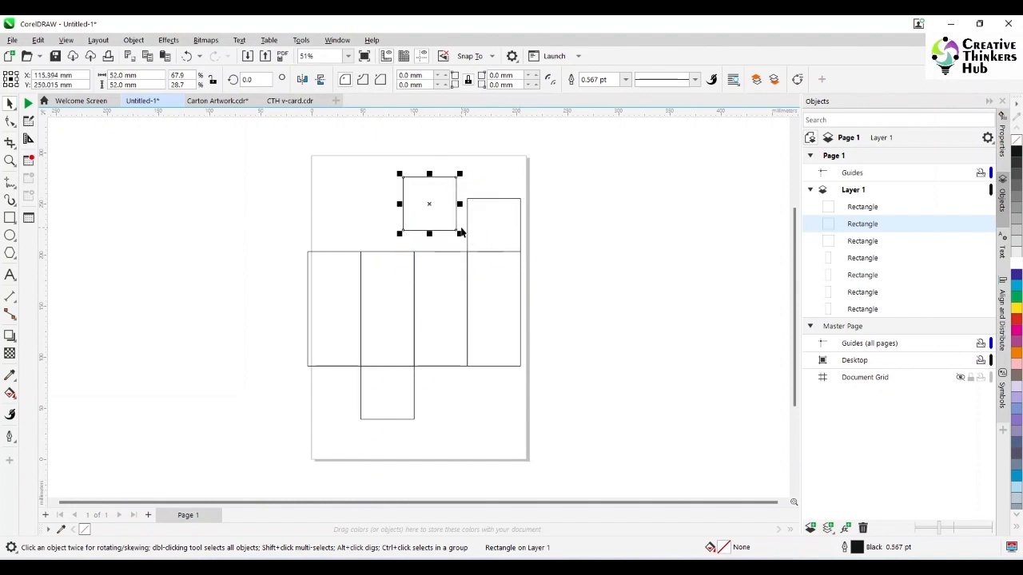
drag(458, 231, 467, 254)
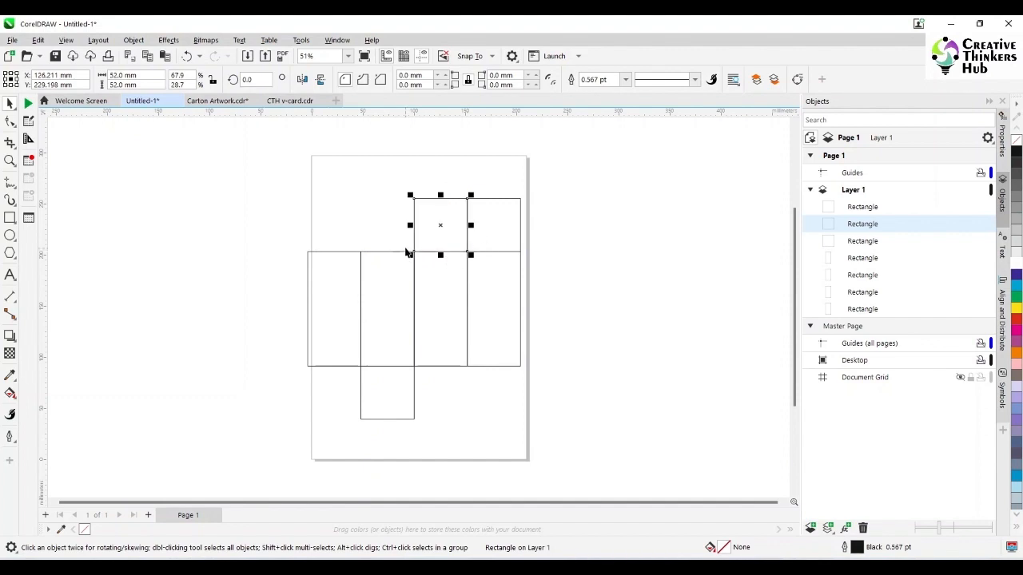
Reduce the square above the third panel to 20 mm high and realign it with the panel's top edge.
drag(440, 195, 440, 226)
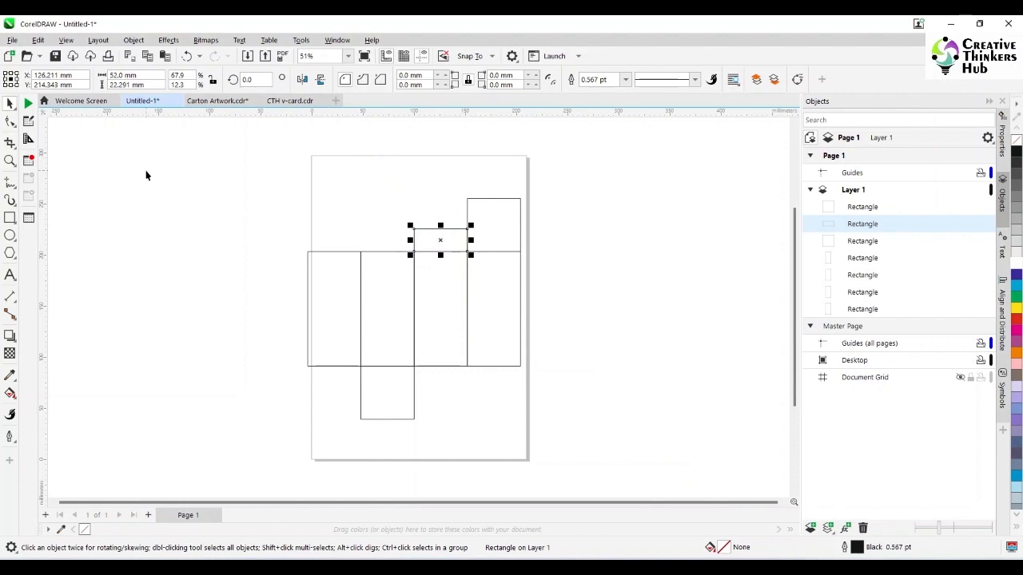
click(120, 85)
text(20)
key(Return)
click(10, 160)
drag(273, 193, 576, 308)
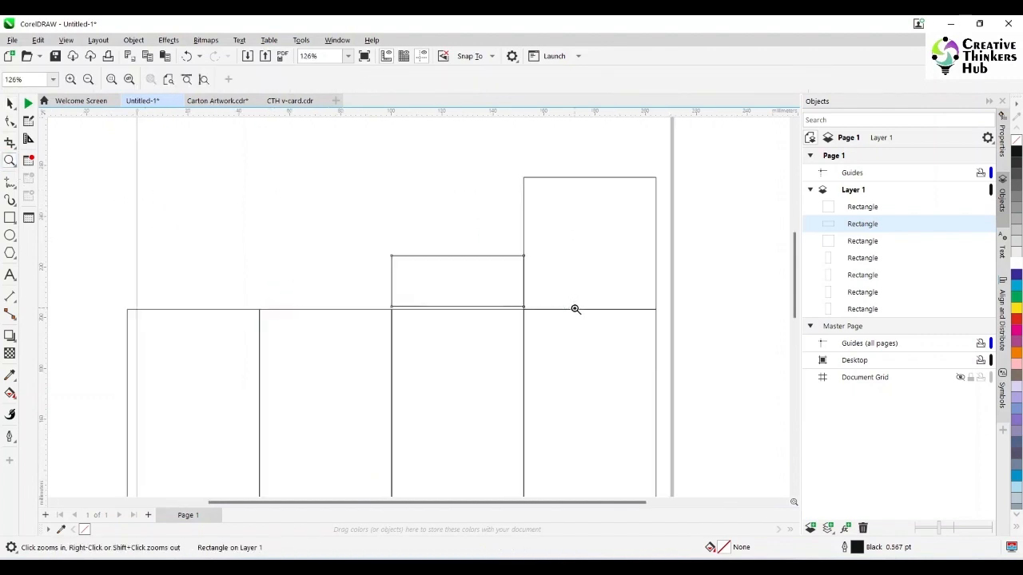
click(8, 106)
drag(456, 280, 431, 238)
drag(497, 266, 525, 314)
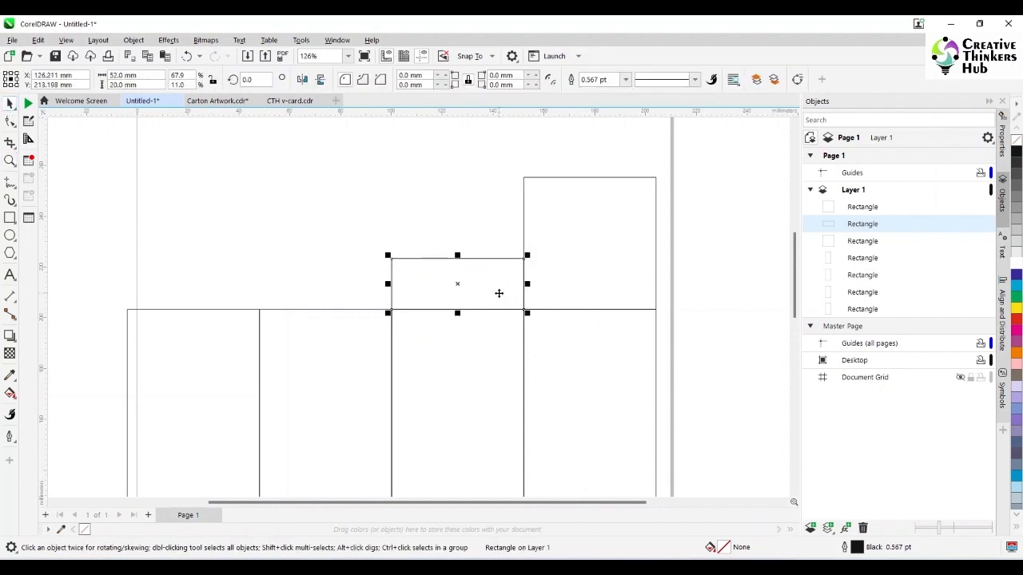
Convert the 20 mm high flap to curves and add two nodes along the lower half of its left edge.
key(ctrl+q)
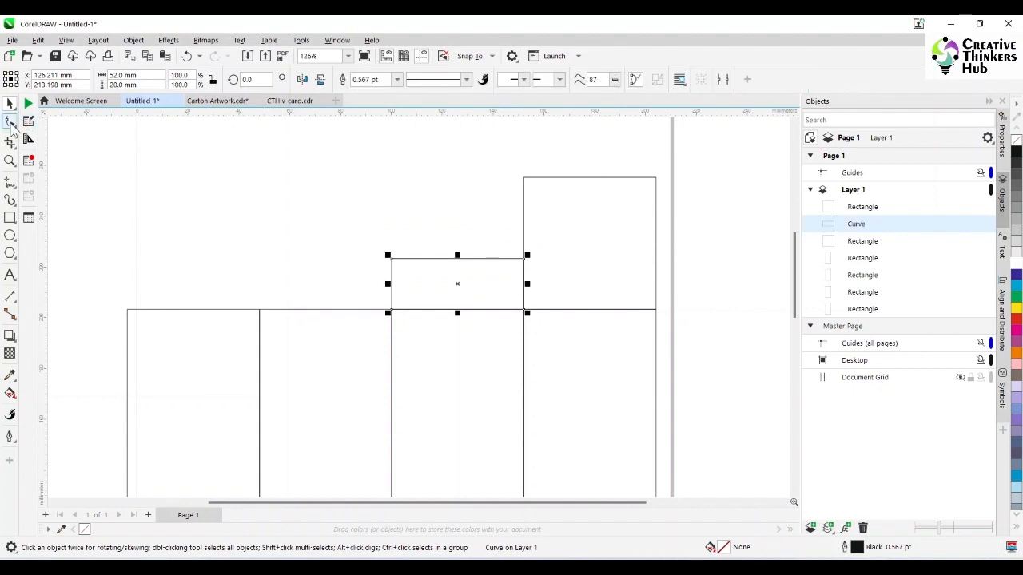
click(9, 121)
drag(359, 236, 423, 285)
click(392, 297)
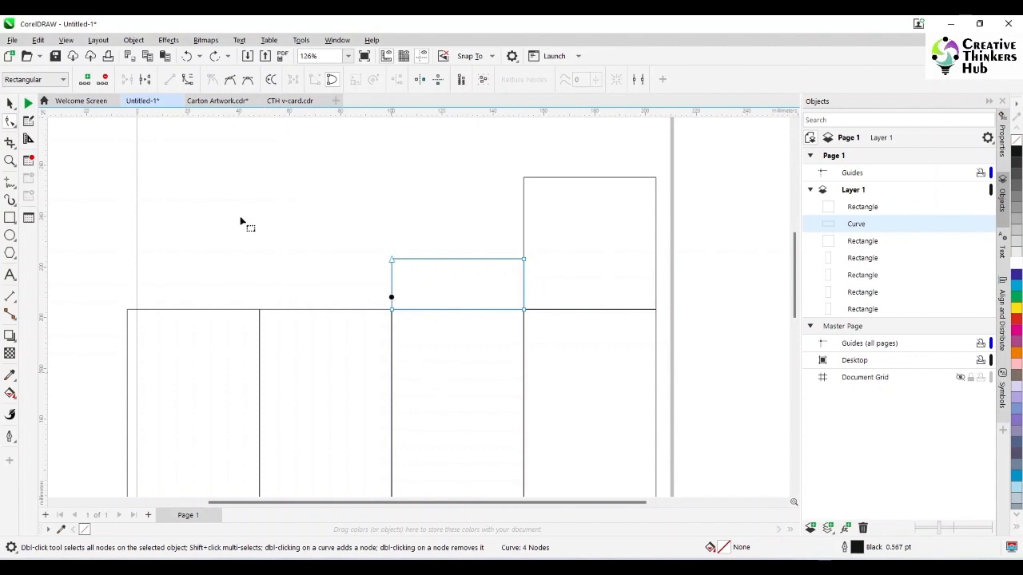
click(85, 80)
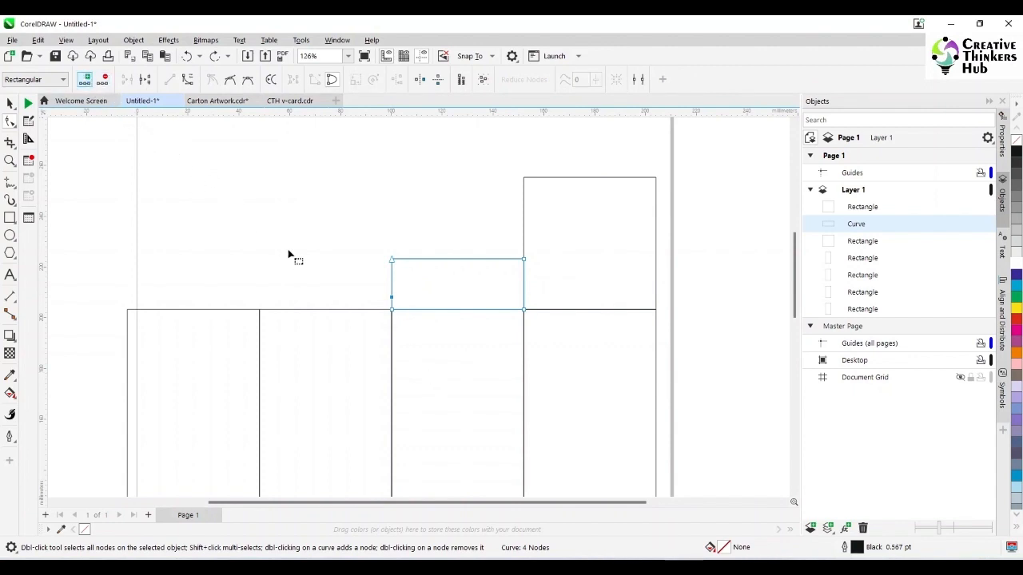
click(391, 287)
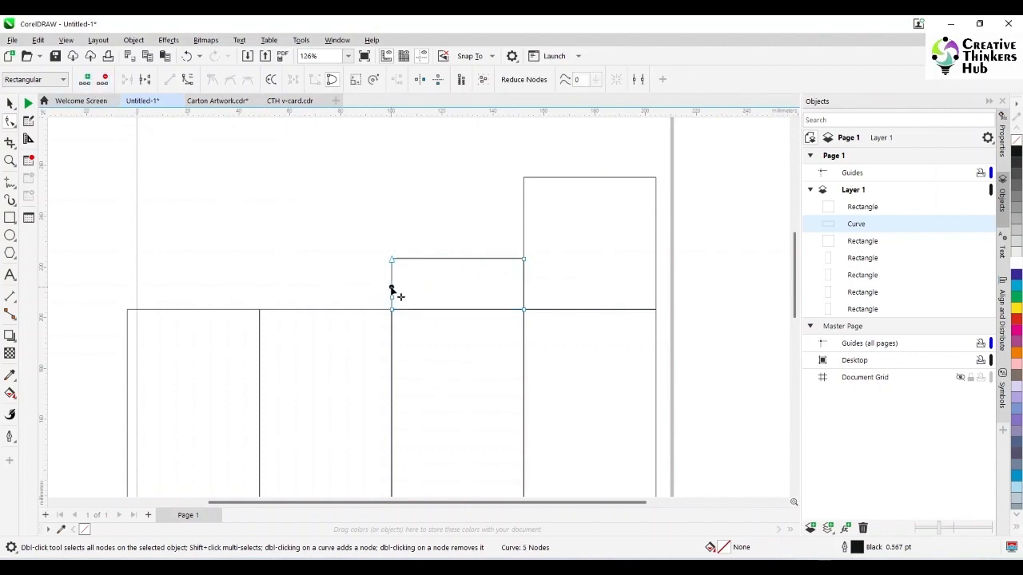
click(86, 80)
Deselect the flap and set the document's nudge distance to 5 mm.
key(space)
key(Escape)
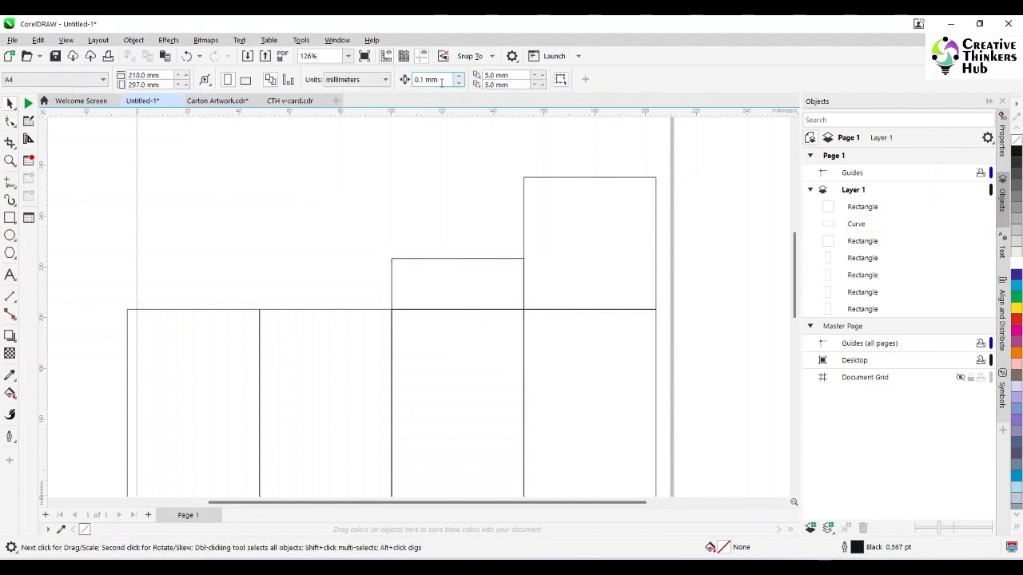
drag(441, 81, 413, 82)
text(5)
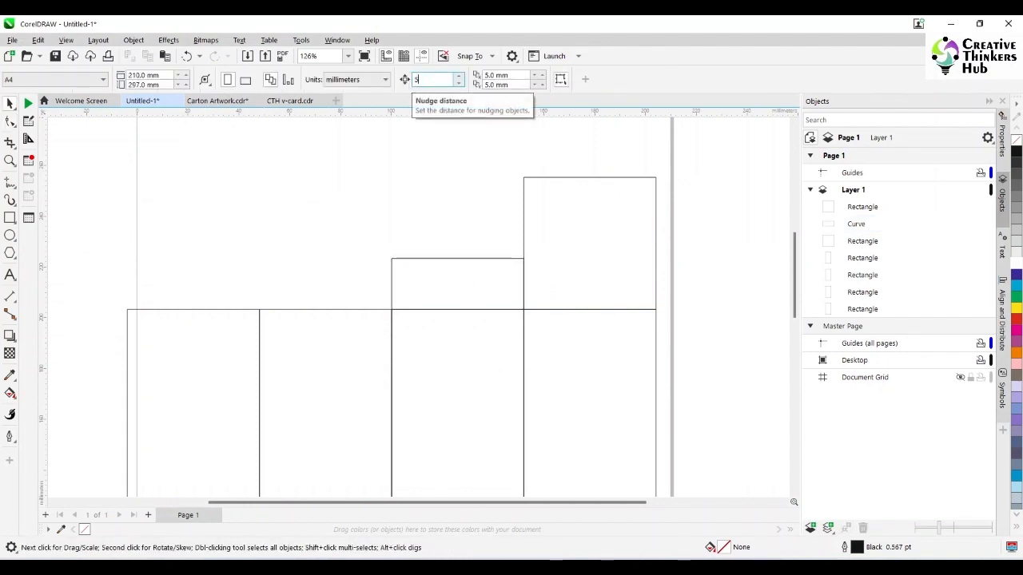
key(Return)
Nudge the flap's left-edge nodes inward in increasing steps and its top-right node inward to form a tapered dust flap.
click(393, 287)
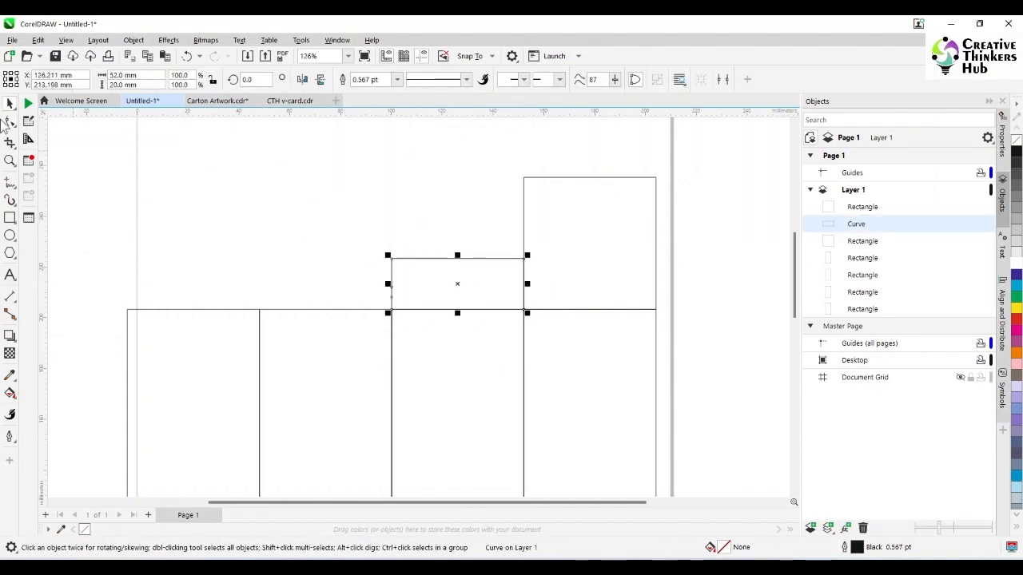
click(9, 121)
drag(364, 241, 408, 298)
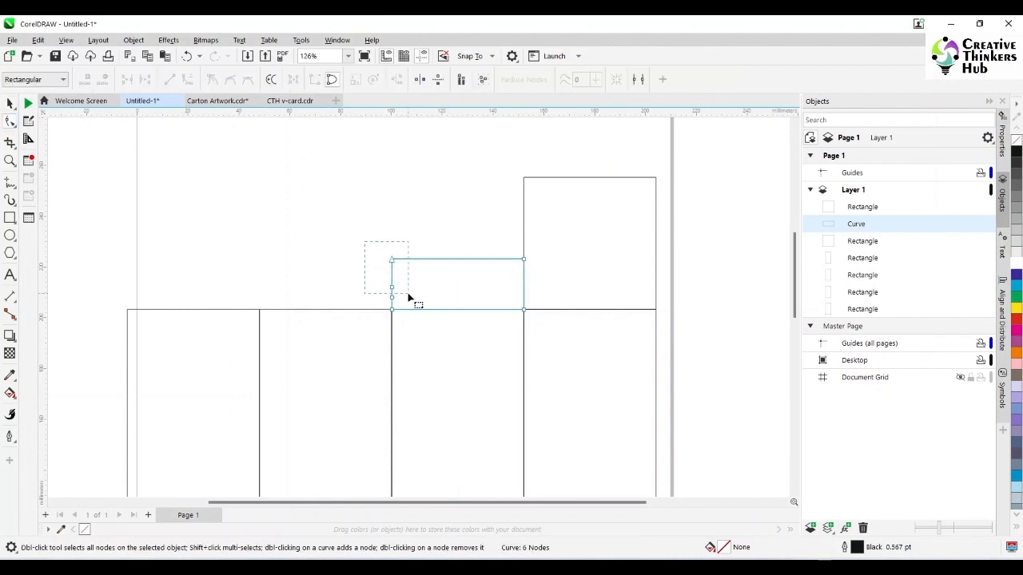
drag(408, 298, 410, 305)
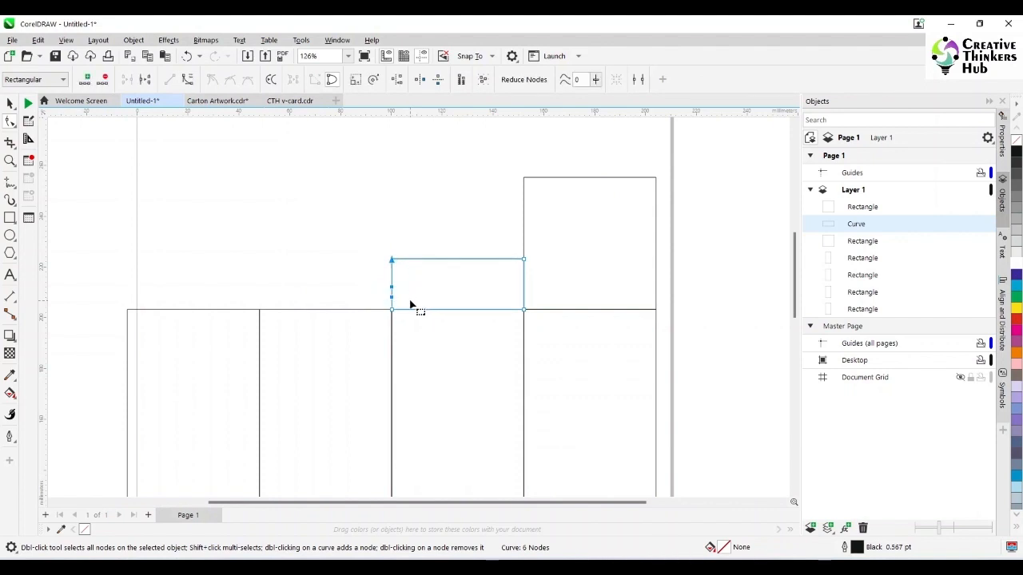
key(Right)
drag(373, 216, 426, 299)
key(Right)
click(411, 259)
key(Right)
click(525, 259)
key(Left)
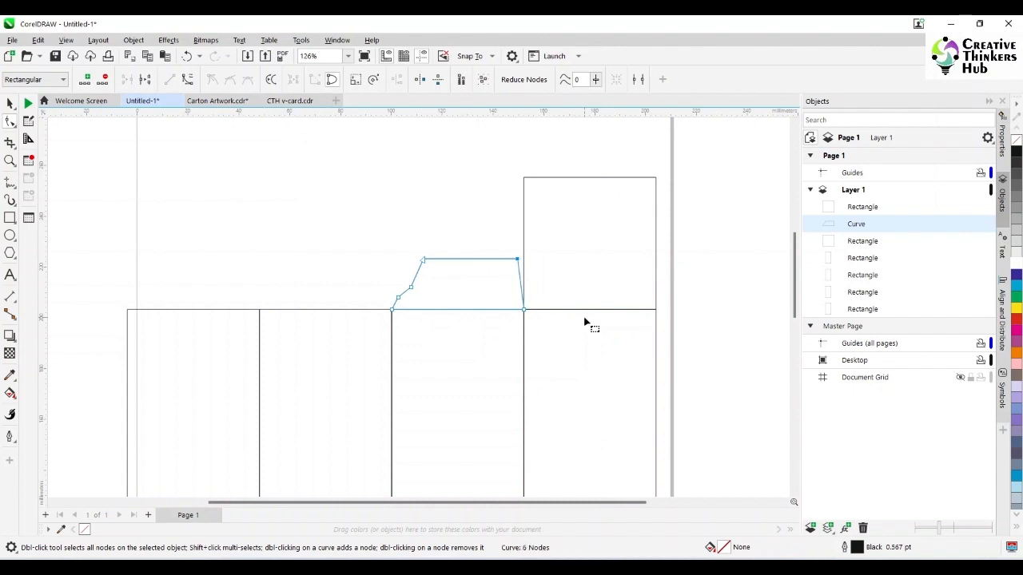
Duplicate the tapered flap, mirror the copy horizontally, and snap it onto the first panel's top edge.
click(9, 104)
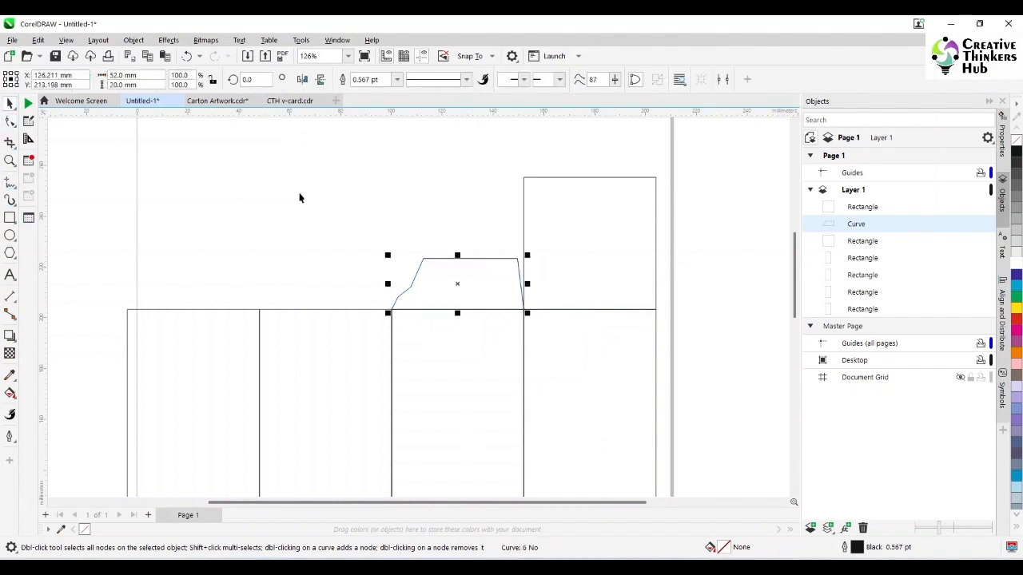
key(ctrl+d)
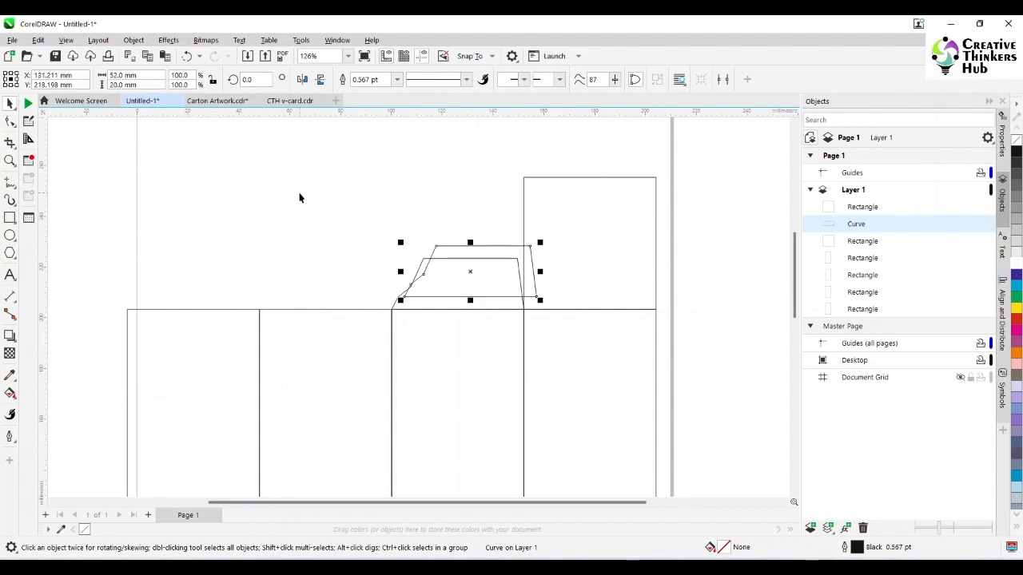
click(302, 79)
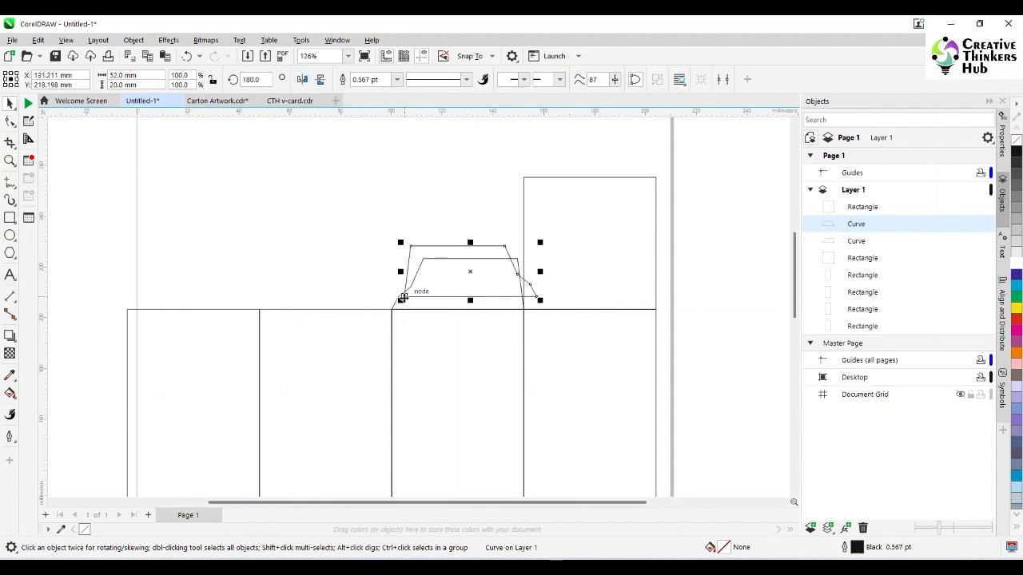
drag(402, 297, 124, 311)
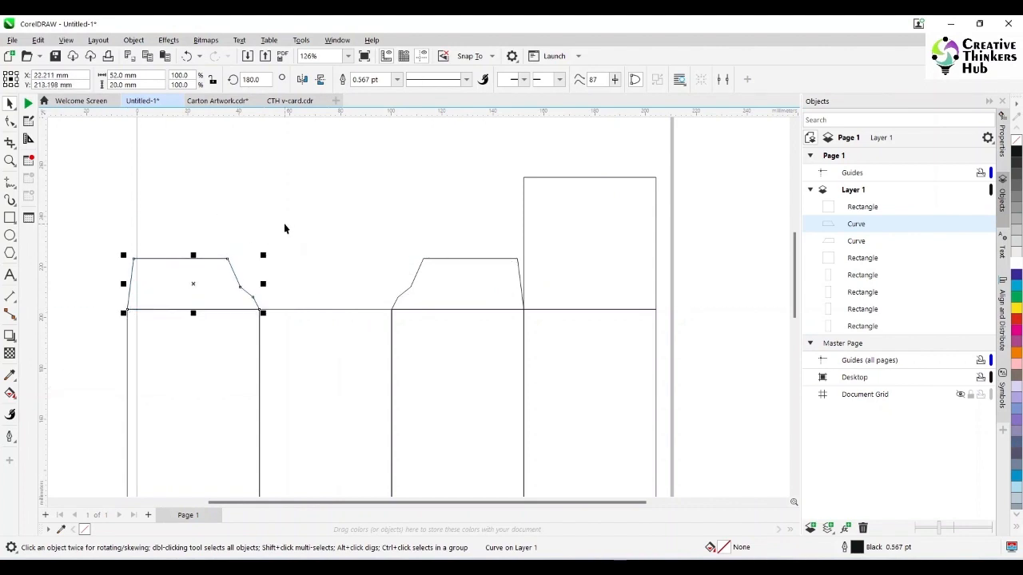
key(F4)
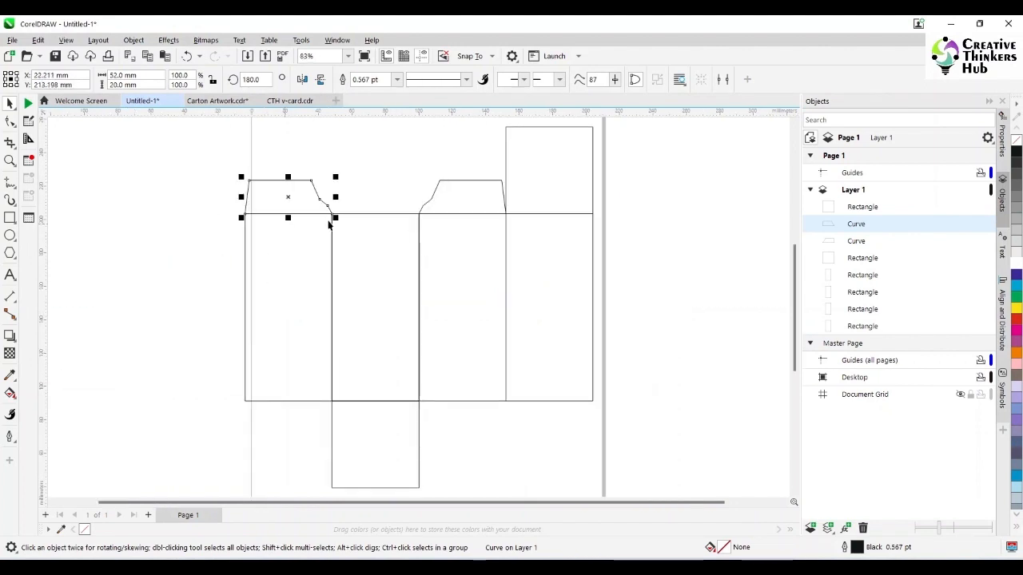
Duplicate both upper dust flaps, mirror the copies vertically, and snap them onto the lower edges of the first and third panels.
shift+click(442, 200)
key(ctrl+d)
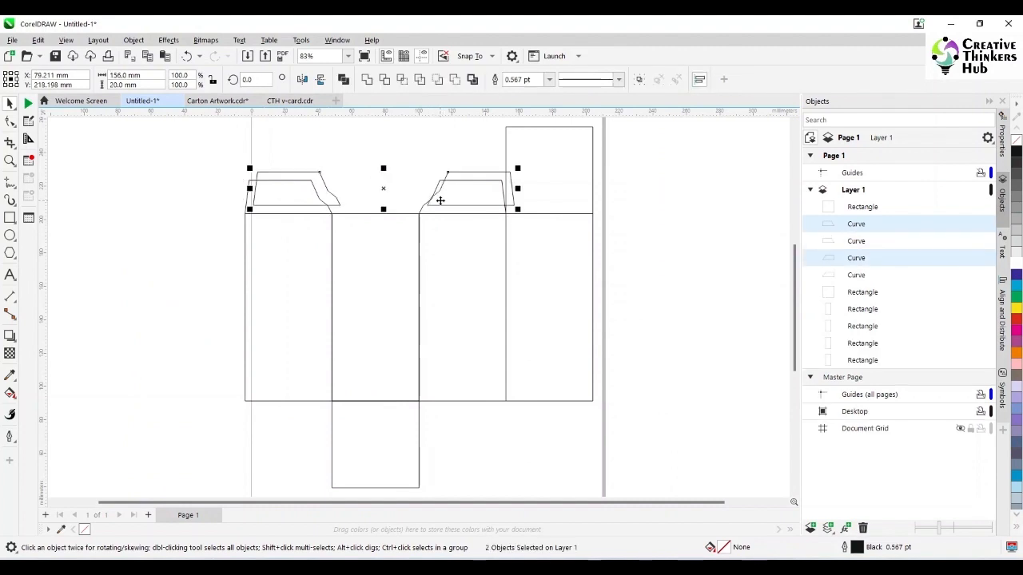
click(320, 79)
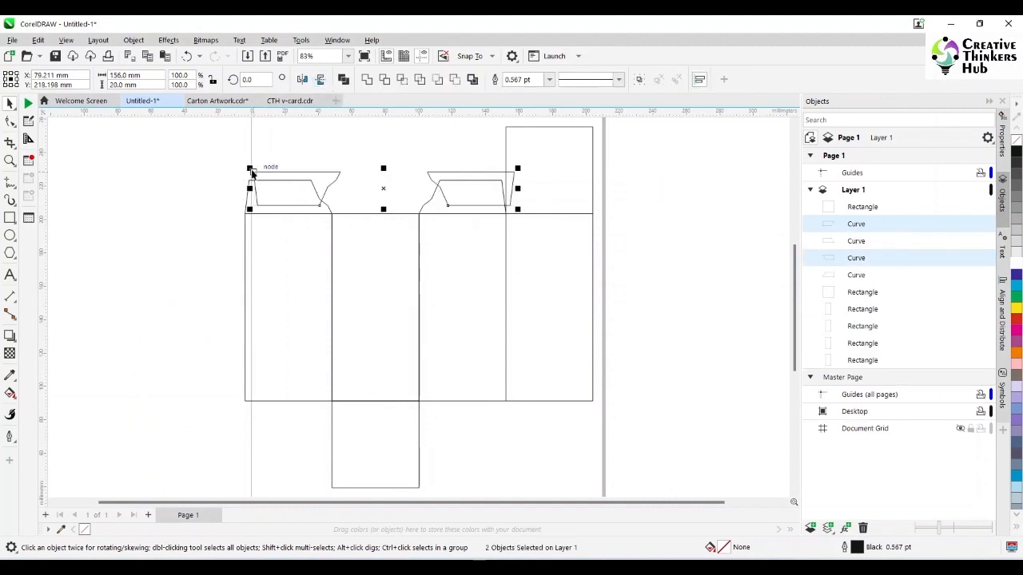
drag(250, 170, 246, 401)
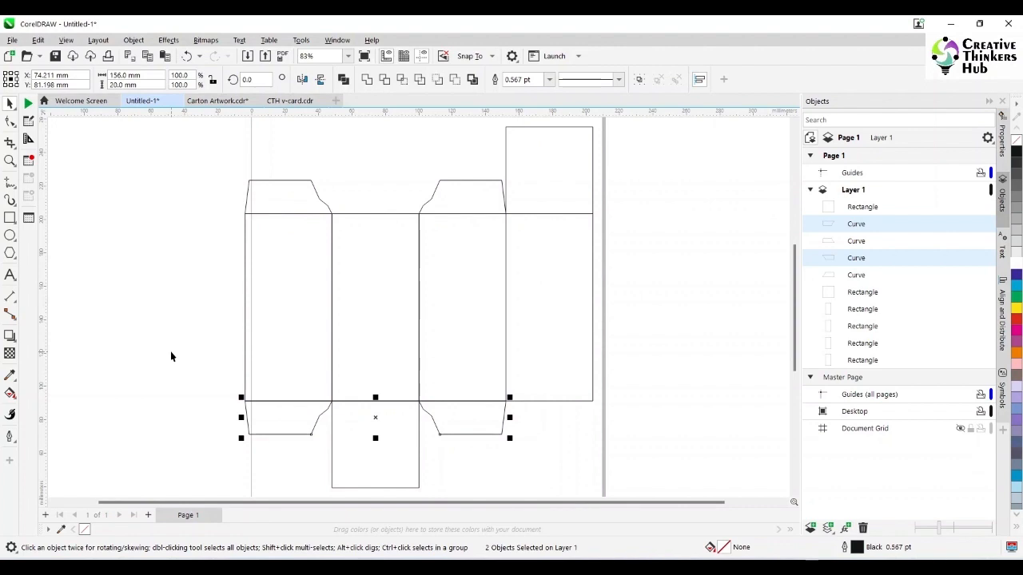
click(724, 319)
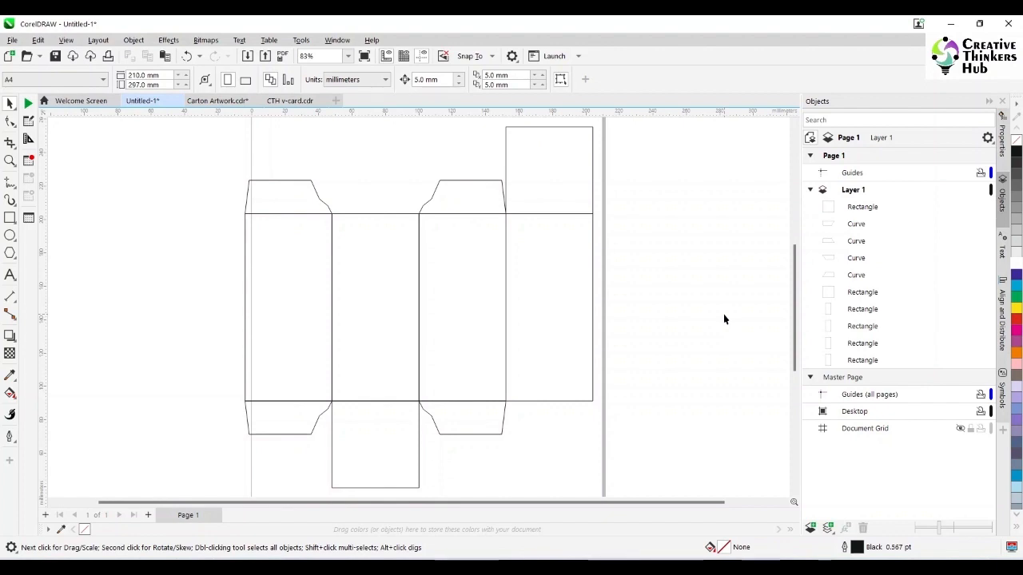
Duplicate the first panel, set the copy's width to 12 mm, and snap it against the first panel's outer edge as a glue flap.
click(312, 298)
key(ctrl+d)
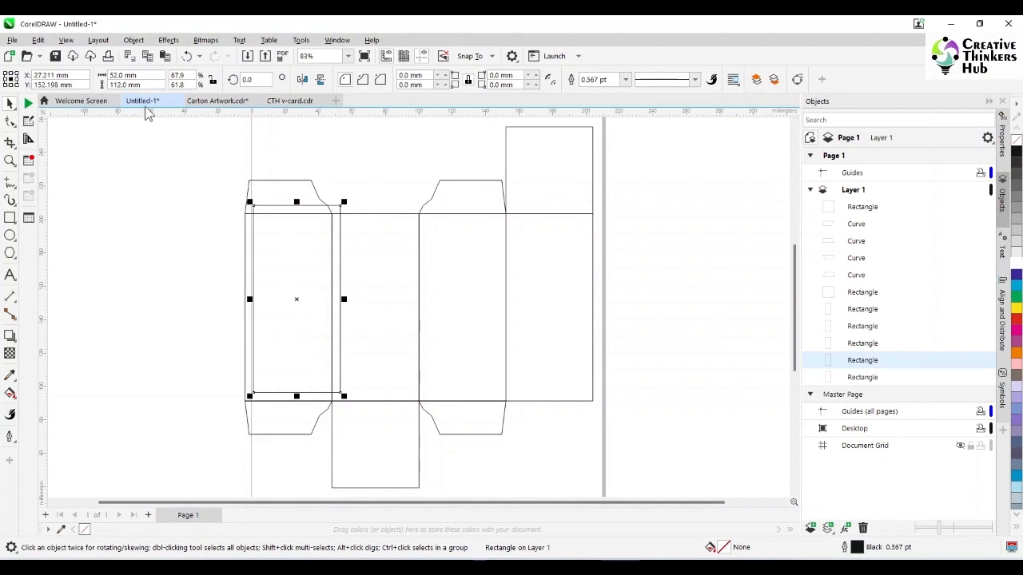
double_click(124, 75)
text(12)
key(Return)
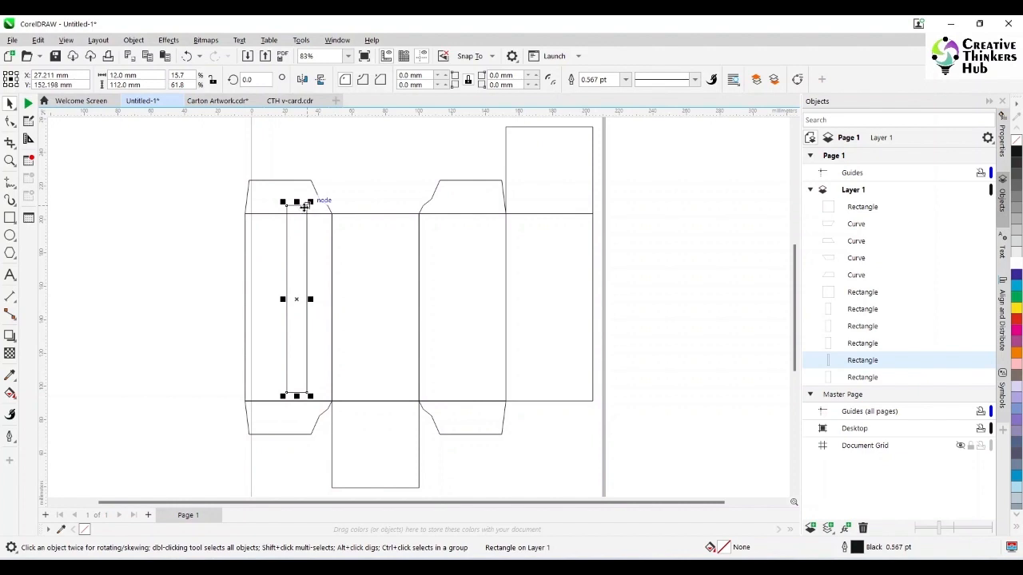
drag(304, 206, 246, 218)
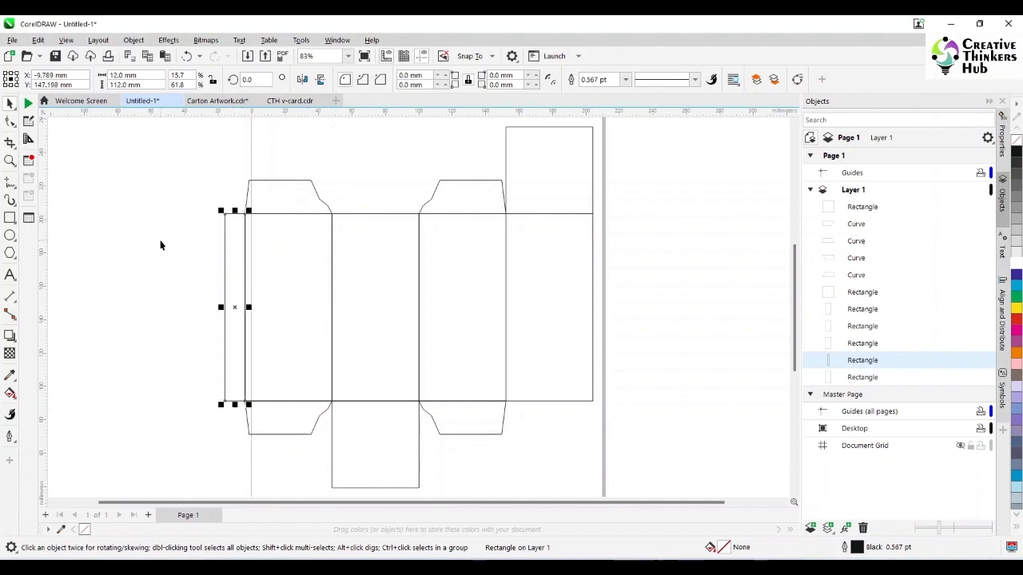
Convert the glue flap to curves and nudge its two outer corner nodes 5 mm toward the middle to taper the ends.
key(ctrl+q)
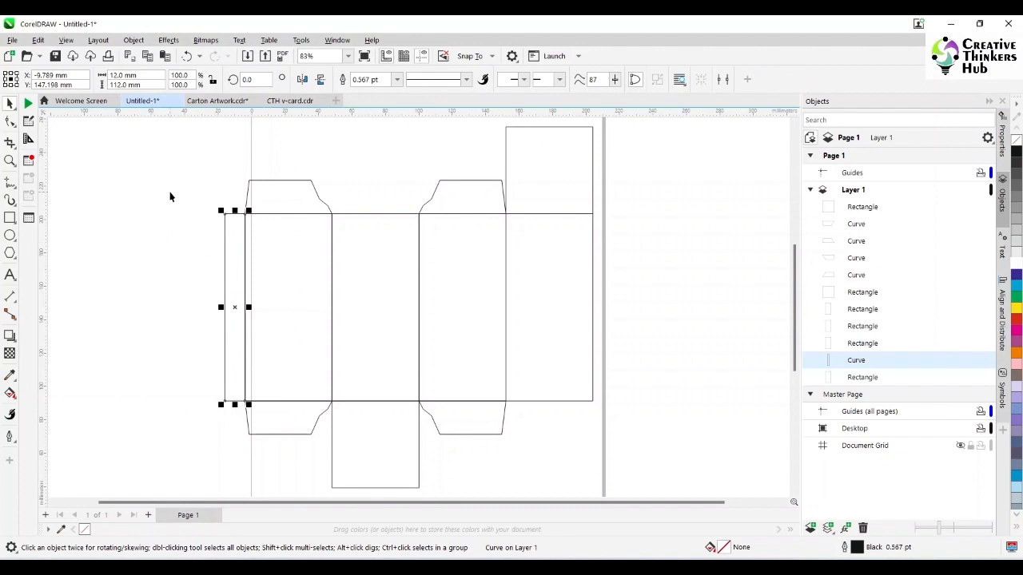
click(9, 121)
drag(190, 188, 236, 257)
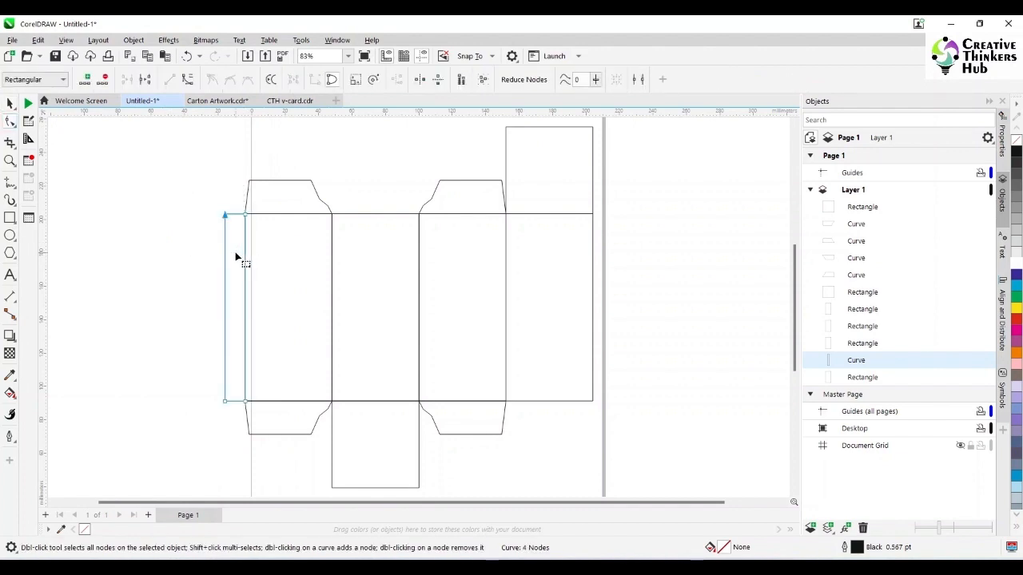
key(Down)
drag(193, 353, 237, 432)
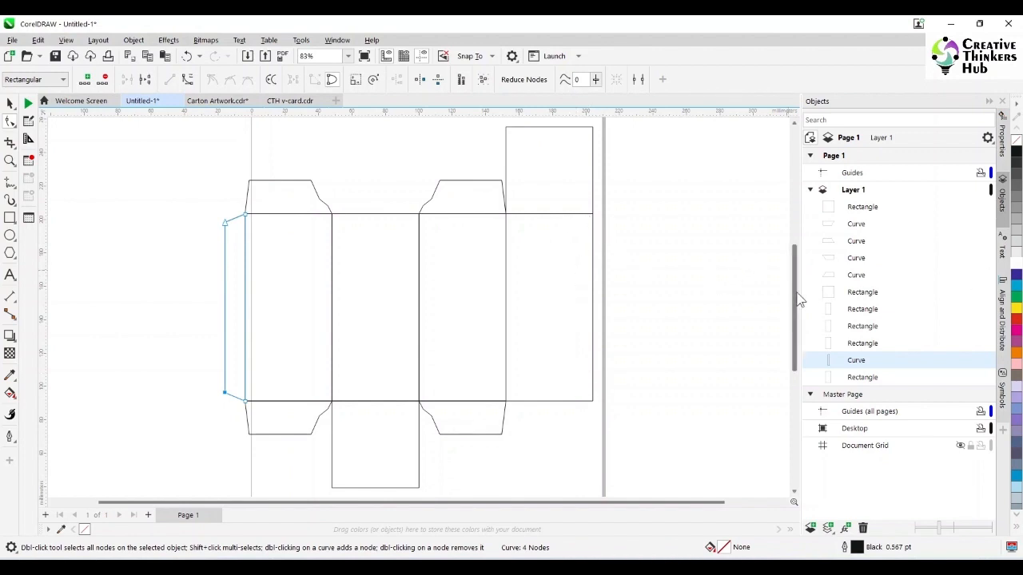
scroll(797, 295, down, 1)
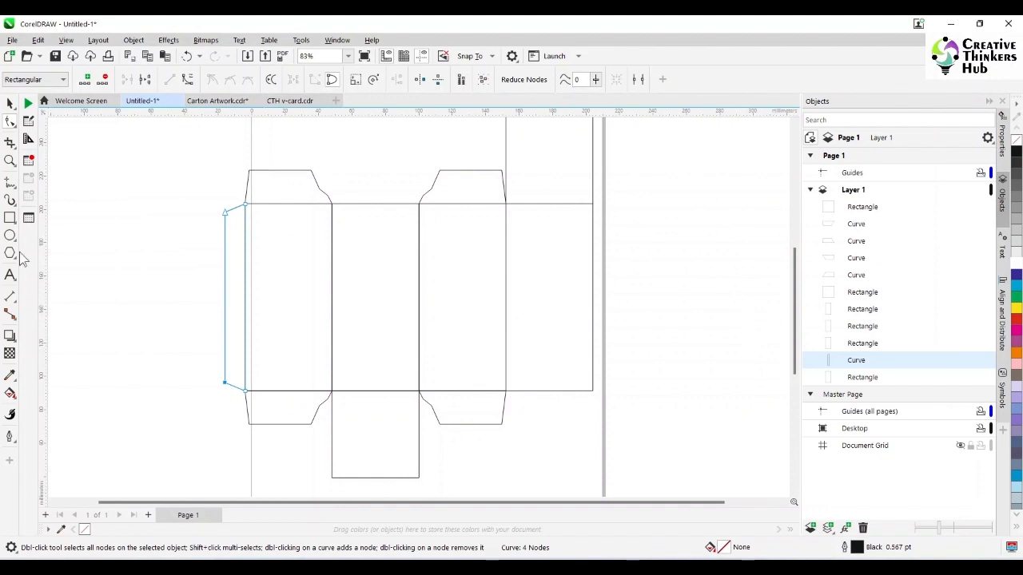
key(space)
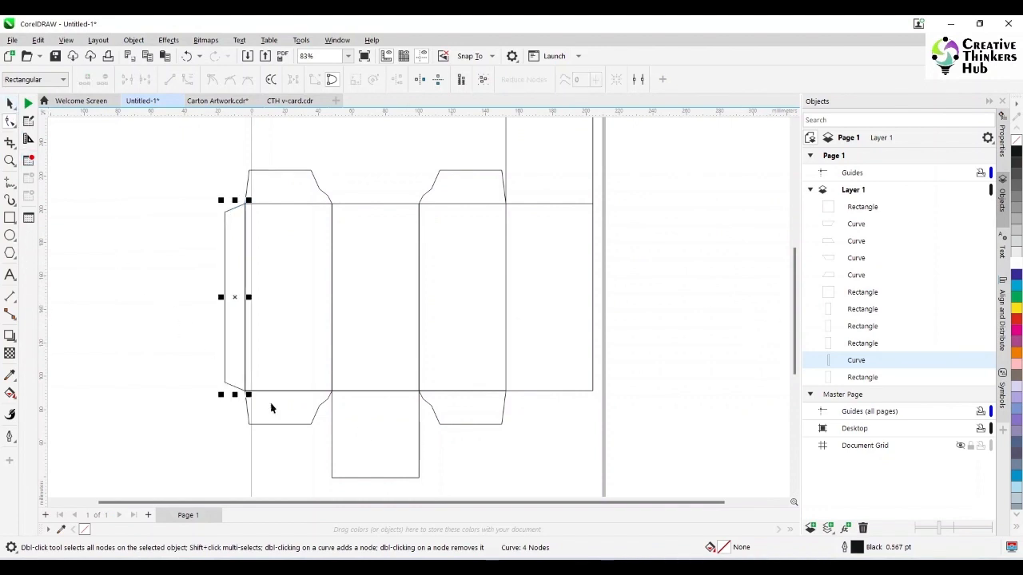
Duplicate the bottom closure square, set the copy's height to 12 mm, and snap it onto the closure's lower edge as a tuck flap.
click(364, 431)
key(ctrl+d)
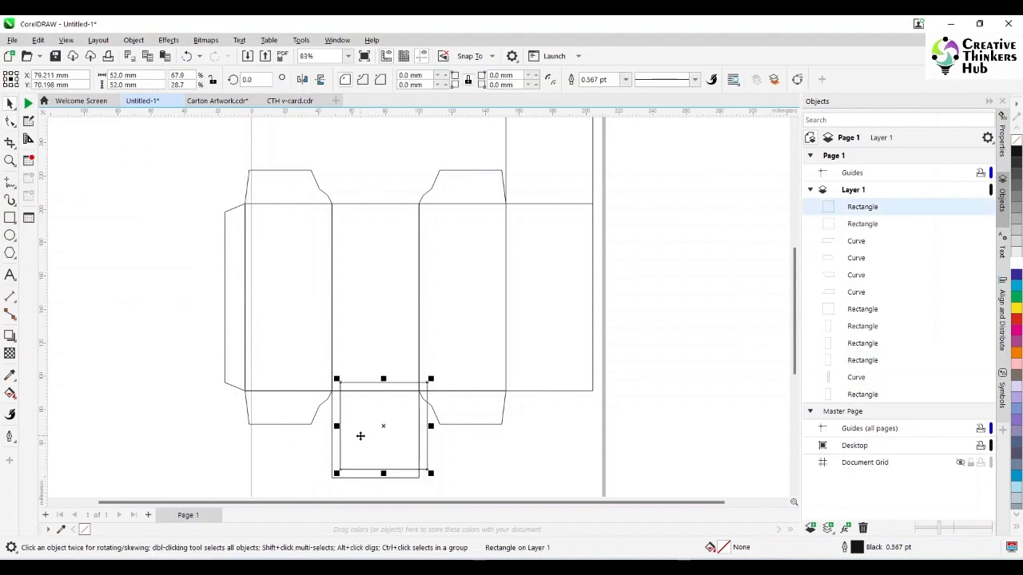
drag(150, 85, 44, 85)
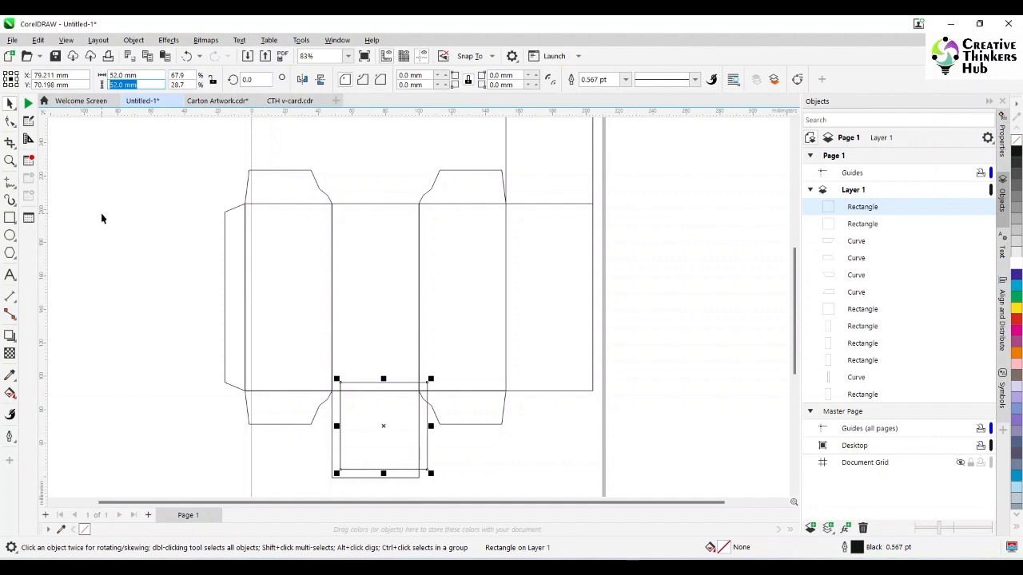
text(12)
key(Return)
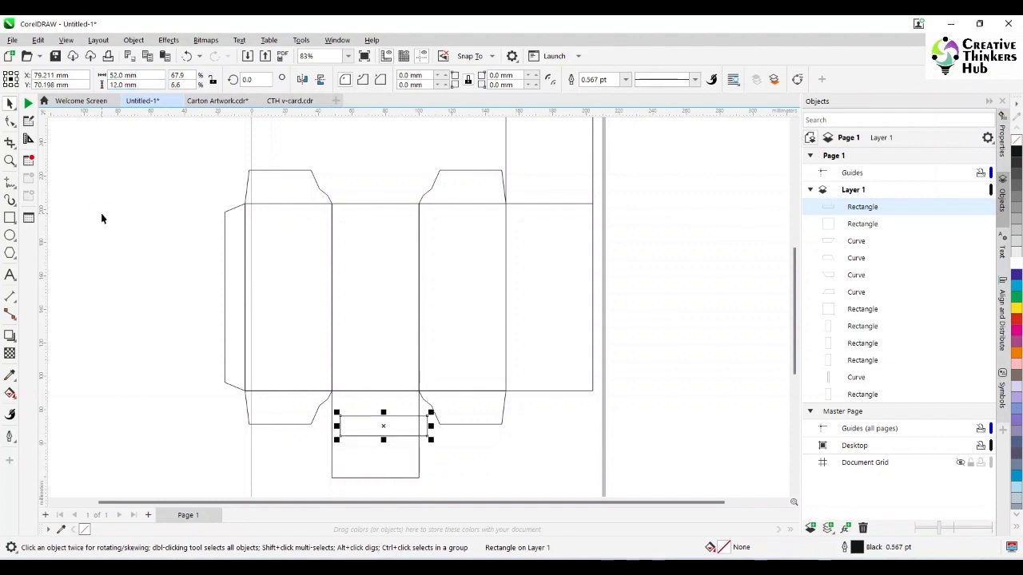
drag(342, 416, 333, 450)
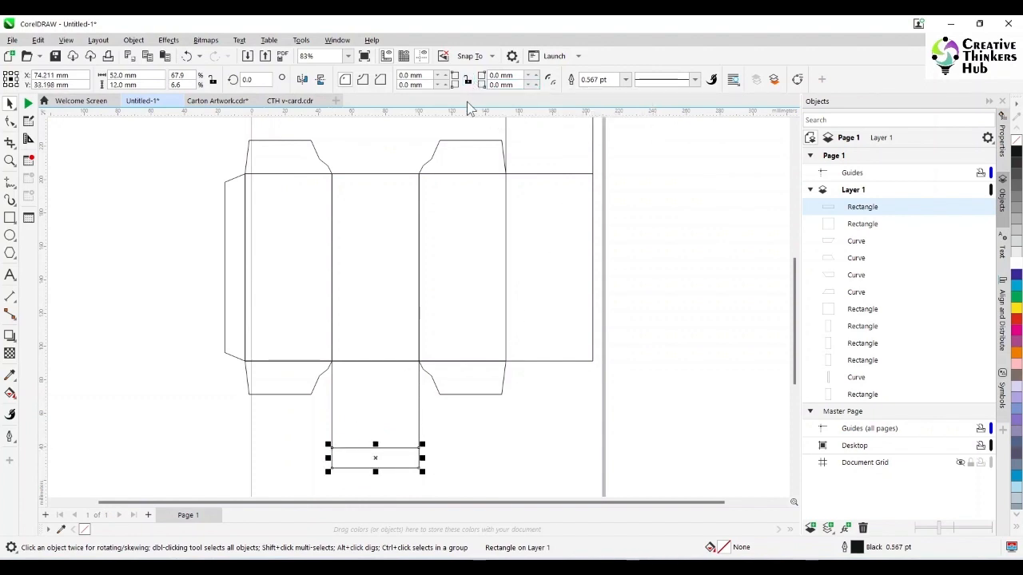
Round the two lower corners of the bottom tuck flap to 6 mm and convert the flap to curves.
click(411, 84)
text(6)
key(Return)
drag(516, 86, 470, 94)
text(6)
key(Return)
click(10, 121)
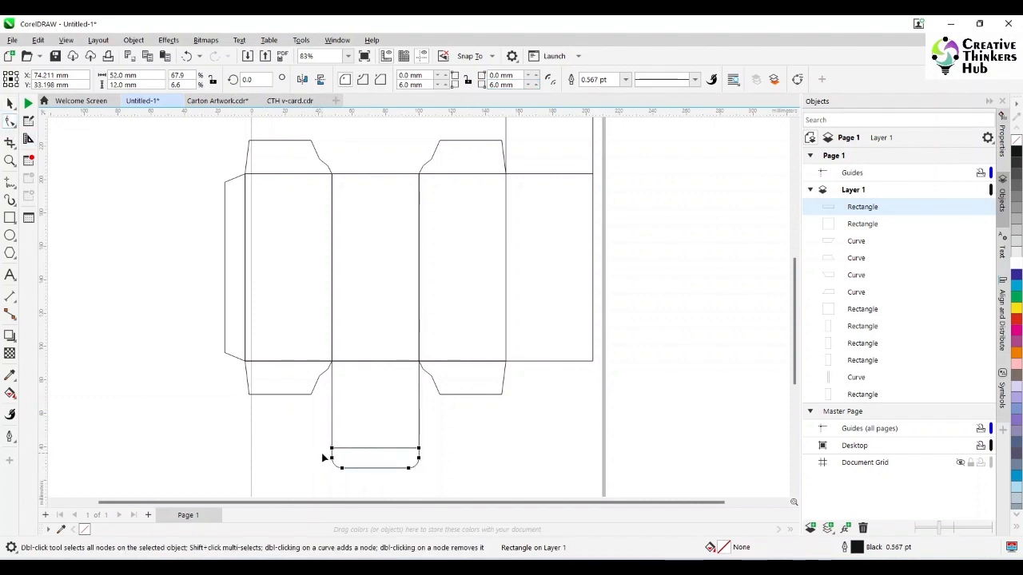
drag(342, 469, 514, 472)
key(ctrl+q)
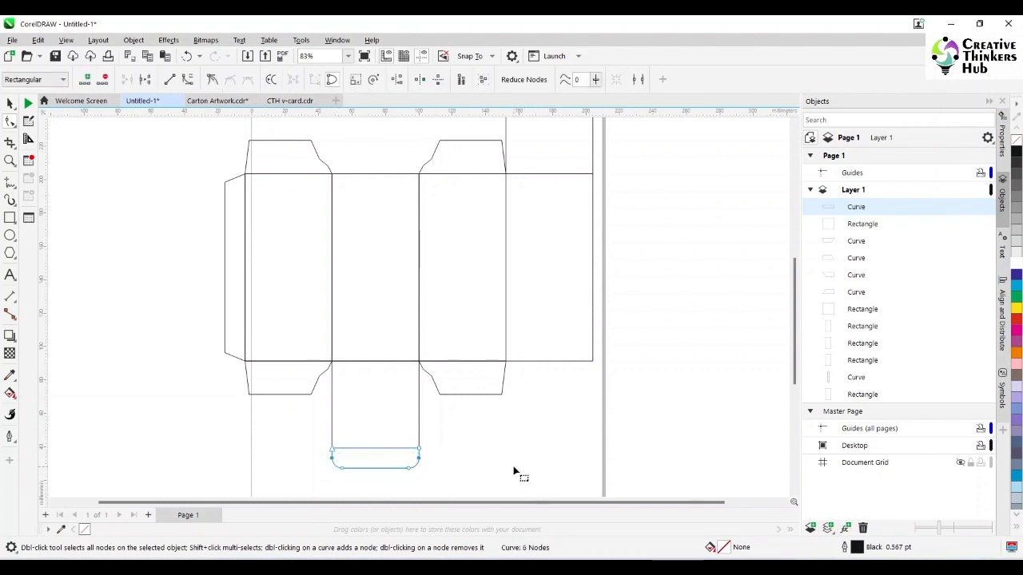
Deselect the tuck flap and set the document's nudge distance to 1 mm.
drag(318, 453, 351, 481)
click(269, 459)
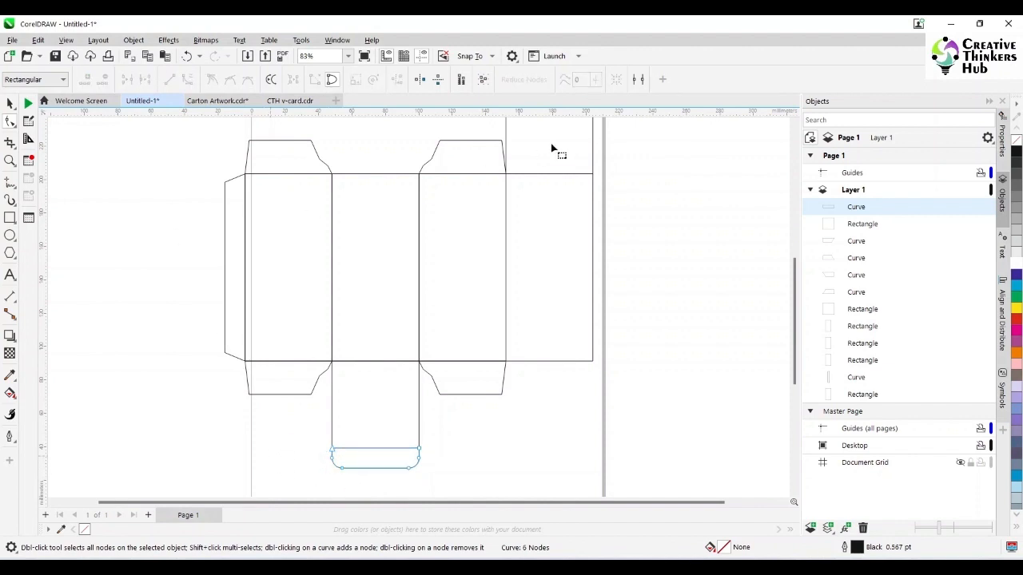
click(9, 104)
click(167, 178)
double_click(426, 79)
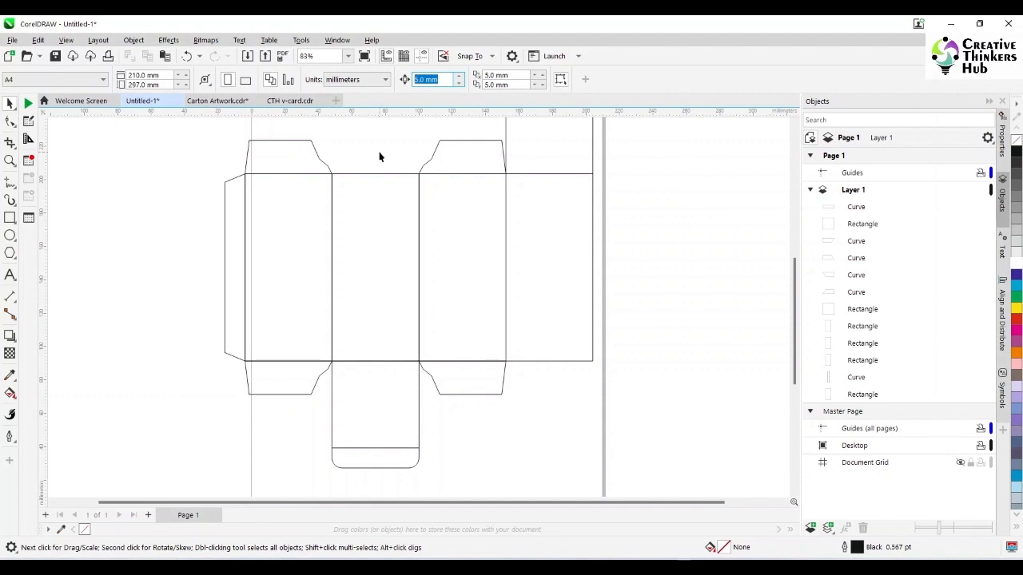
text(1)
key(Return)
Nudge the rounded-corner nodes on both sides of the bottom tuck flap inward by 1 mm.
click(345, 466)
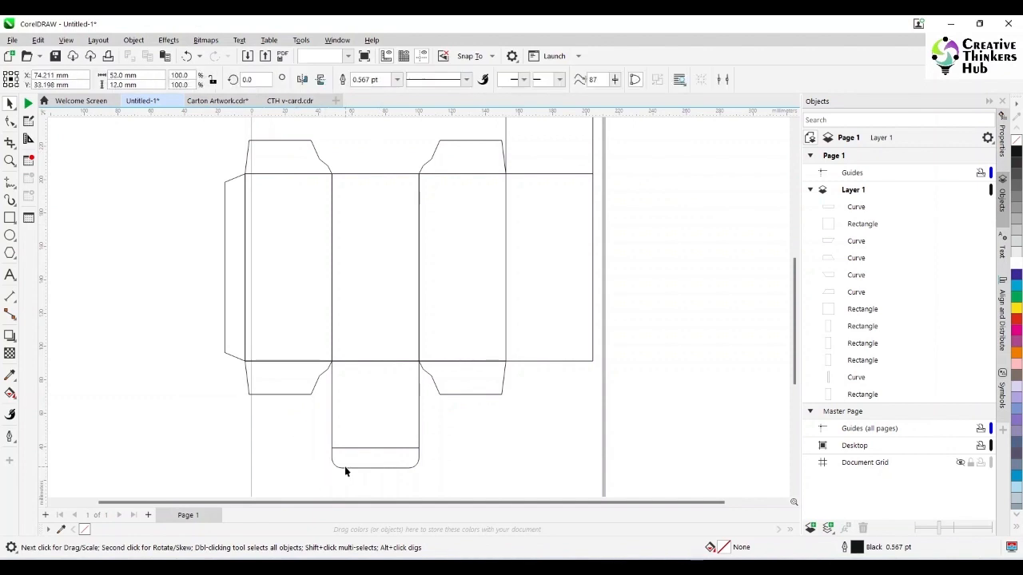
click(10, 122)
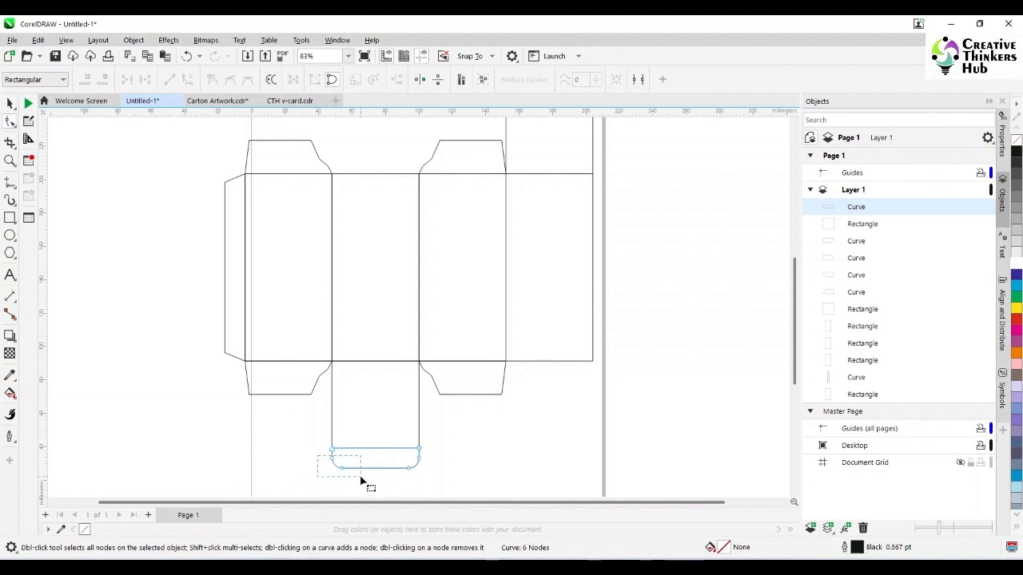
key(Right)
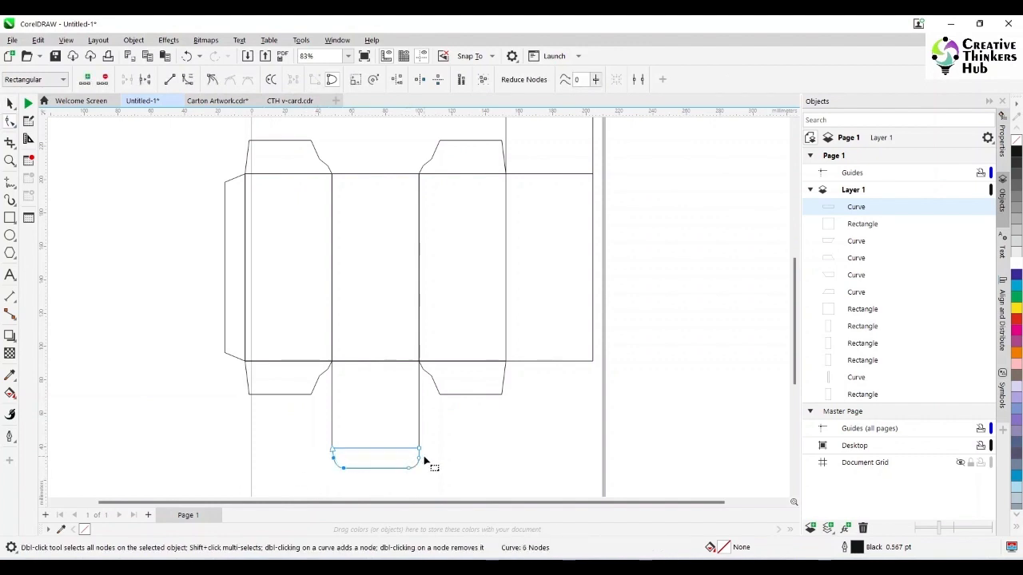
drag(429, 455, 398, 478)
click(10, 104)
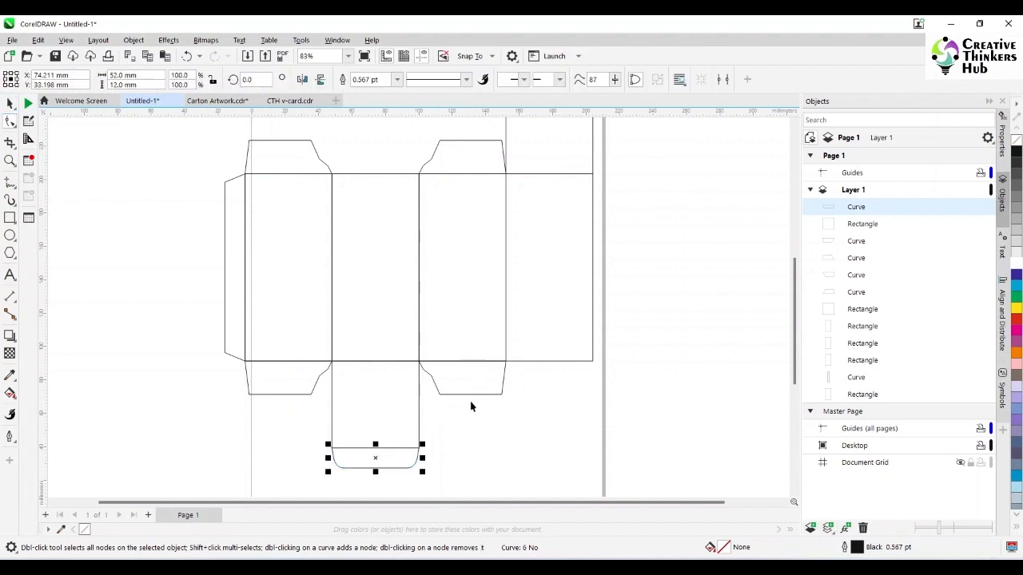
Duplicate the tuck flap, mirror the copy vertically, and snap it onto the upper edge of the top closure square.
key(ctrl+d)
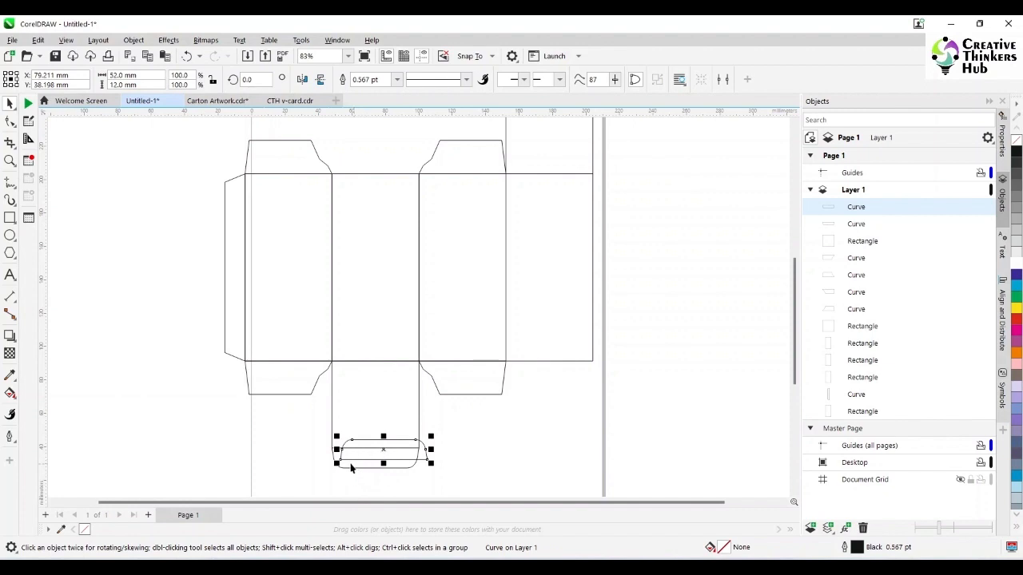
drag(352, 469, 506, 177)
click(649, 262)
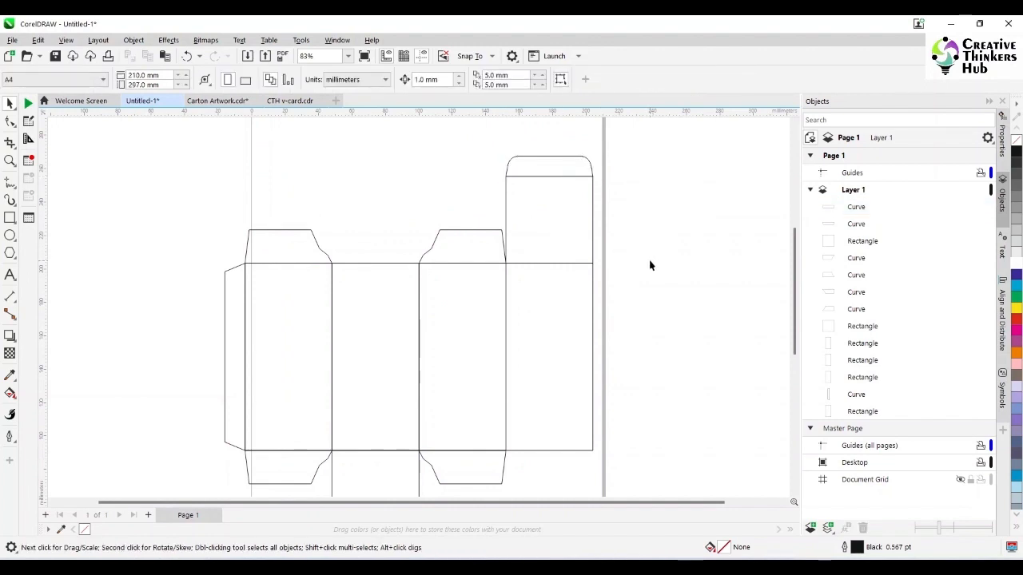
click(347, 56)
click(304, 180)
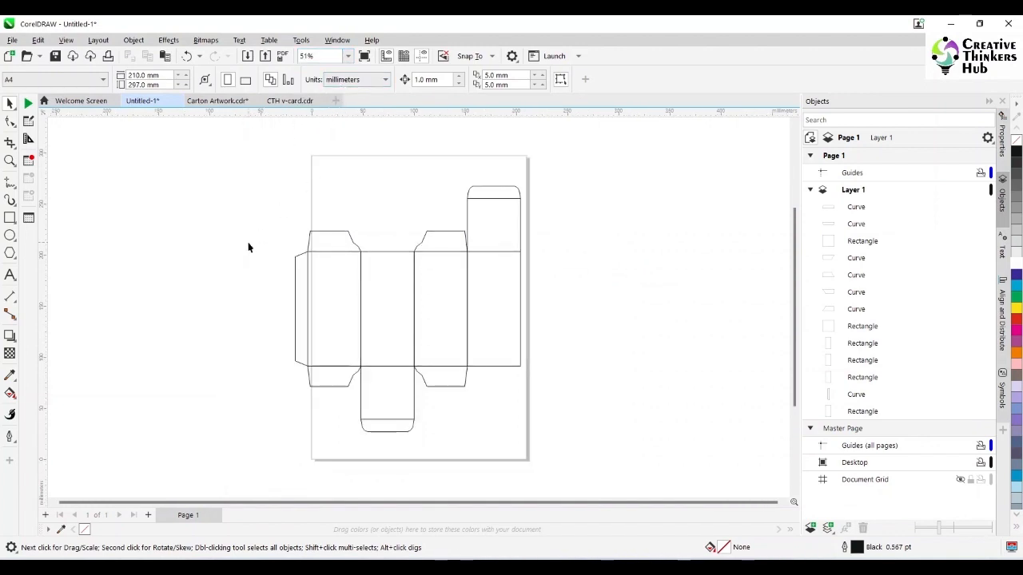
Compare the dieline with the finished carton in Carton Artwork.cdr, examining its front panel artwork, and return to the Untitled-1 document.
click(224, 100)
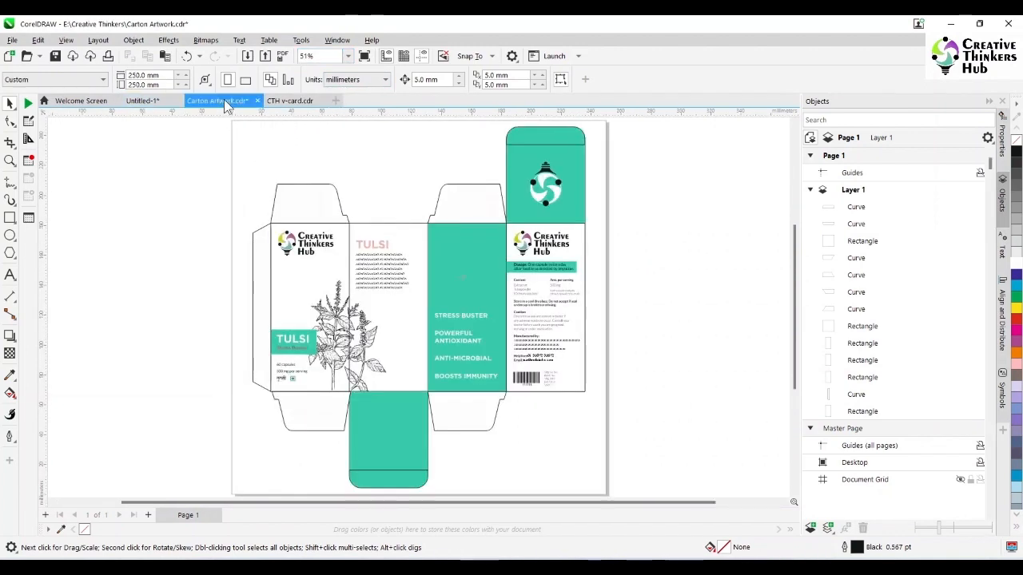
click(151, 99)
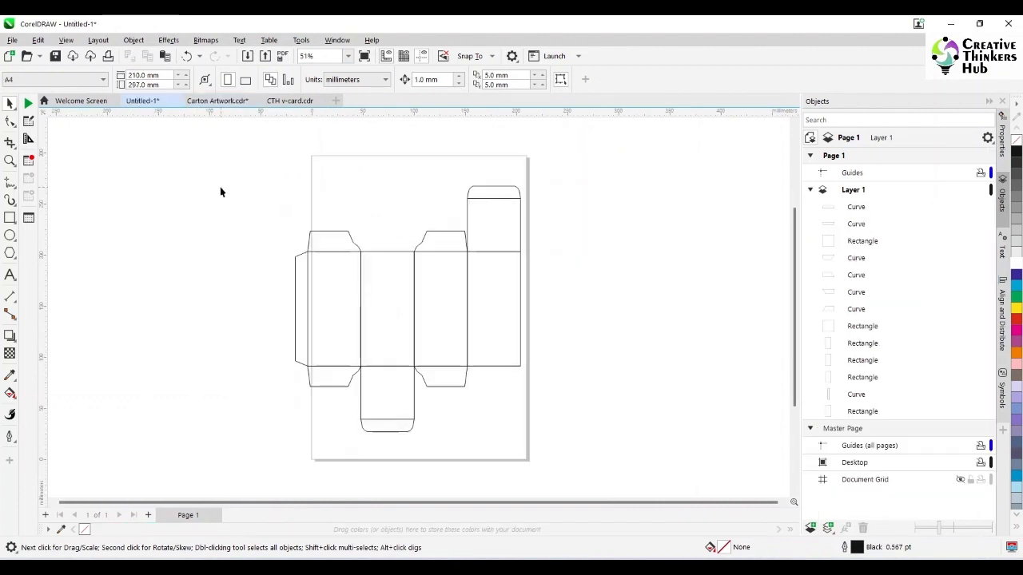
click(216, 101)
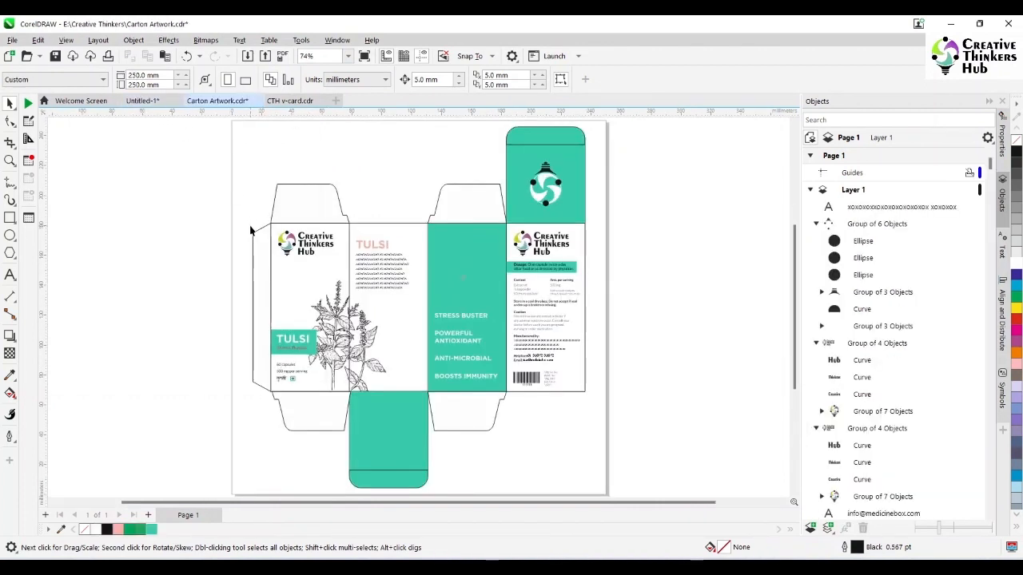
drag(345, 280, 344, 280)
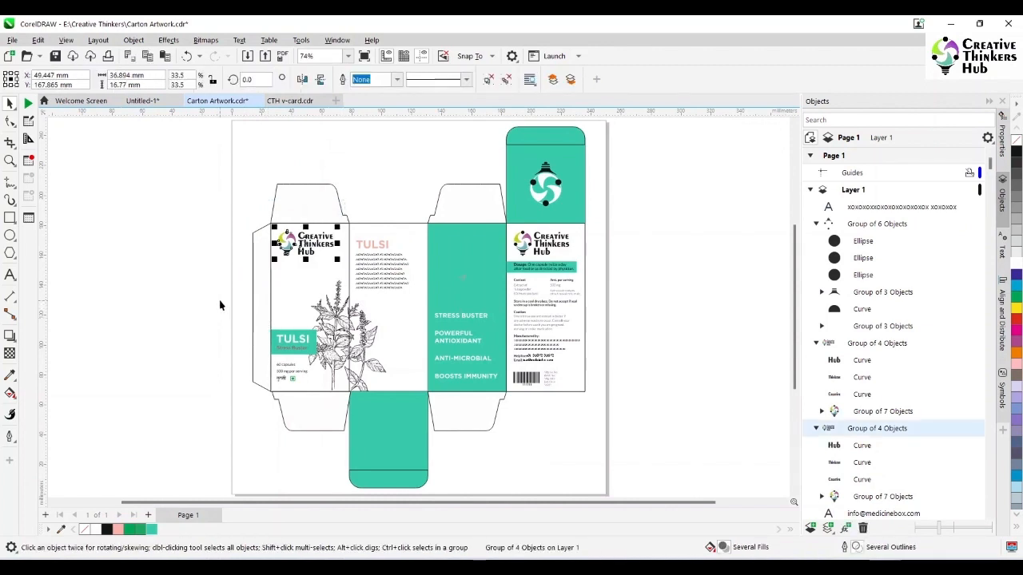
drag(221, 302, 320, 400)
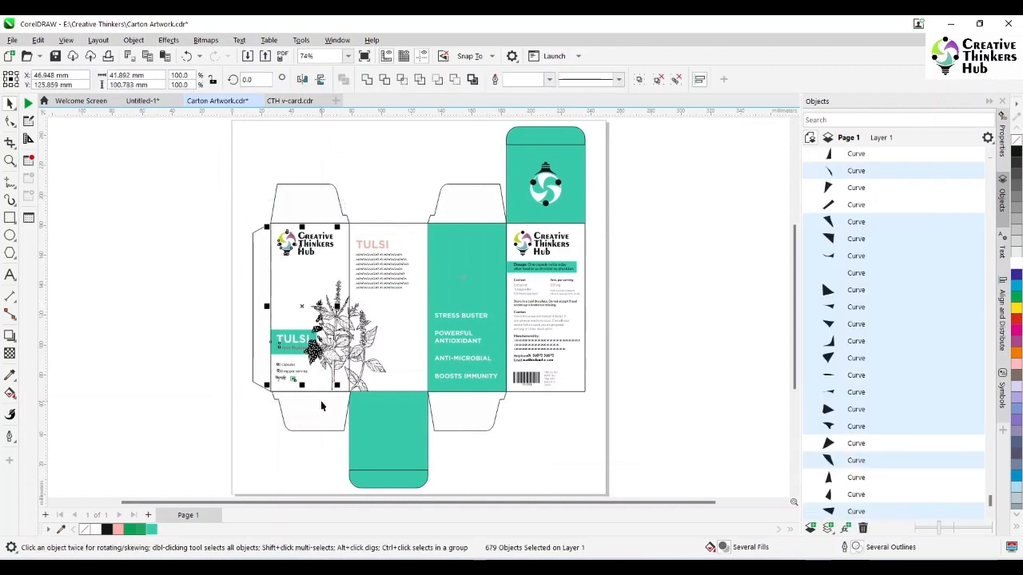
click(193, 344)
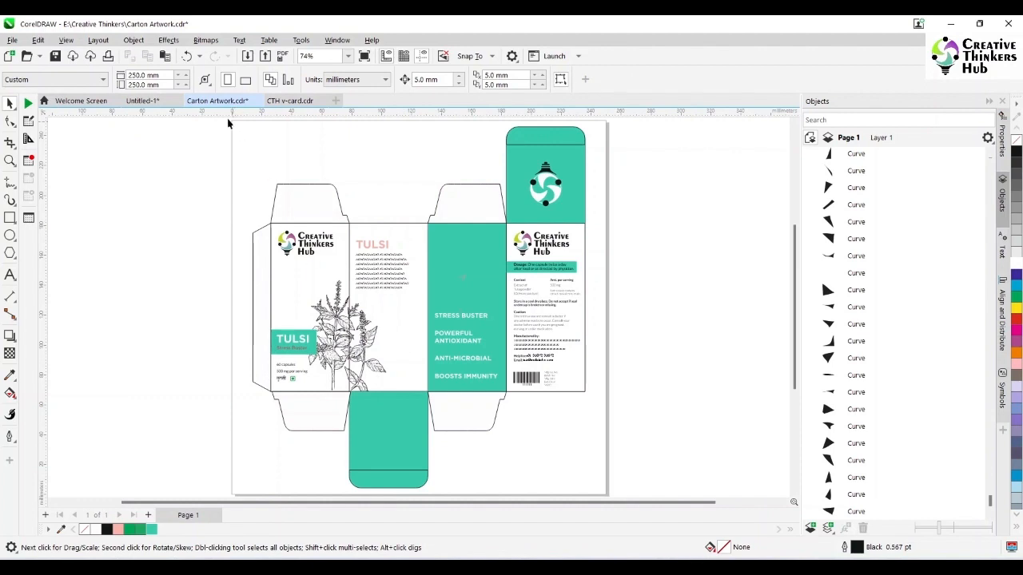
click(160, 104)
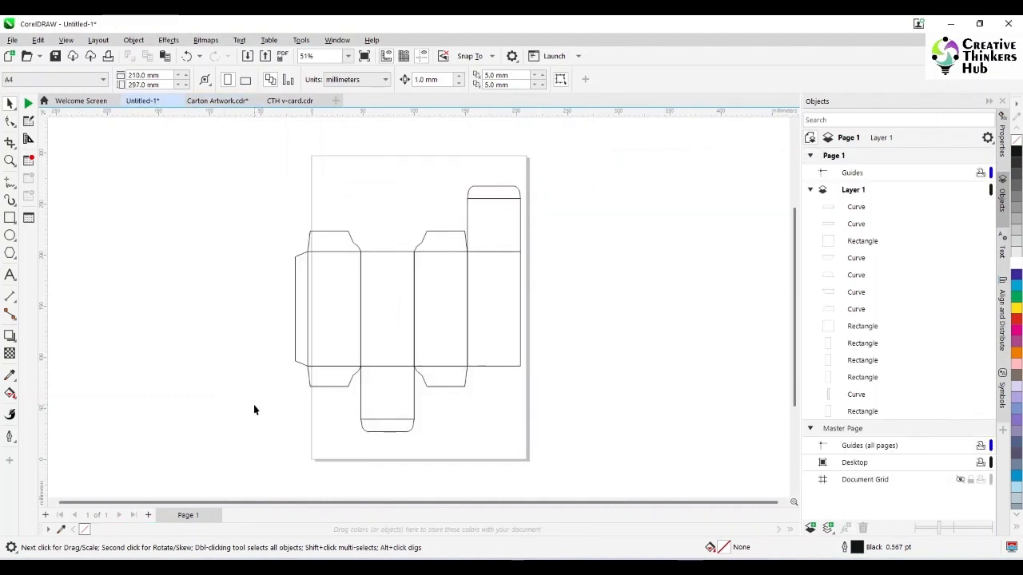
click(453, 164)
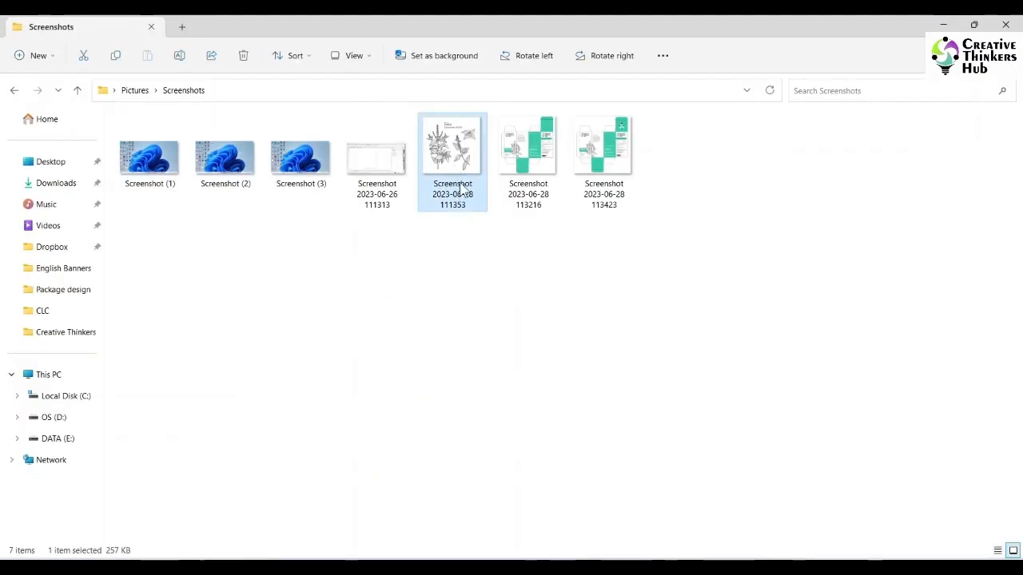
drag(466, 172, 622, 350)
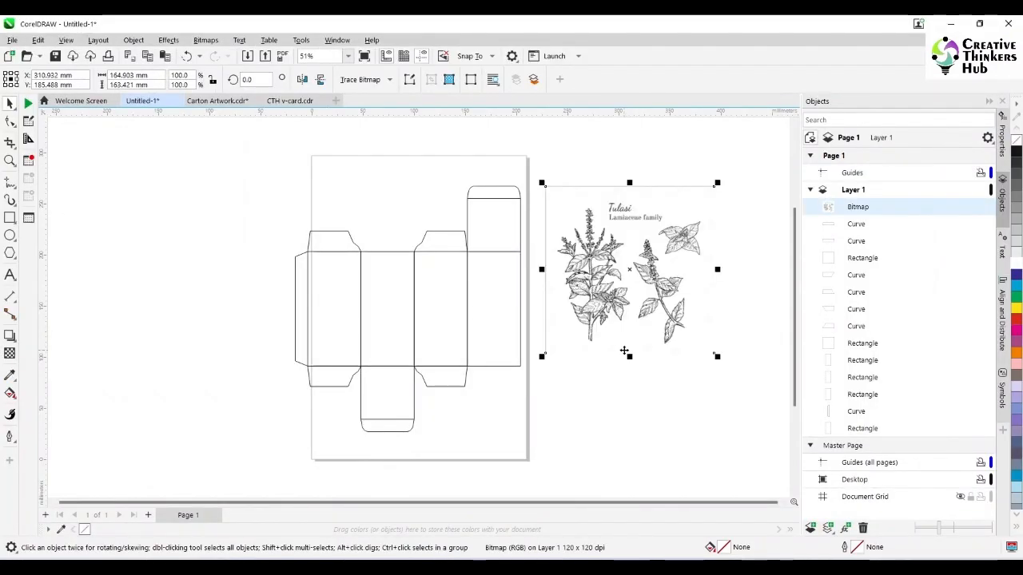
click(367, 80)
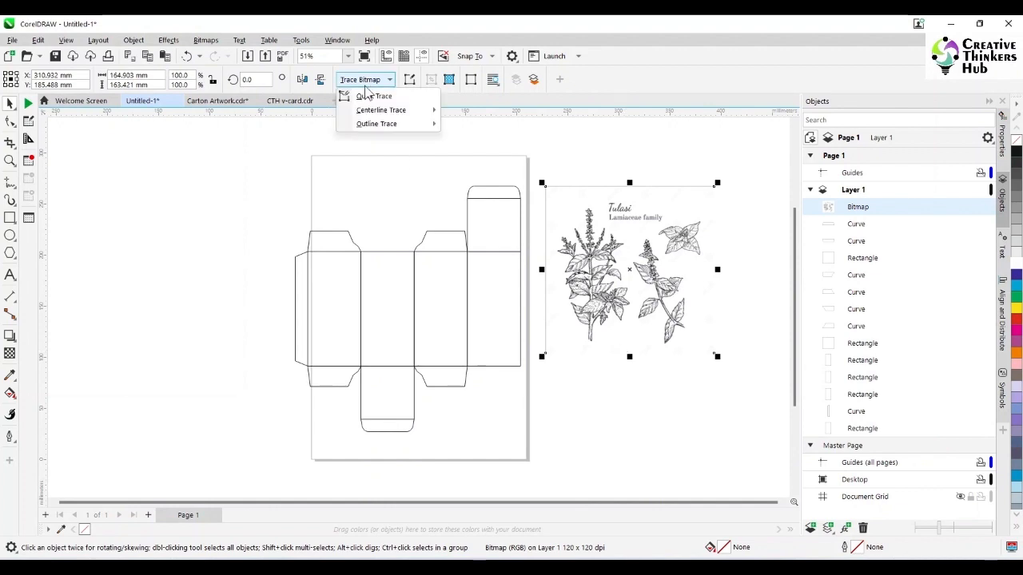
mouse_move(416, 126)
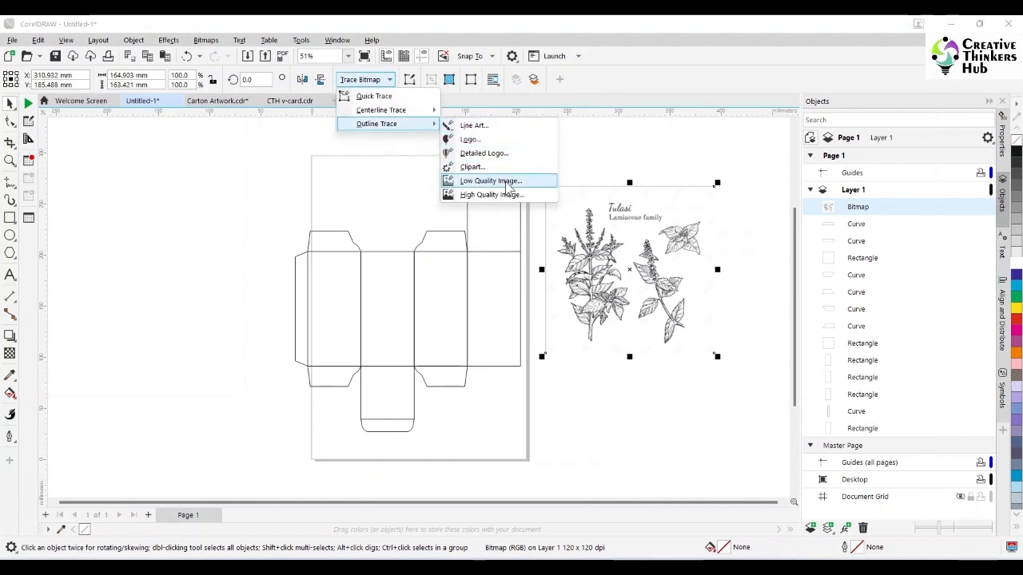
click(495, 133)
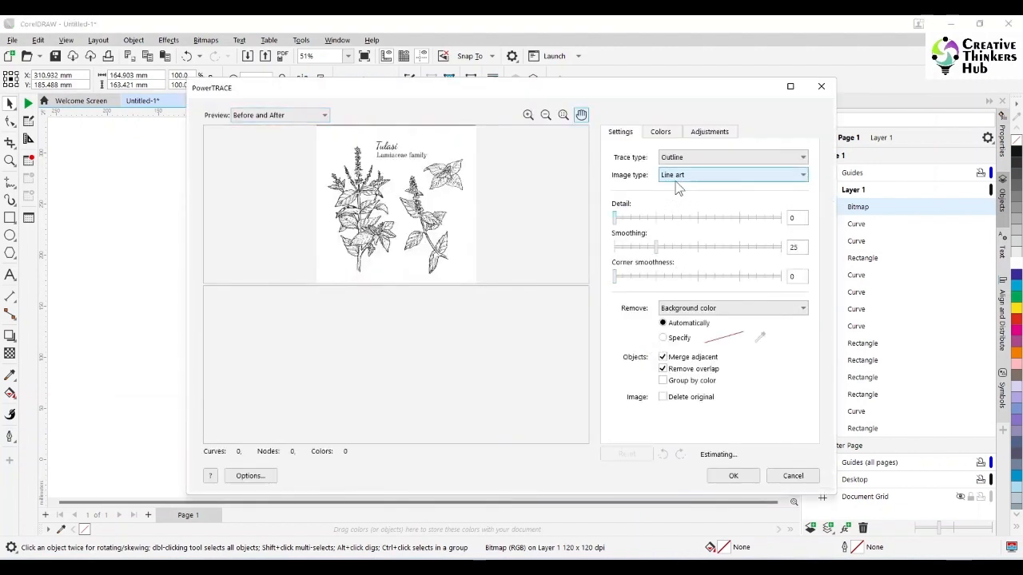
Set the trace's color mode to Black and White.
click(661, 133)
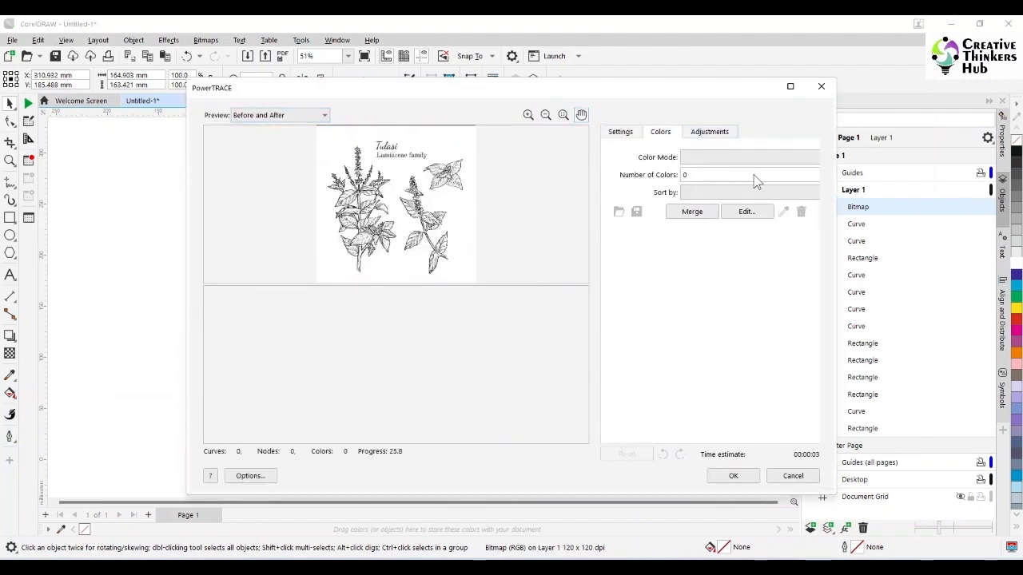
click(738, 156)
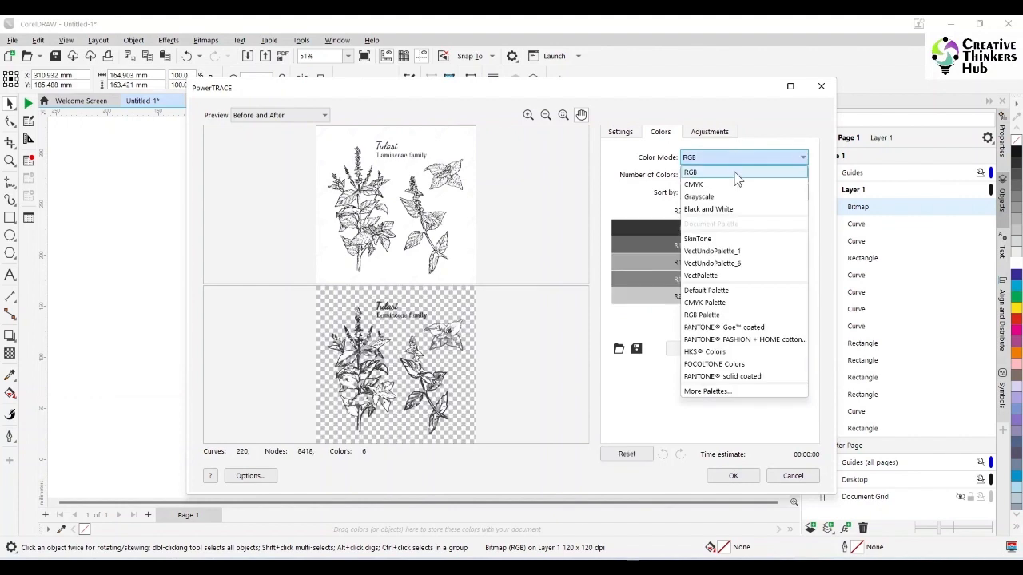
click(722, 209)
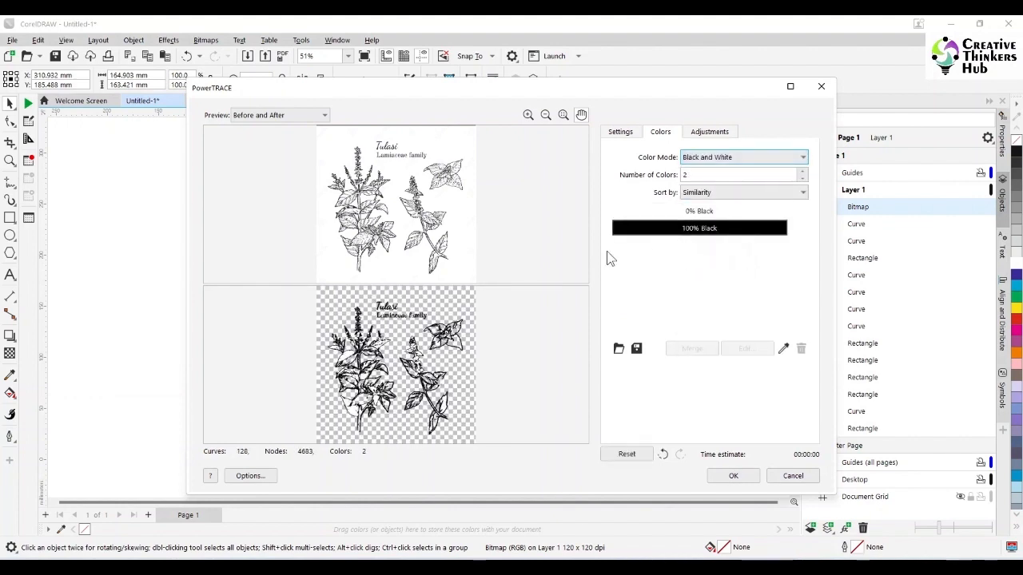
Set the trace's image type to Clipart, with detail 100 and smoothing 10.
click(620, 133)
click(719, 177)
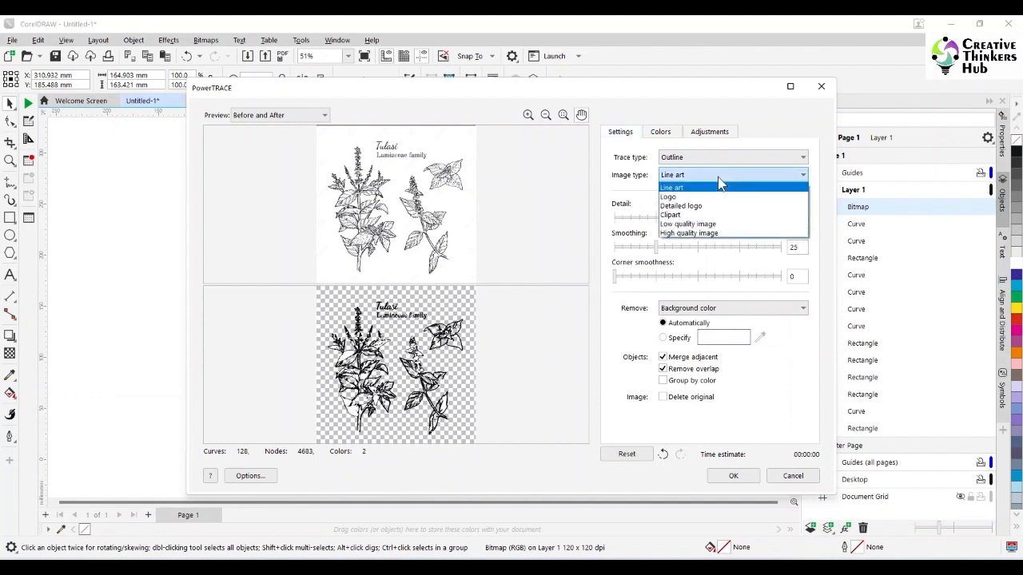
click(707, 217)
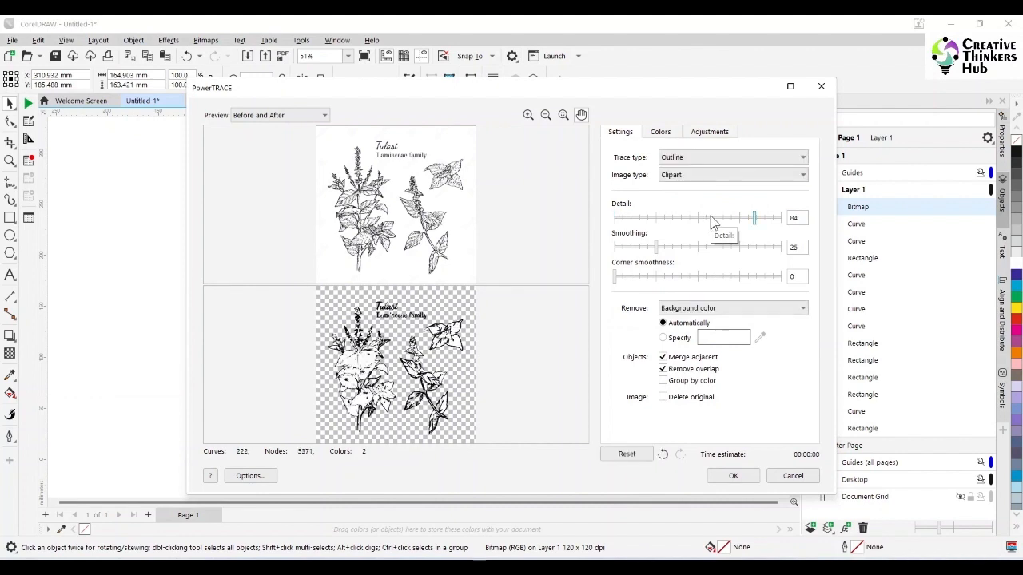
click(755, 223)
drag(755, 222, 784, 219)
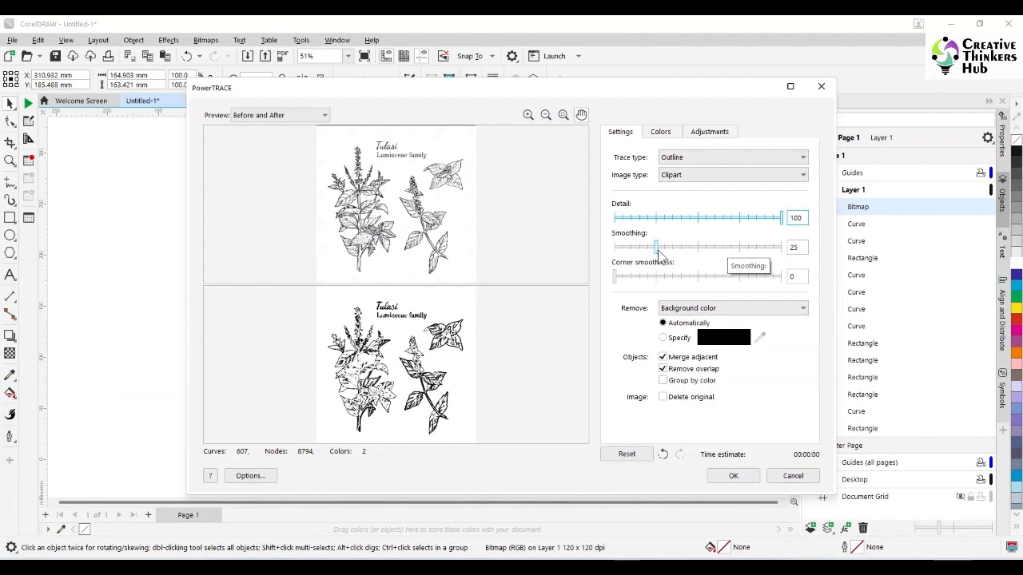
drag(655, 248, 631, 248)
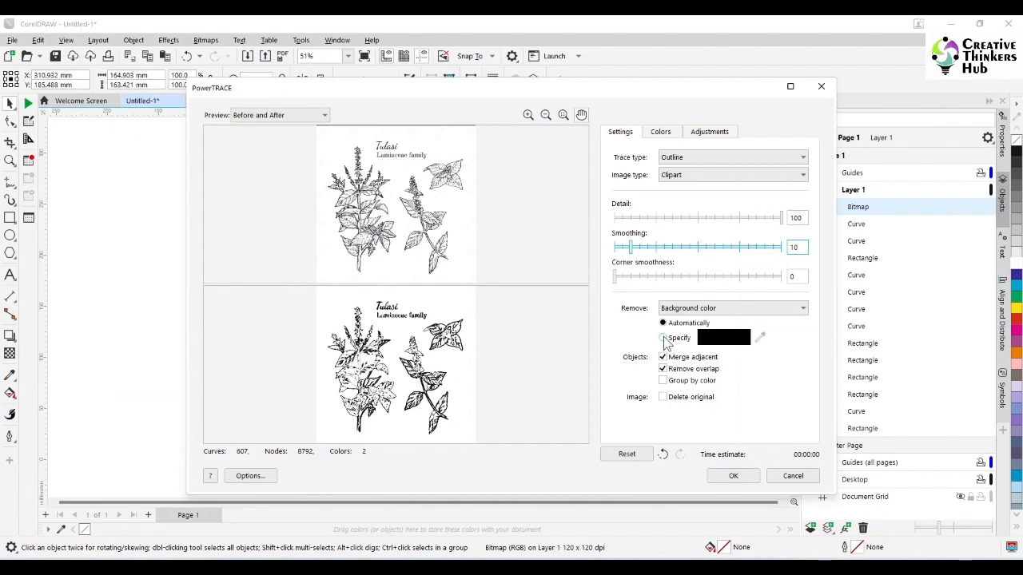
Specify the sampled white as the color to remove from the entire image and apply the trace.
click(664, 338)
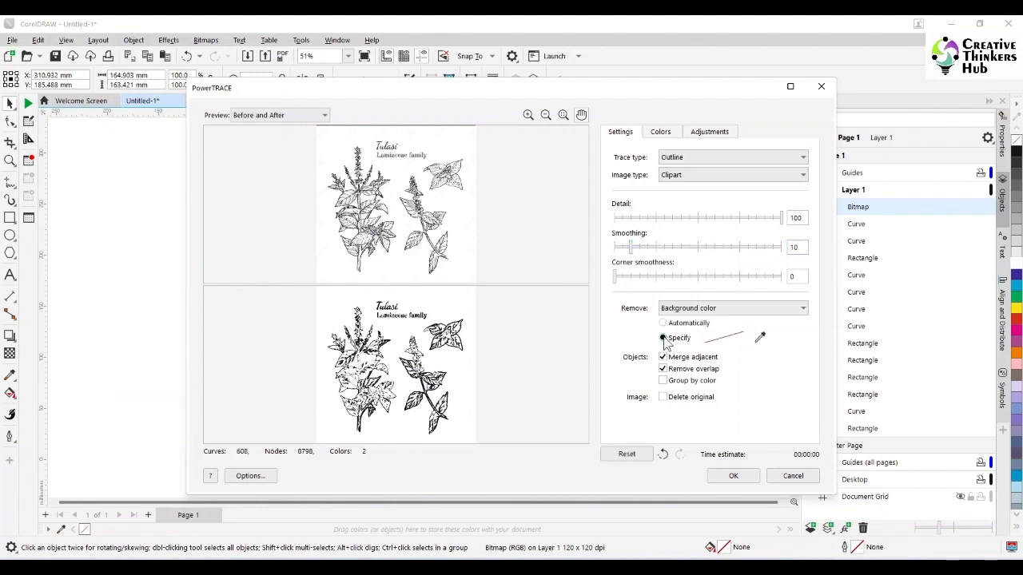
click(760, 338)
click(449, 311)
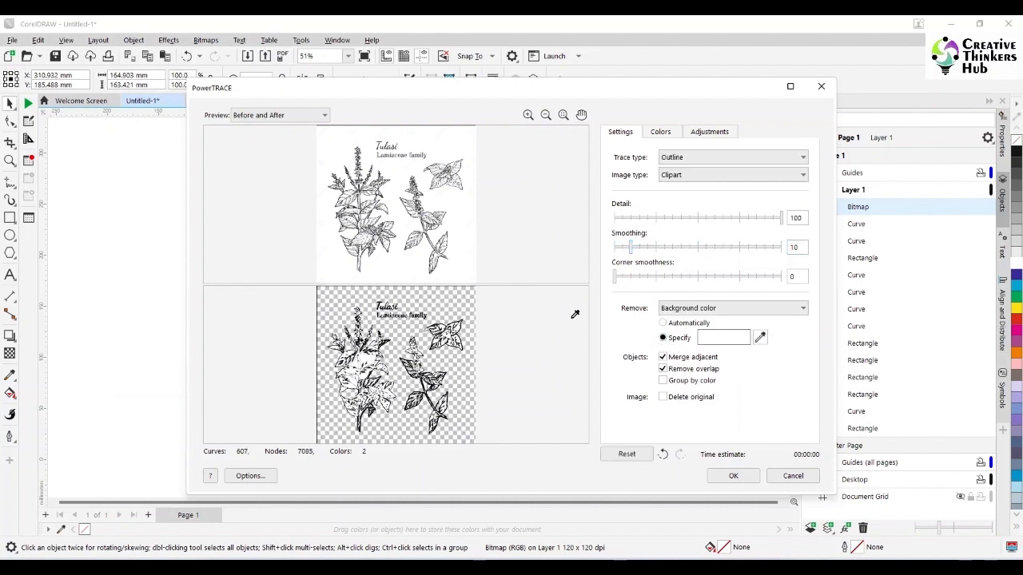
click(761, 309)
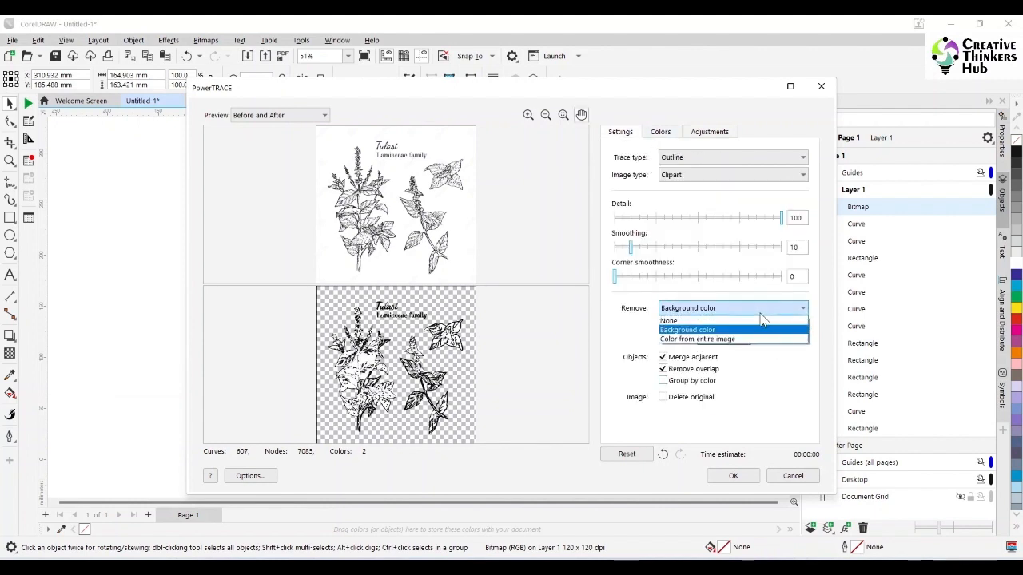
click(745, 340)
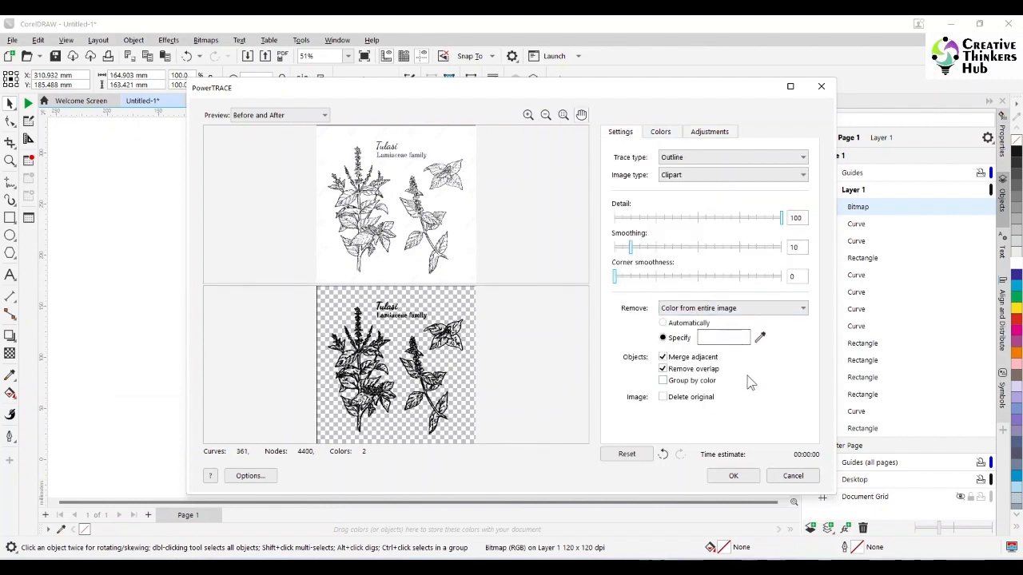
click(732, 477)
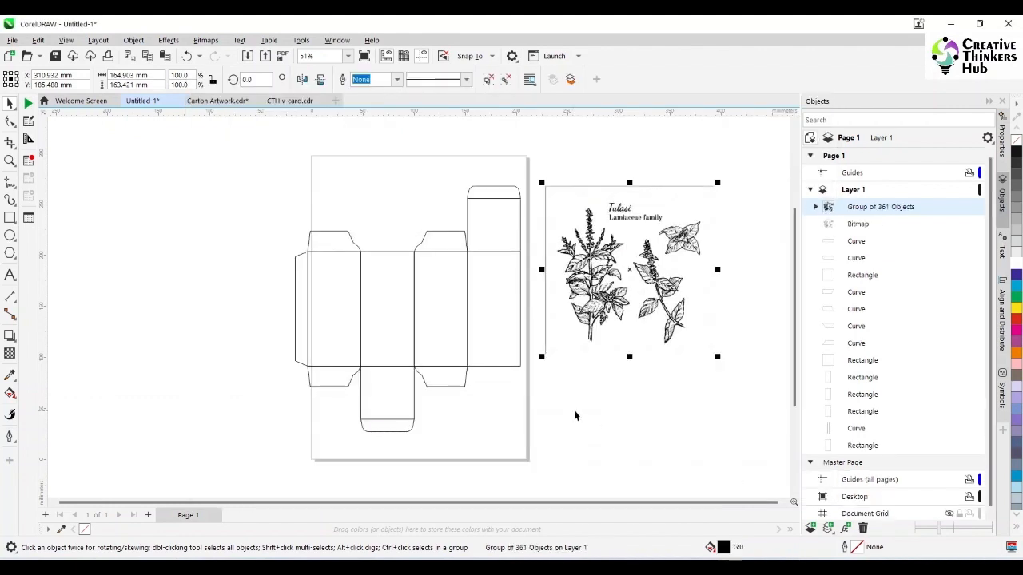
Move the traced sketch off the original bitmap, delete the bitmap, then reposition the trace beside the dieline and ungroup it.
mouse_move(629, 274)
mouse_down()
mouse_move(607, 320)
mouse_move(649, 424)
mouse_up()
click(657, 278)
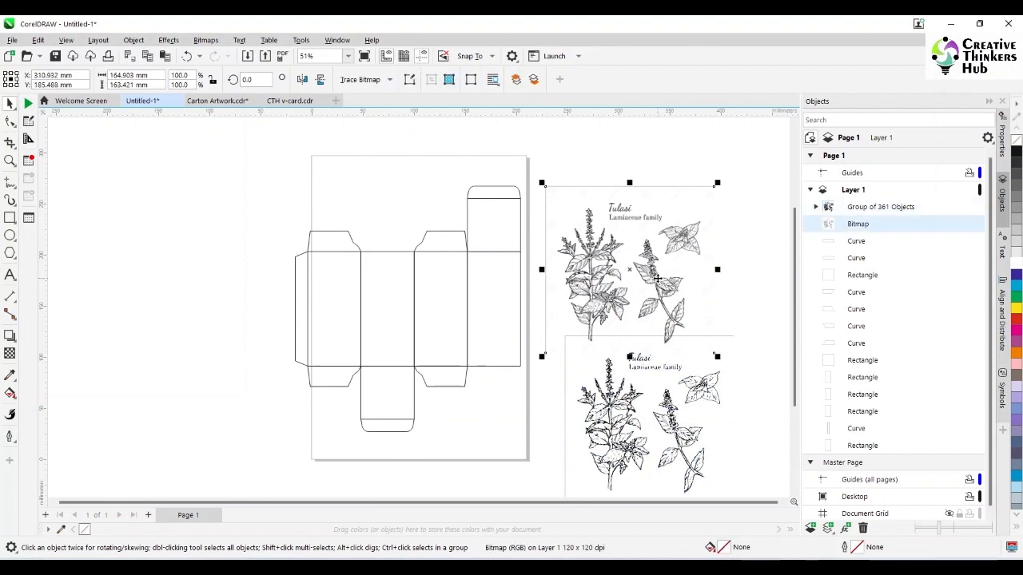
key(Delete)
click(628, 413)
mouse_move(627, 413)
mouse_down()
mouse_move(624, 303)
mouse_move(636, 255)
mouse_up()
key(ctrl+u)
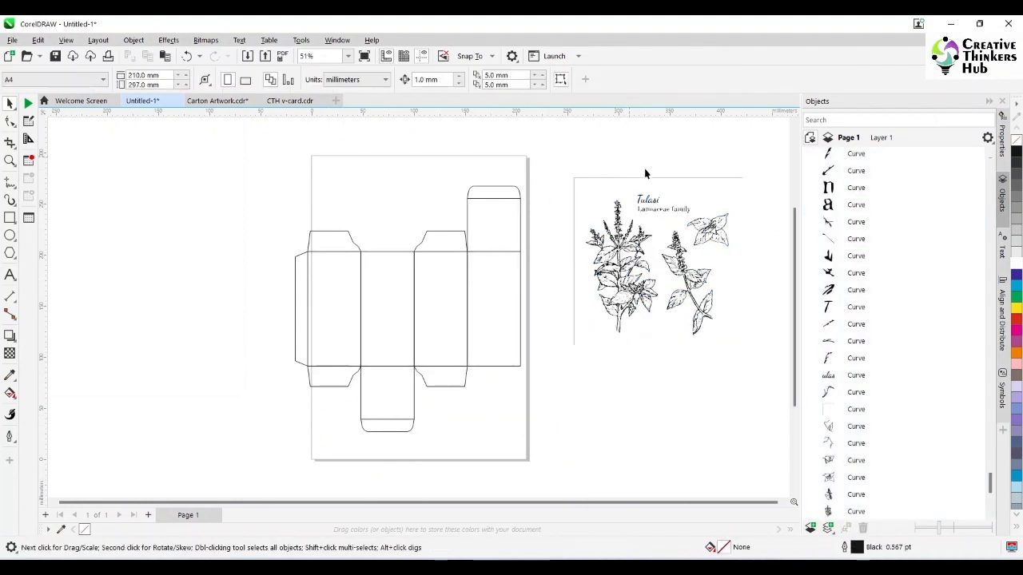
Delete the Tulasi title text, the thin frame lines and the separate leaf cluster from the ungrouped trace.
click(692, 211)
key(Delete)
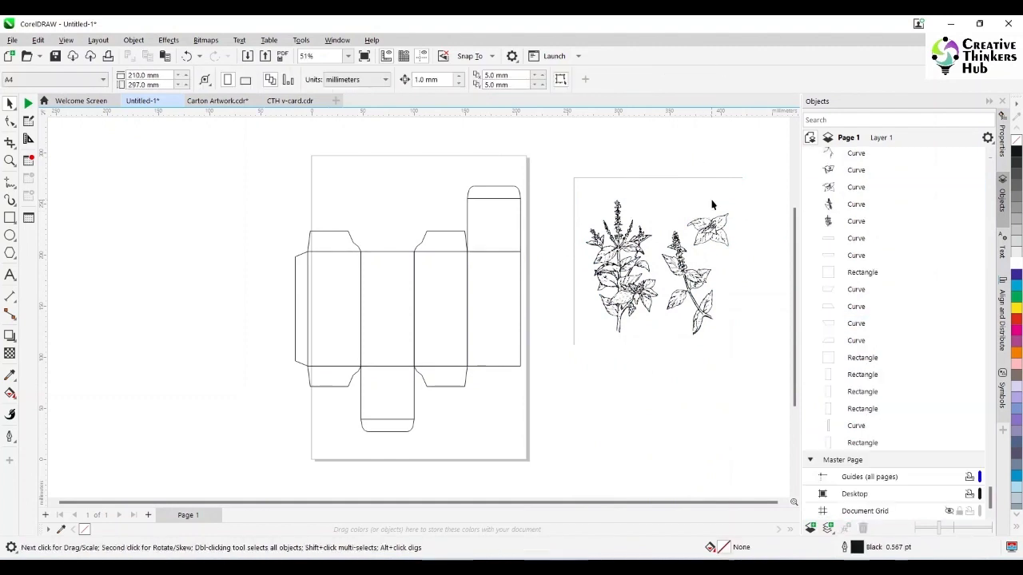
click(722, 177)
key(Delete)
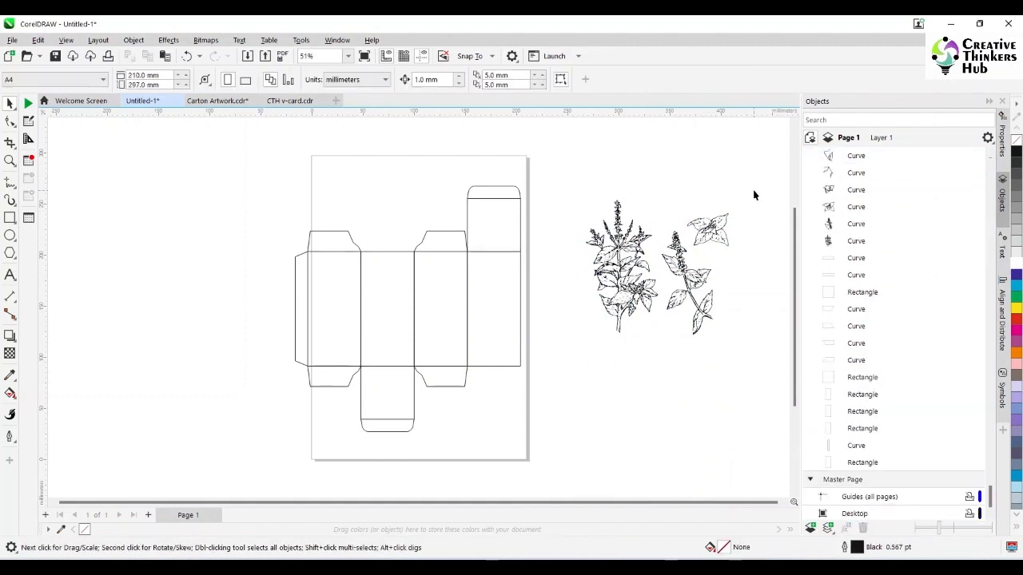
drag(701, 252, 685, 251)
key(Delete)
Move the smaller Tulasi sprig away from the large plant and group the curves of each plant separately.
drag(735, 199, 658, 377)
drag(689, 282, 713, 231)
key(ctrl+g)
drag(572, 186, 661, 340)
key(ctrl+g)
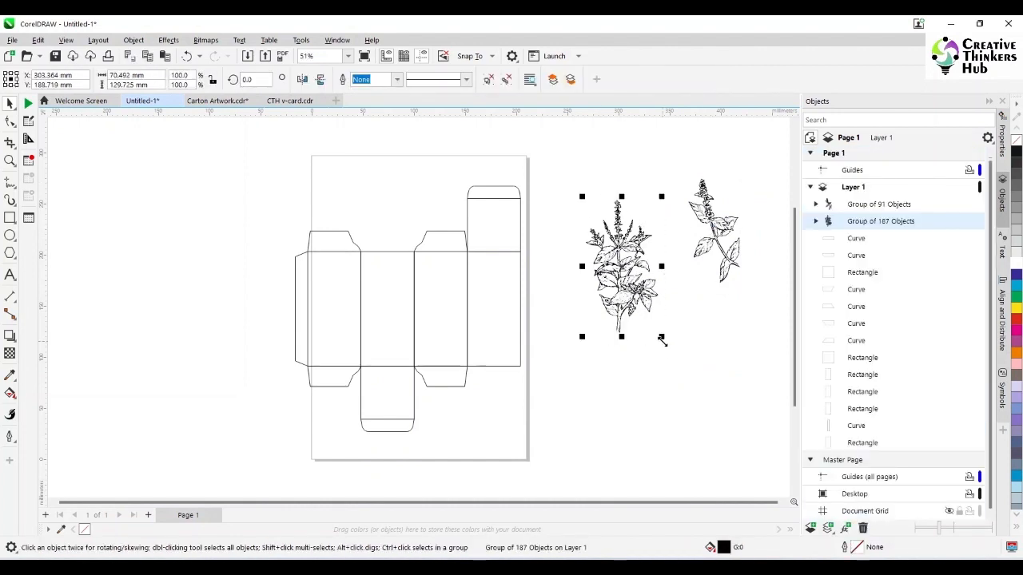
click(619, 392)
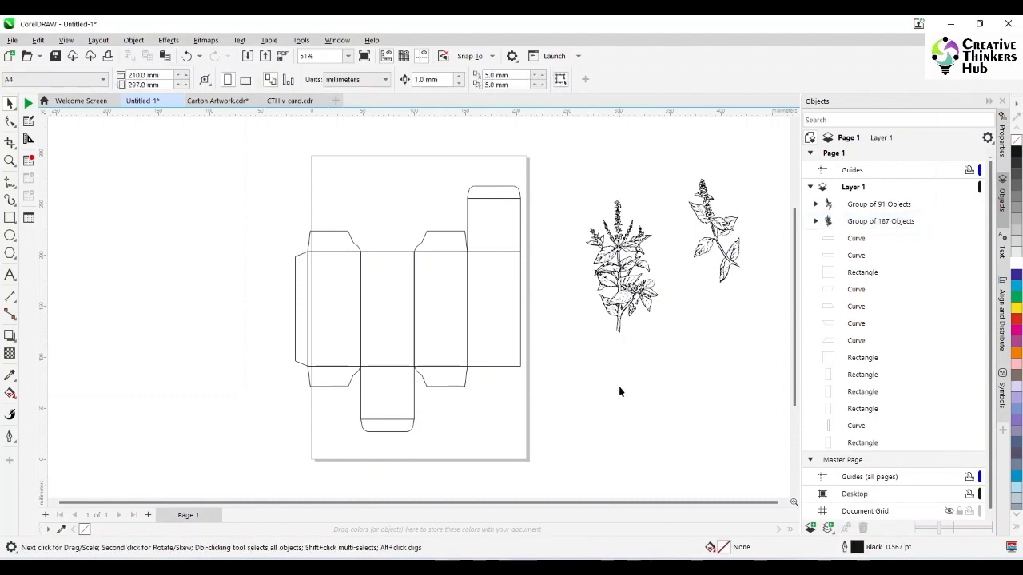
Fill the second panel and both the top and bottom closure squares with green (C100 M0 Y100 K0).
click(384, 339)
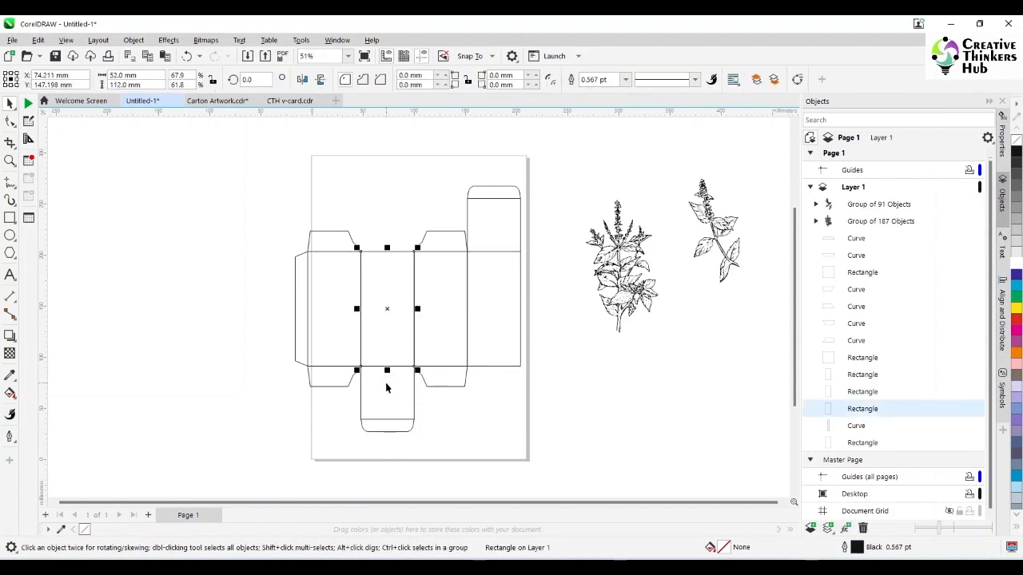
shift+click(468, 228)
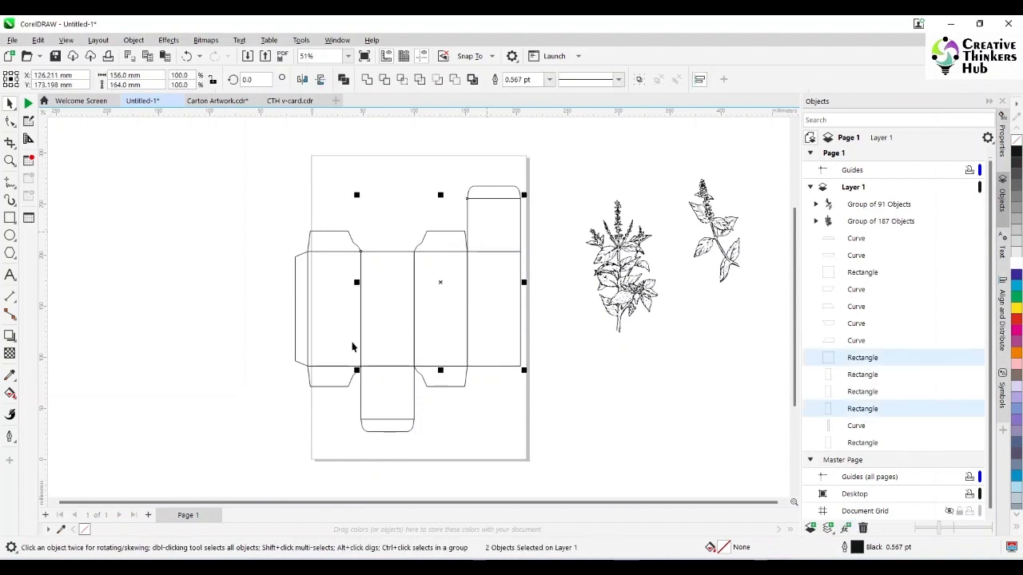
shift+click(371, 400)
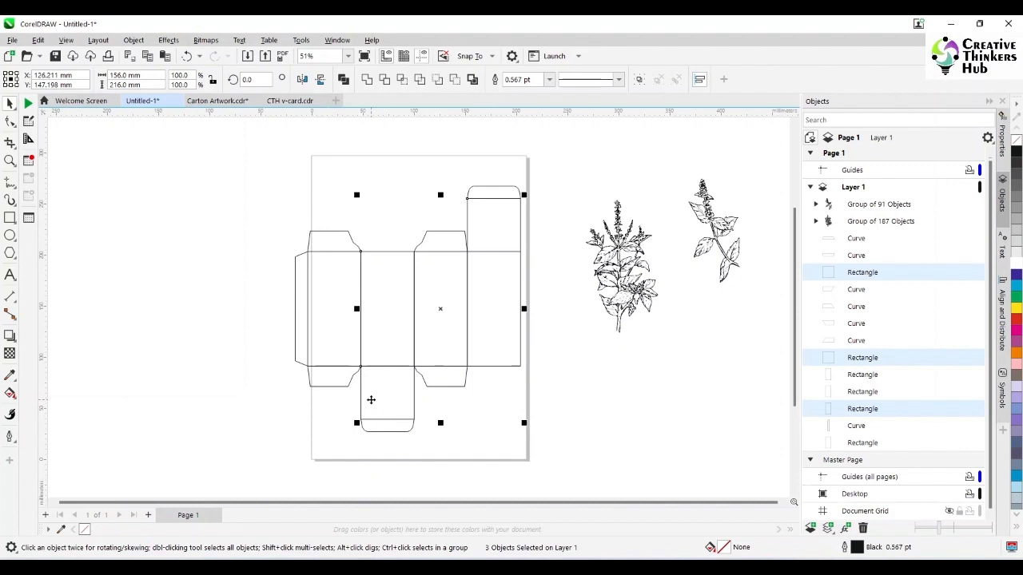
click(1016, 299)
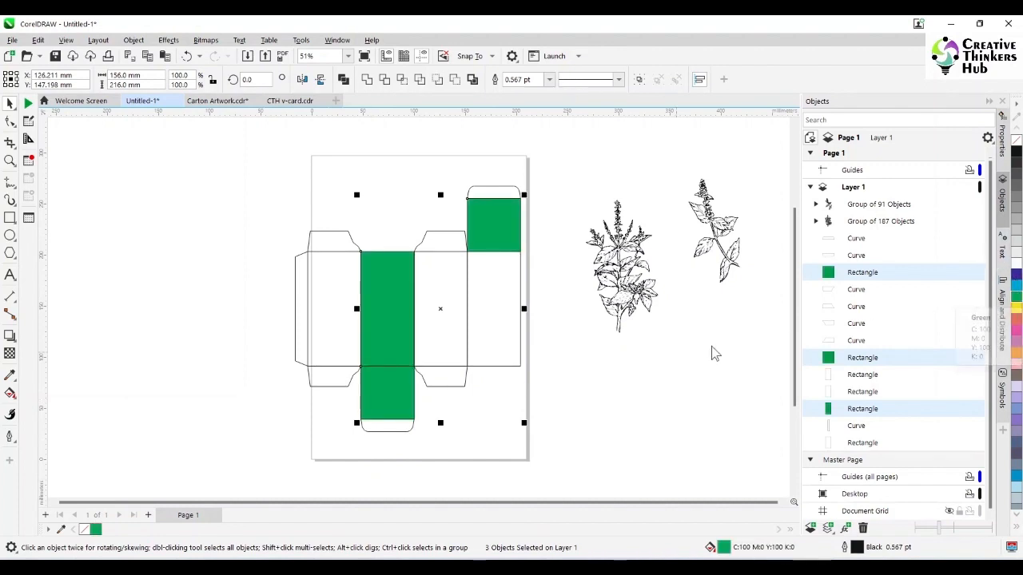
click(555, 394)
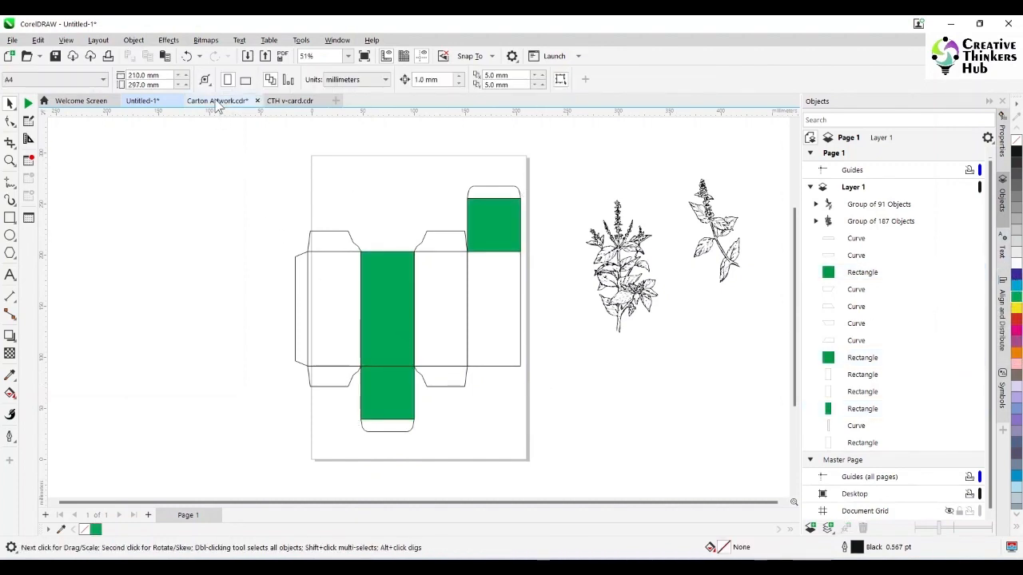
Check the panel colors in Carton Artwork.cdr, return to Untitled-1, and fill the third panel with the same green.
click(215, 101)
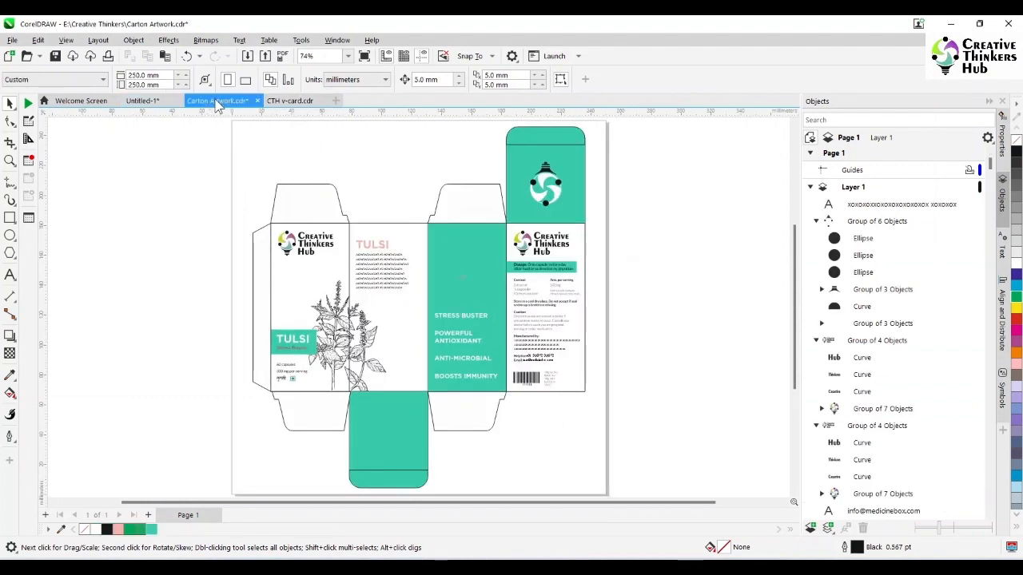
click(145, 101)
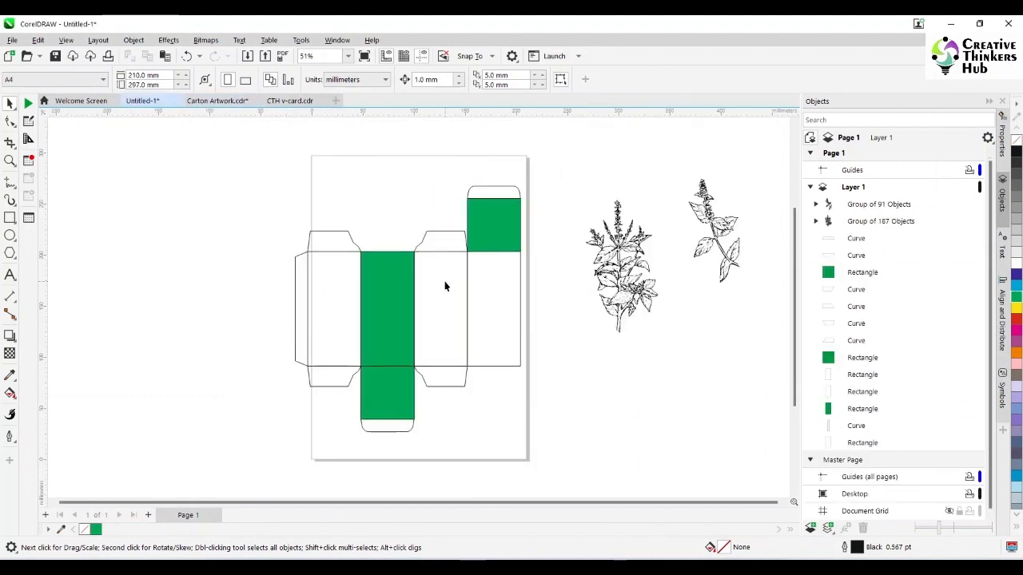
click(470, 281)
click(1017, 297)
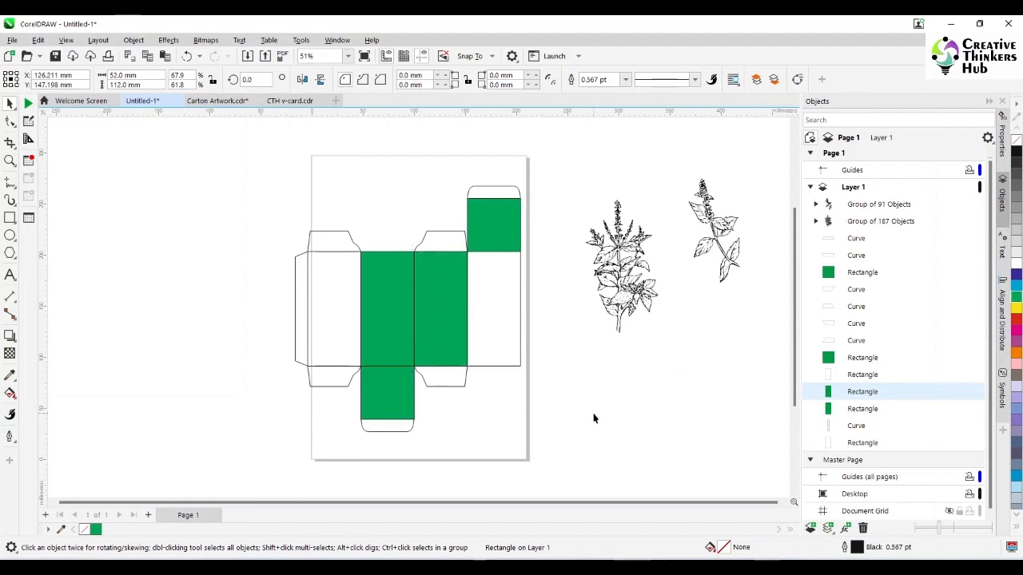
click(596, 418)
click(386, 414)
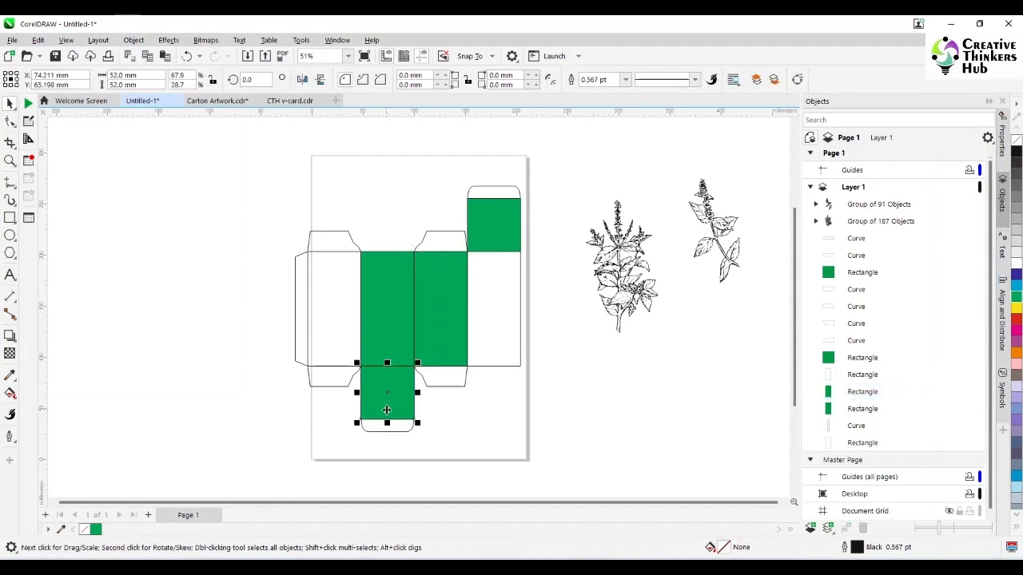
shift+click(385, 345)
shift+click(439, 342)
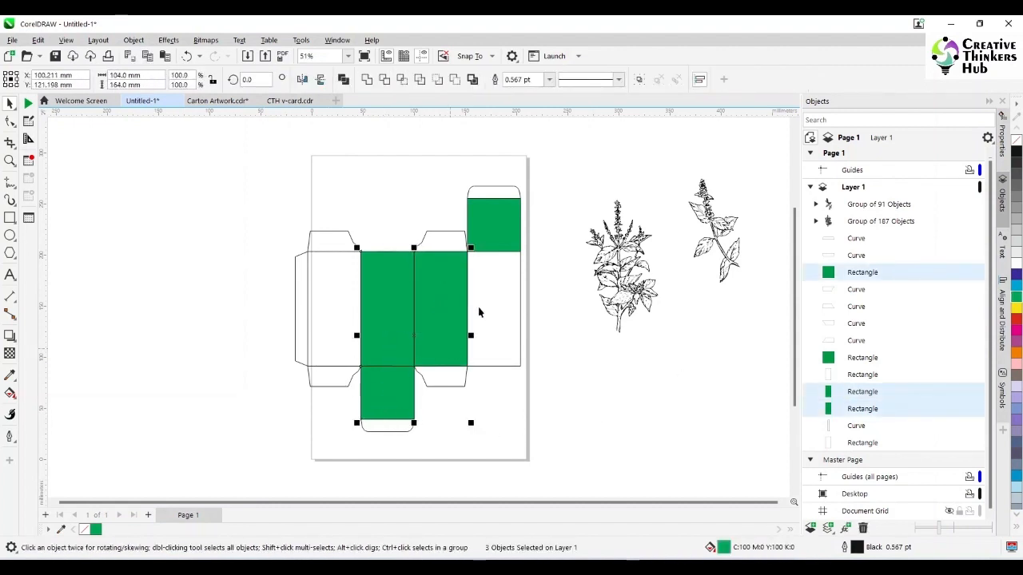
shift+click(511, 220)
click(570, 354)
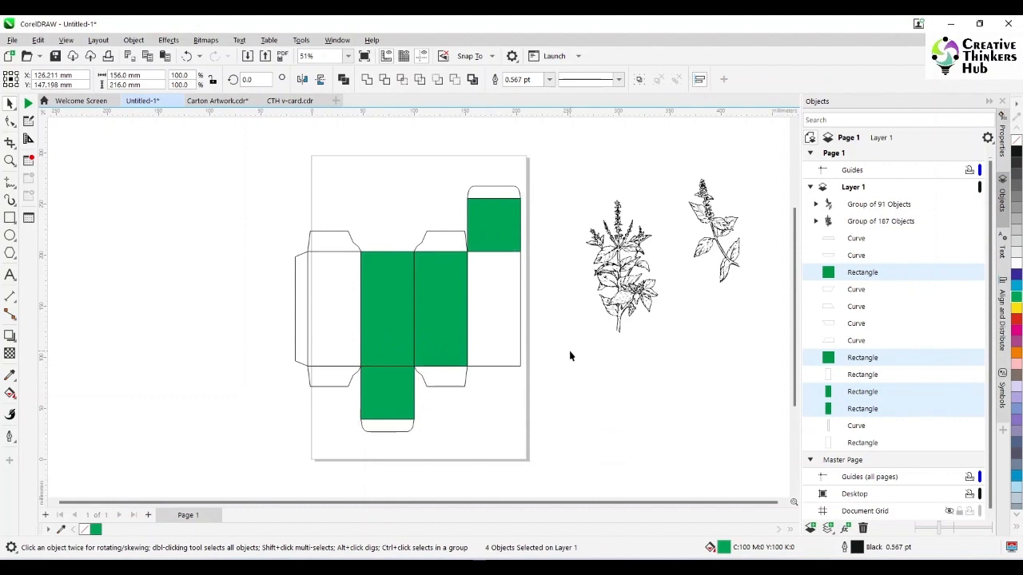
Copy the Creative Thinkers Hub logo from the front panel in Carton Artwork.cdr and paste it into Untitled-1.
click(217, 103)
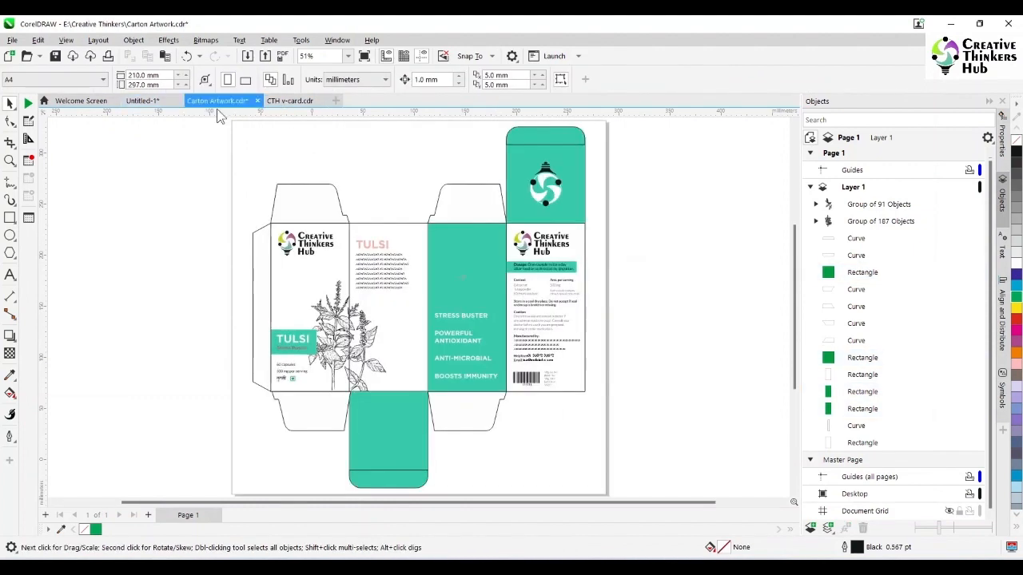
drag(346, 274, 346, 273)
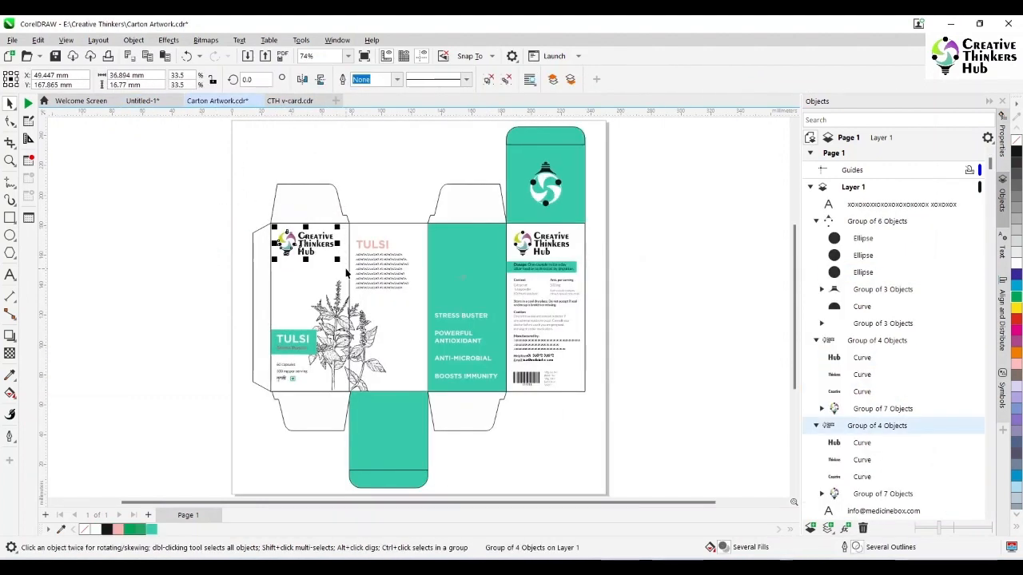
key(ctrl+c)
click(144, 101)
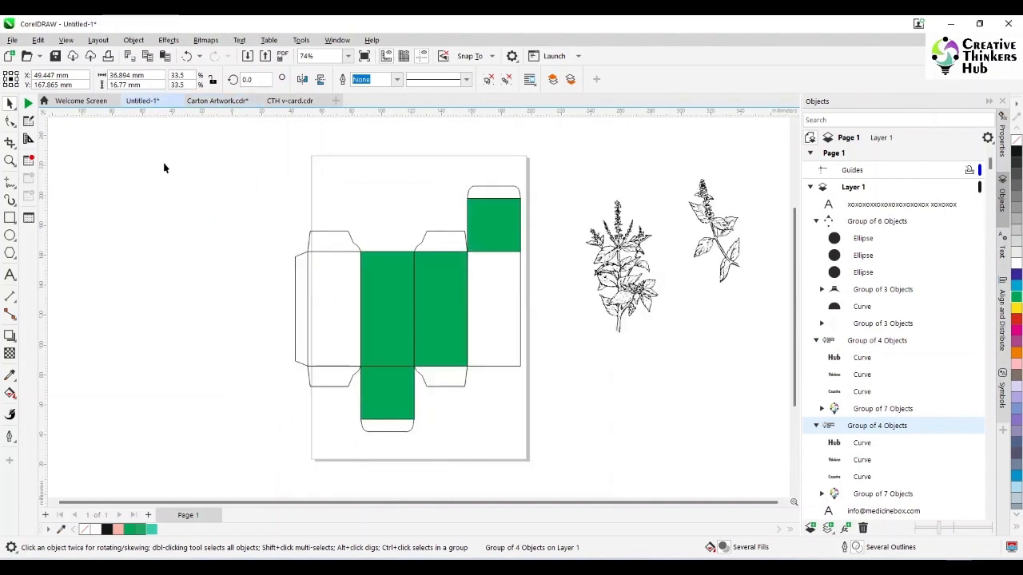
key(ctrl+v)
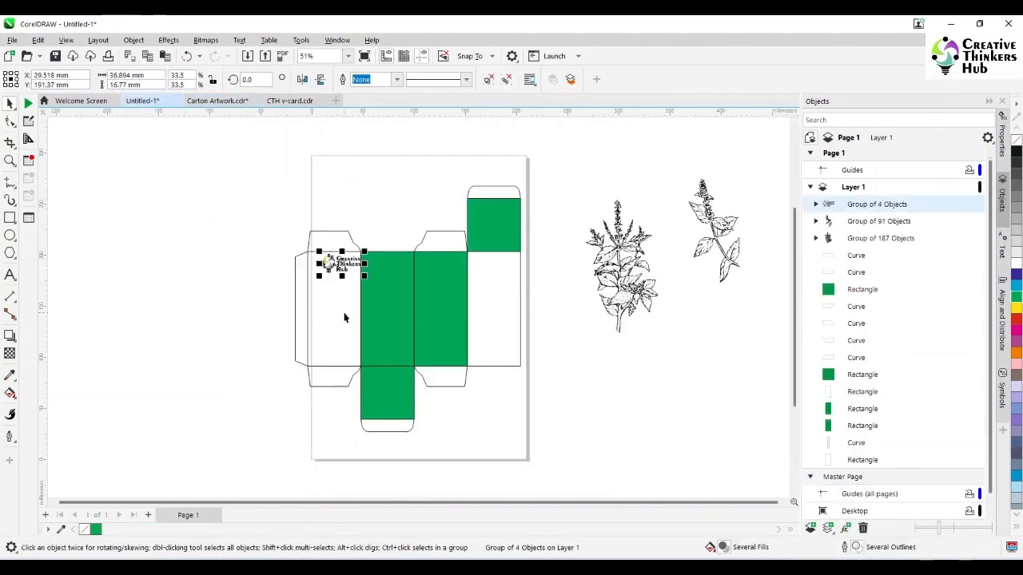
Center the logo horizontally on the first panel and place it near the panel's upper edge.
shift+click(344, 318)
key(c)
key(e)
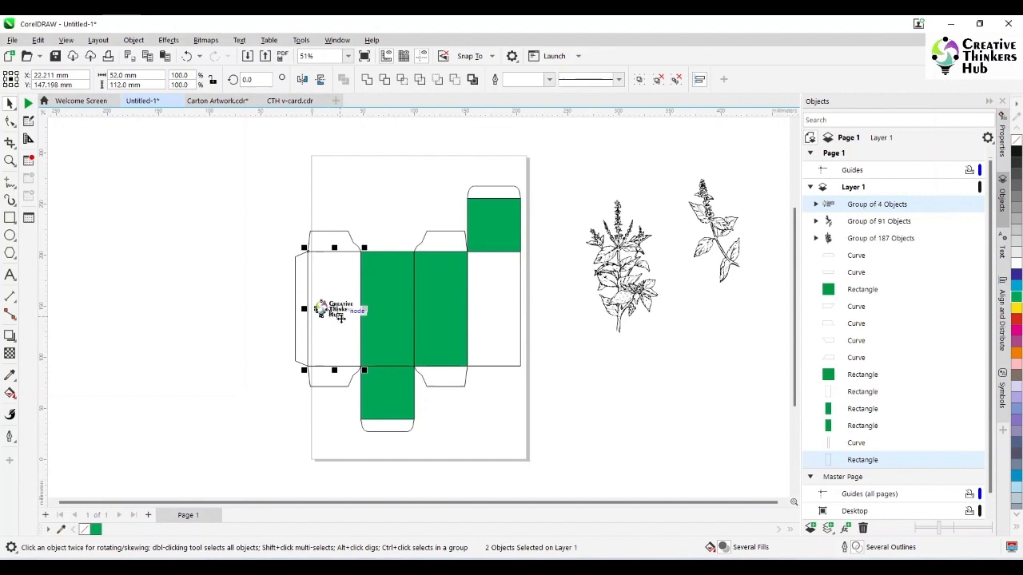
key(t)
click(236, 313)
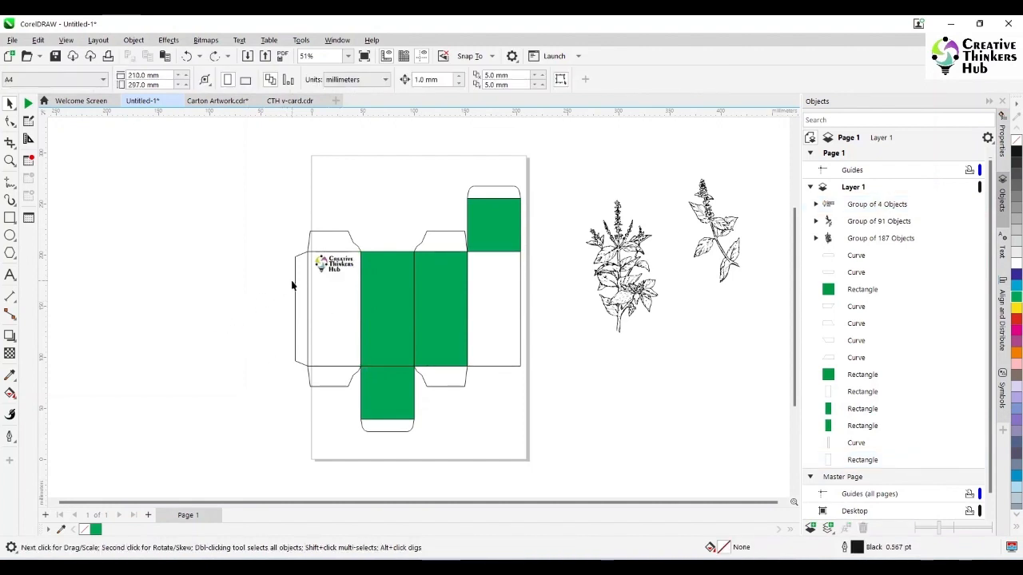
Sample the yellow-green from the logo and apply it to the second and third panels and both closure squares.
click(376, 399)
shift+click(368, 317)
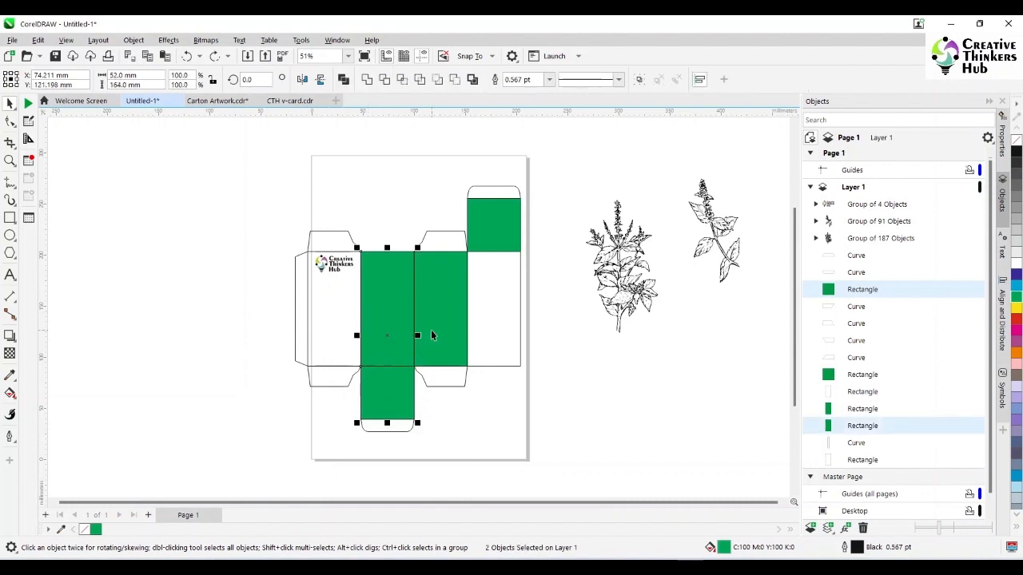
shift+click(432, 334)
shift+click(505, 222)
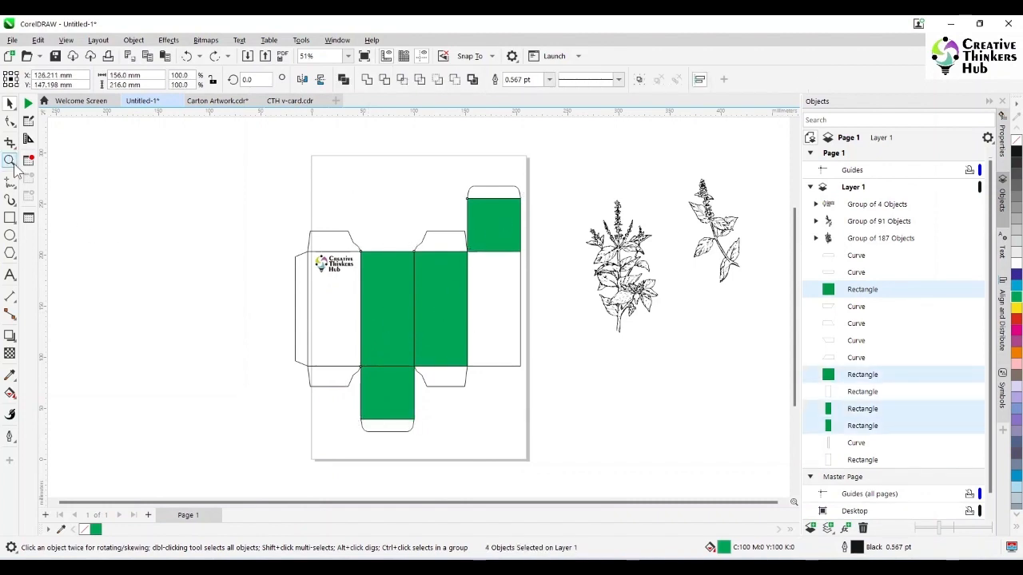
click(10, 160)
drag(263, 190, 568, 434)
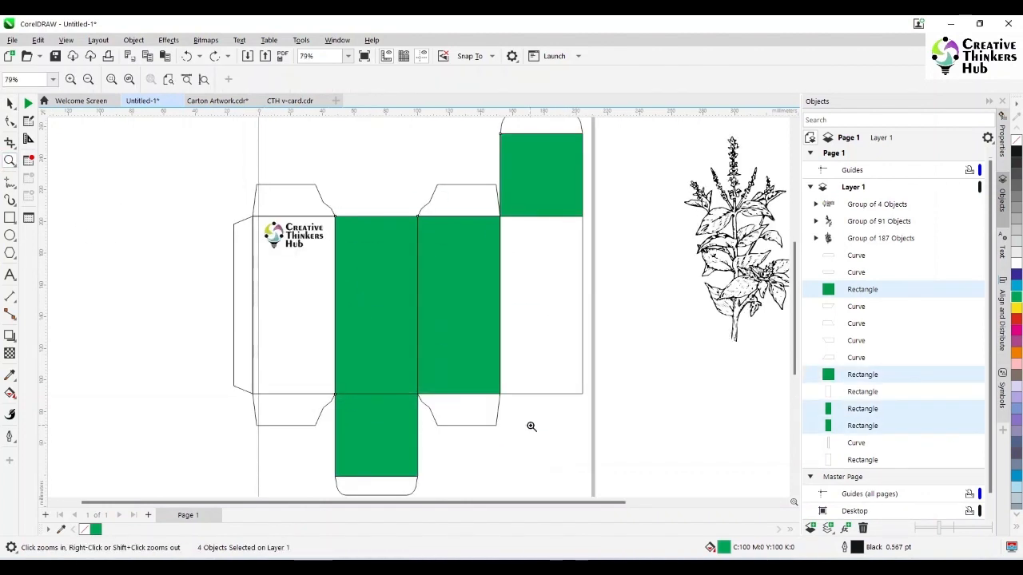
click(9, 104)
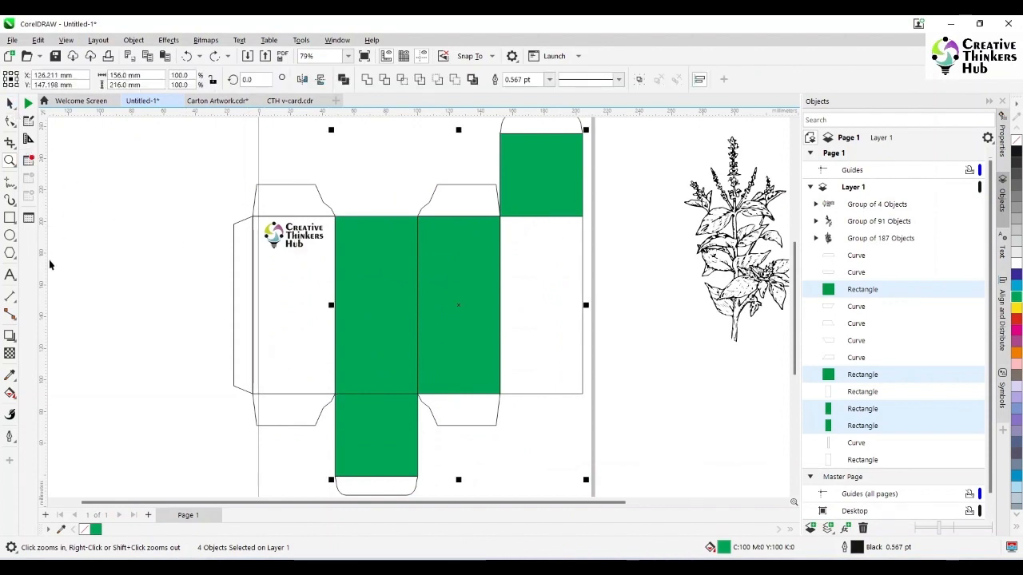
click(9, 374)
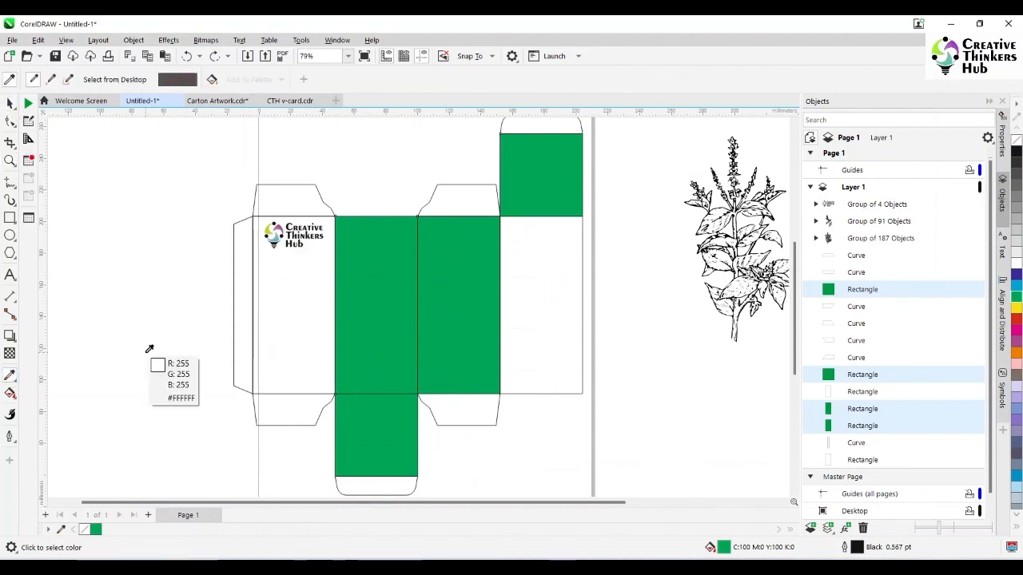
click(269, 231)
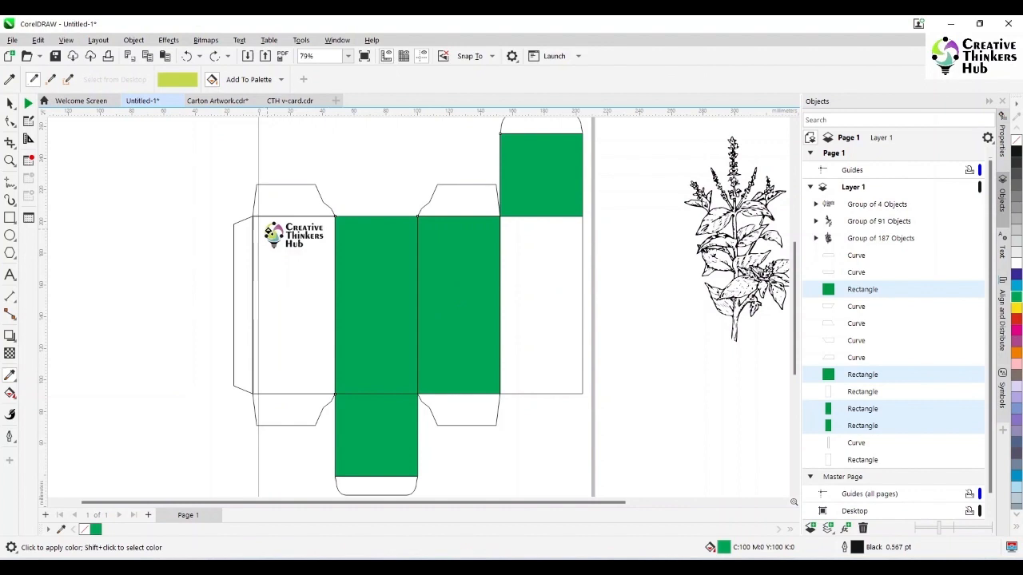
click(366, 312)
click(375, 435)
click(440, 332)
click(539, 155)
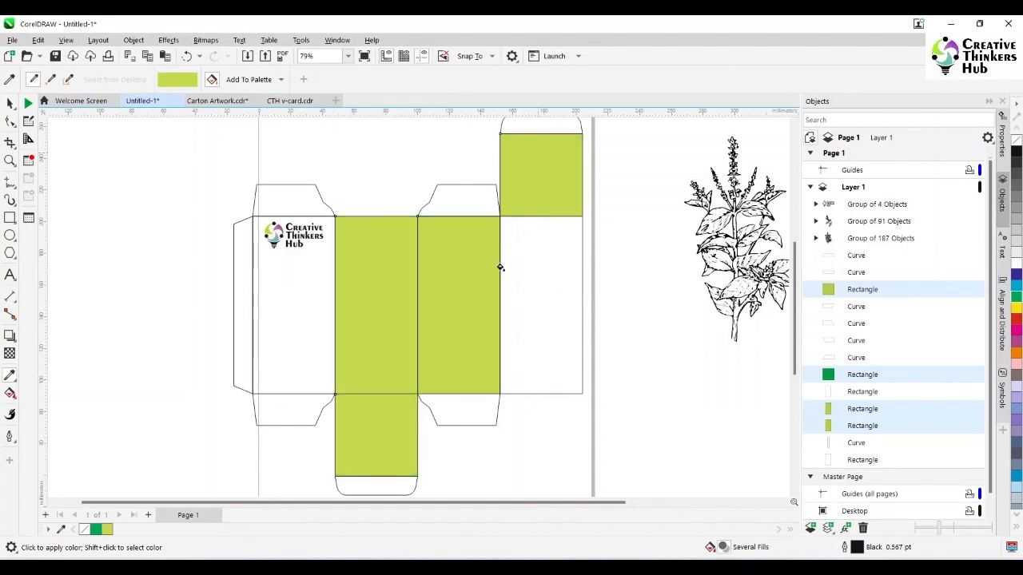
click(368, 374)
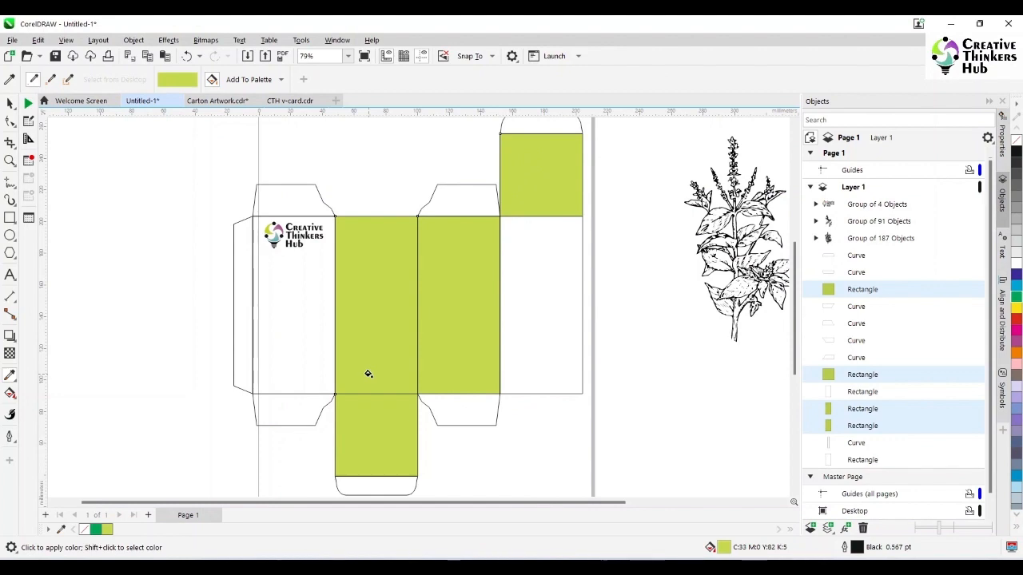
Fill the second and third panels and both closure squares with teal (C77 M0 Y53 K0).
click(8, 105)
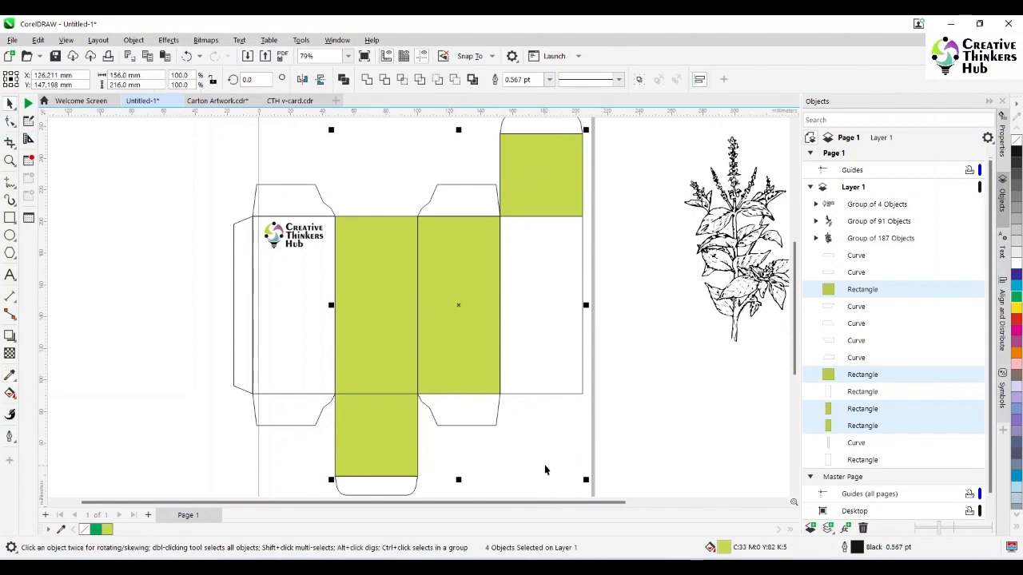
click(376, 463)
click(384, 369)
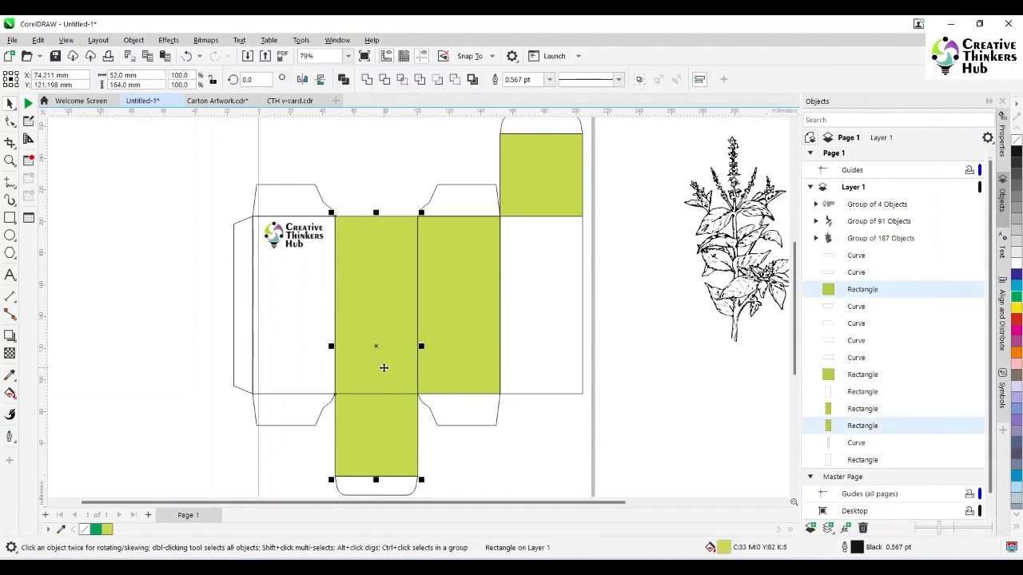
shift+click(493, 302)
shift+click(537, 187)
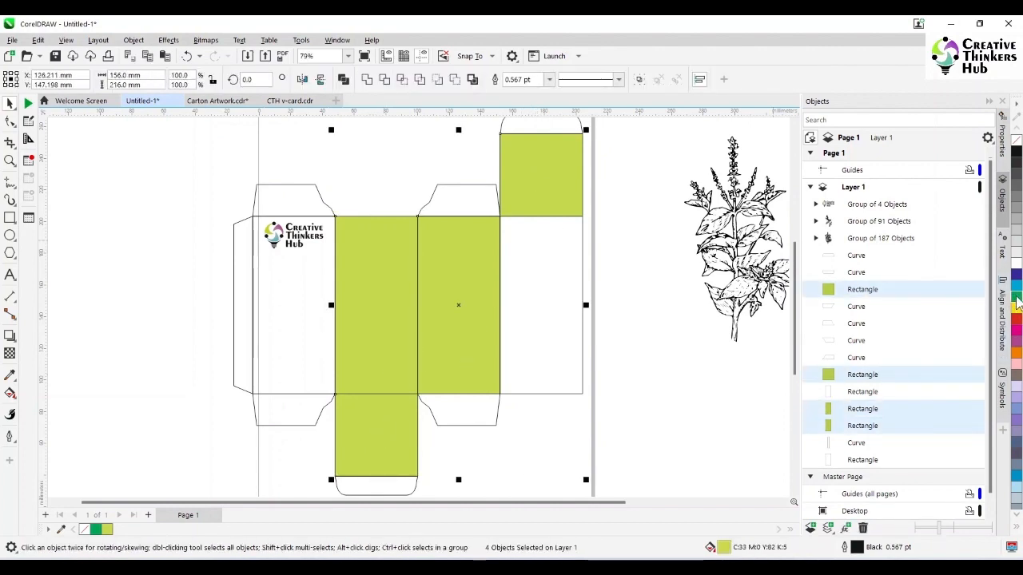
click(1017, 297)
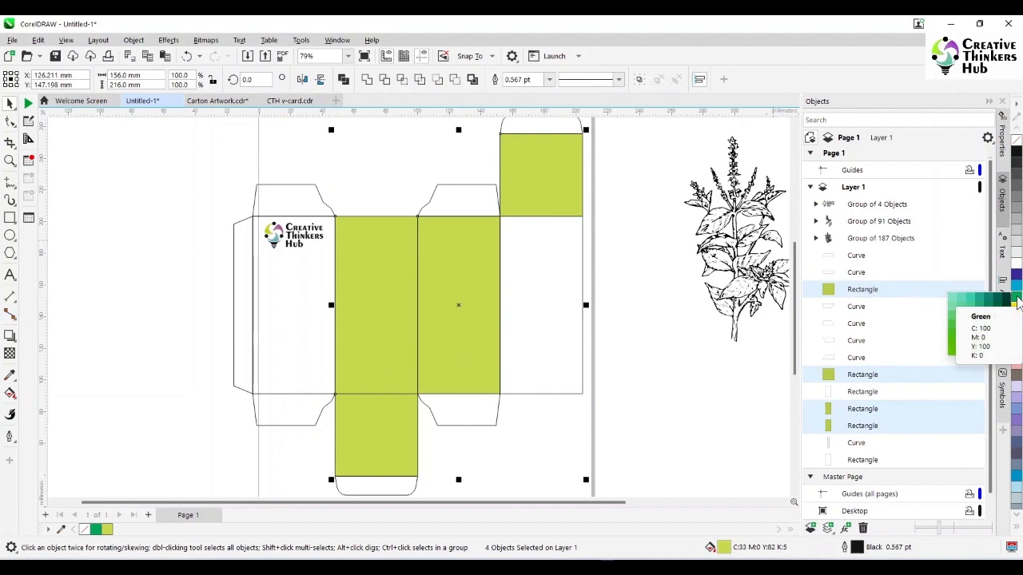
click(973, 302)
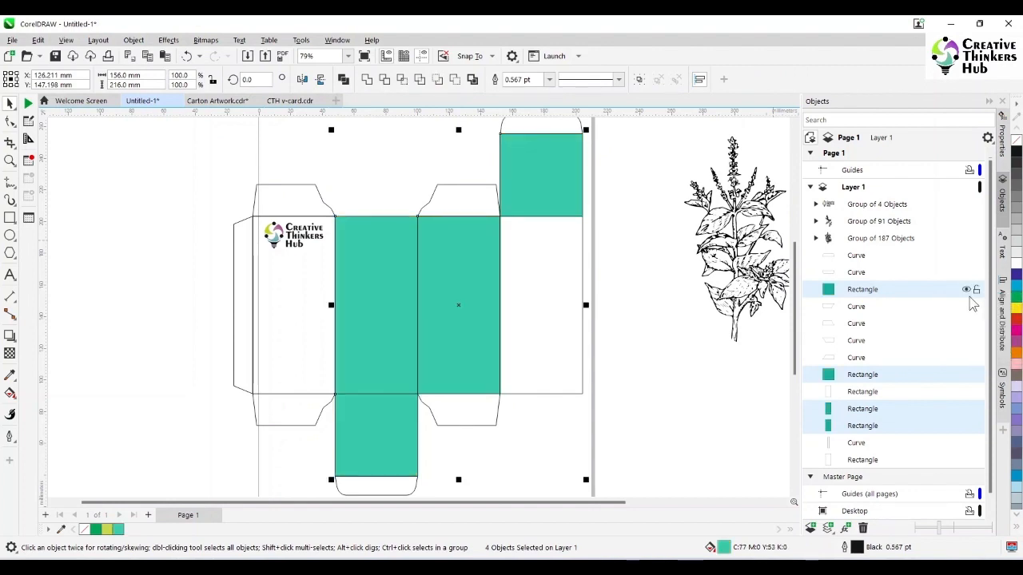
click(621, 346)
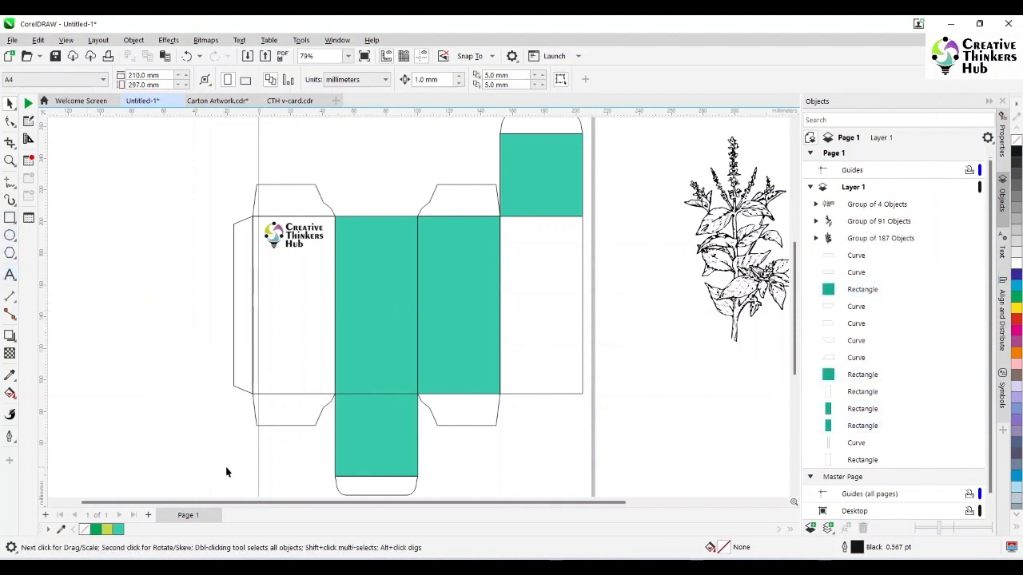
Switch to Carton Artwork.cdr and recolor the pink TULSI title on the second panel teal.
click(219, 100)
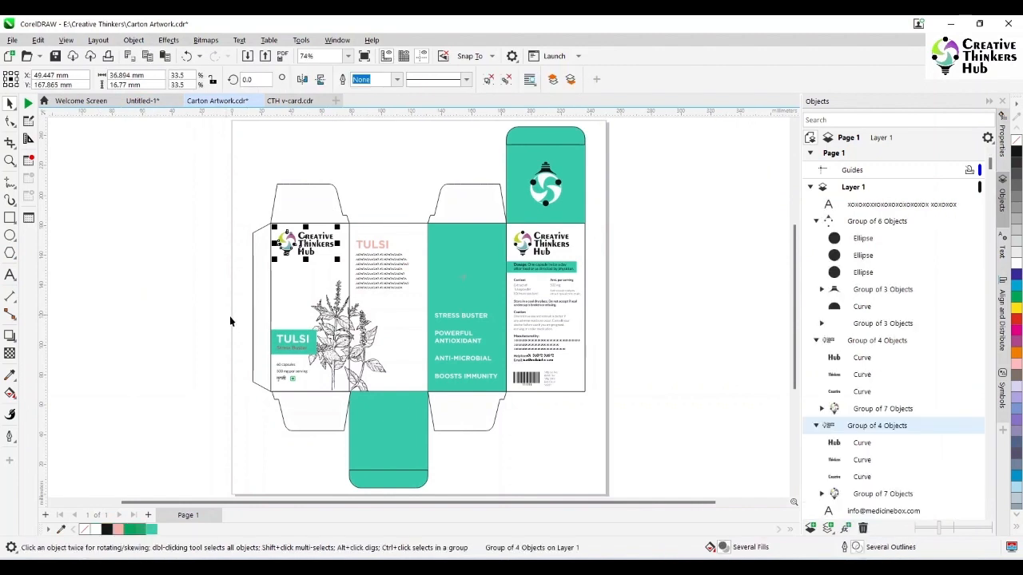
drag(228, 316, 322, 392)
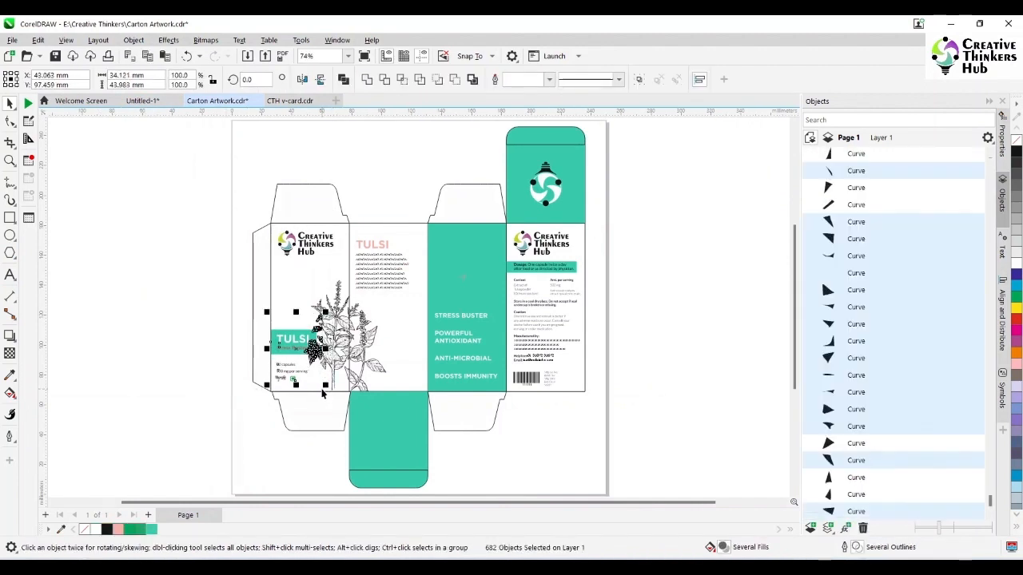
click(350, 209)
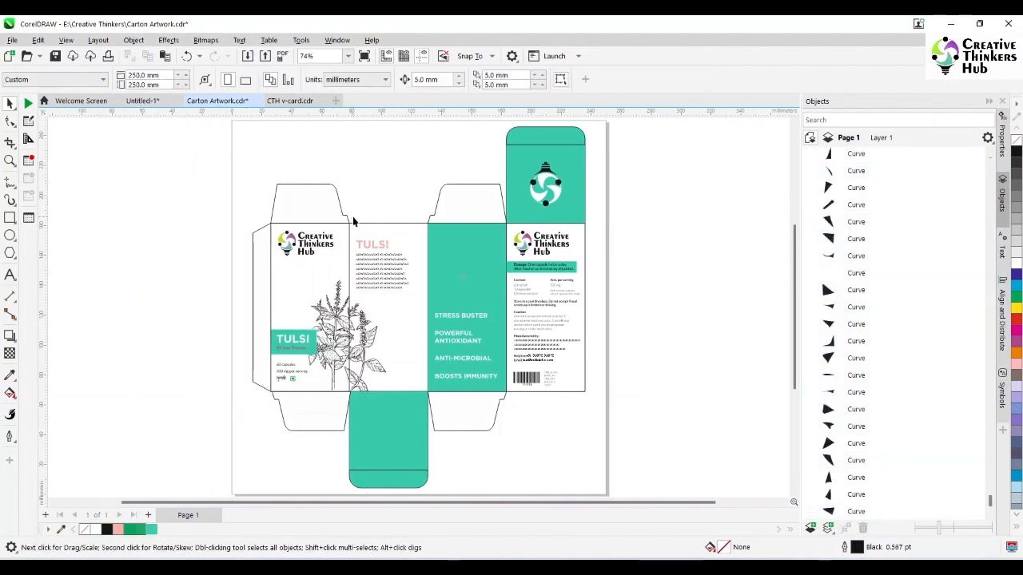
click(361, 250)
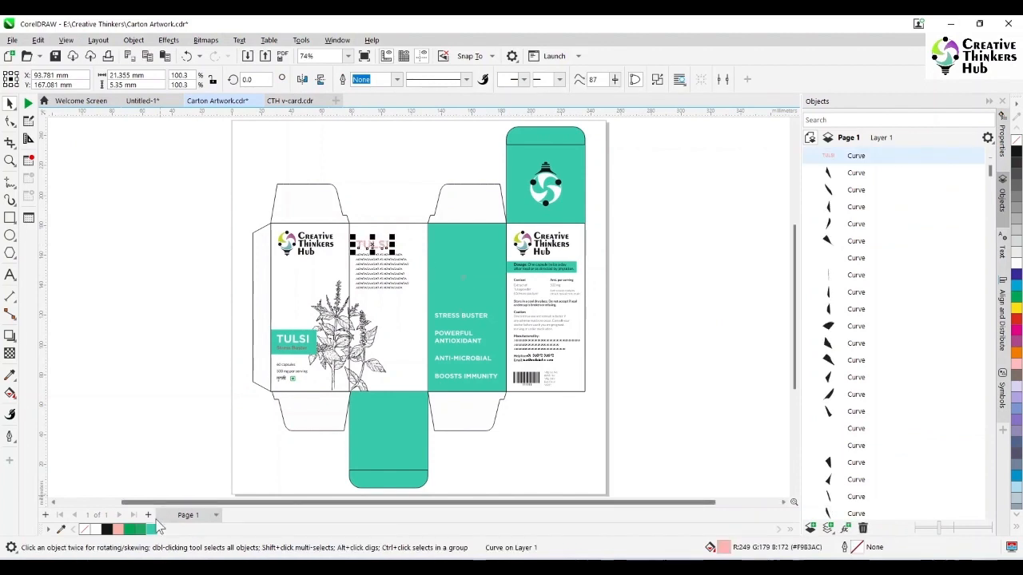
Copy the teal TULSI title with its paragraph text into Untitled-1 and position both in the upper part of the second panel.
drag(353, 201, 419, 297)
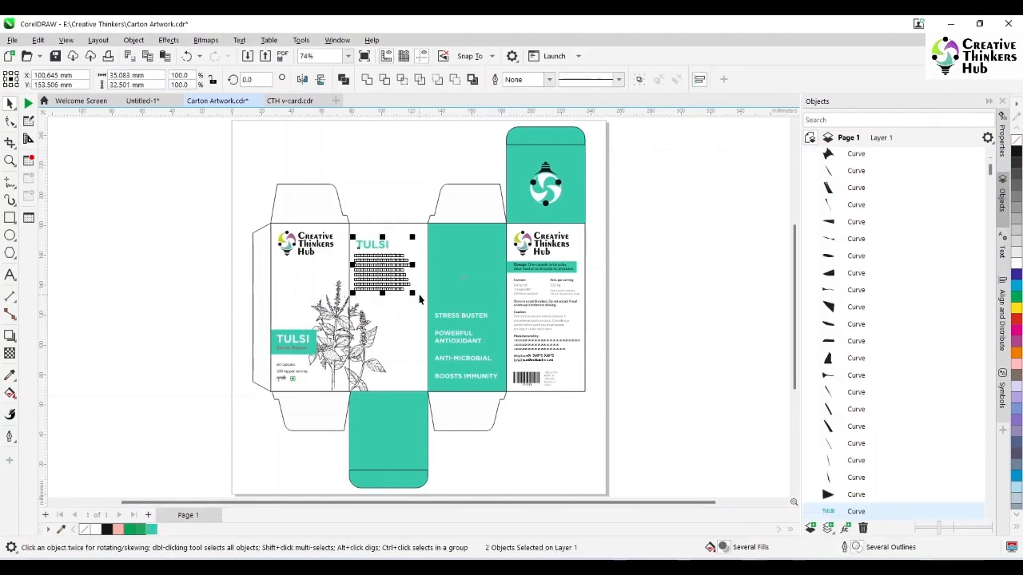
key(ctrl+c)
click(143, 101)
key(ctrl+v)
drag(387, 262, 372, 261)
Fill the second panel's rectangle with white.
click(360, 359)
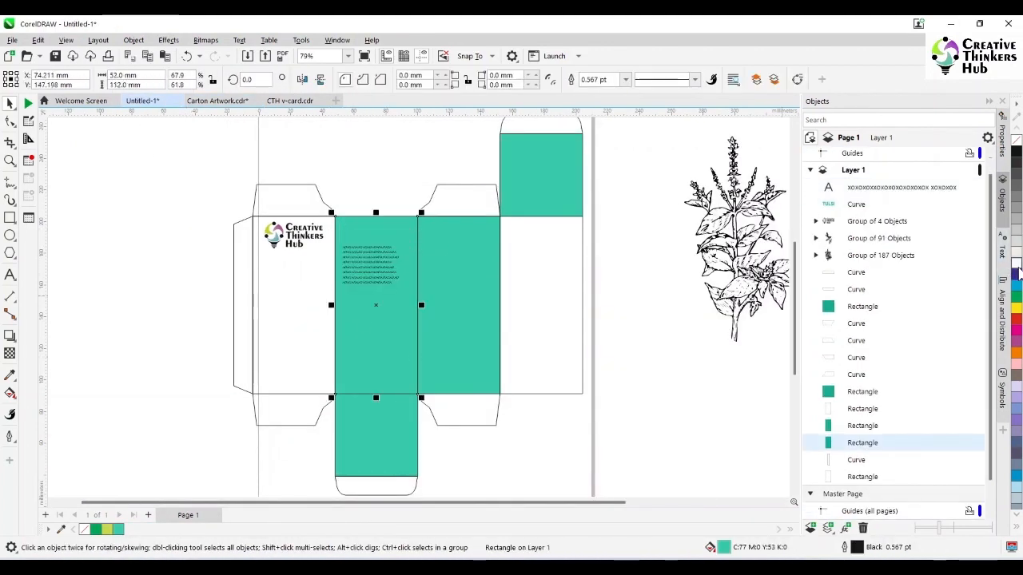
click(1016, 263)
click(156, 335)
Copy the front panel's TULSI Stress Buster label and capsule details from Carton Artwork.cdr and paste them into Untitled-1.
click(210, 101)
drag(231, 326, 325, 401)
key(ctrl+c)
click(150, 102)
key(ctrl+v)
click(176, 342)
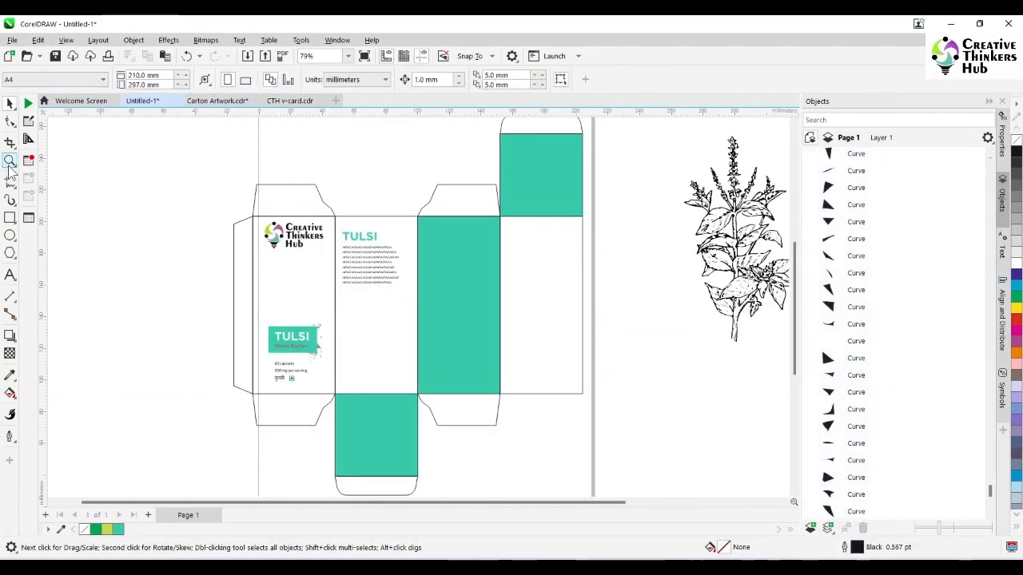
Delete the stray plant fragments pasted around the TULSI label on the first panel.
click(9, 162)
drag(250, 314, 409, 417)
click(11, 104)
click(378, 168)
drag(74, 128, 406, 196)
key(Delete)
drag(53, 181, 406, 224)
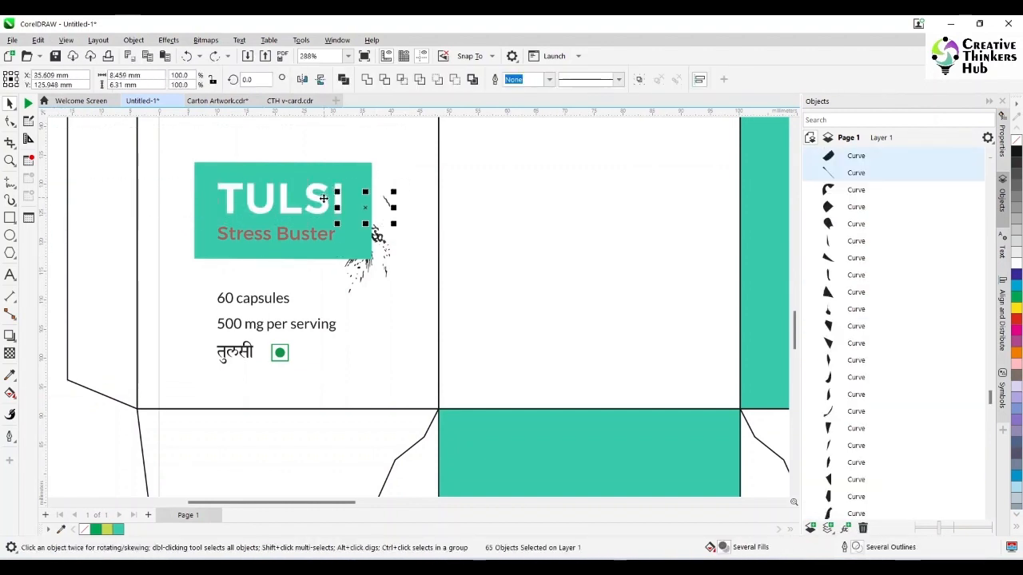
key(Delete)
drag(408, 264, 406, 304)
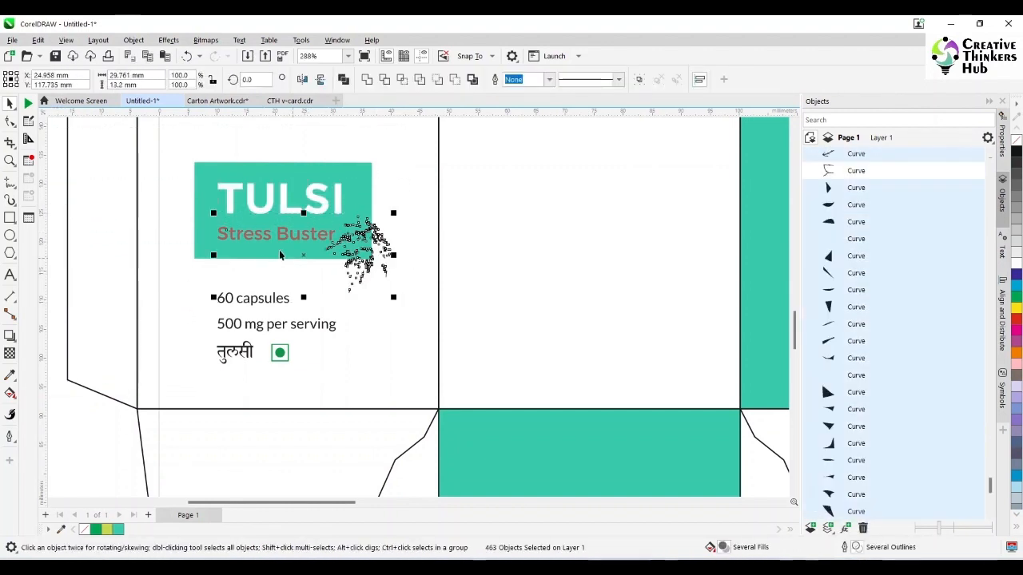
key(Delete)
Recolor the Stress Buster text green and move the label with its capsule details to the first panel's left edge.
click(282, 236)
click(101, 433)
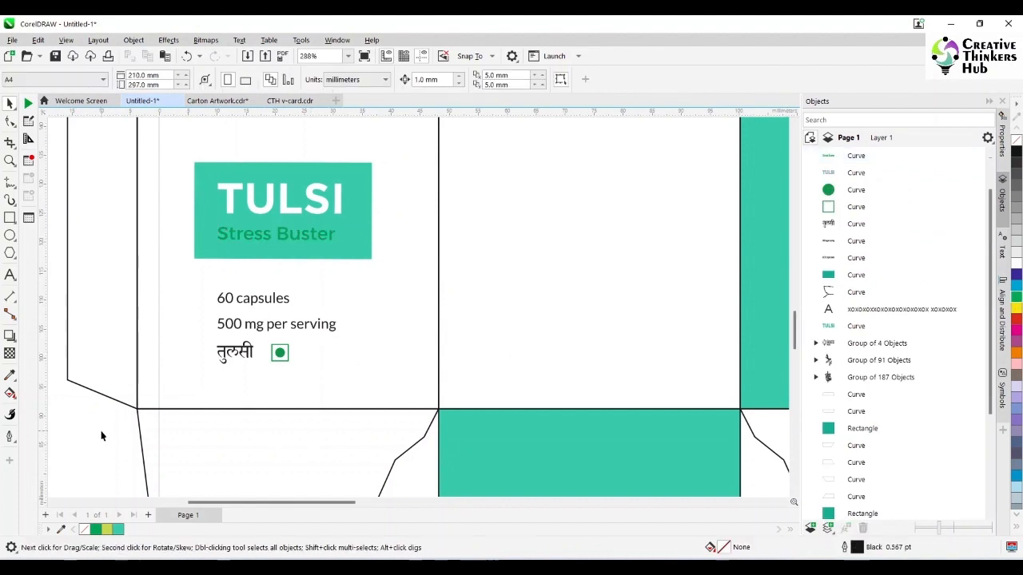
scroll(88, 384, down, 4)
drag(189, 400, 191, 398)
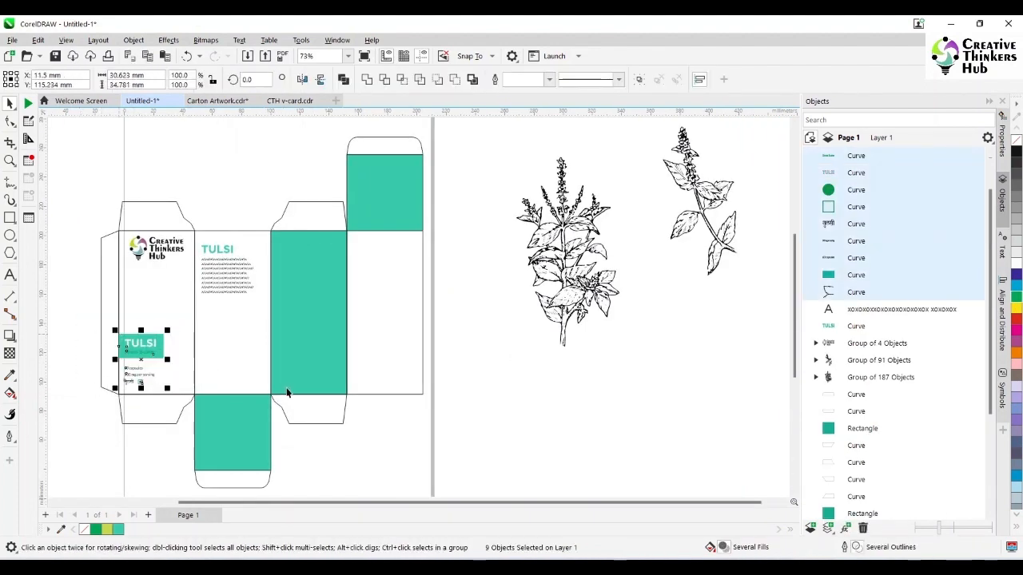
Move the large Tulsi plant onto the fold between the first and second panels and scale it to about 50 × 93 mm.
drag(545, 320, 173, 404)
drag(249, 441, 227, 404)
drag(214, 347, 213, 360)
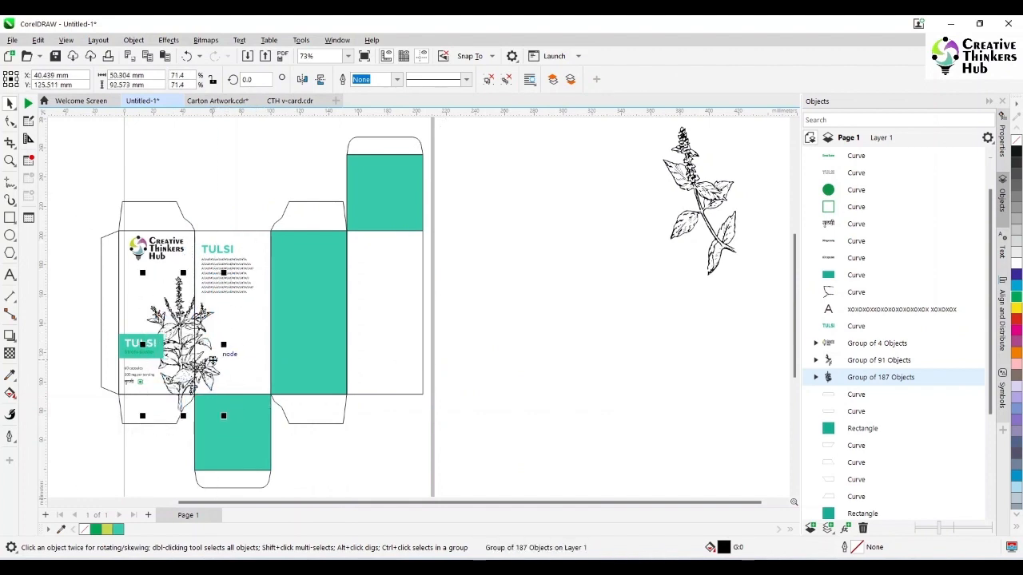
Move the small Tulsi sprig onto the second panel beside the large plant and scale it down.
click(223, 101)
click(147, 101)
drag(731, 224, 293, 392)
click(302, 79)
drag(303, 288, 282, 330)
drag(262, 367, 223, 338)
Compare the plant layout in Carton Artwork.cdr and adjust the sprig on the second panel to overlap the large plant's edge.
click(222, 101)
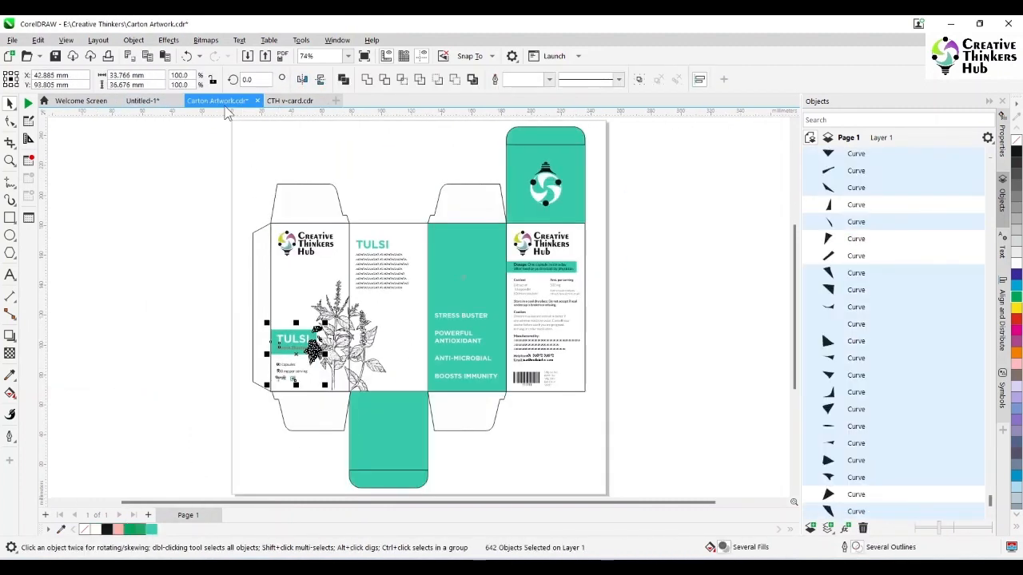
click(144, 101)
click(216, 343)
drag(244, 416, 263, 420)
click(515, 403)
drag(215, 342, 233, 343)
click(473, 376)
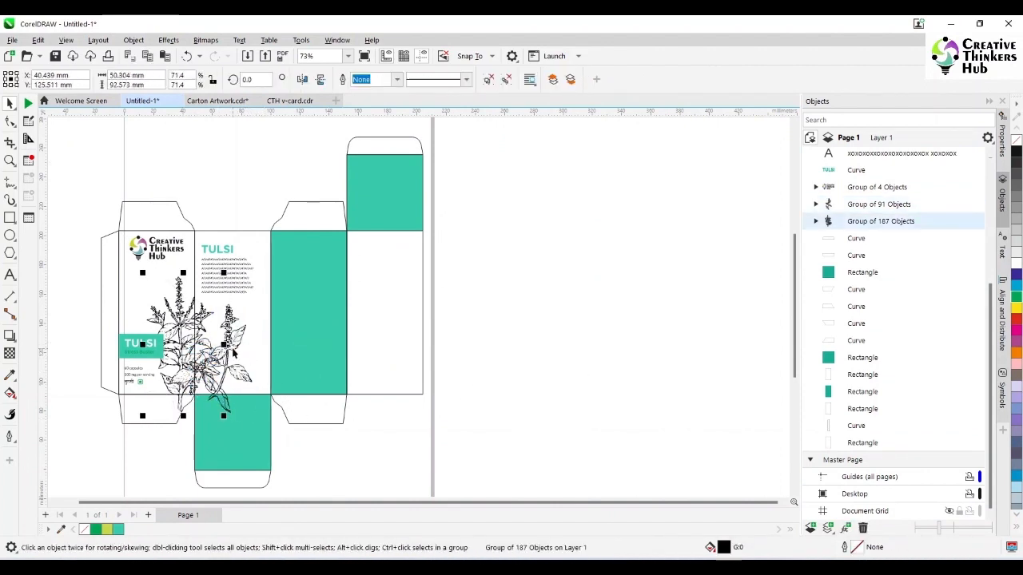
Group the large Tulsi plant with the sprig and duplicate the group in place.
key(Tab)
click(472, 360)
scroll(200, 360, up, 5)
scroll(382, 388, down, 5)
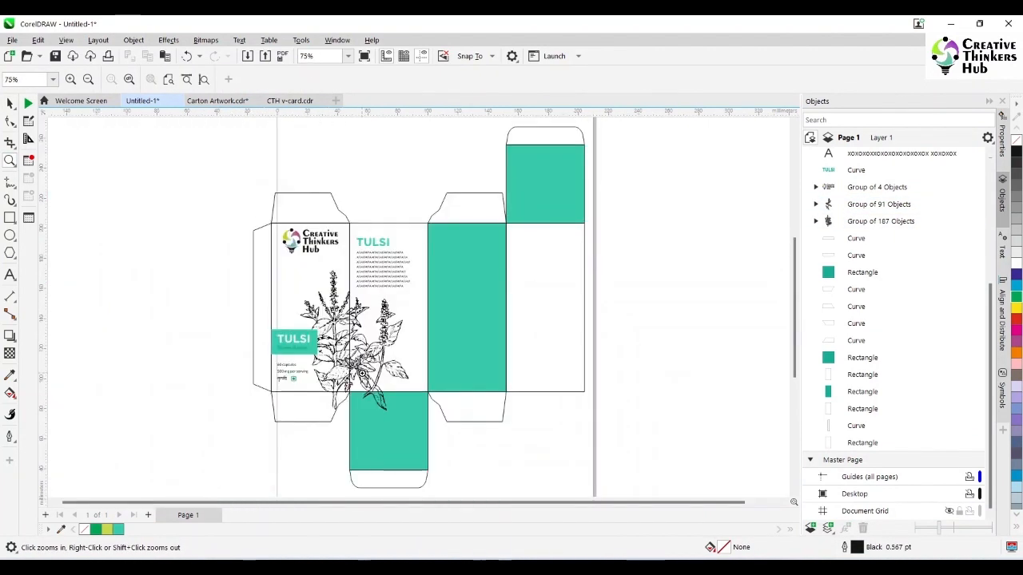
click(382, 388)
shift+click(344, 304)
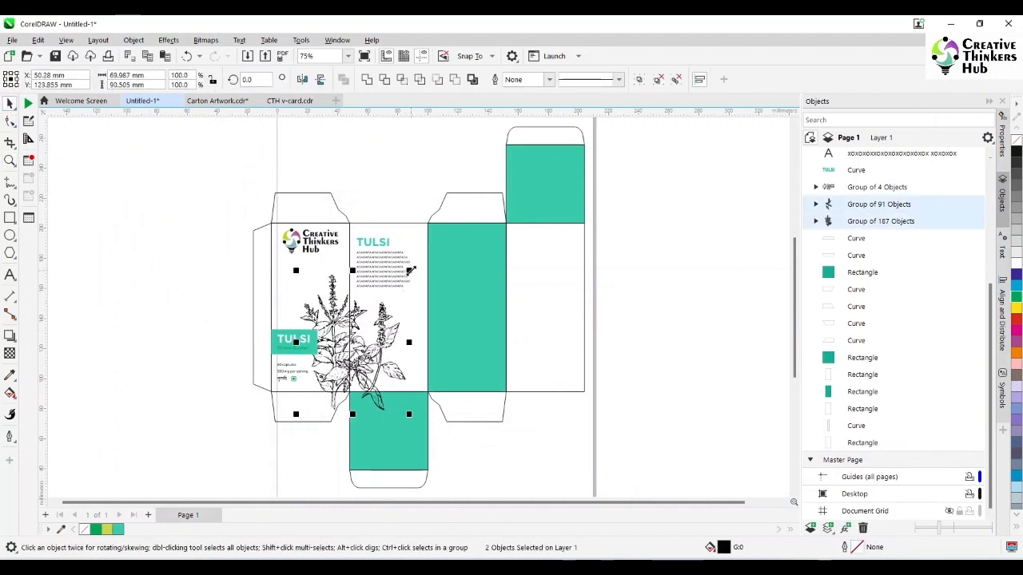
key(ctrl+g)
key(ctrl+c)
key(ctrl+v)
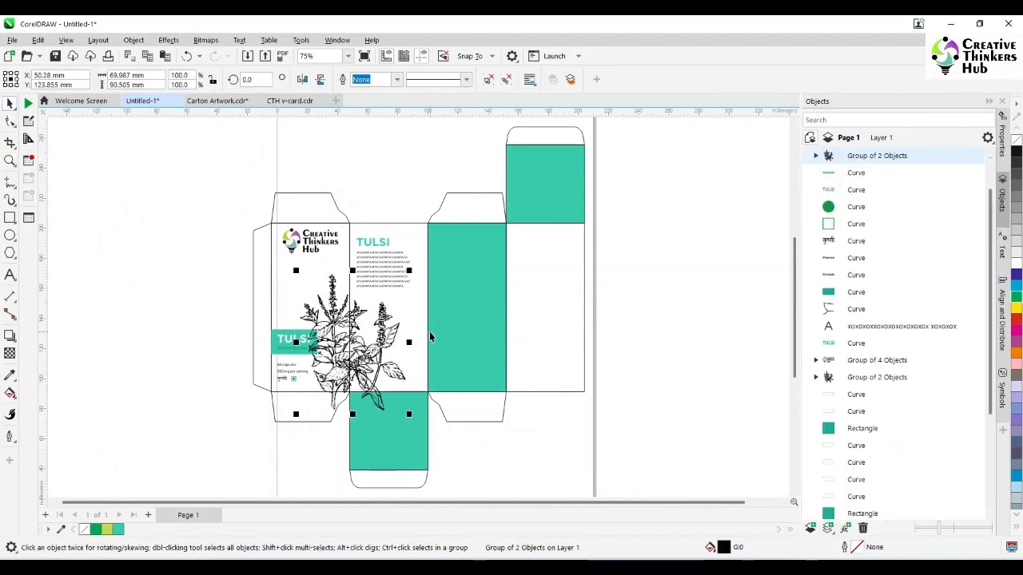
PowerClip the duplicated plant group inside the first panel's rectangle.
click(332, 322)
click(399, 401)
click(133, 40)
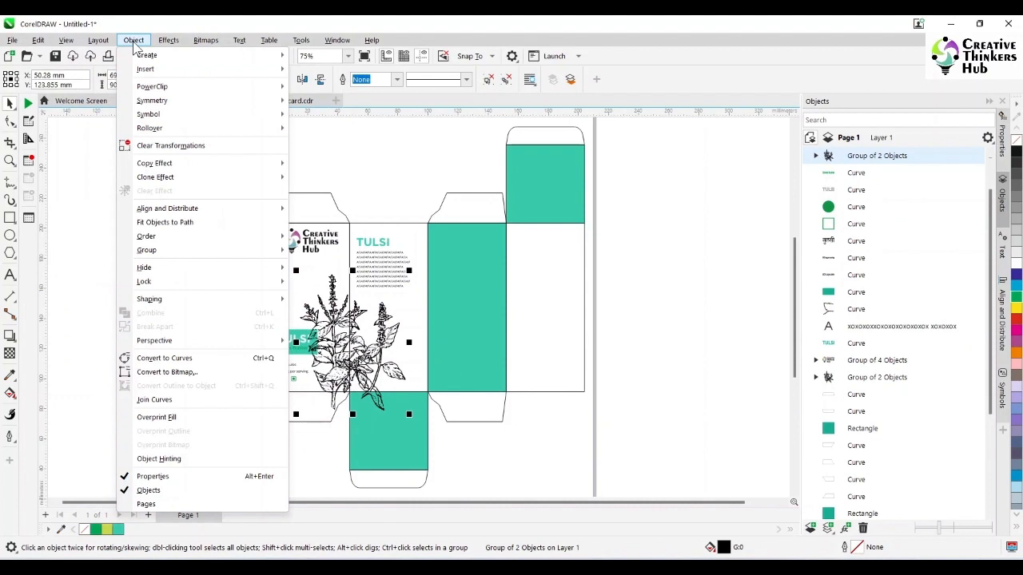
mouse_move(263, 88)
click(336, 91)
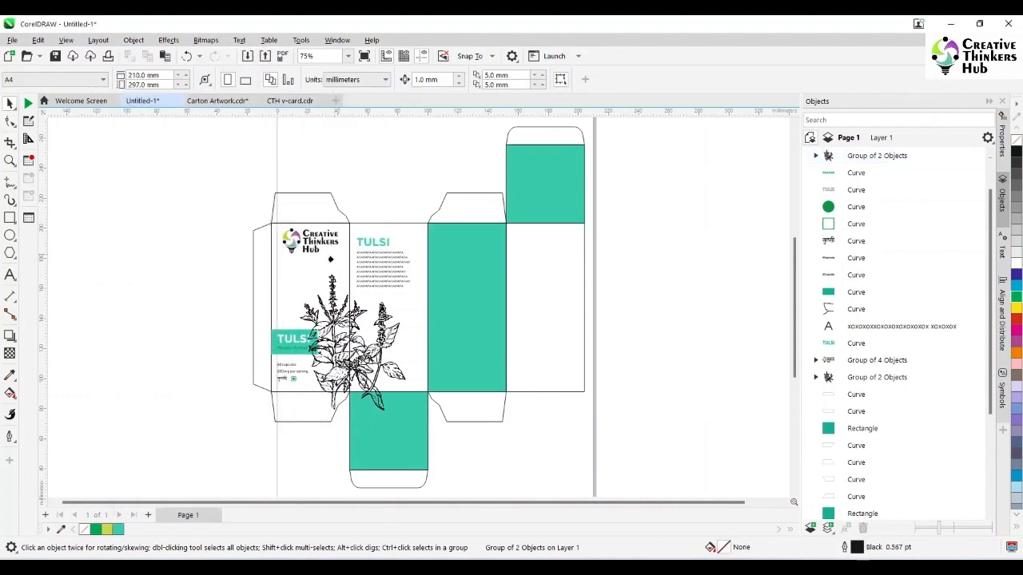
click(291, 277)
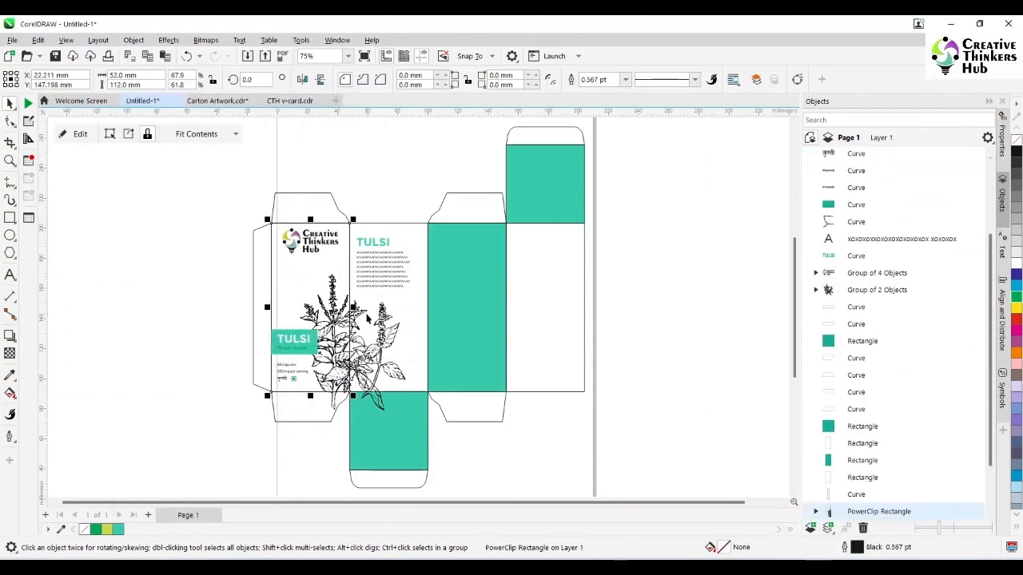
PowerClip the remaining plant group inside the second panel's rectangle.
click(385, 332)
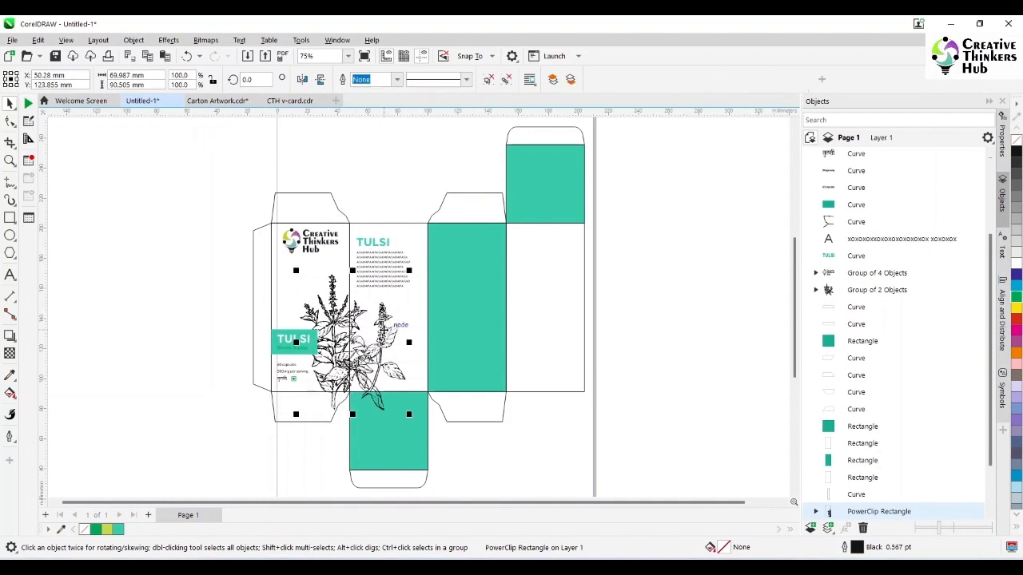
click(133, 41)
mouse_move(160, 86)
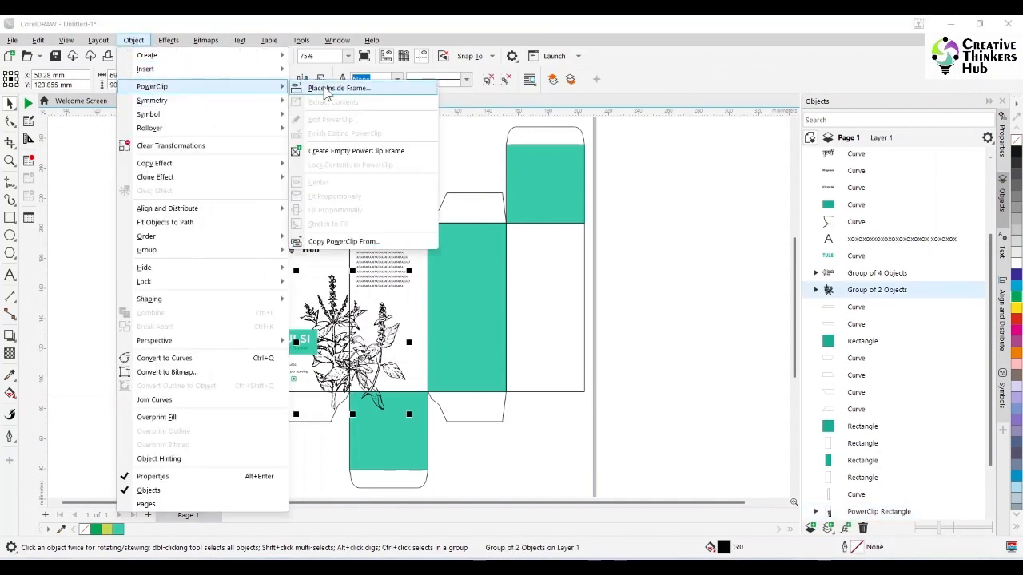
click(344, 89)
click(413, 316)
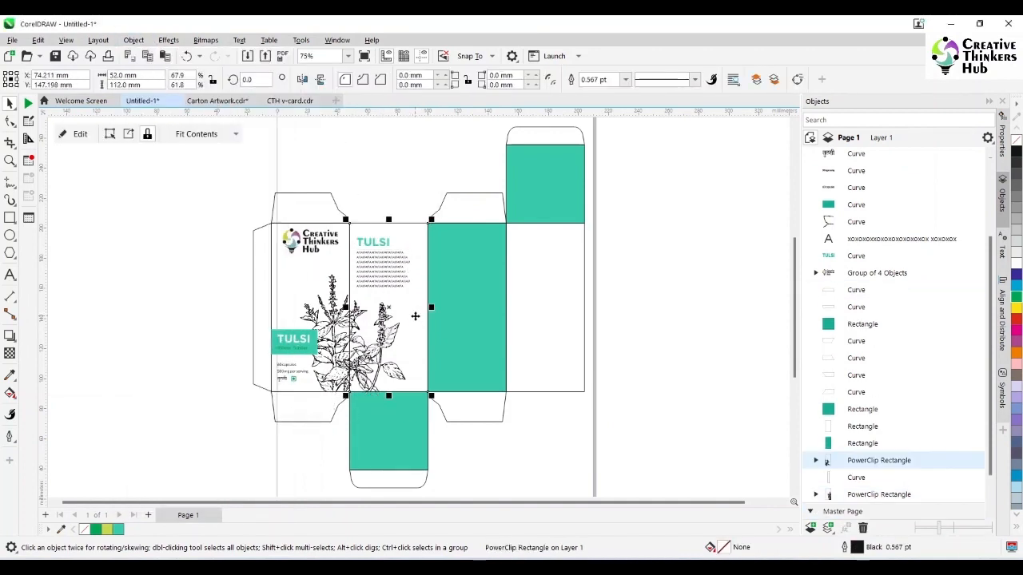
click(410, 166)
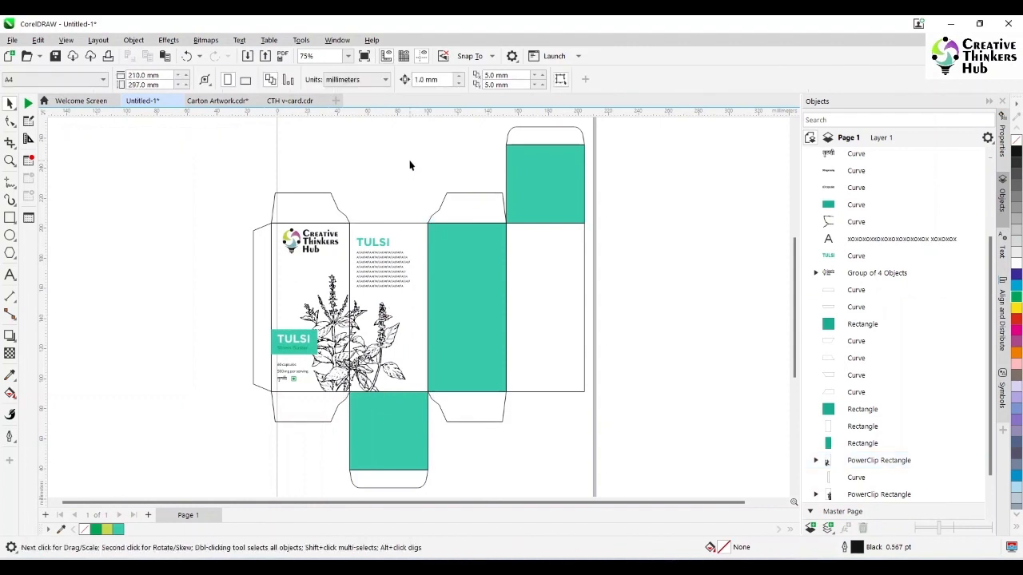
Try moving the clipped second panel away from the carton and undo the move.
drag(396, 319, 640, 301)
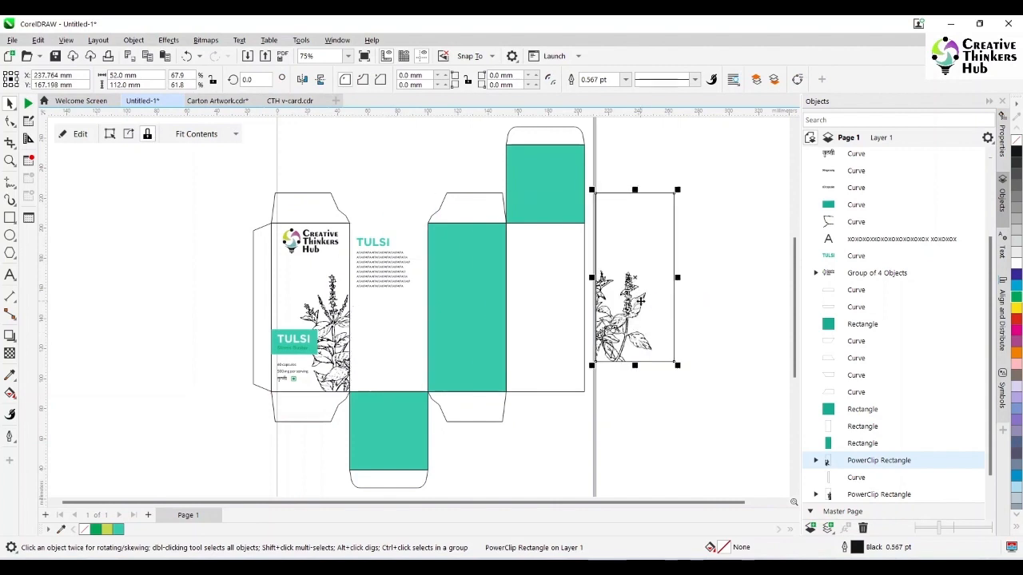
key(ctrl+z)
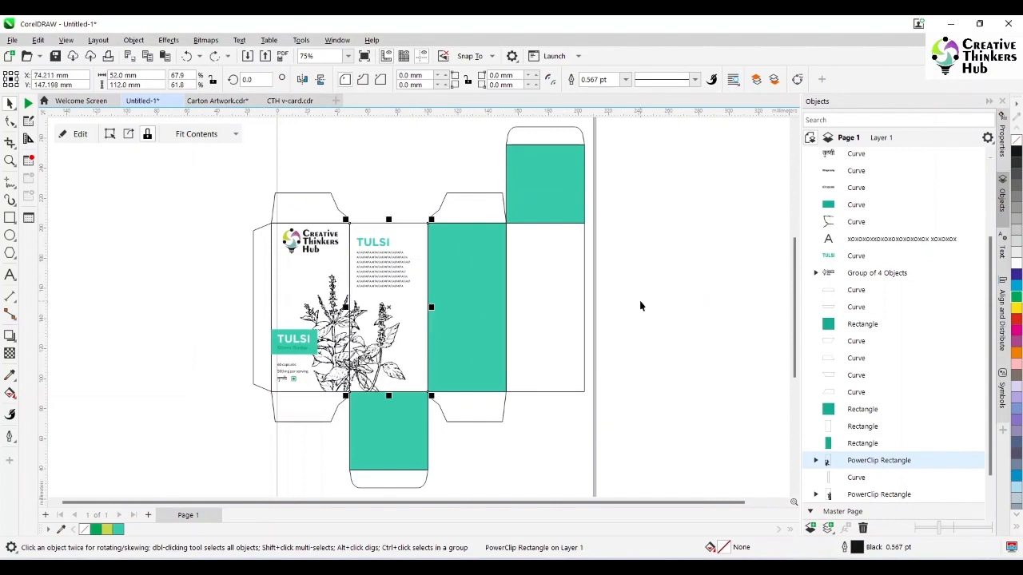
click(640, 306)
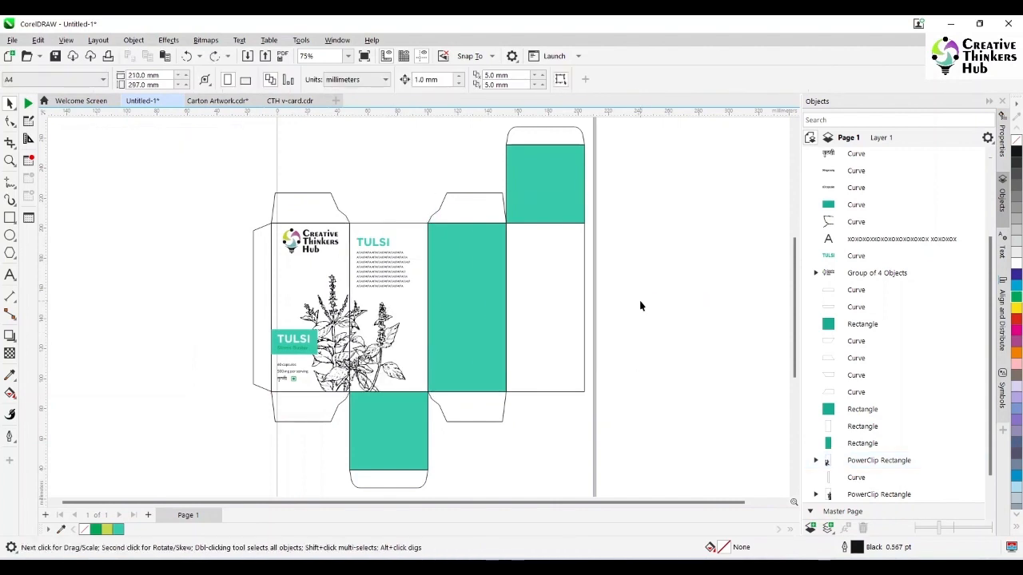
Copy the white benefits list, from STRESS BUSTER to BOOSTS IMMUNITY, from Carton Artwork.cdr and paste it into Untitled-1.
click(217, 100)
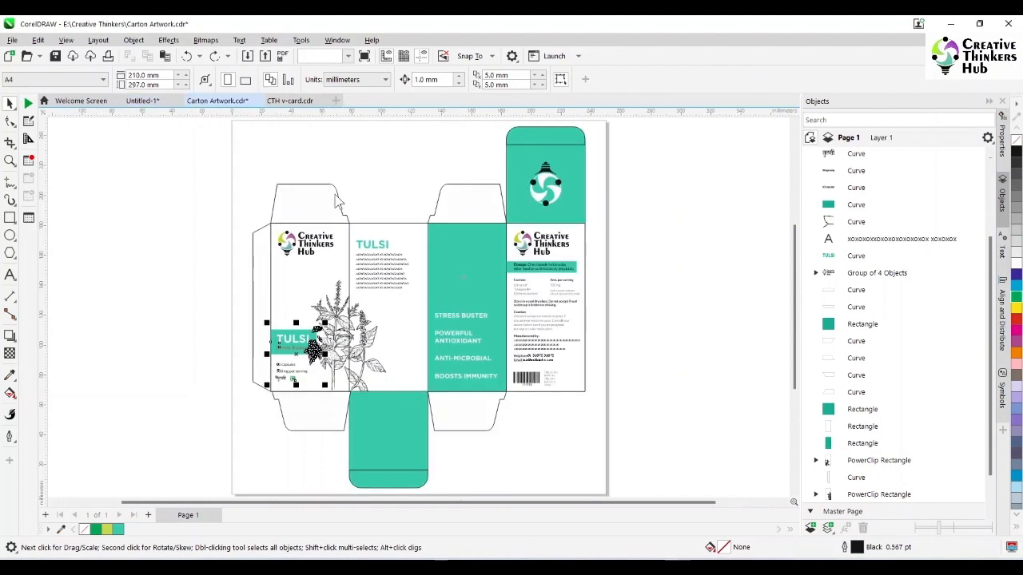
key(ctrl+a)
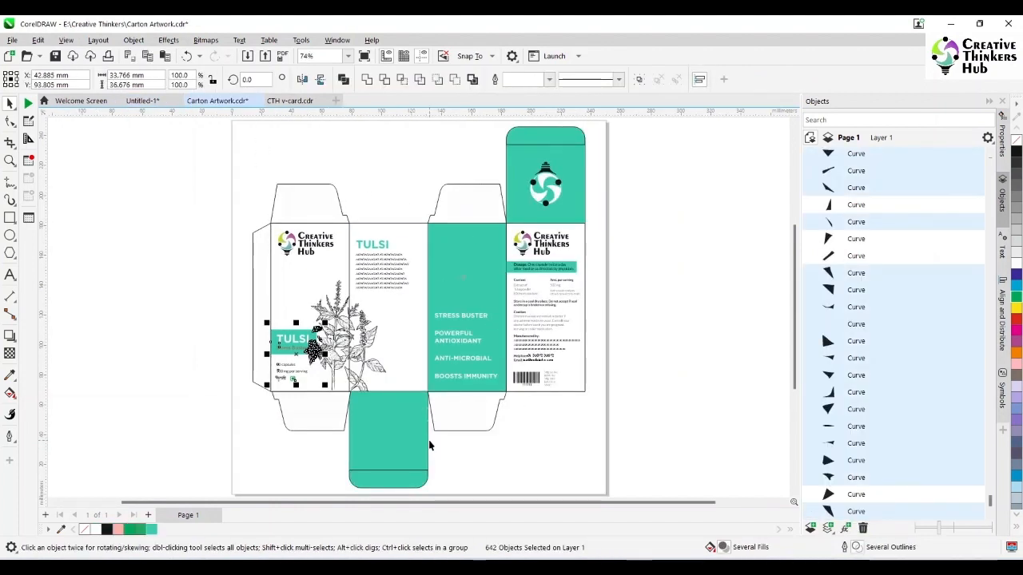
drag(427, 437, 487, 310)
key(ctrl+z)
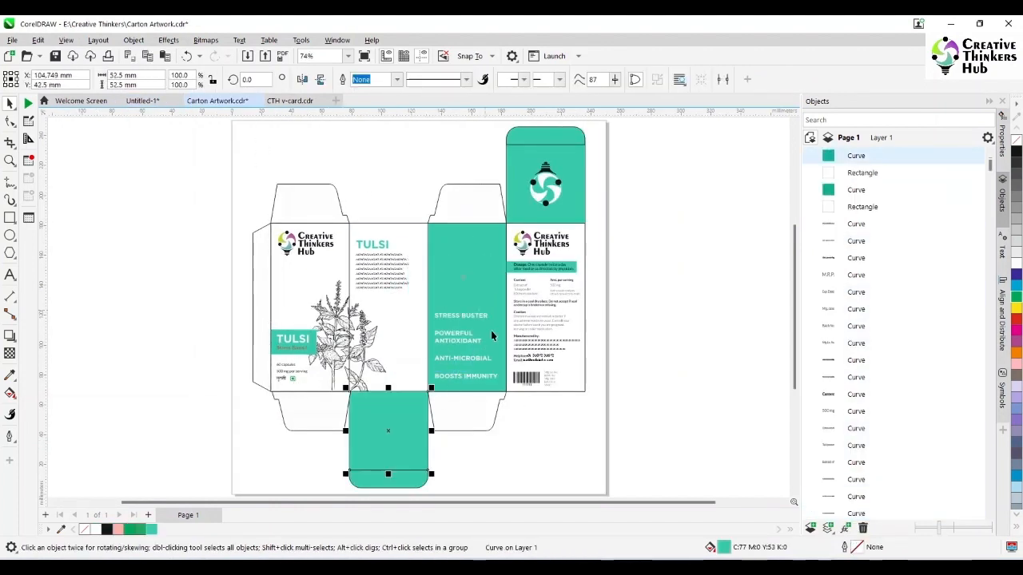
click(505, 424)
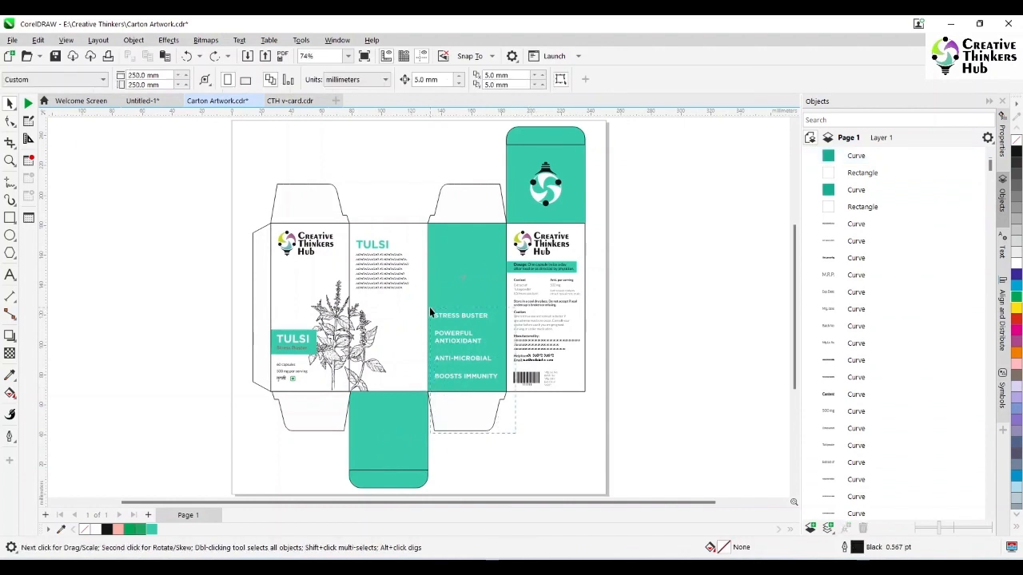
drag(429, 306, 430, 306)
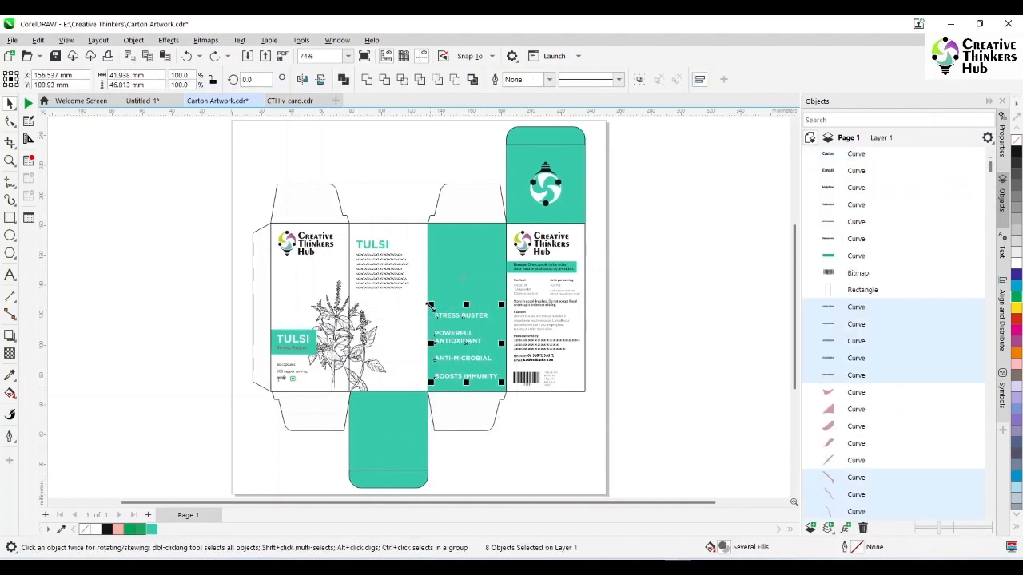
click(144, 101)
key(ctrl+v)
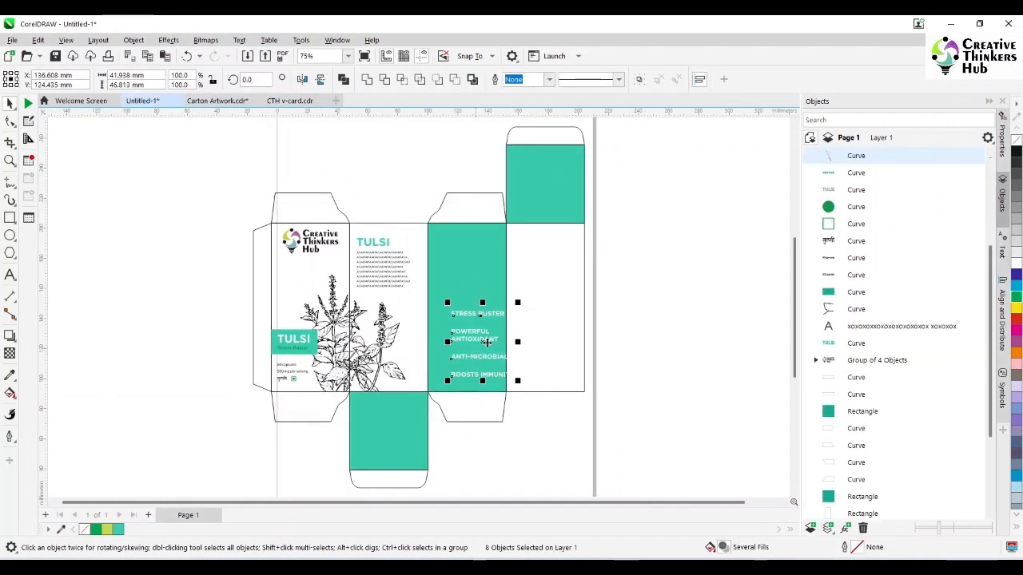
Position the benefits list in the lower part of the teal third panel, group it and bottom-align it with the first panel's capsule details.
drag(485, 341, 467, 346)
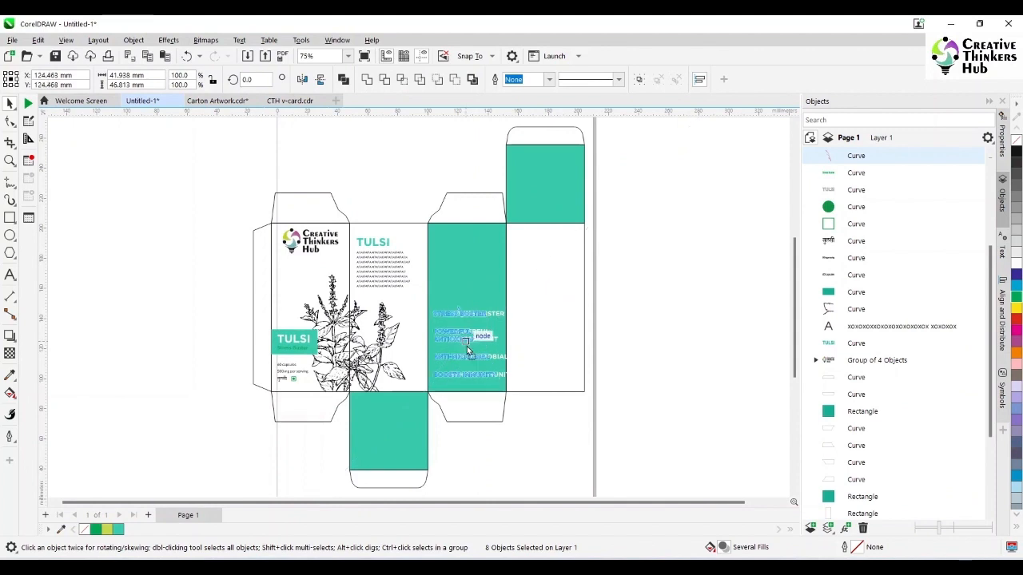
key(ctrl+g)
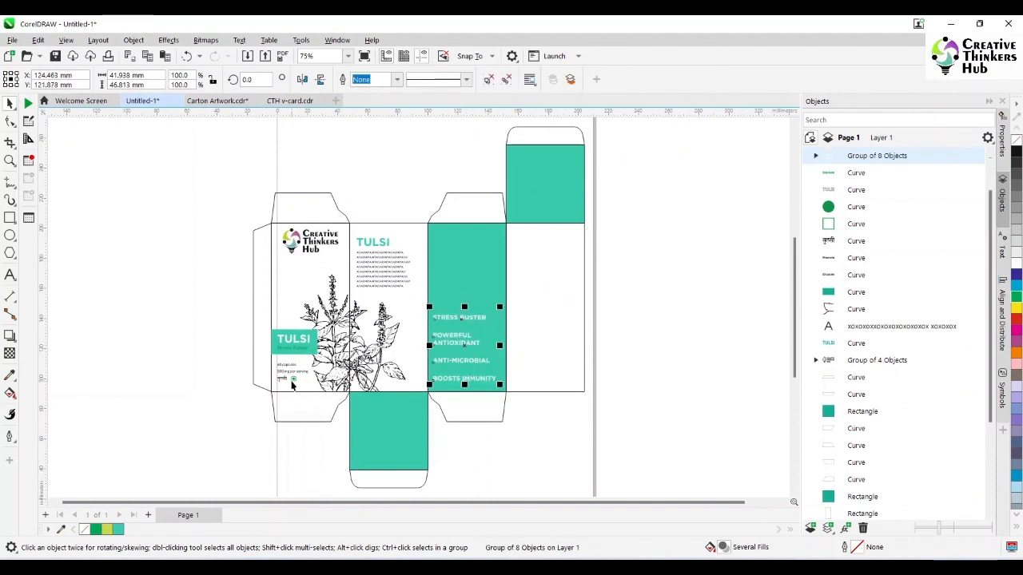
shift+click(283, 382)
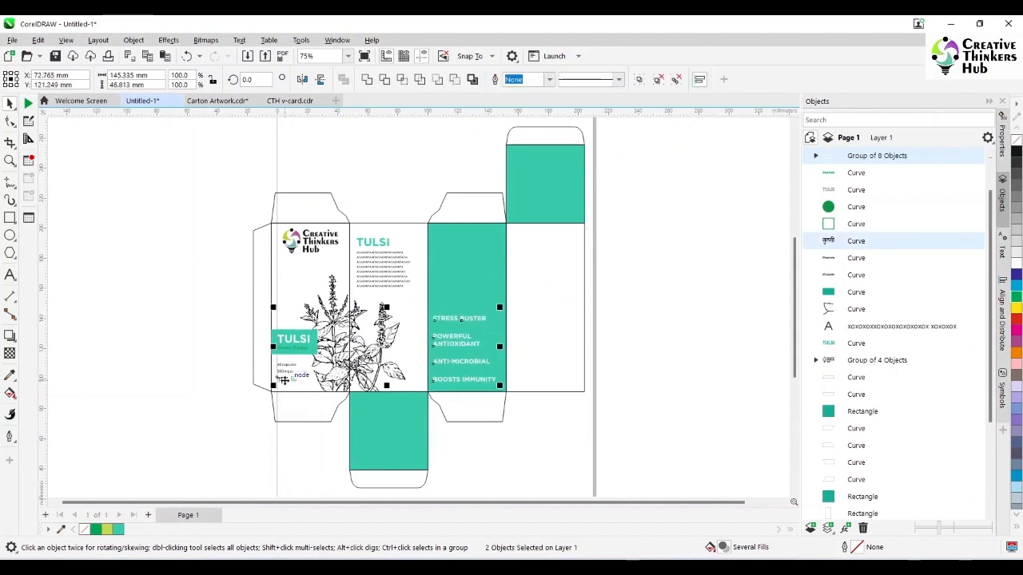
click(554, 457)
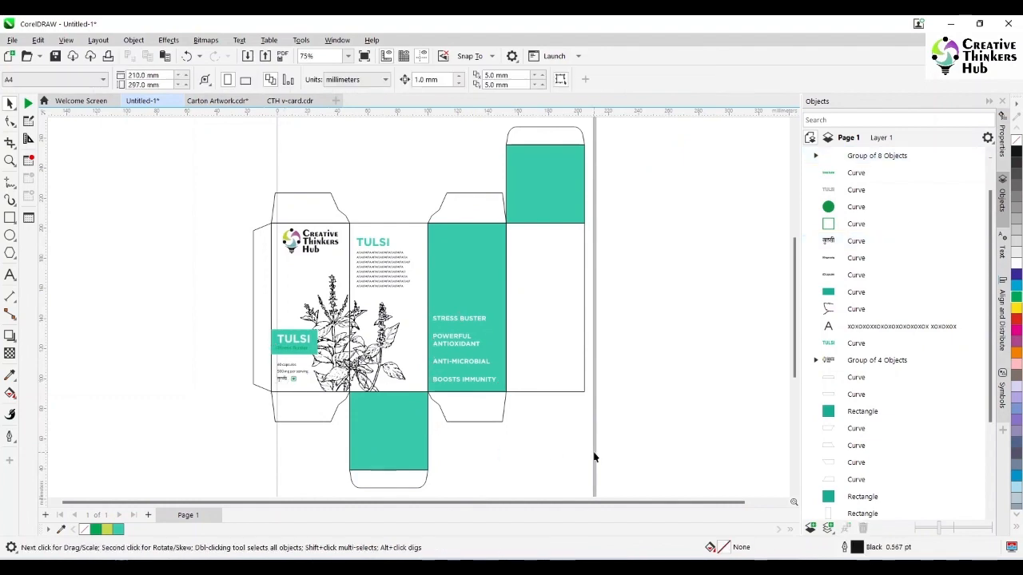
Copy the back panel's logo, dosage band, product details and barcode from Carton Artwork.cdr and paste them into Untitled-1.
click(214, 102)
click(643, 233)
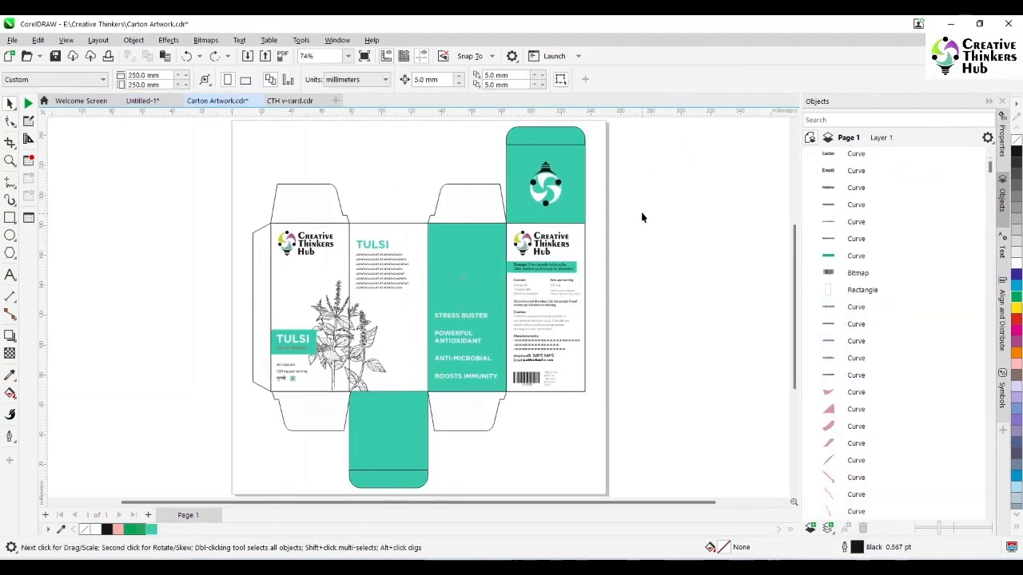
drag(642, 214, 499, 392)
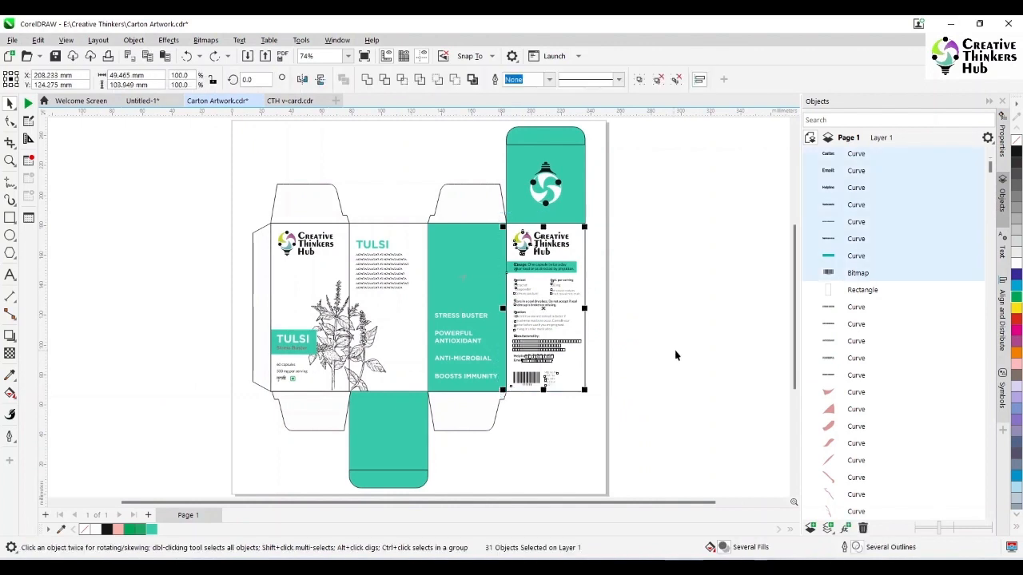
click(141, 101)
key(ctrl+v)
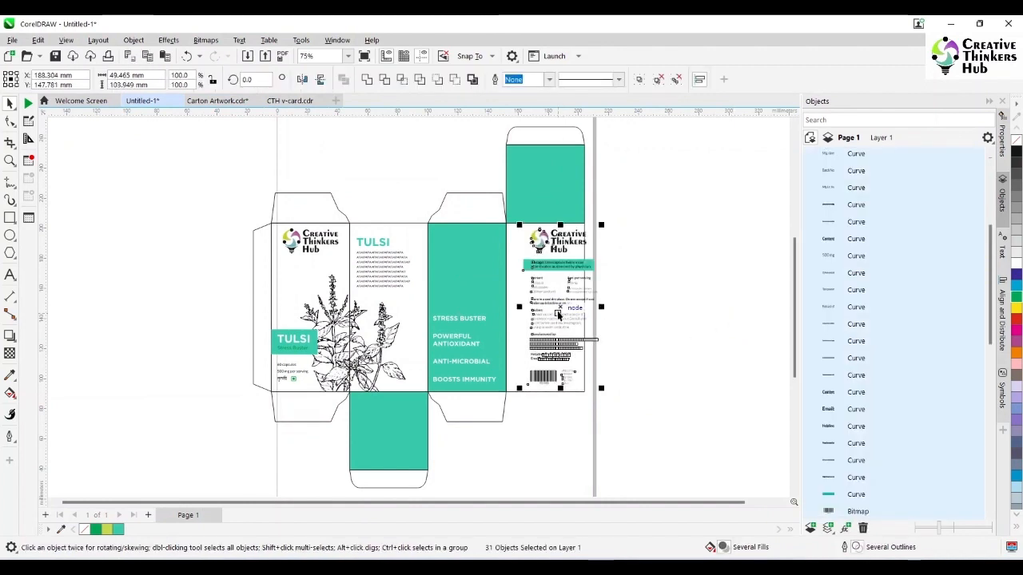
Move the pasted back-panel details onto the fourth panel, group them and center the group on the panel.
drag(558, 310, 544, 304)
drag(509, 272, 505, 271)
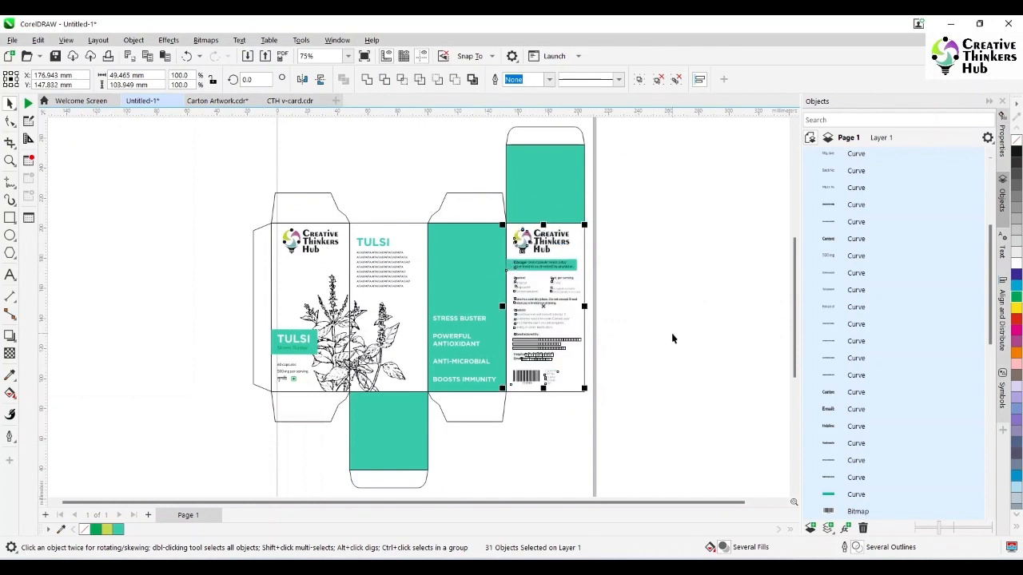
key(ctrl+g)
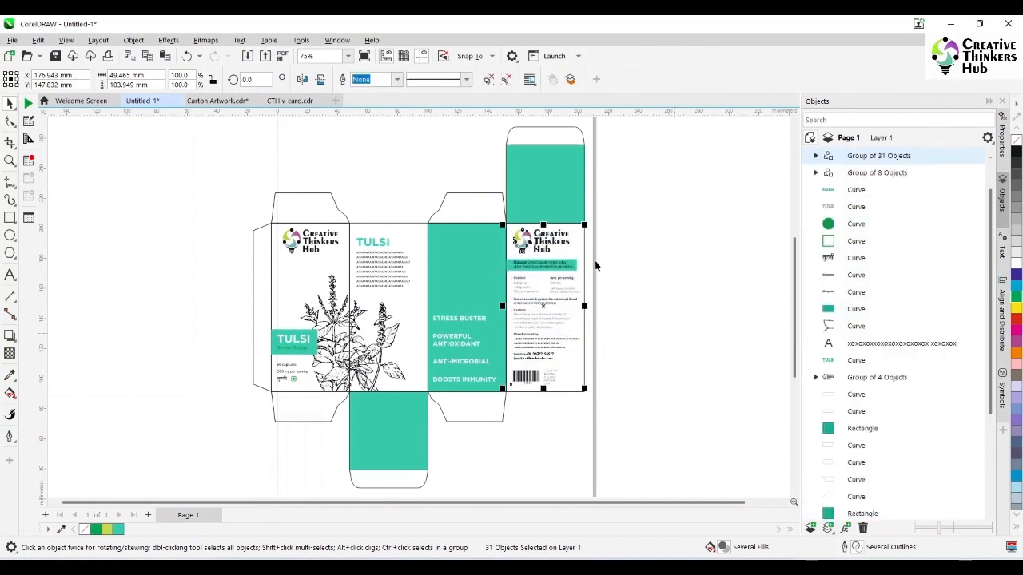
shift+click(581, 252)
key(c)
key(e)
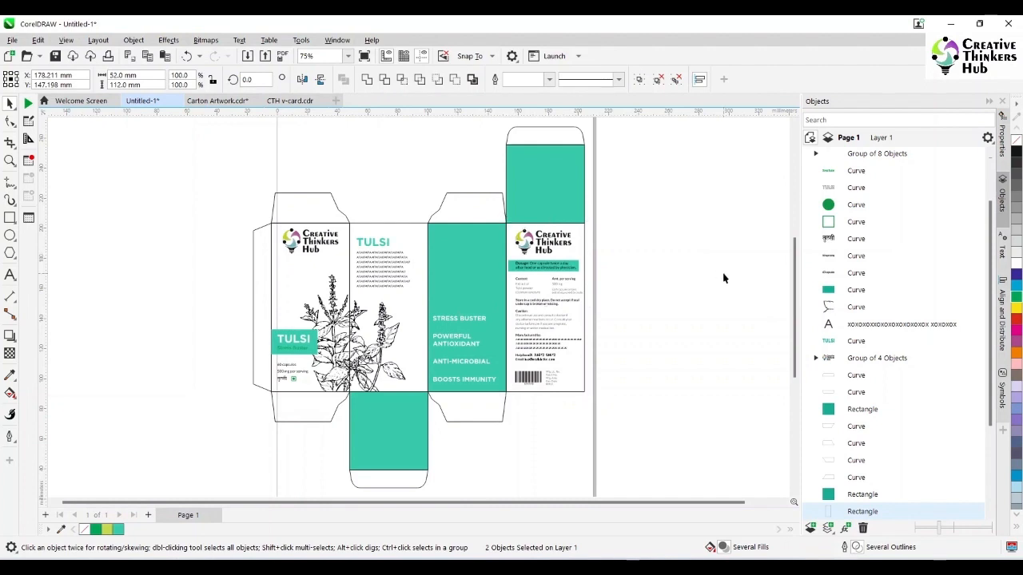
click(722, 272)
Shift the grouped back-panel details so the dosage band meets the fourth panel's left edge.
drag(504, 220, 626, 420)
click(9, 104)
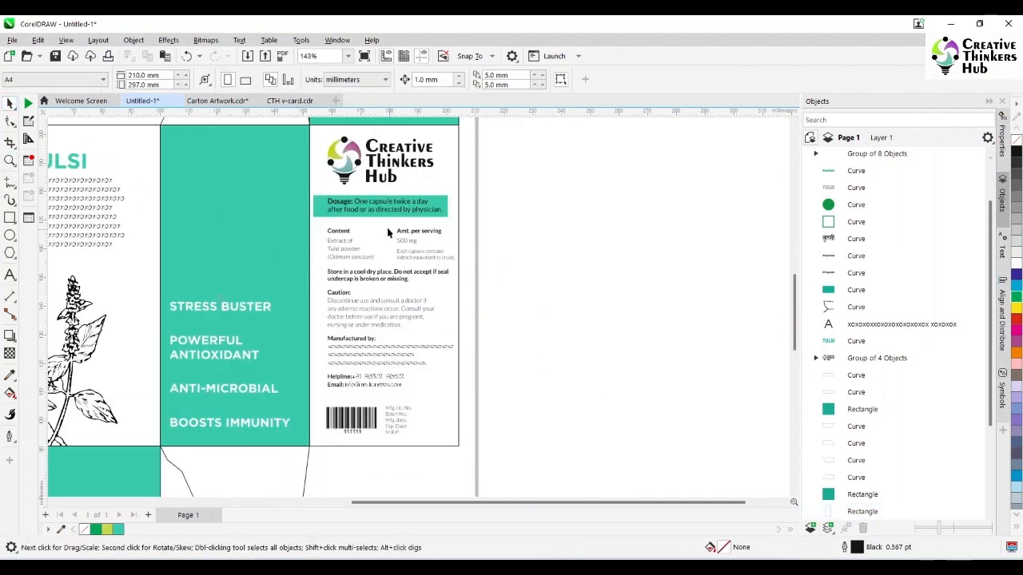
click(361, 220)
drag(315, 217, 311, 218)
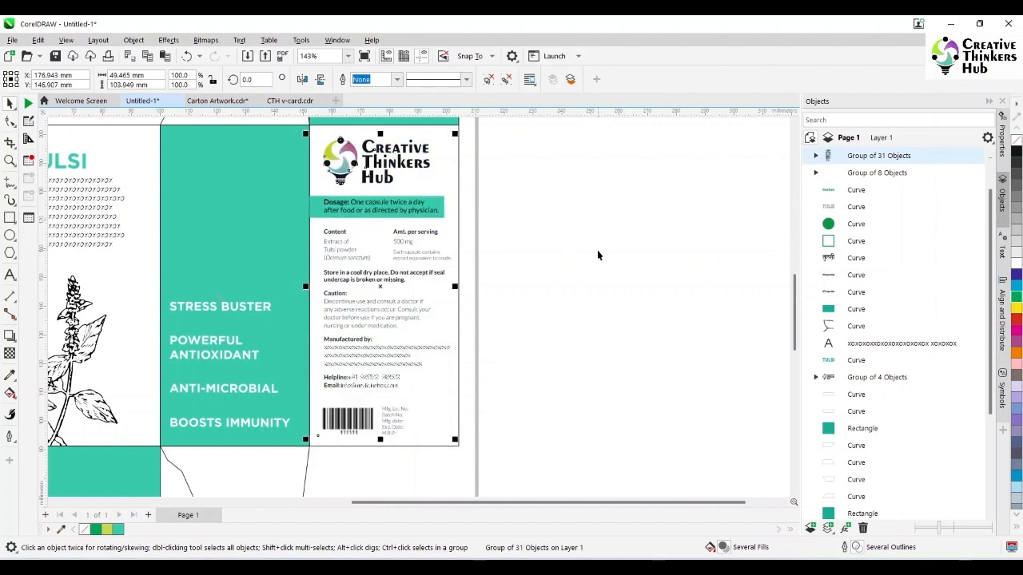
key(F3)
click(662, 301)
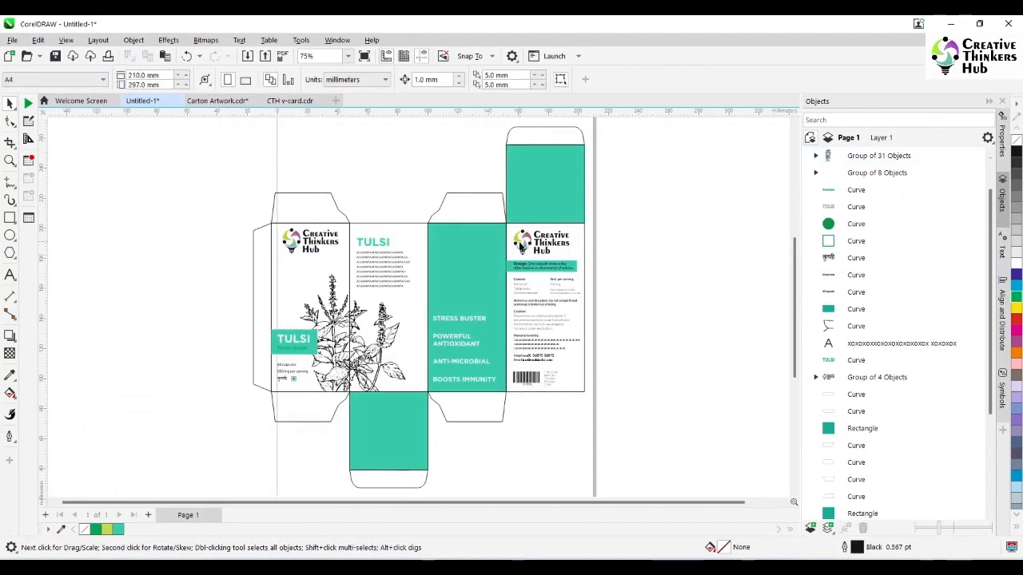
Copy the white bulb logo from Carton Artwork.cdr into Untitled-1 and center it on the teal panel above the fourth panel.
click(211, 103)
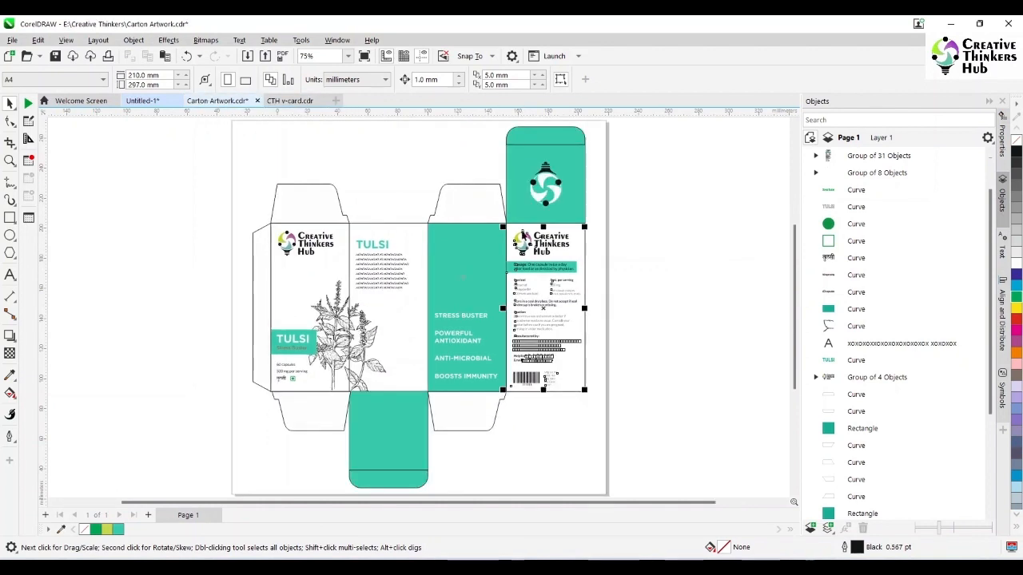
click(545, 184)
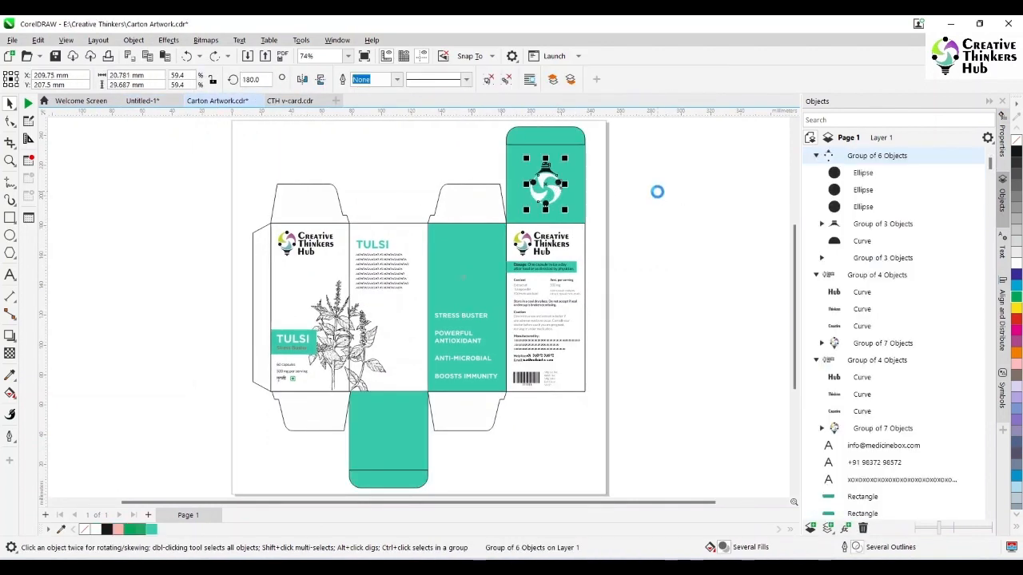
click(140, 102)
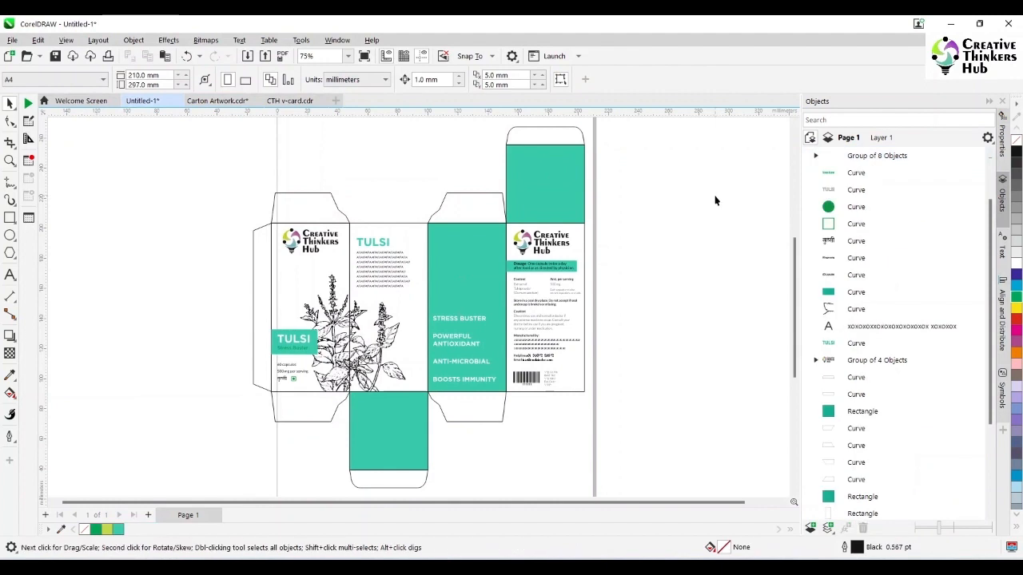
shift+click(525, 208)
key(c)
key(e)
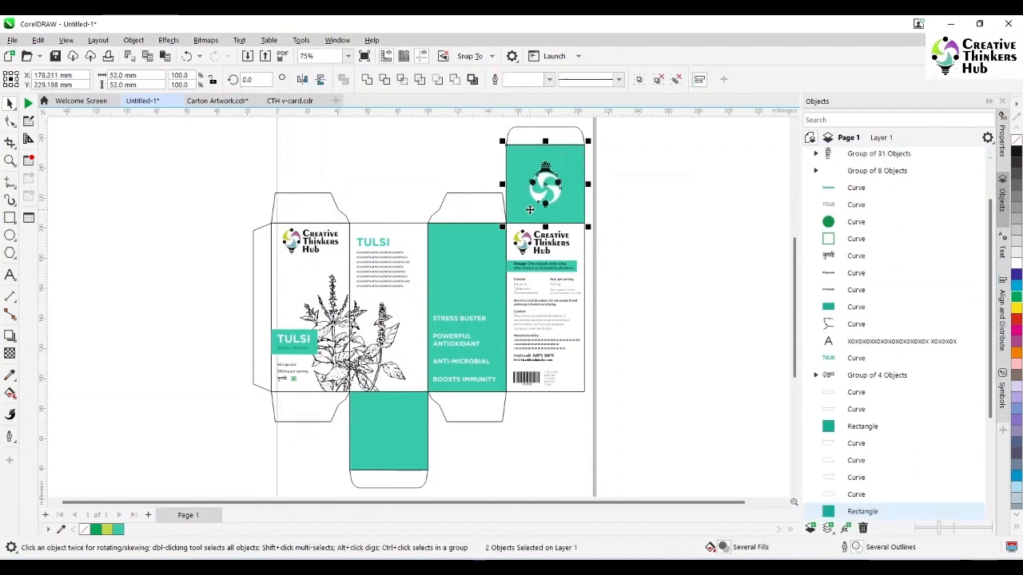
click(682, 270)
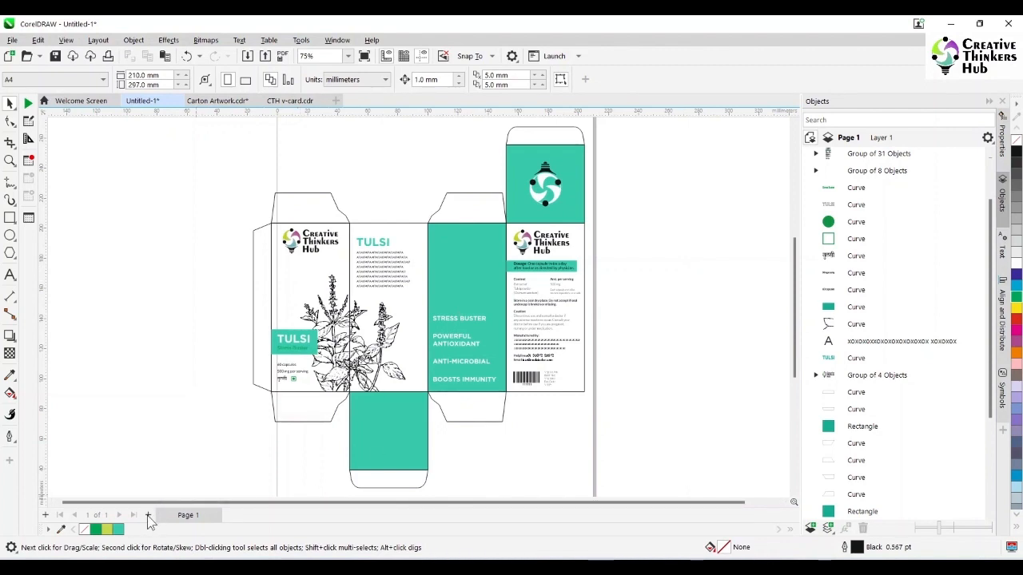
Group all the carton artwork and dieline objects on page 1 into a single group.
key(ctrl+a)
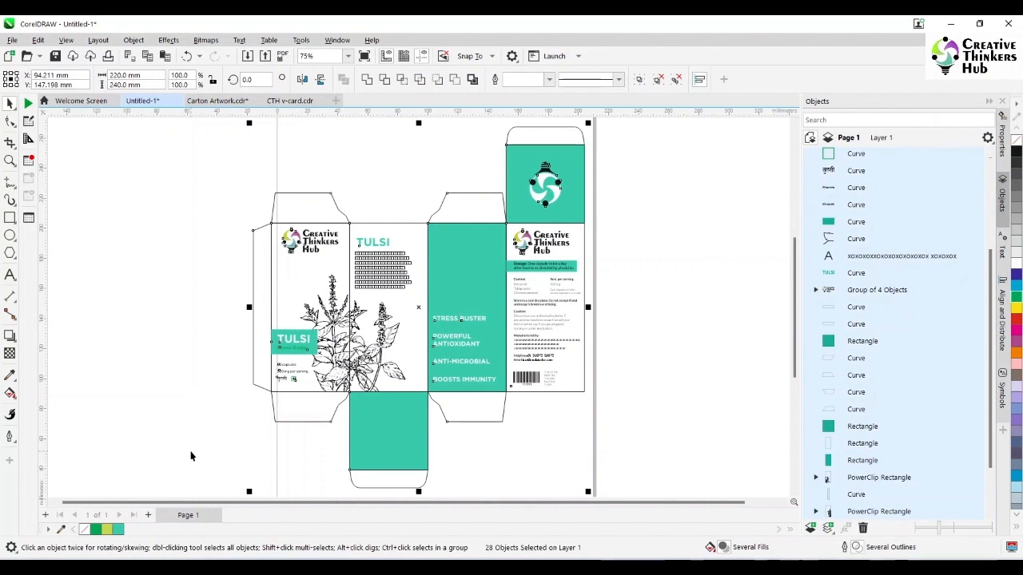
key(ctrl+g)
key(Escape)
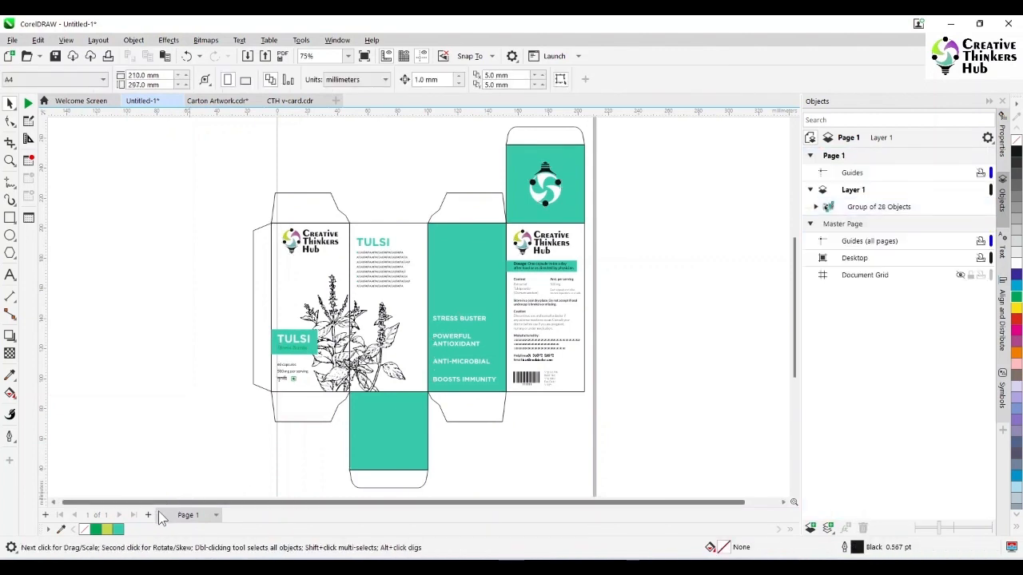
Autofit page 1 to the carton artwork with a 2.0 mm margin.
click(246, 80)
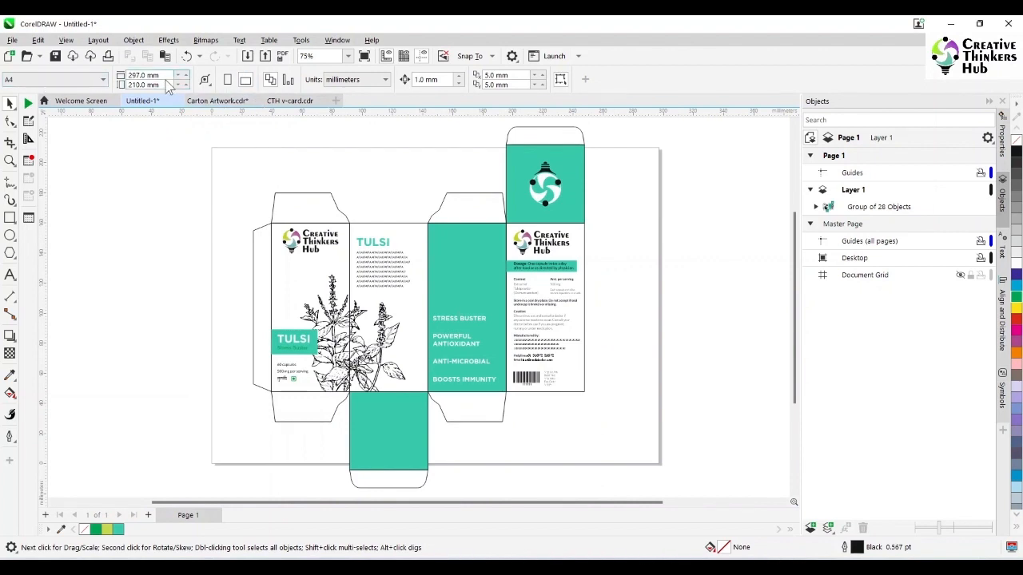
click(205, 80)
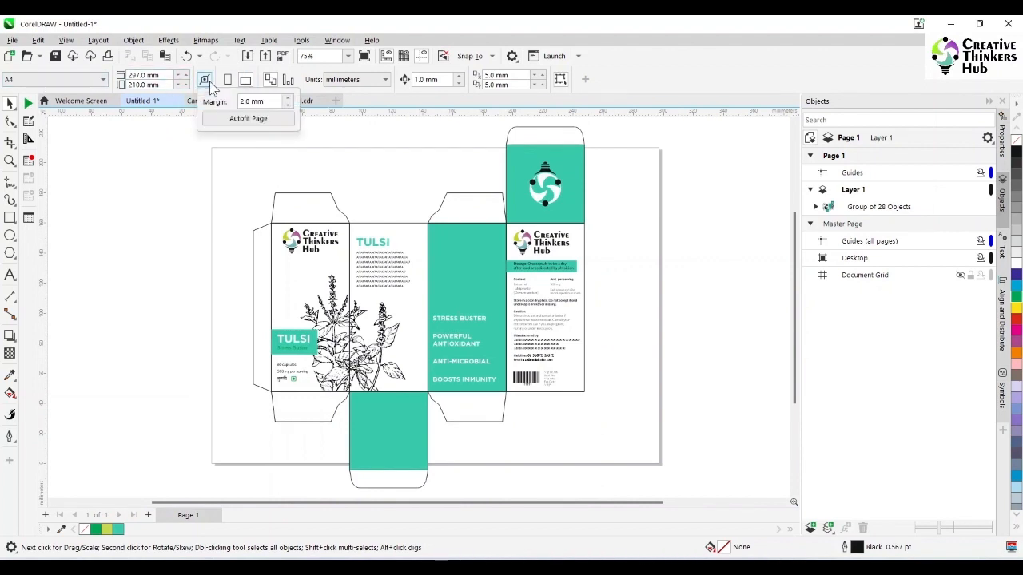
click(231, 117)
scroll(354, 237, down, 1)
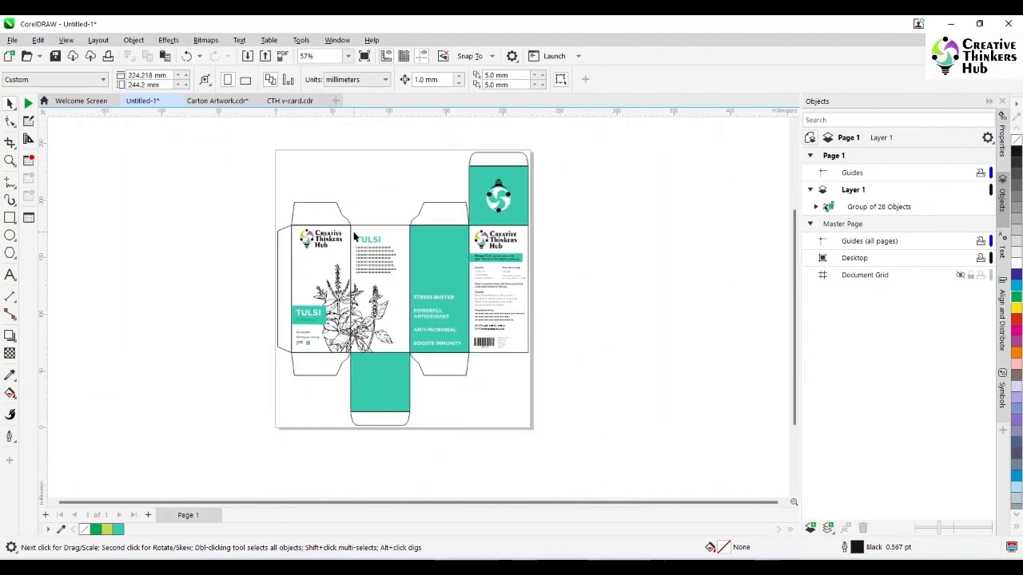
Add a second page, place the silver pouch image on it and enlarge it to nearly the page height.
click(148, 515)
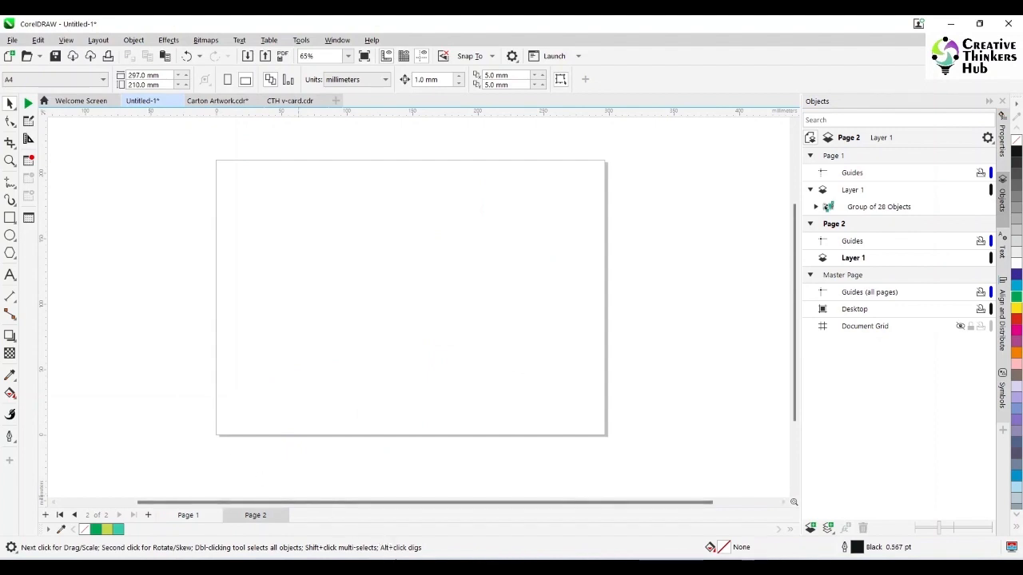
mouse_move(409, 568)
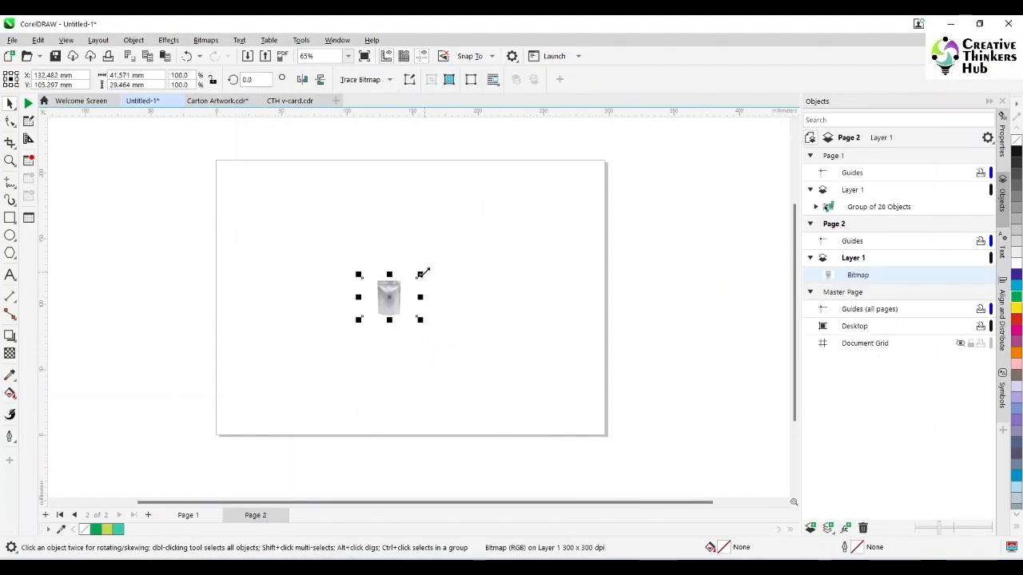
drag(423, 273, 562, 172)
drag(412, 319, 433, 310)
click(622, 374)
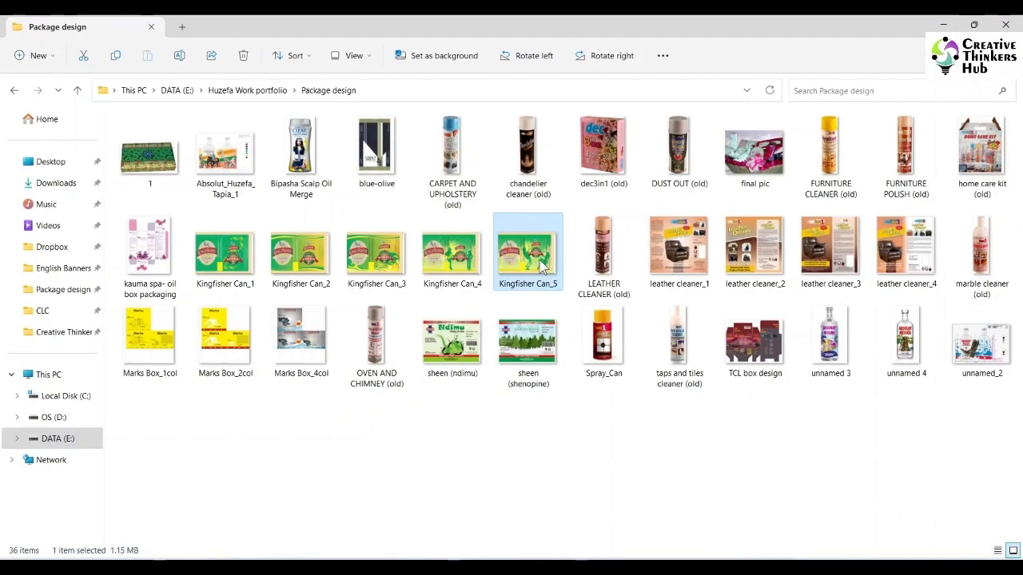
Bring the Kingfisher Can_5 image from the Package design folder onto page 2 and move it beside the pouch, outside the page.
drag(540, 270, 444, 287)
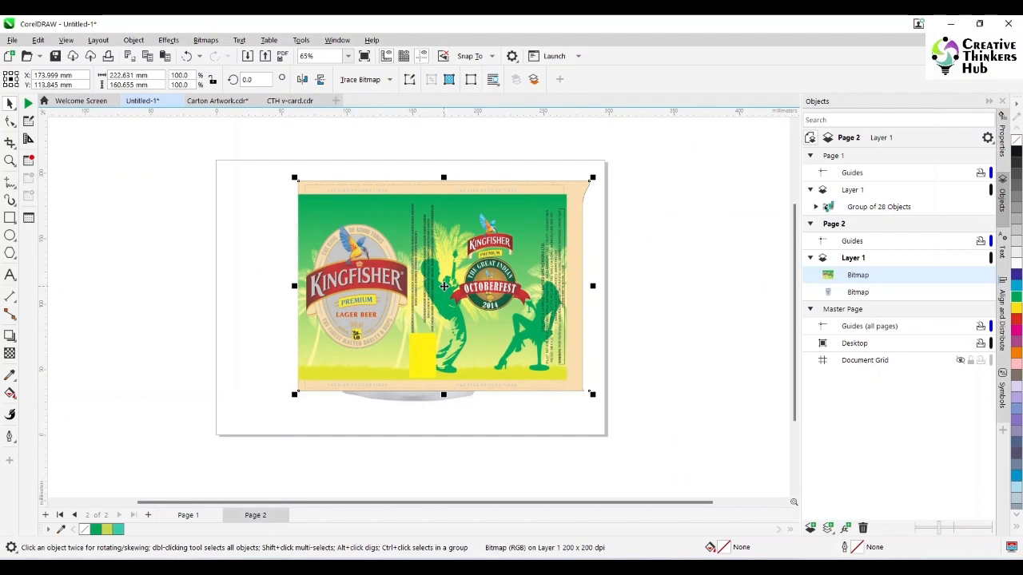
drag(444, 286, 669, 293)
drag(591, 305, 663, 305)
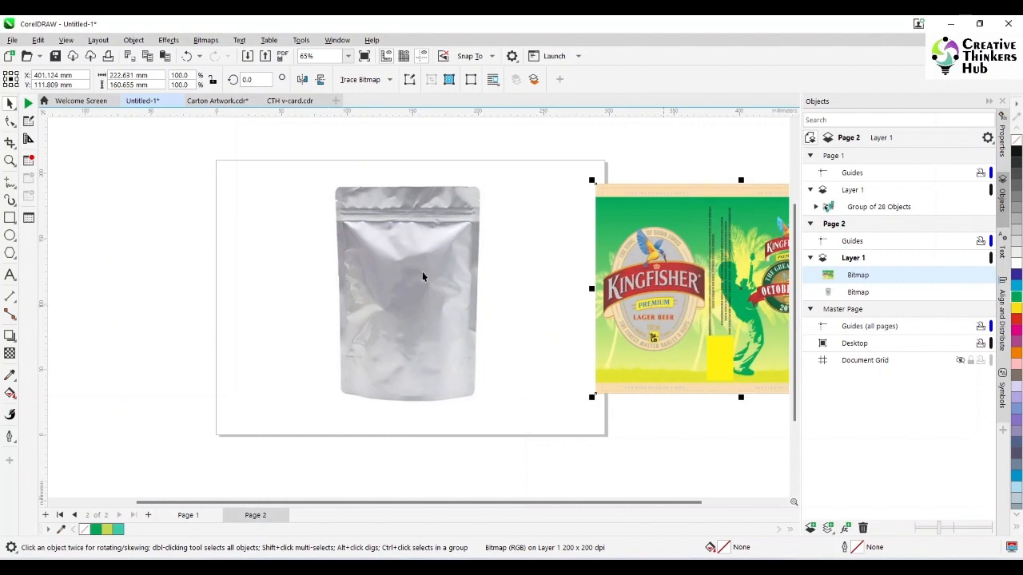
Trace the pouch's left edge from the top-left corner down to the bottom-left corner with the Bézier tool.
key(z)
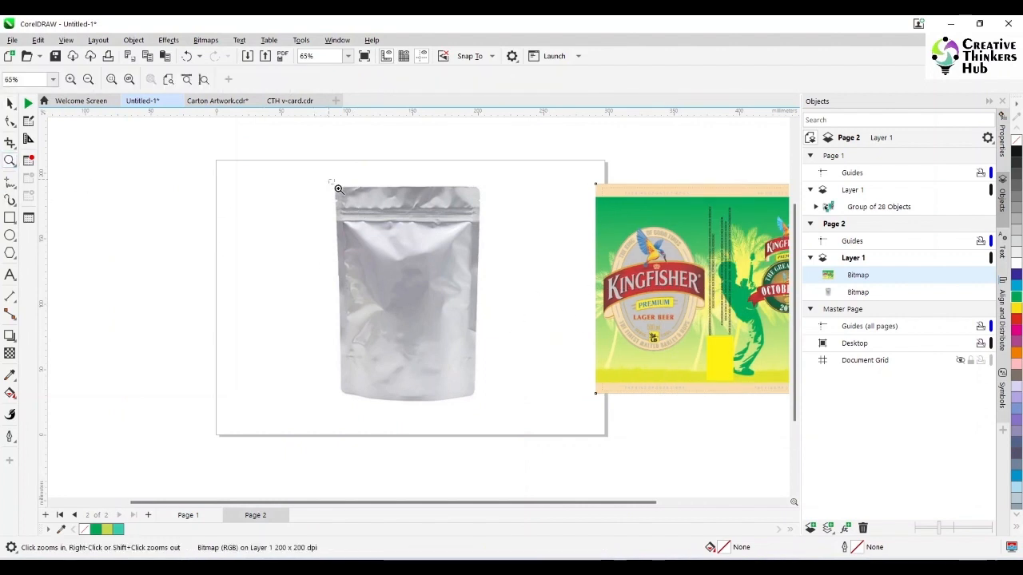
drag(482, 403, 485, 405)
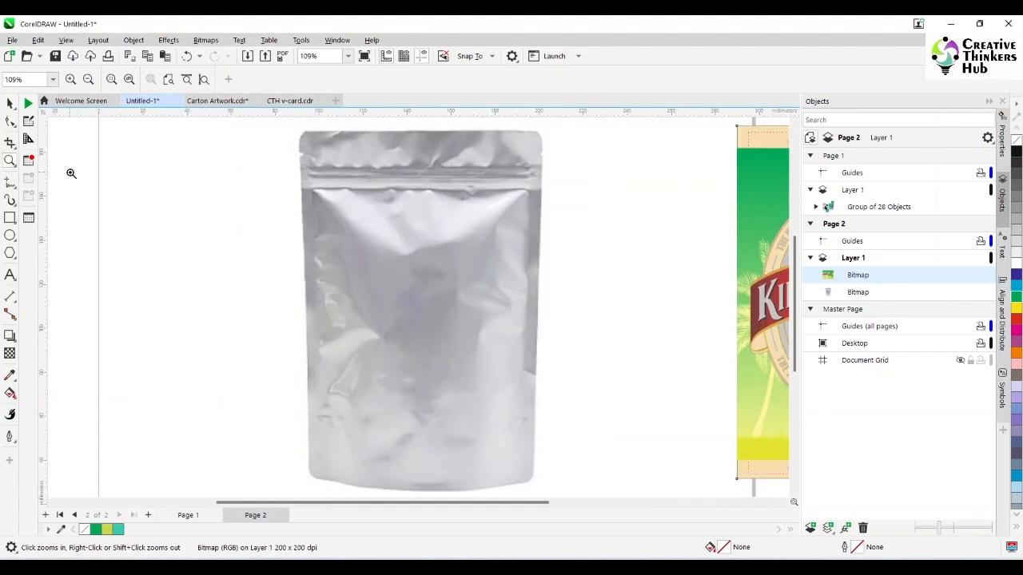
click(11, 183)
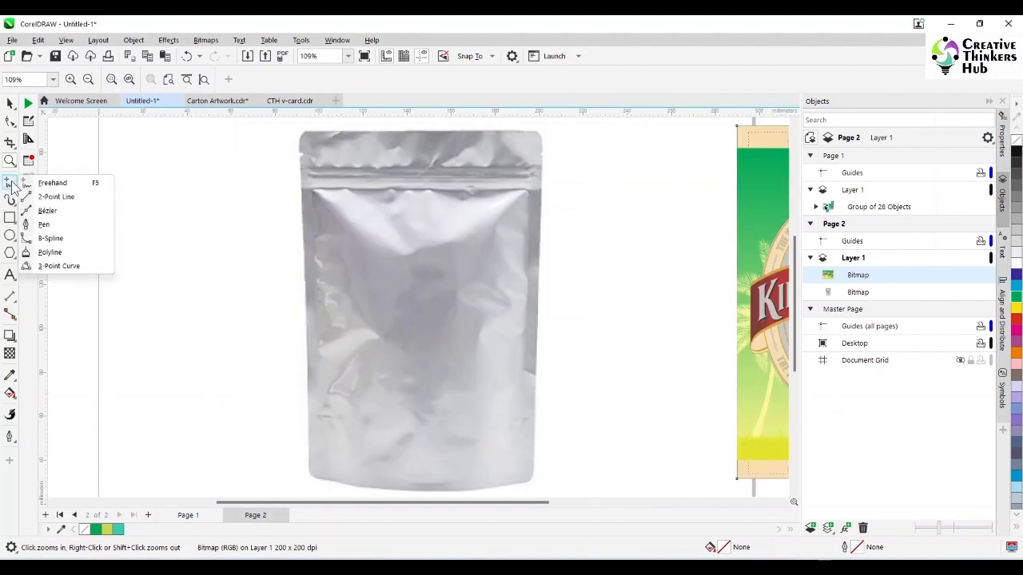
click(48, 211)
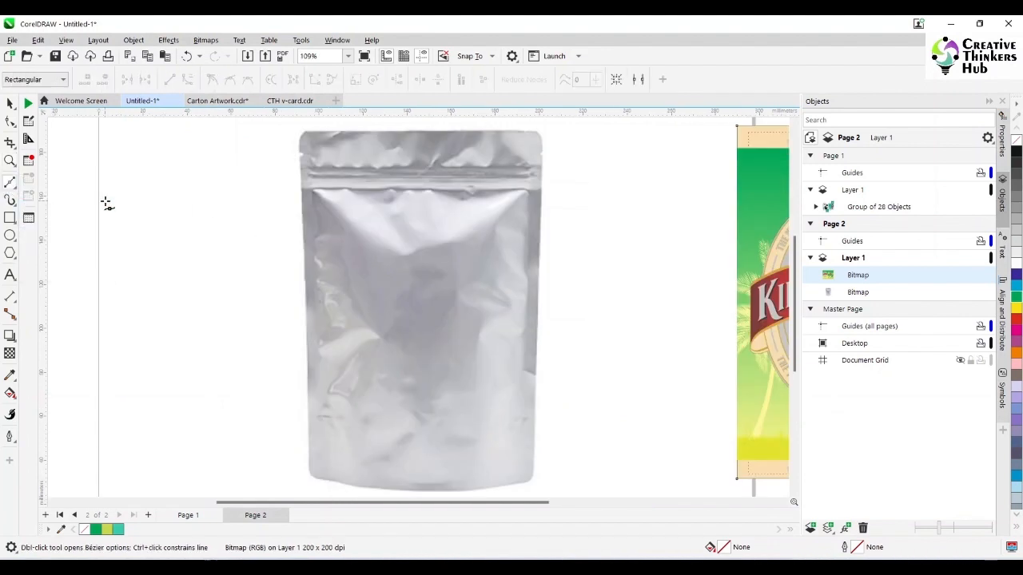
click(307, 128)
click(304, 135)
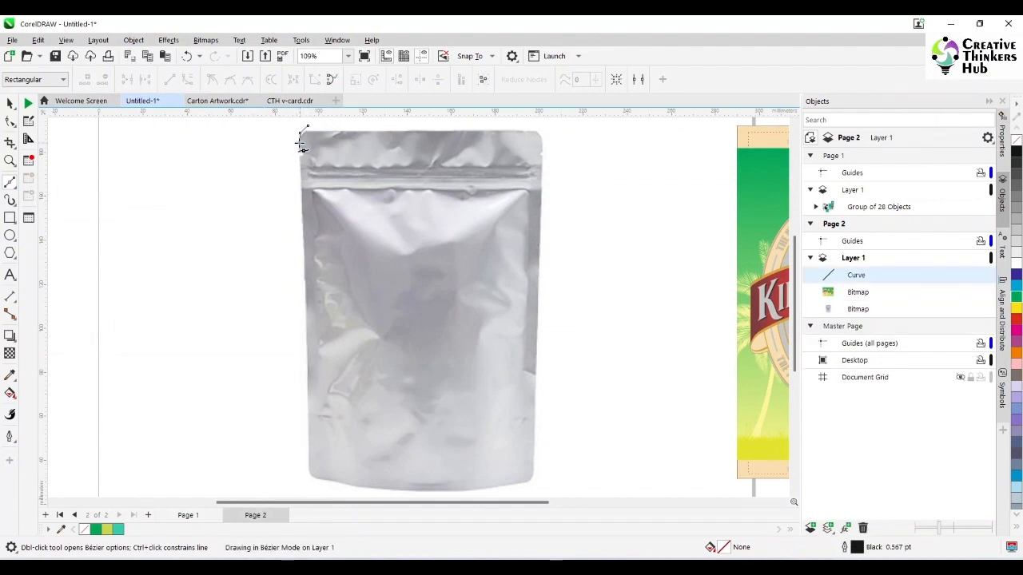
click(300, 157)
click(299, 168)
click(304, 177)
click(299, 194)
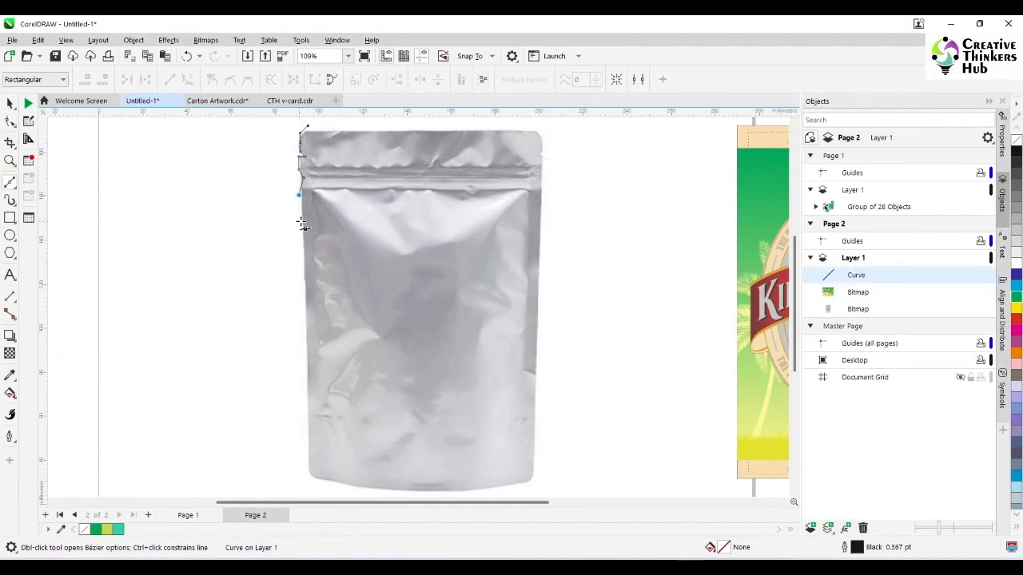
click(299, 220)
click(307, 310)
click(307, 368)
click(307, 424)
click(308, 473)
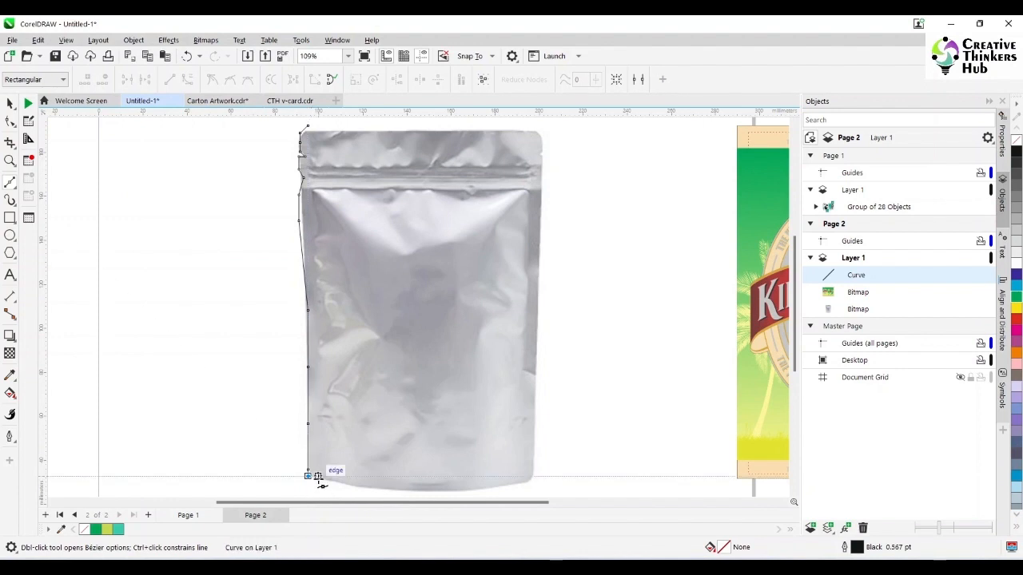
Continue the Bézier outline along the pouch's curved bottom edge to the bottom-right corner.
click(331, 480)
click(374, 487)
click(407, 486)
click(444, 487)
click(493, 485)
click(532, 479)
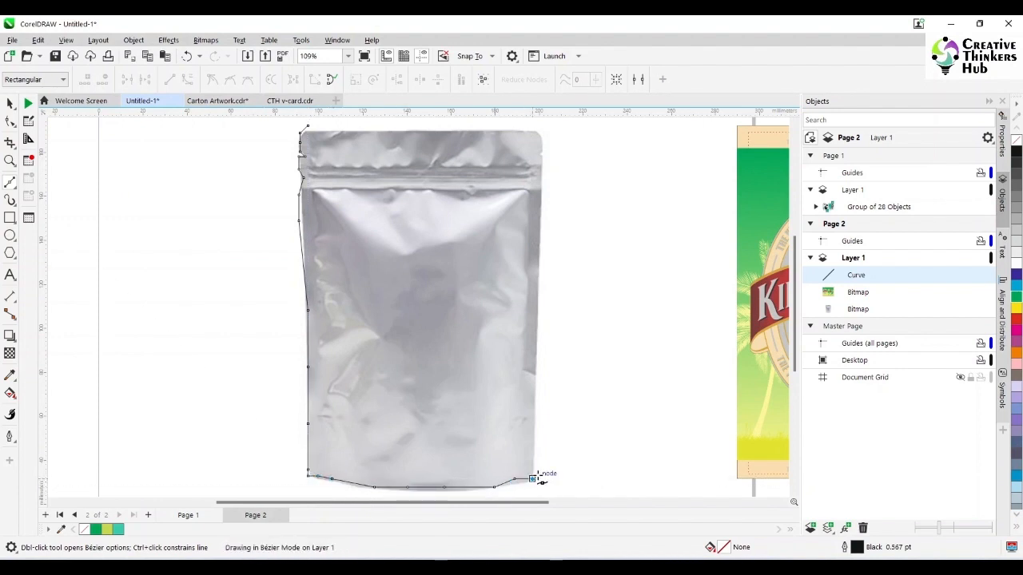
click(476, 56)
click(472, 61)
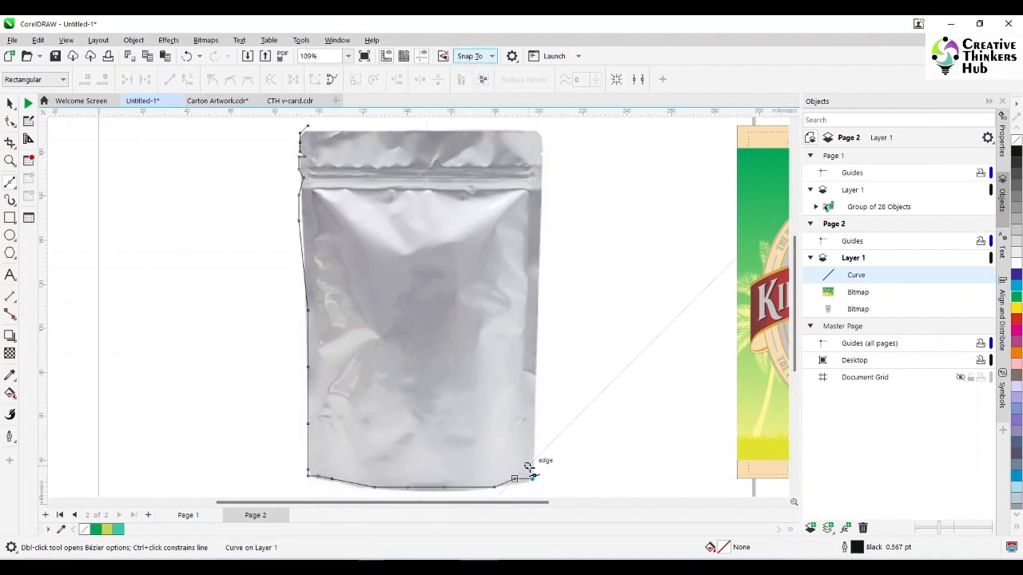
Continue the Bézier outline up the pouch's right edge to the zip seal.
click(532, 470)
click(532, 446)
click(532, 416)
click(533, 371)
click(533, 322)
click(539, 279)
click(540, 246)
click(541, 207)
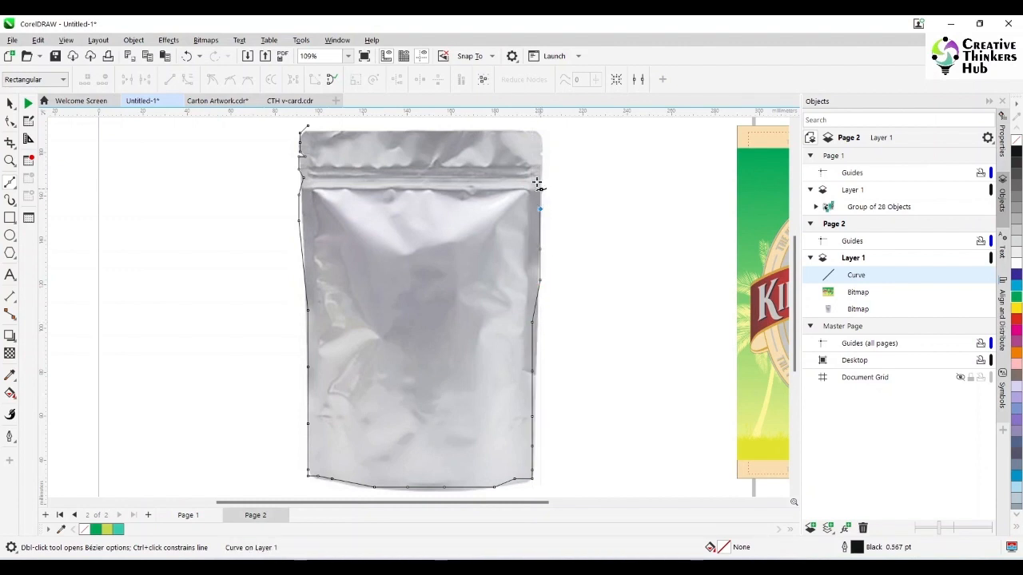
click(541, 184)
Trace the pouch's top edge and close the outline at its starting node.
click(539, 129)
click(410, 125)
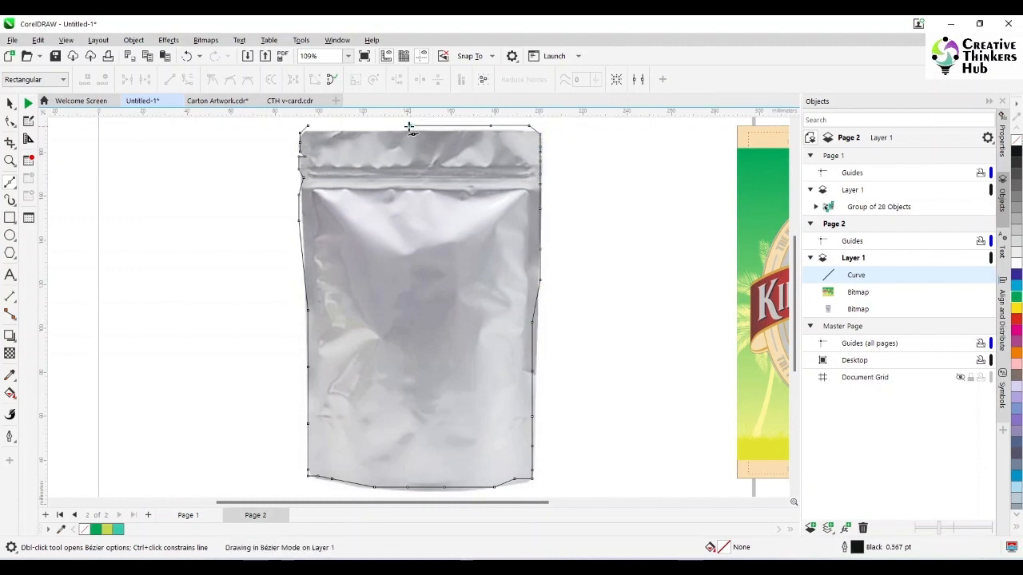
click(350, 126)
click(308, 126)
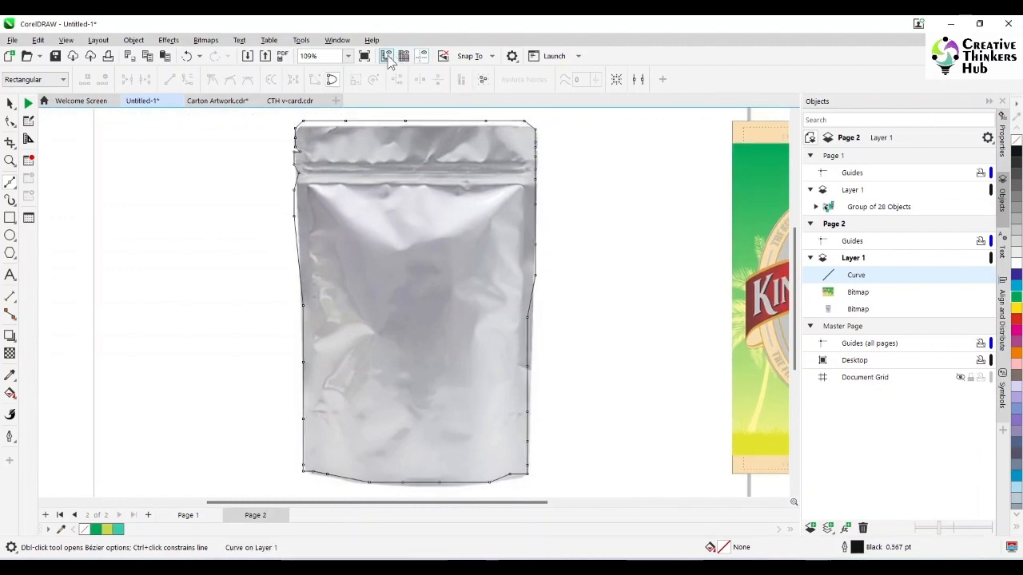
Reshape the outline's top-left corner nodes into a curve that follows the pouch's rounded corner.
key(z)
drag(521, 169, 546, 170)
click(10, 122)
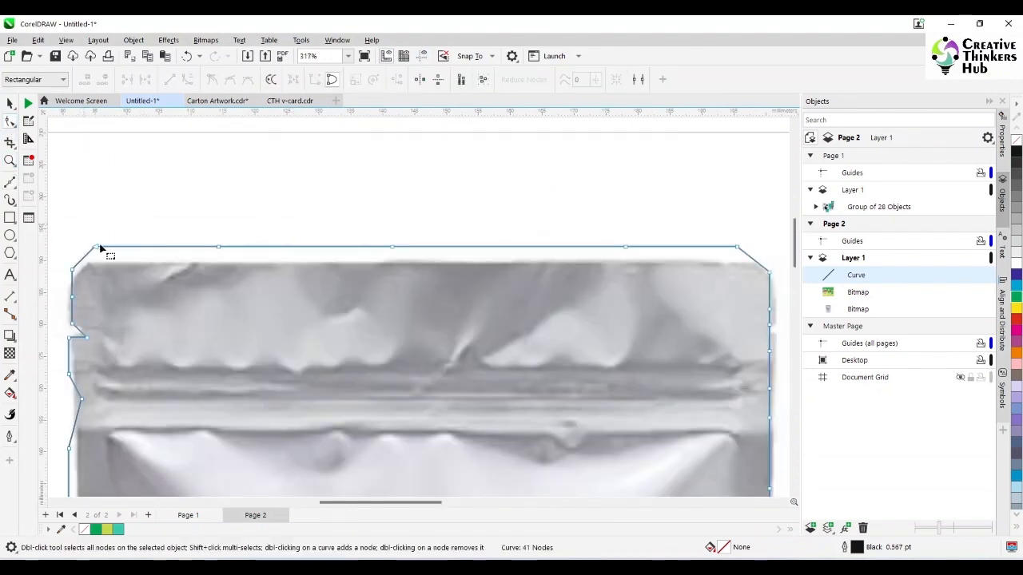
drag(95, 247, 81, 268)
click(84, 270)
click(187, 80)
Delete the intermediate nodes along the outline's top edge and fit the top-right corner to the pouch's rounded corner.
drag(199, 221, 246, 257)
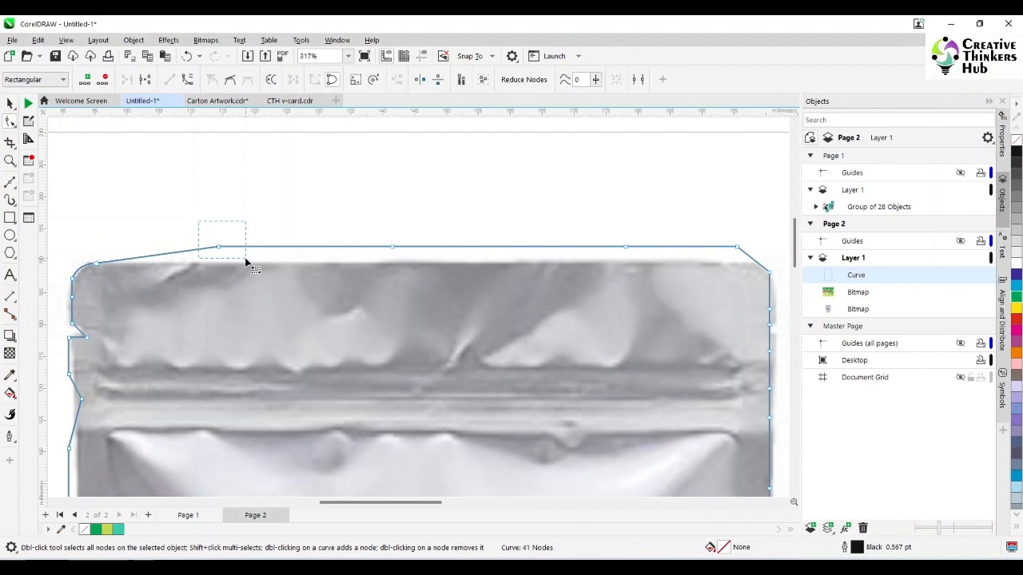
drag(661, 270, 660, 270)
key(Delete)
drag(736, 247, 752, 263)
drag(306, 235, 313, 256)
mouse_move(770, 272)
mouse_down()
mouse_move(784, 273)
mouse_move(665, 276)
mouse_move(670, 324)
mouse_up()
click(657, 271)
Shape the small tear notch in the outline just below the pouch's top-right corner.
drag(671, 323, 670, 335)
key(ctrl+z)
click(668, 330)
click(666, 326)
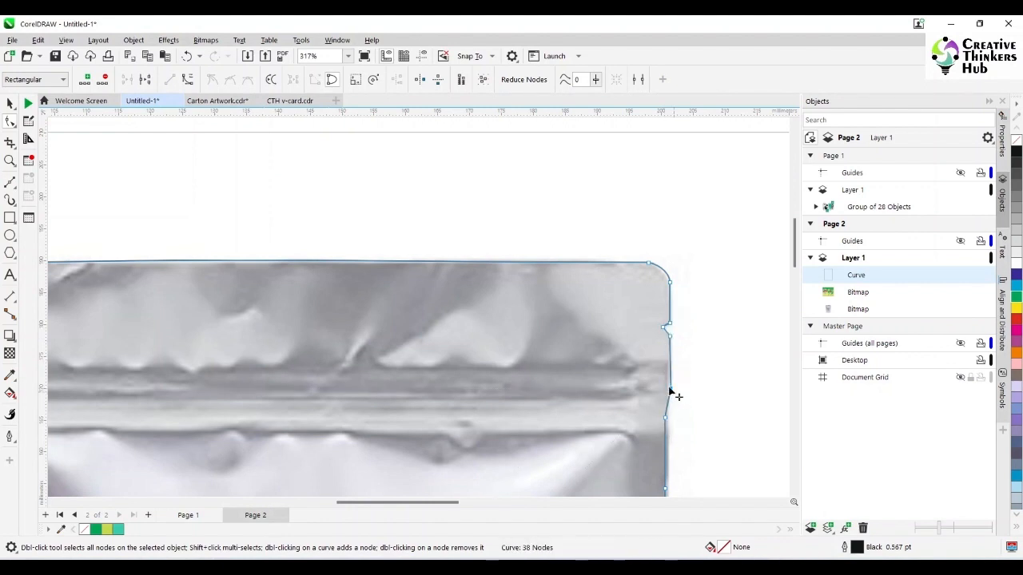
Align the outline nodes along the pouch's right side with its edge, from the zip seal down to the base.
drag(793, 260, 792, 287)
drag(666, 219, 669, 223)
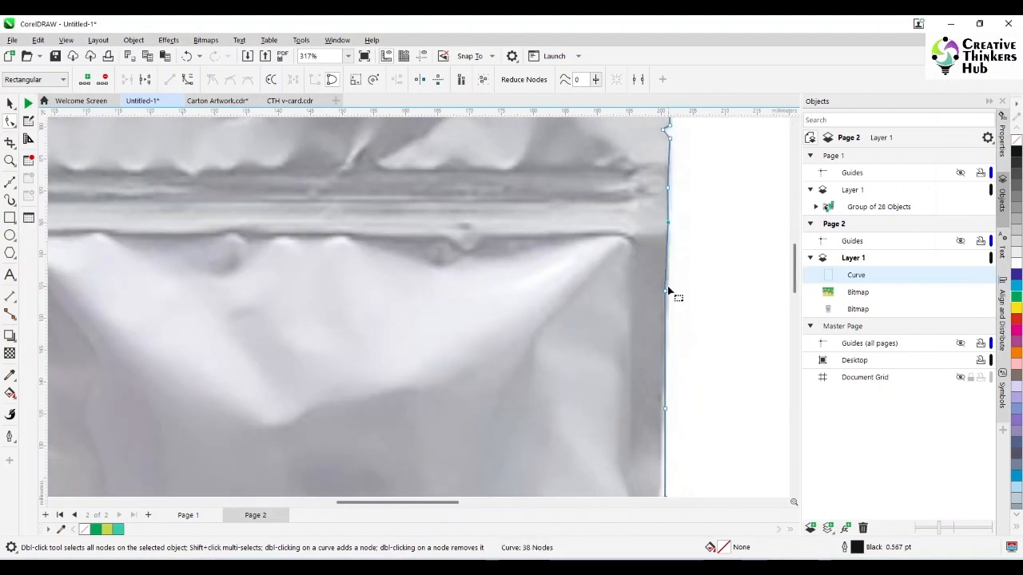
drag(666, 291, 670, 294)
drag(794, 276, 792, 307)
drag(664, 311, 660, 317)
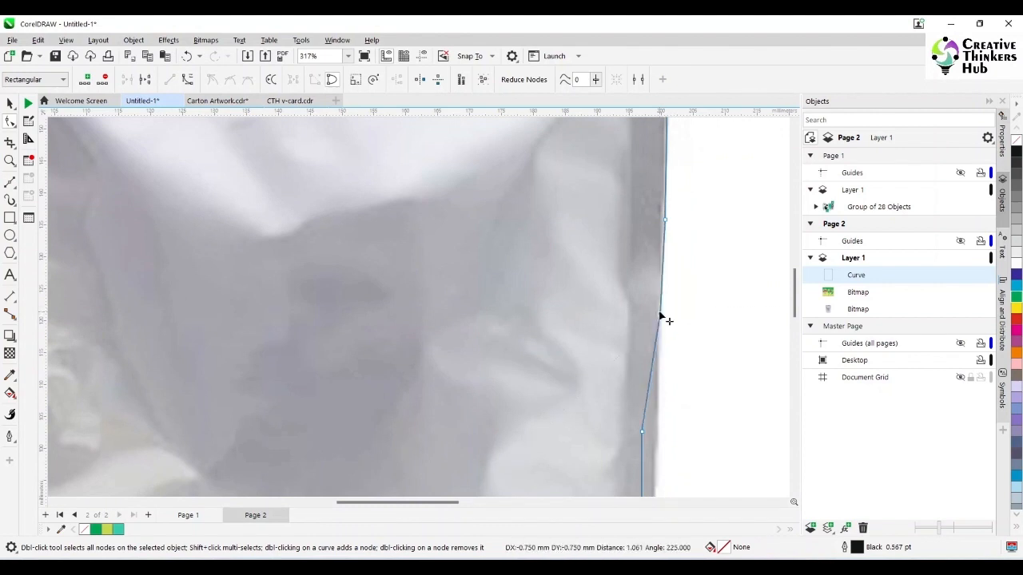
drag(641, 434, 657, 444)
drag(796, 302, 795, 341)
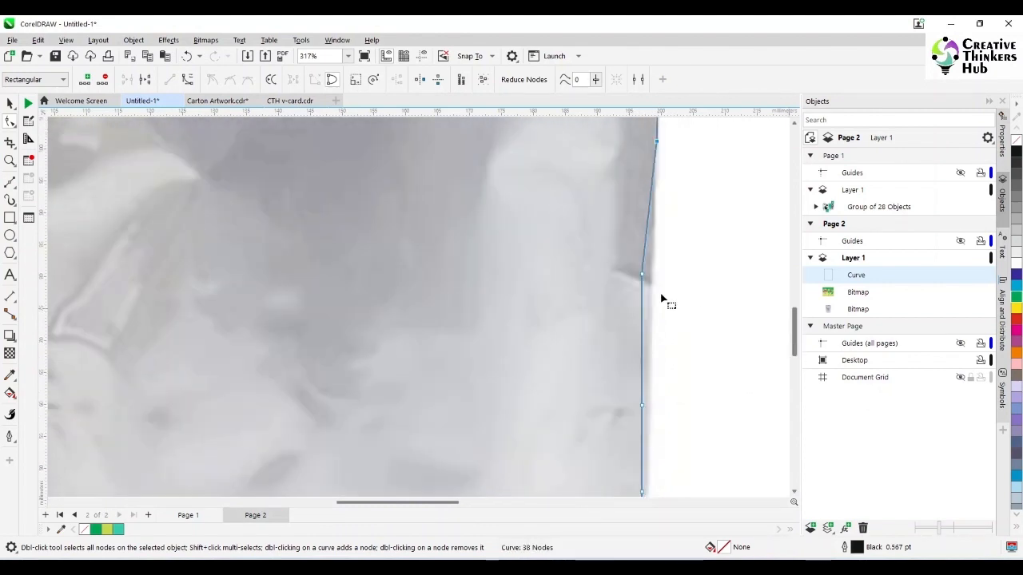
drag(641, 275, 651, 295)
mouse_move(794, 332)
mouse_down()
mouse_move(793, 361)
mouse_move(794, 352)
mouse_up()
drag(644, 335, 646, 336)
Round the outline's bottom-right corner and delete the intermediate nodes along the bottom edge.
drag(590, 429, 636, 432)
double_click(641, 431)
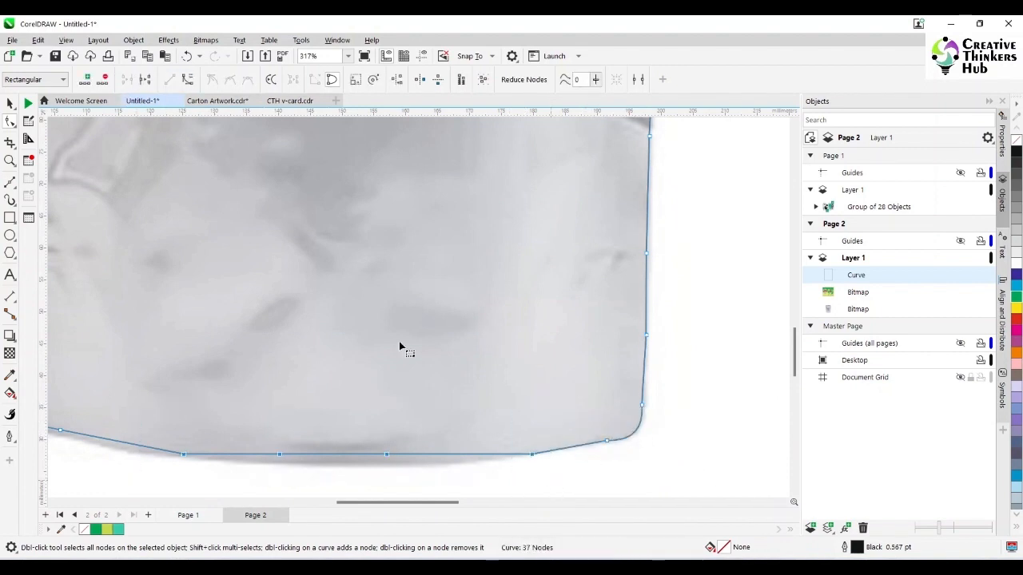
key(Delete)
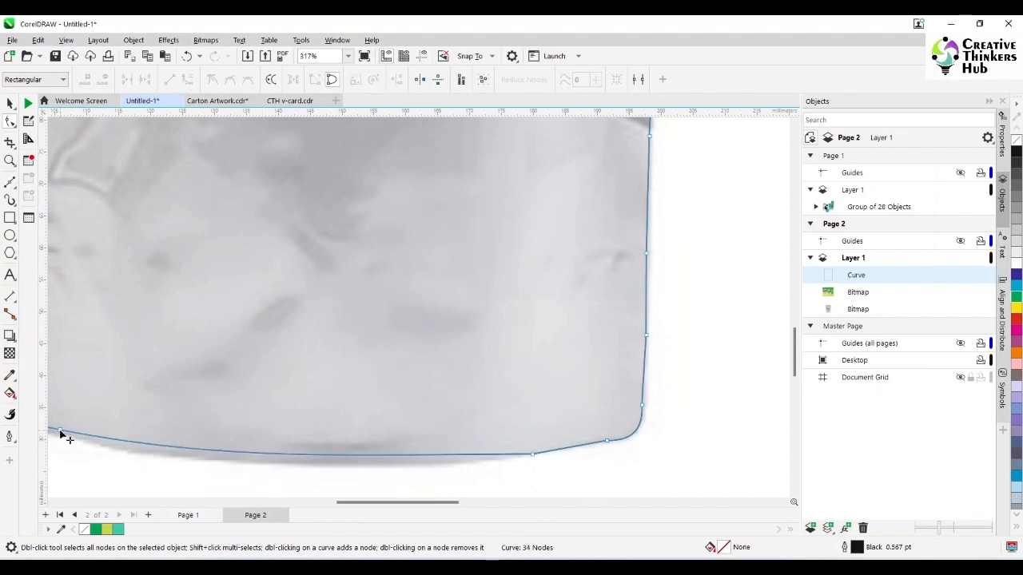
Fit the outline's bottom edge to the pouch base and shape its bottom-left corner, deleting the surplus node there.
drag(60, 432, 371, 469)
drag(410, 504, 362, 509)
drag(317, 414, 275, 437)
click(292, 424)
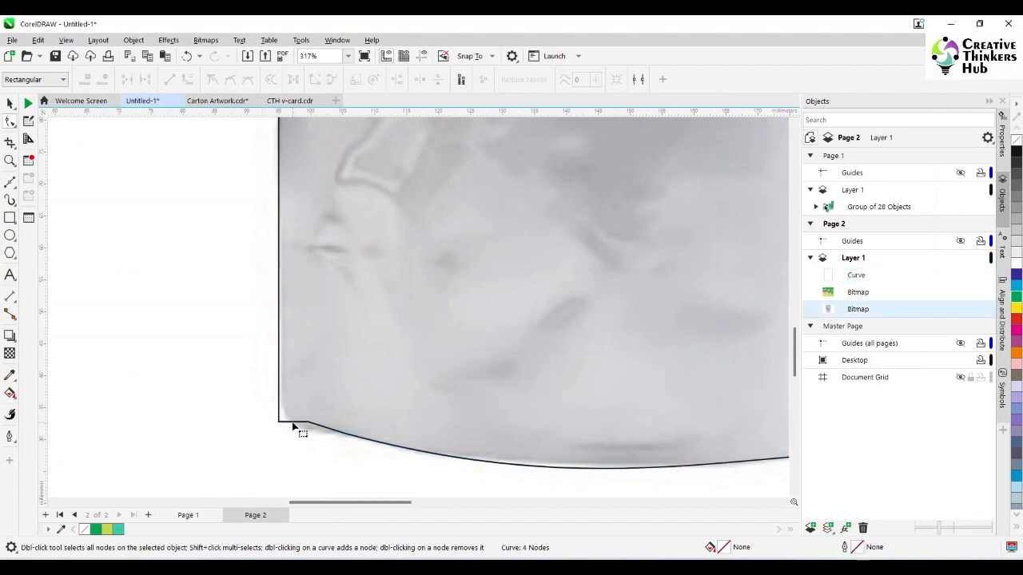
double_click(278, 421)
key(Delete)
mouse_move(328, 411)
mouse_down()
mouse_move(295, 429)
mouse_move(280, 407)
mouse_move(244, 411)
mouse_move(281, 407)
mouse_up()
click(318, 421)
mouse_move(302, 416)
mouse_down()
mouse_move(289, 428)
mouse_move(303, 434)
mouse_up()
Align the outline nodes along the pouch's left side with its edge up to the zip seal, deleting the surplus node.
drag(800, 367, 795, 279)
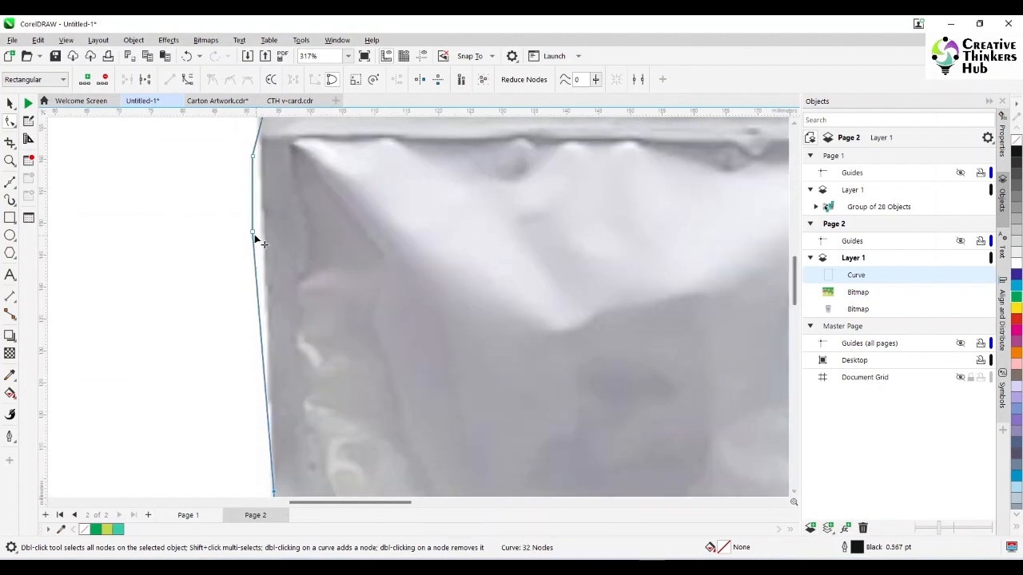
drag(254, 236, 264, 239)
drag(253, 157, 259, 143)
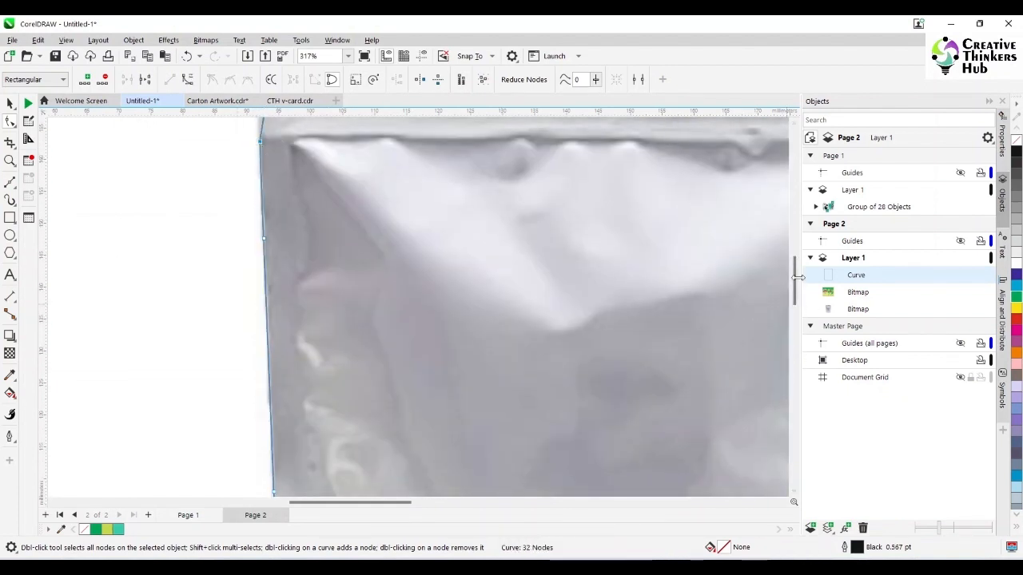
drag(795, 280, 790, 236)
drag(271, 353, 255, 351)
double_click(253, 391)
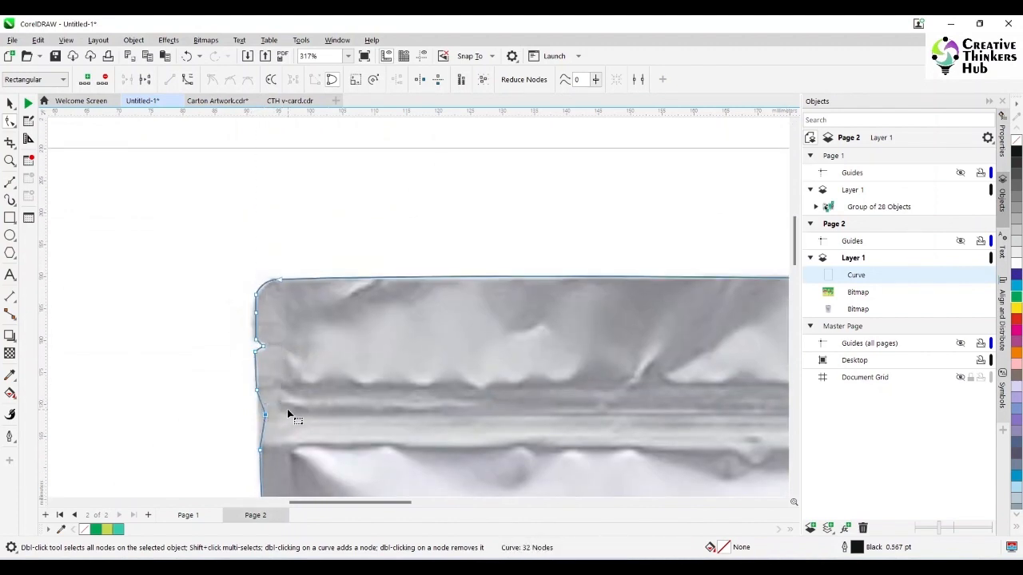
PowerClip the pouch photo inside the traced outline curve.
scroll(368, 403, down, 2)
scroll(535, 395, down, 1)
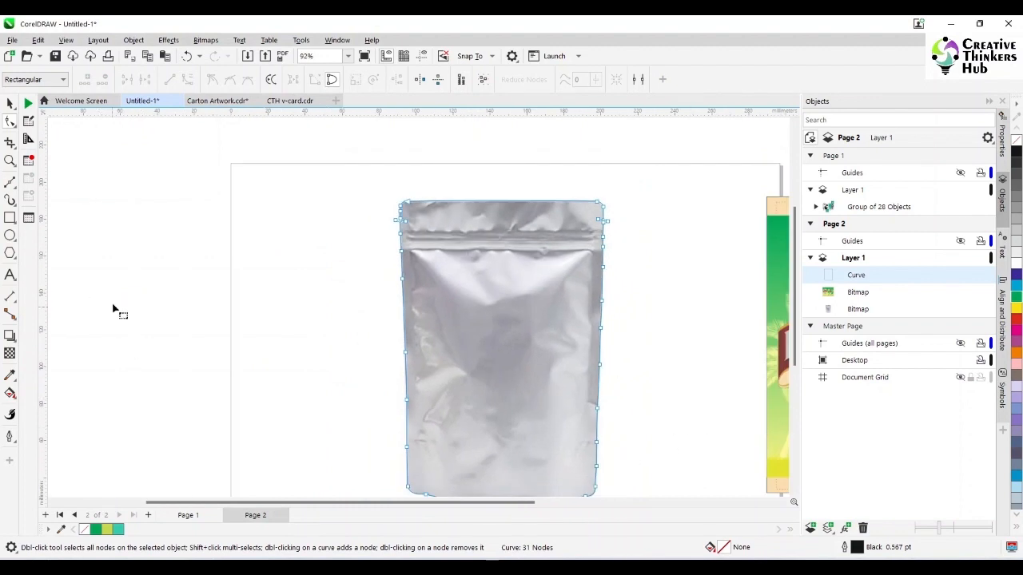
click(10, 104)
click(338, 248)
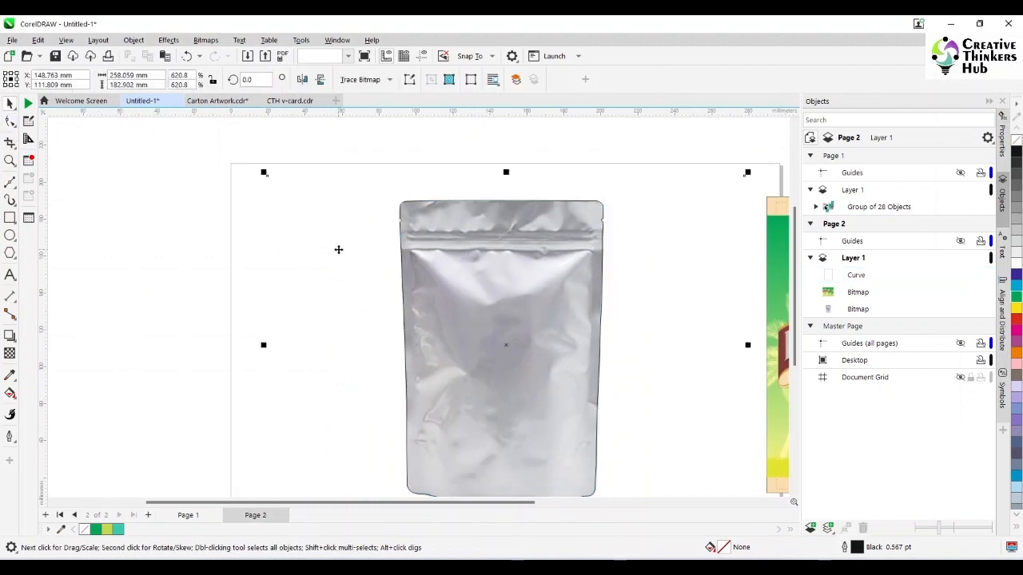
click(133, 39)
mouse_move(280, 86)
click(346, 93)
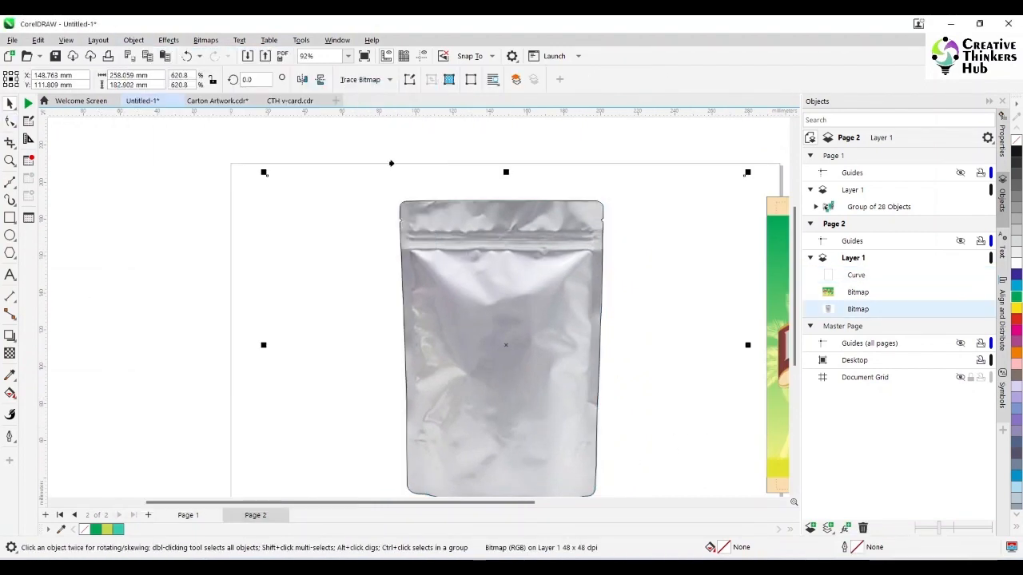
click(466, 323)
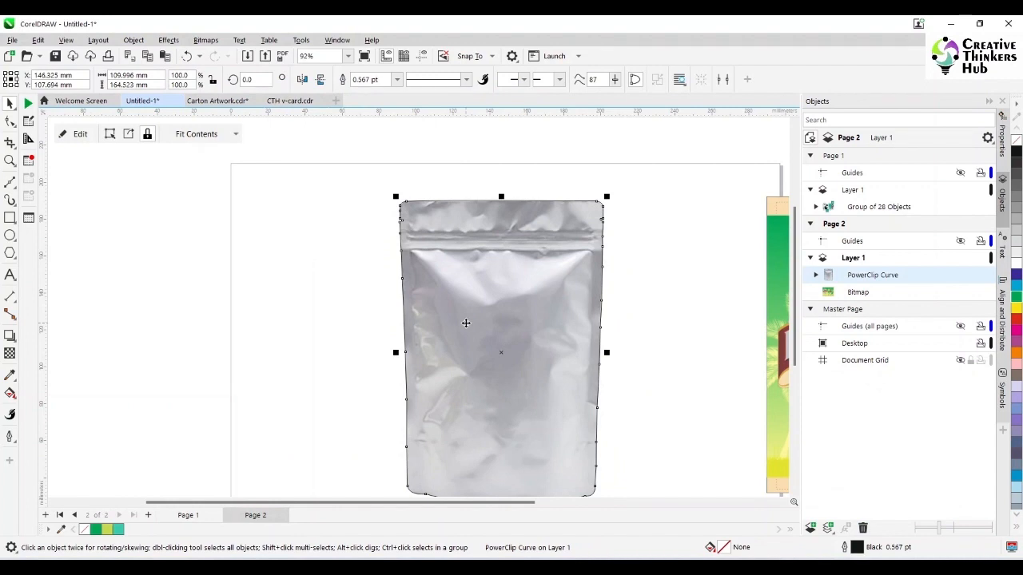
Remove the outline stroke from the clipped pouch and move the pouch slightly on the page.
right_click(1015, 140)
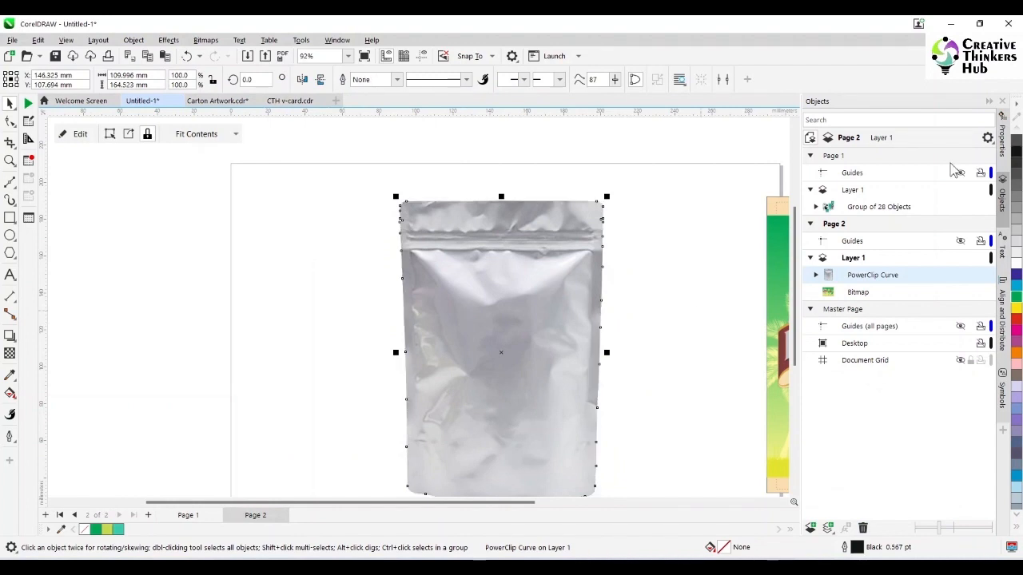
mouse_move(484, 308)
mouse_down()
mouse_move(274, 286)
mouse_move(463, 327)
mouse_move(470, 284)
mouse_move(476, 304)
mouse_up()
key(F4)
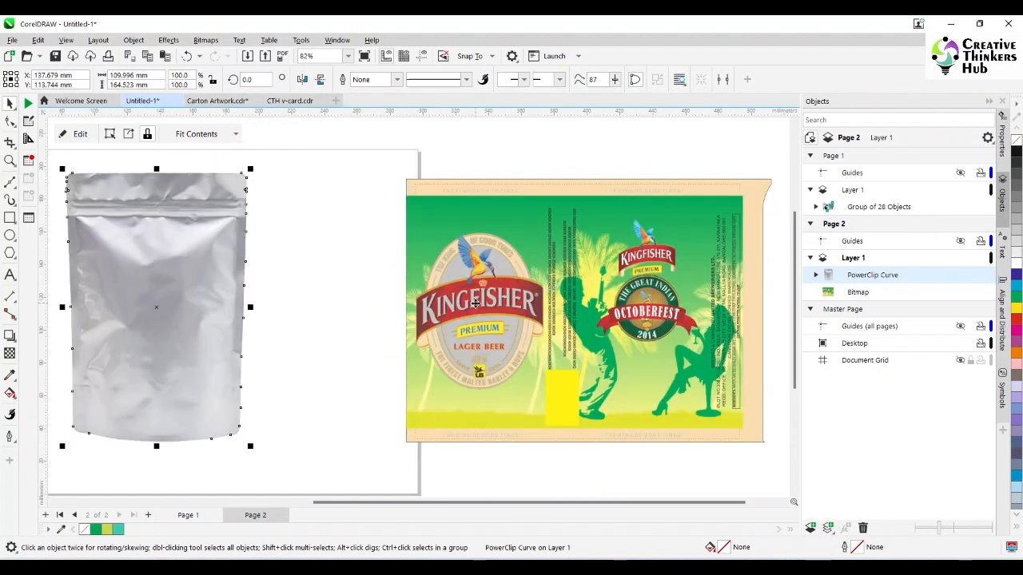
Move the Kingfisher artwork bitmap next to the pouch and PowerClip it inside the pouch.
click(491, 297)
drag(490, 297, 271, 307)
click(131, 42)
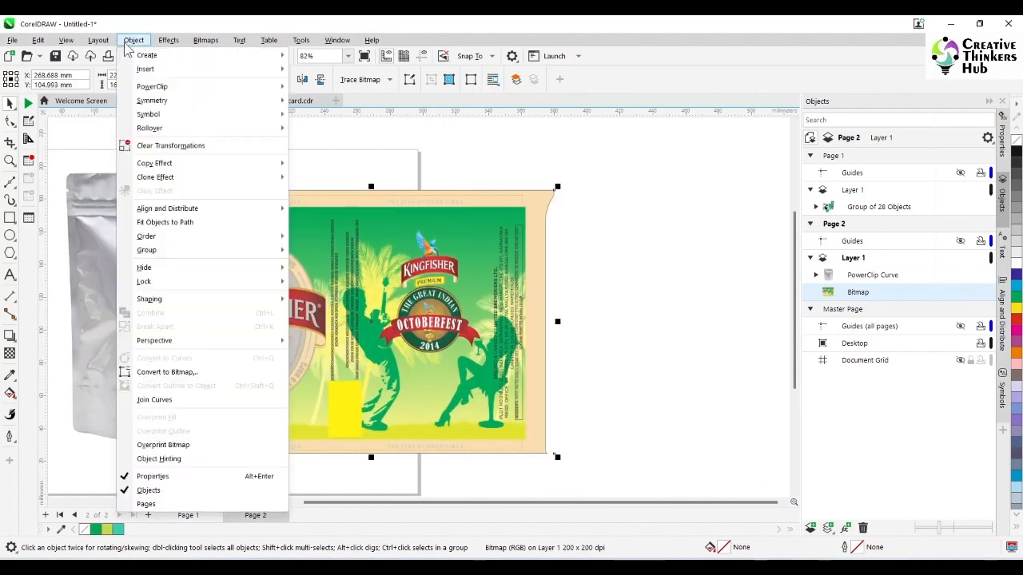
mouse_move(158, 87)
click(324, 90)
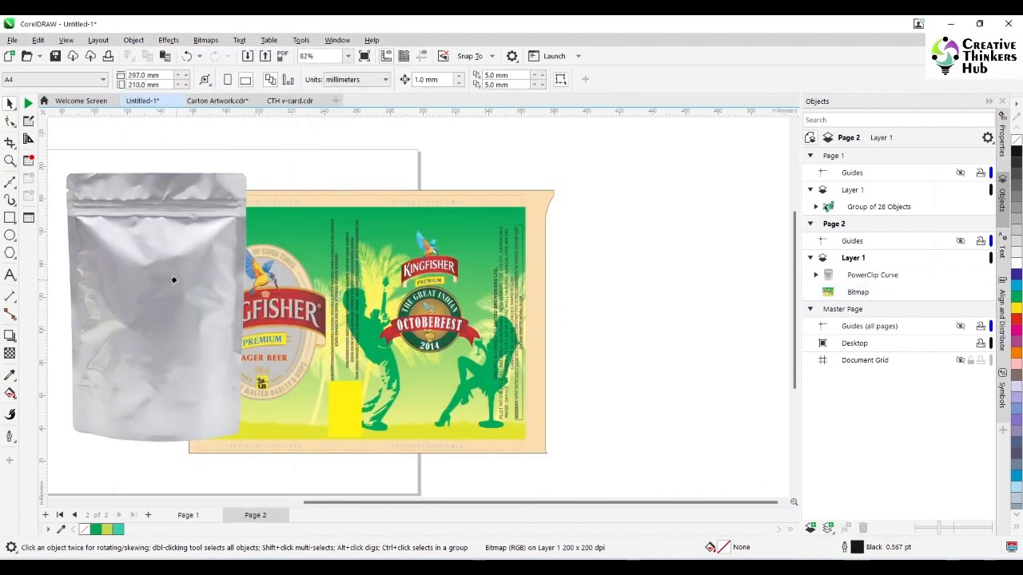
click(175, 279)
Open the pouch's PowerClip contents for editing and move the artwork so its Octoberfest panel covers the pouch.
double_click(176, 279)
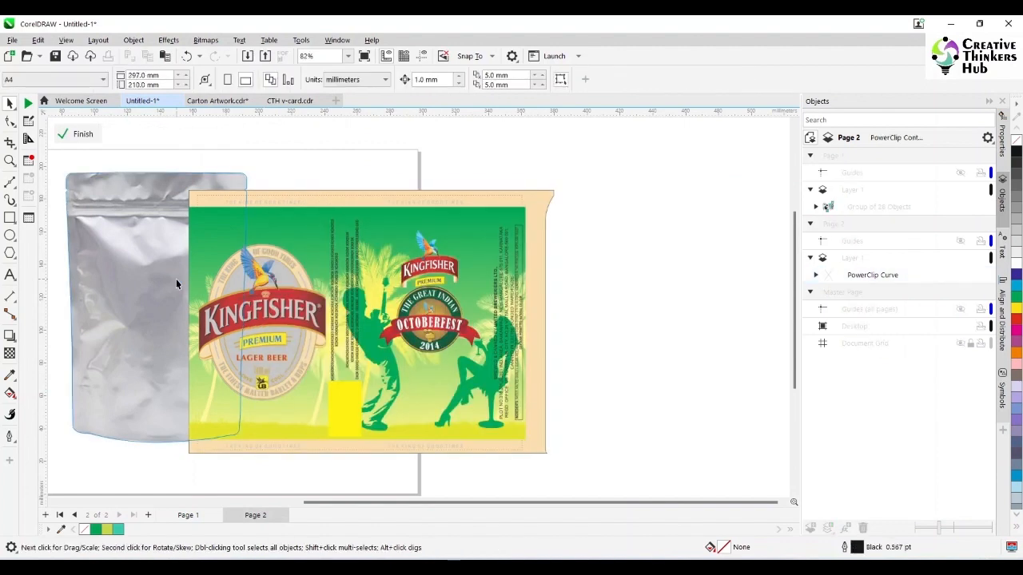
click(379, 335)
drag(379, 335, 77, 312)
drag(437, 503, 373, 520)
mouse_move(333, 374)
mouse_down()
mouse_move(345, 363)
mouse_move(338, 355)
mouse_up()
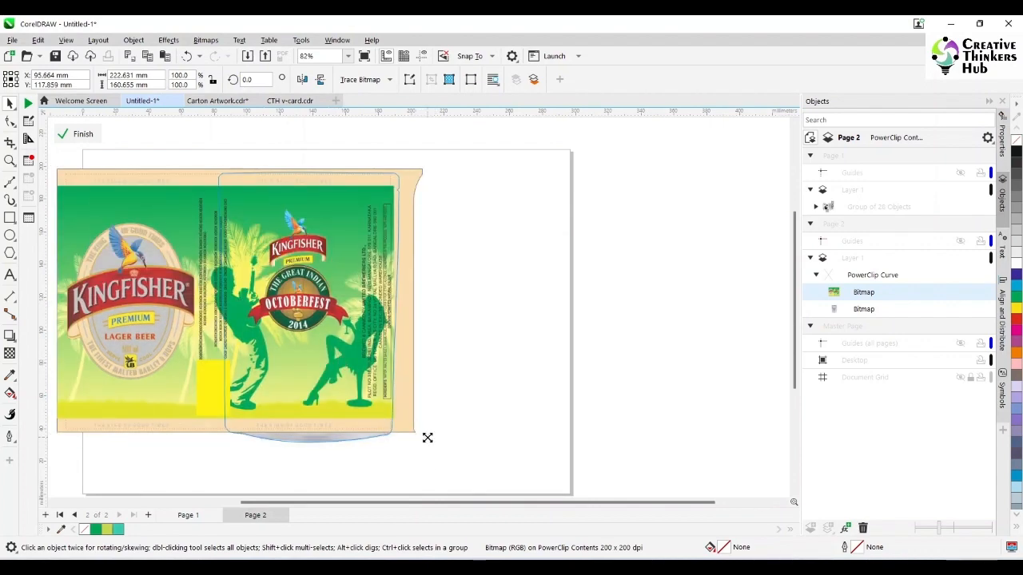
Scale the Kingfisher artwork to about 104% and centre its Octoberfest panel over the pouch outline.
drag(427, 435, 446, 462)
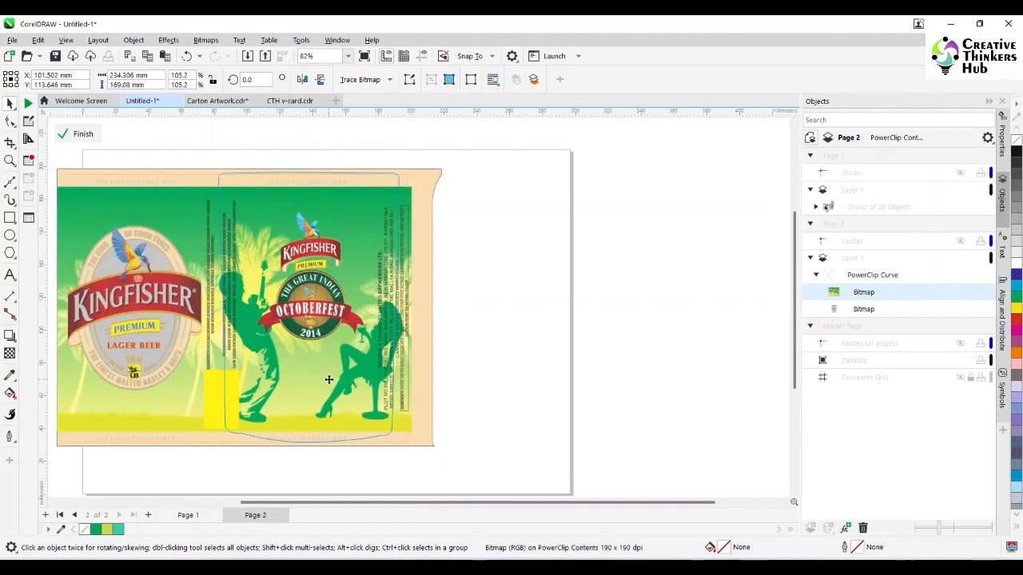
mouse_move(331, 380)
mouse_down()
mouse_move(335, 389)
mouse_move(332, 381)
mouse_up()
drag(521, 502, 489, 512)
key(ctrl+z)
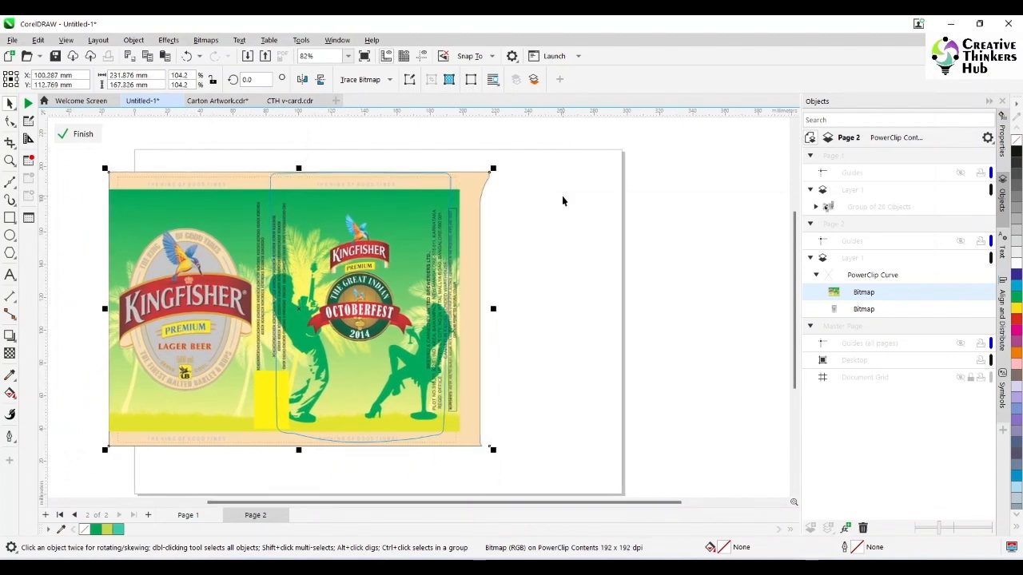
drag(367, 317, 376, 312)
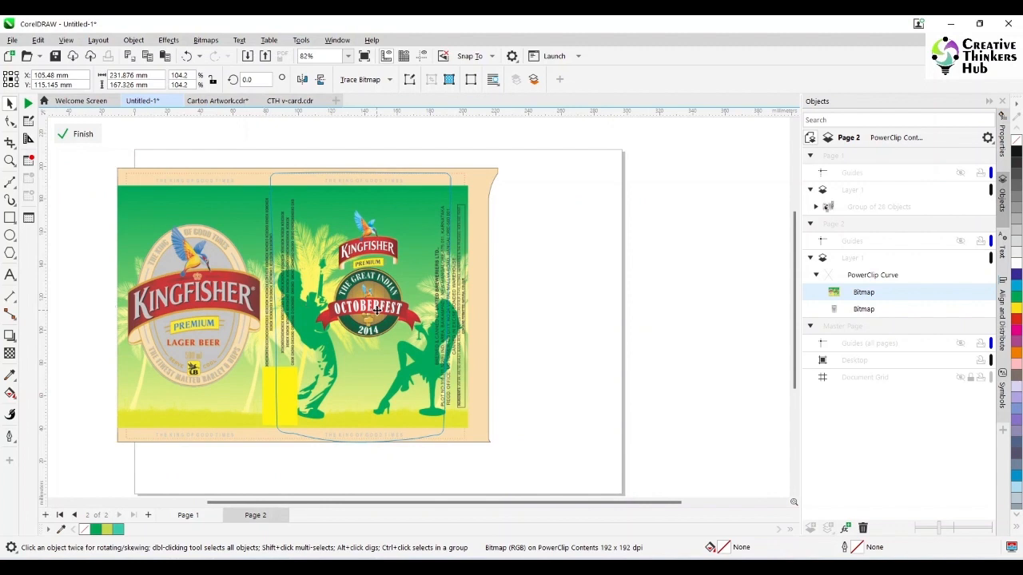
Apply a uniform transparency of 30 to the Kingfisher artwork.
click(376, 312)
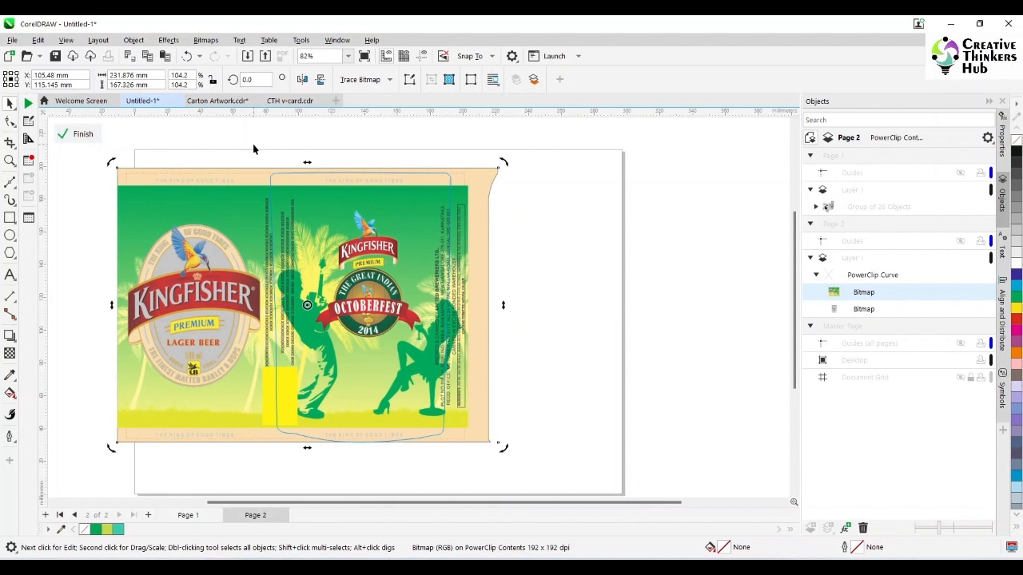
click(219, 211)
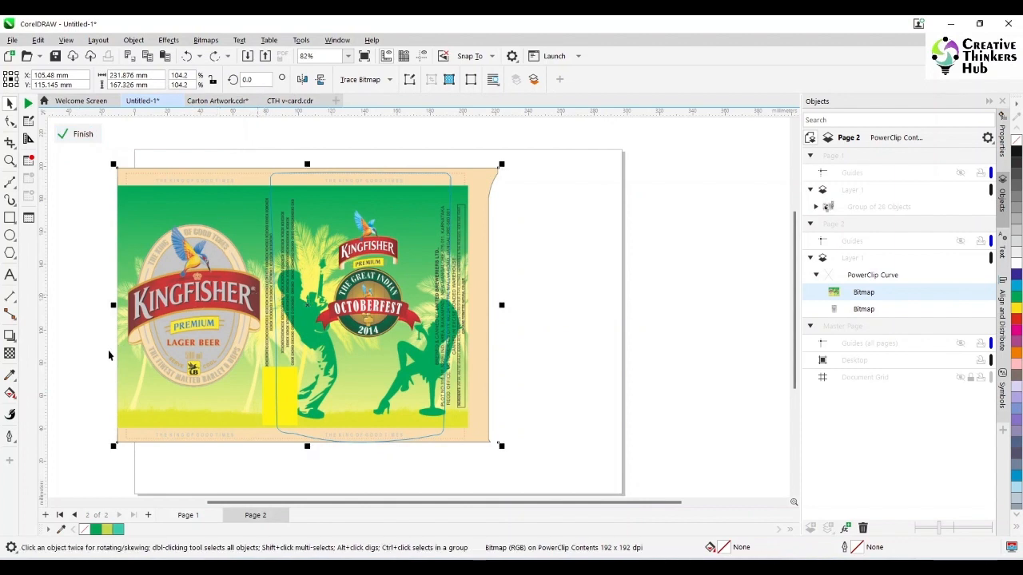
click(9, 356)
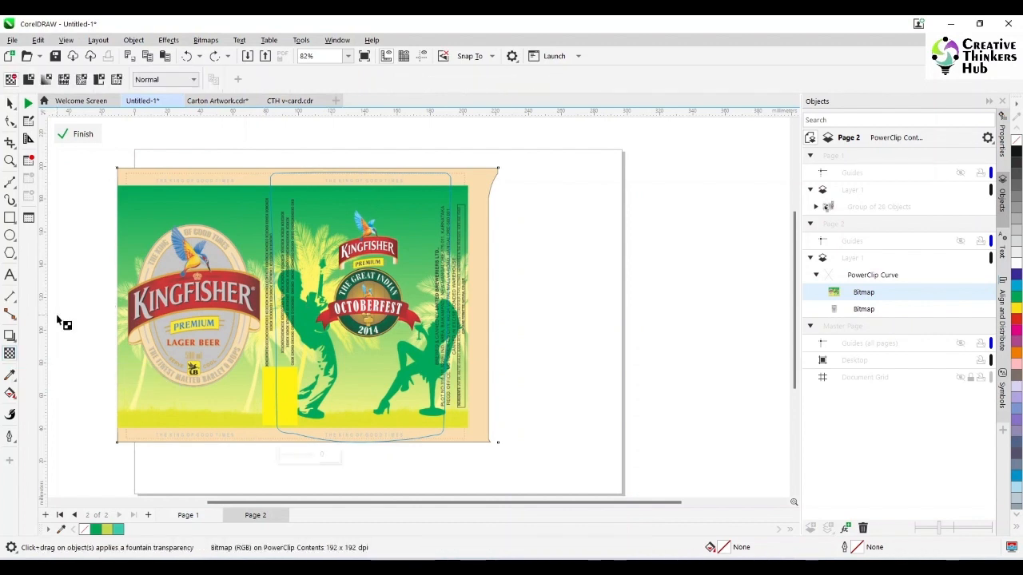
click(29, 79)
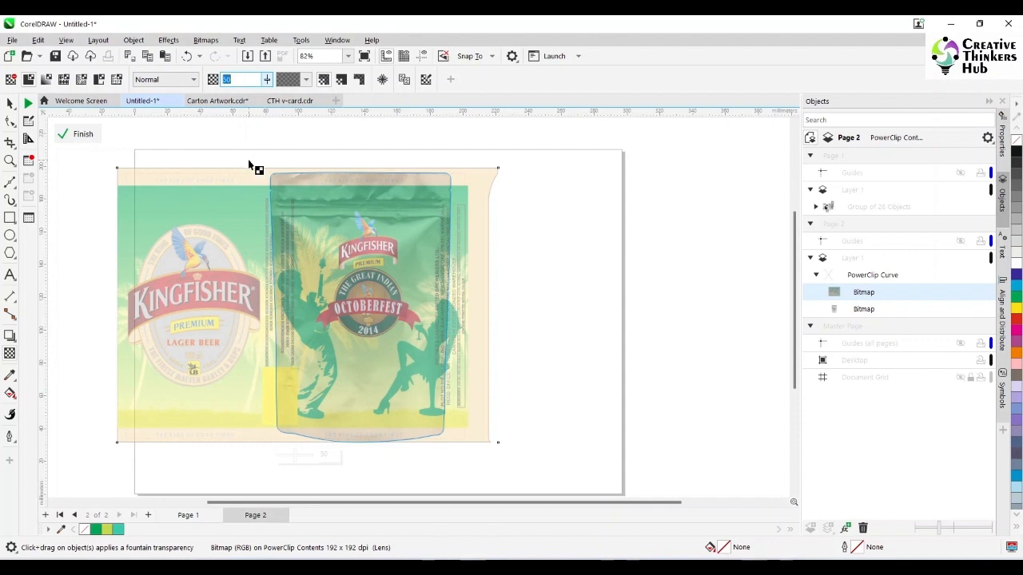
text(3)
key(Return)
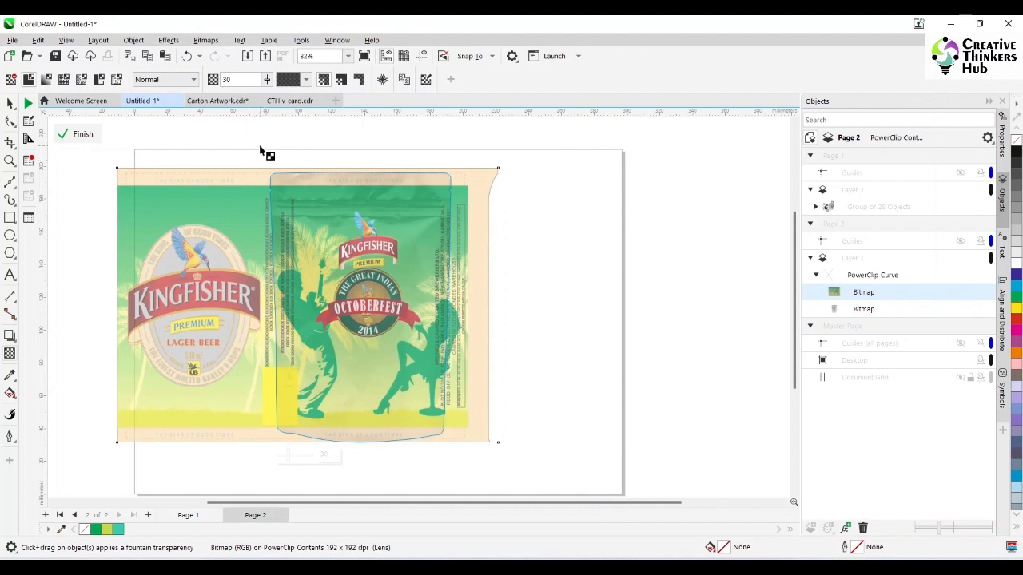
Set the artwork's transparency to 20 and its merge mode to Multiply.
drag(242, 80, 174, 100)
text(20)
key(Return)
click(162, 79)
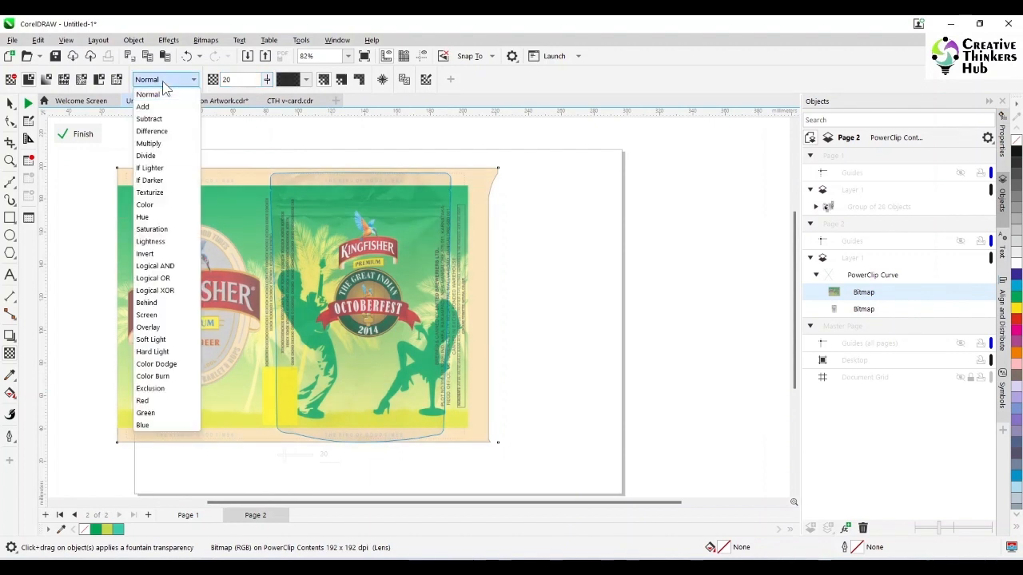
click(149, 144)
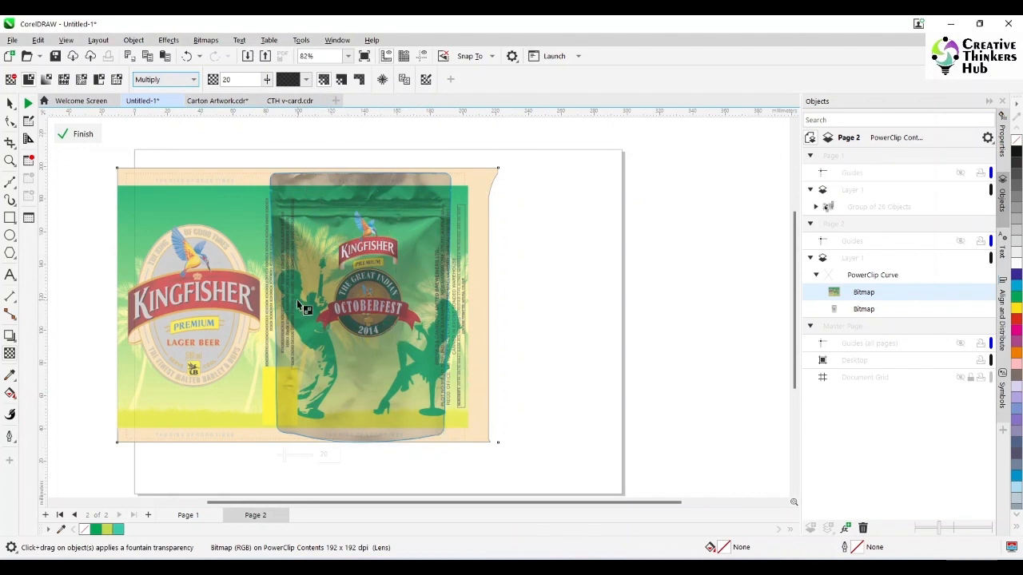
Set the artwork's transparency to 15.
double_click(232, 79)
text(15)
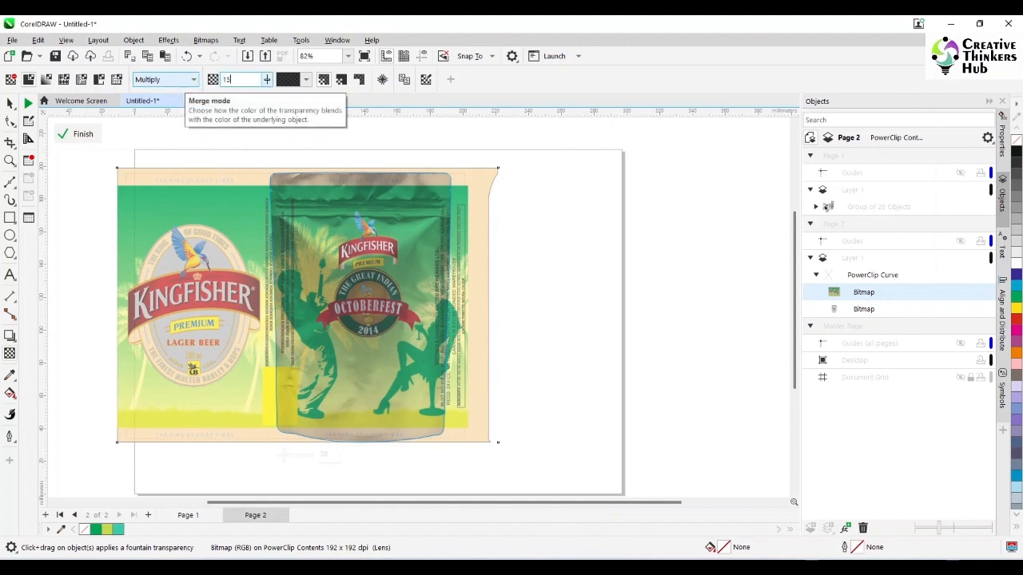
key(Return)
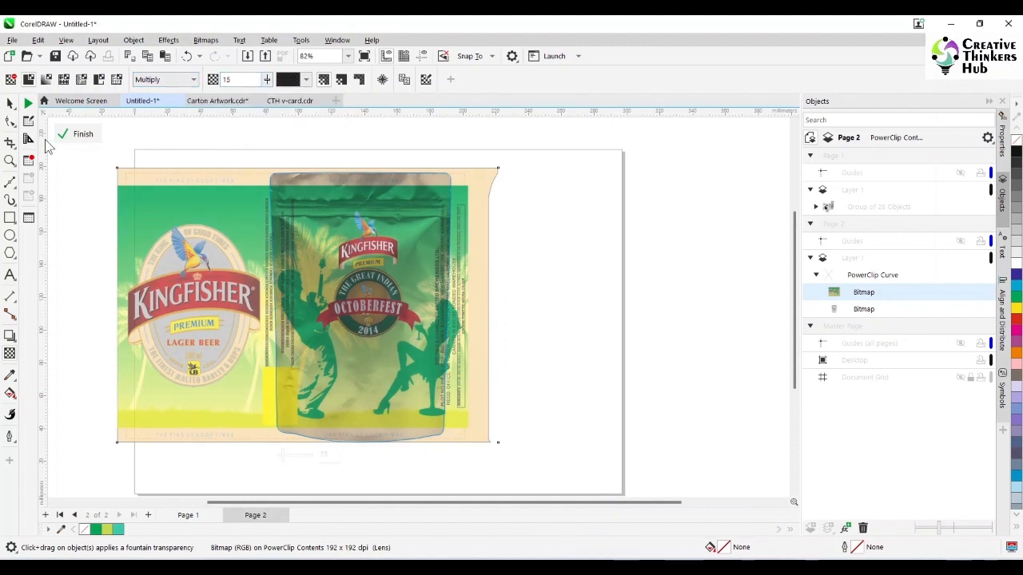
Apply a Gamma adjustment with a value of 0.55 to the Kingfisher artwork.
key(space)
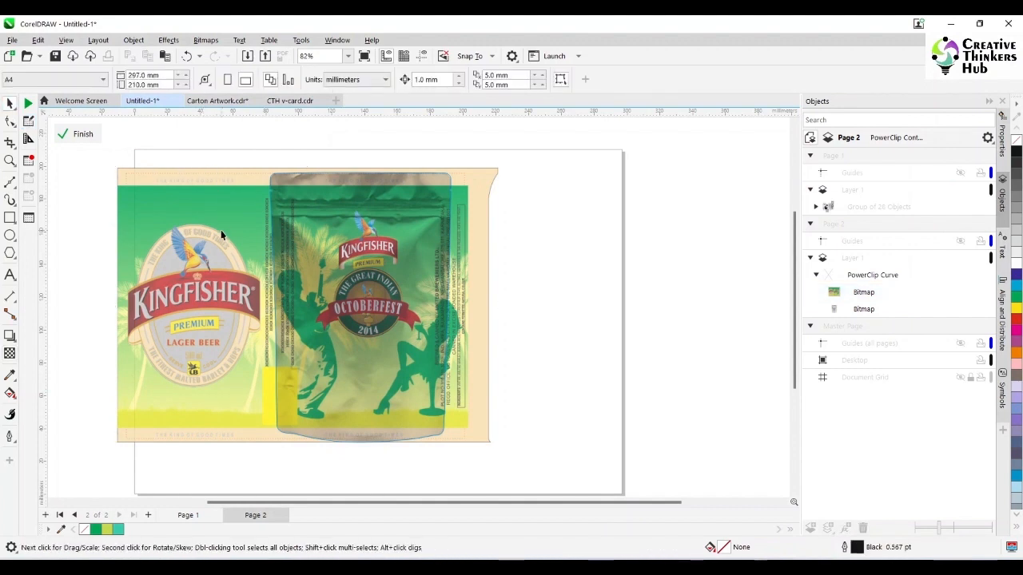
click(200, 42)
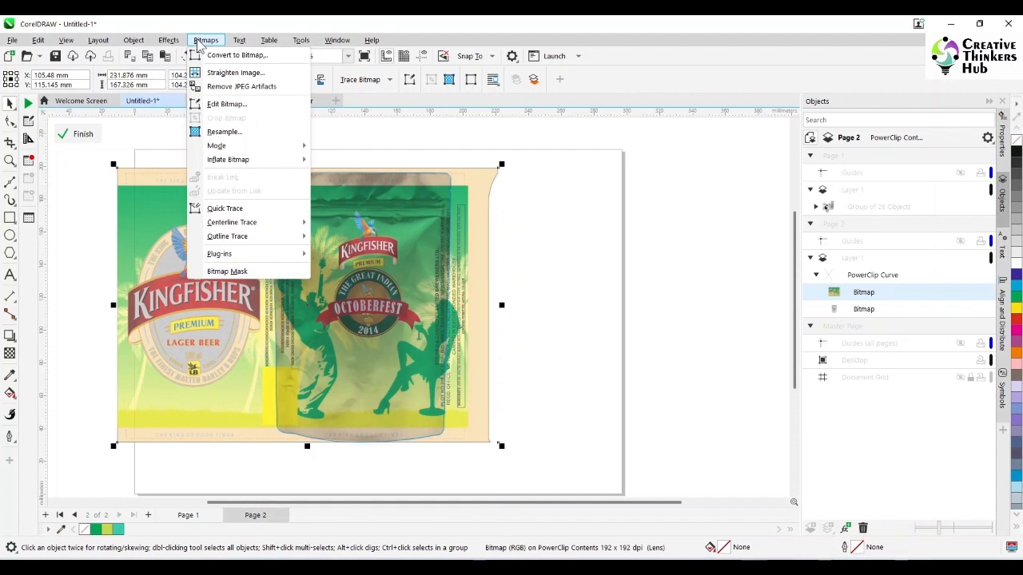
mouse_move(168, 40)
mouse_move(188, 87)
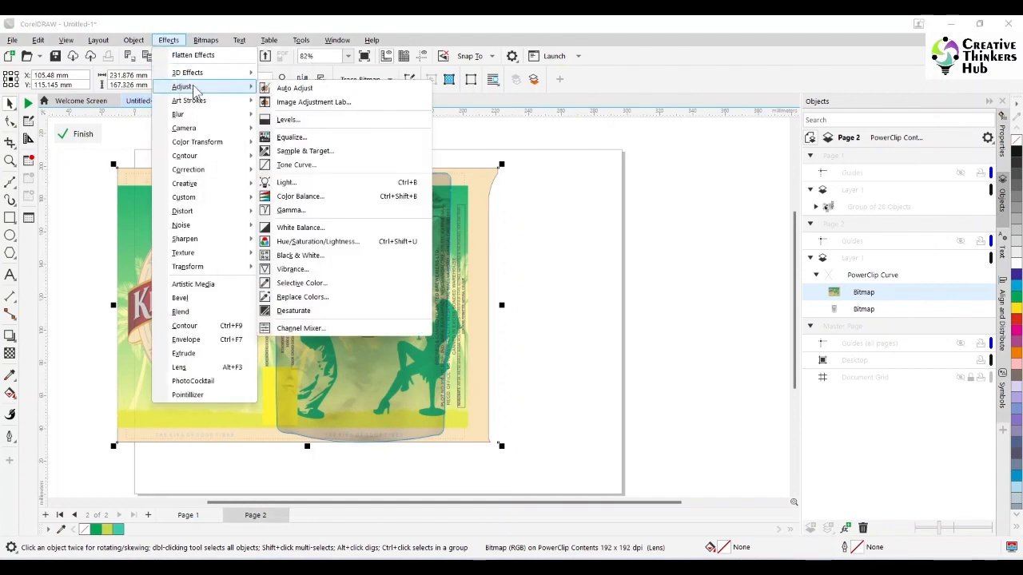
click(304, 210)
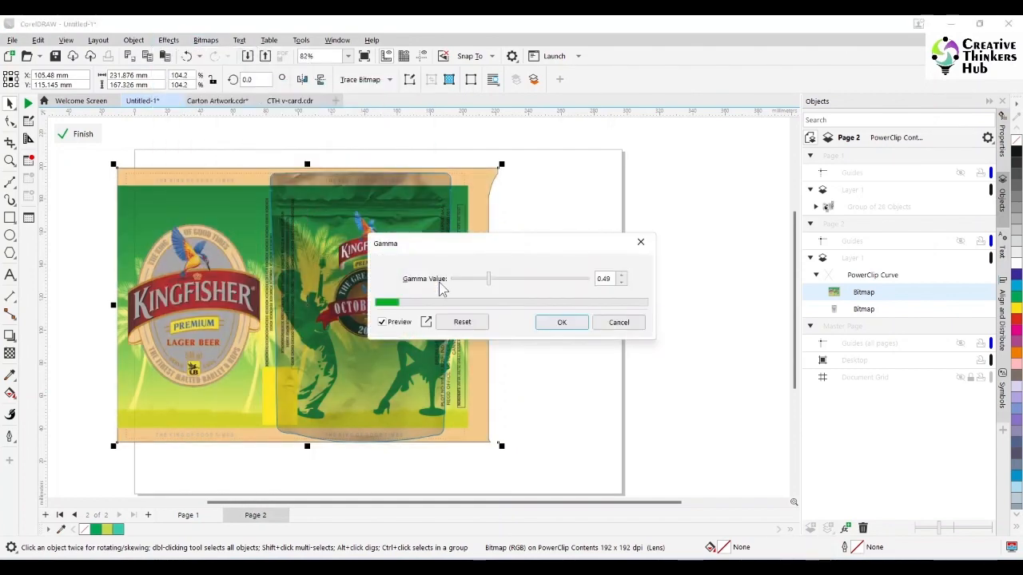
drag(526, 247, 692, 214)
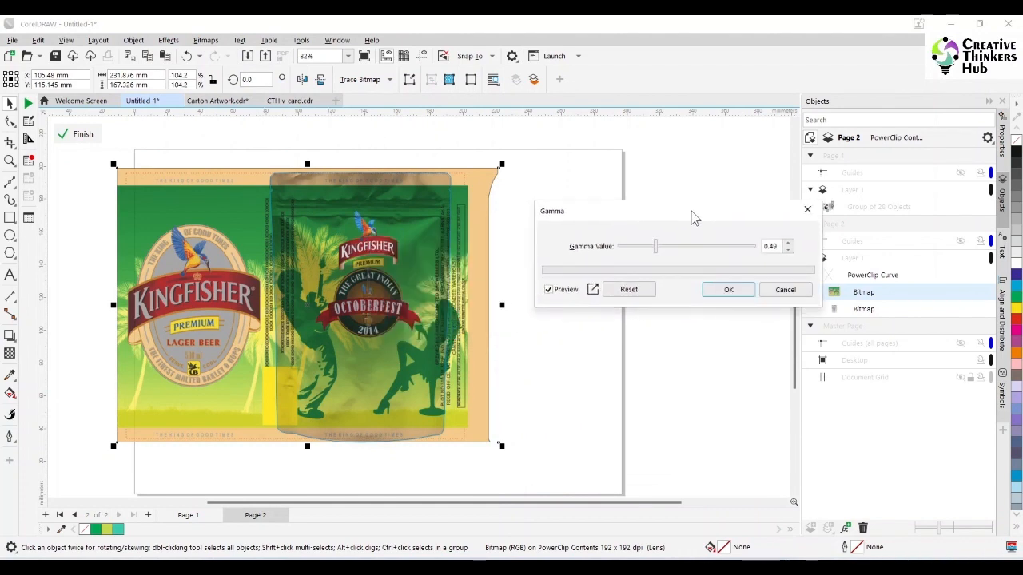
mouse_move(658, 249)
mouse_down()
mouse_move(680, 255)
mouse_move(661, 259)
mouse_up()
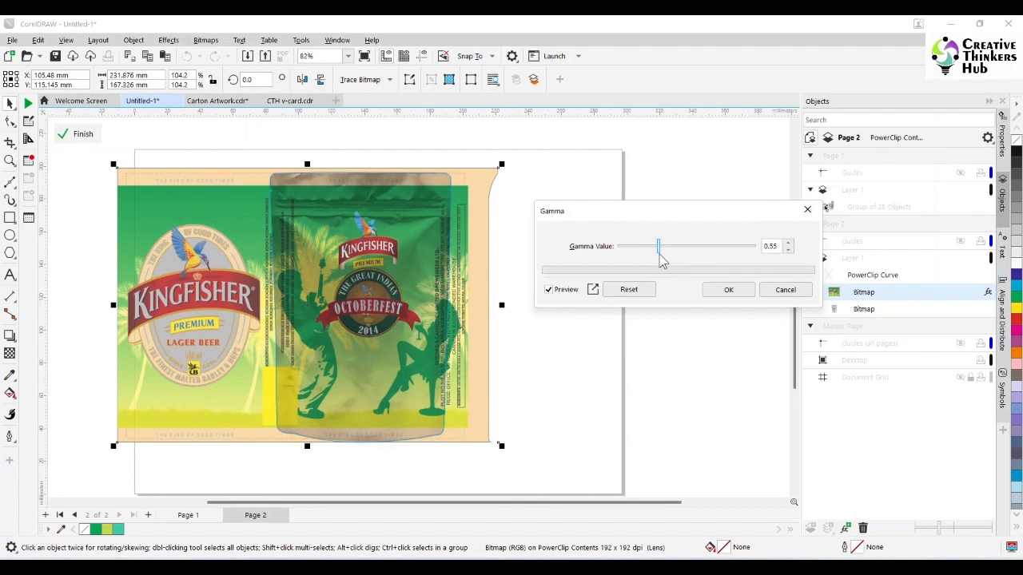
click(727, 291)
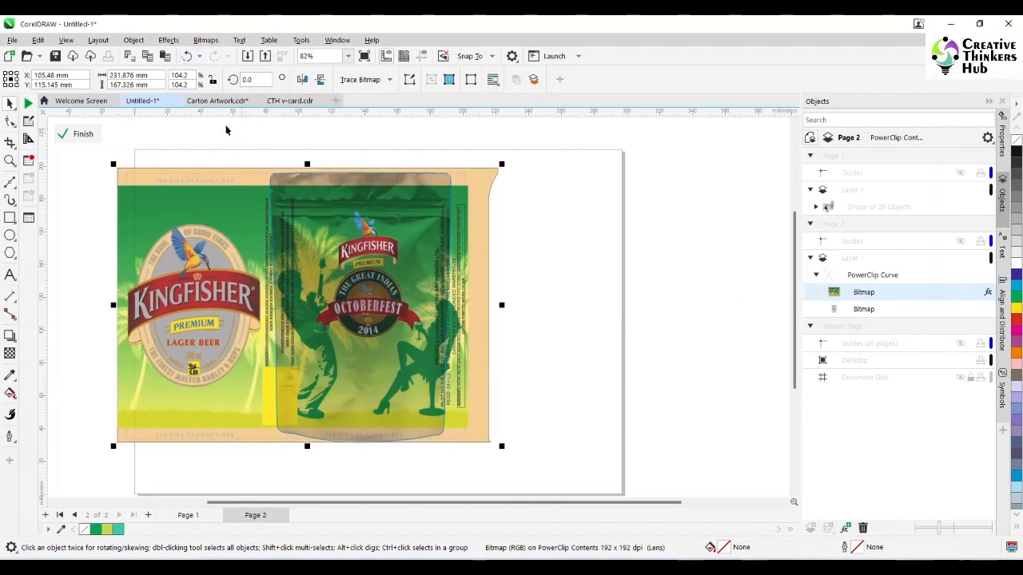
Set the gamma-adjusted artwork's transparency to 20.
click(10, 353)
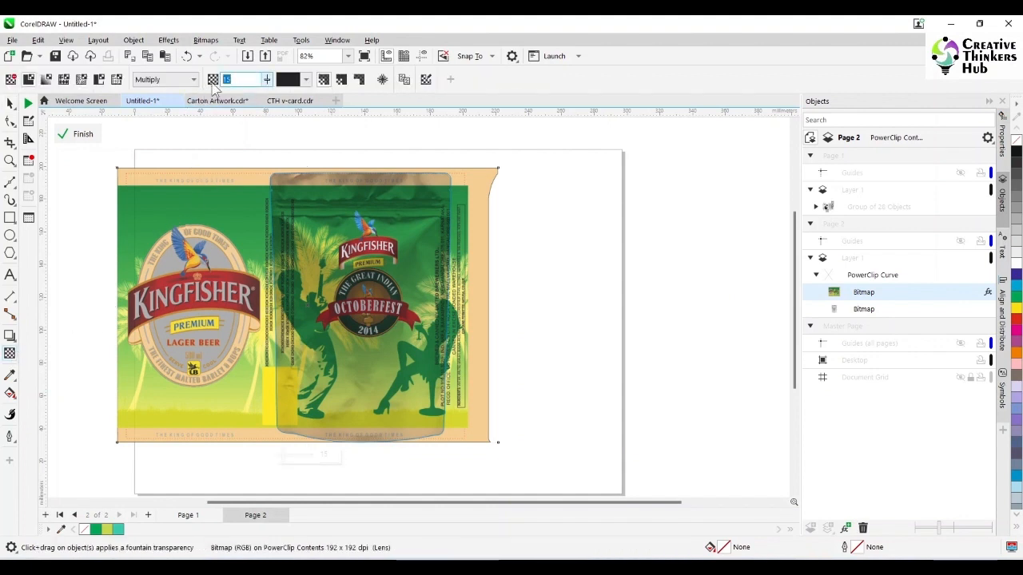
text(20)
key(Return)
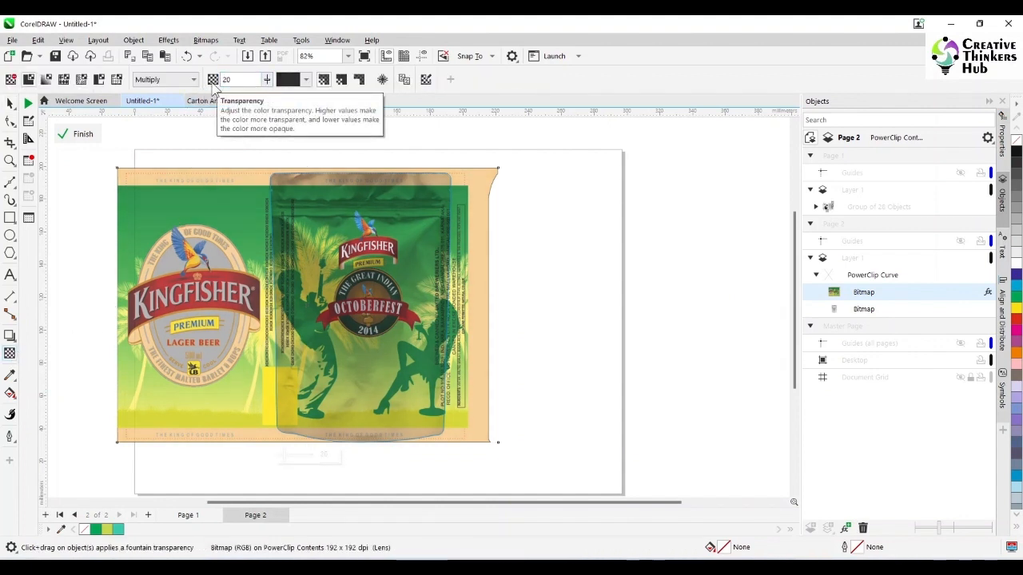
Apply a Light adjustment to the Kingfisher artwork with brightness 17, contrast 9, intensity 13, highlights 55, shadows -23 and midtones -29.
click(9, 104)
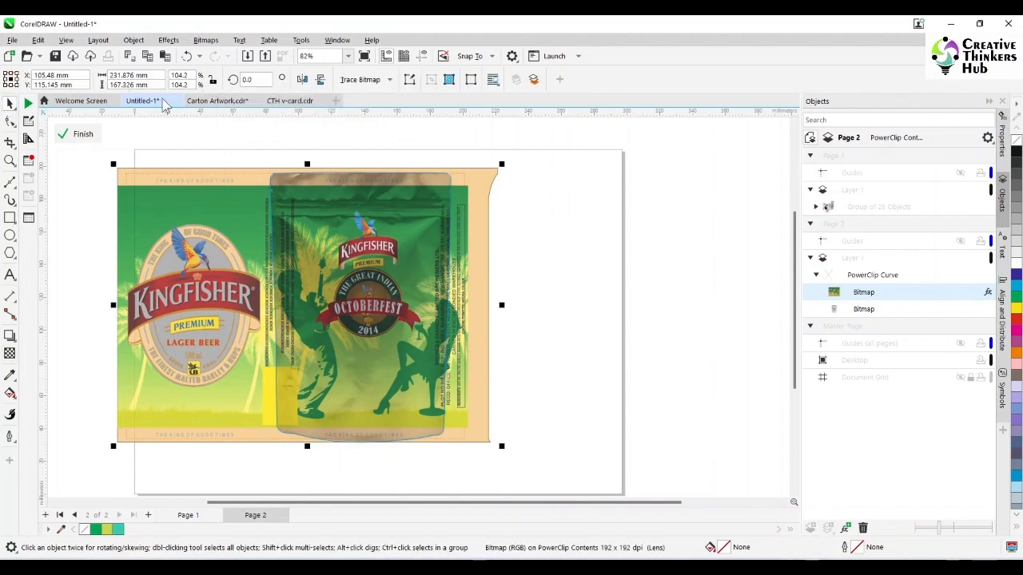
click(204, 42)
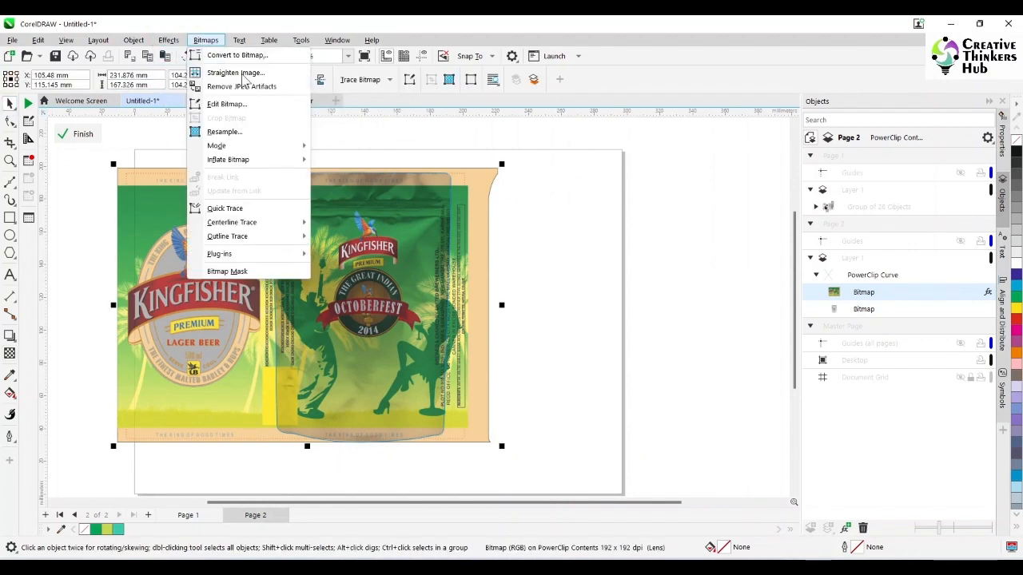
mouse_move(157, 41)
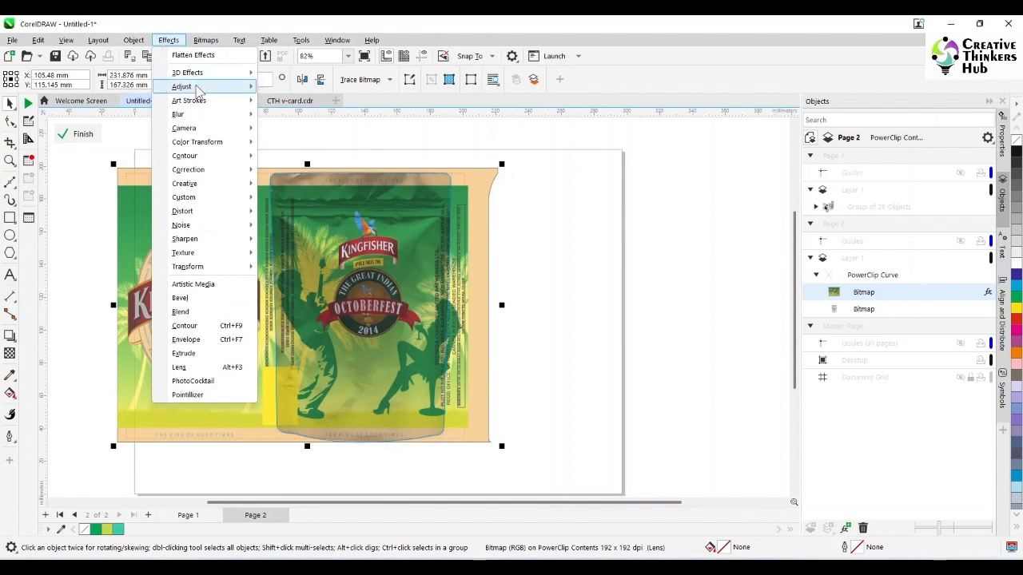
mouse_move(199, 88)
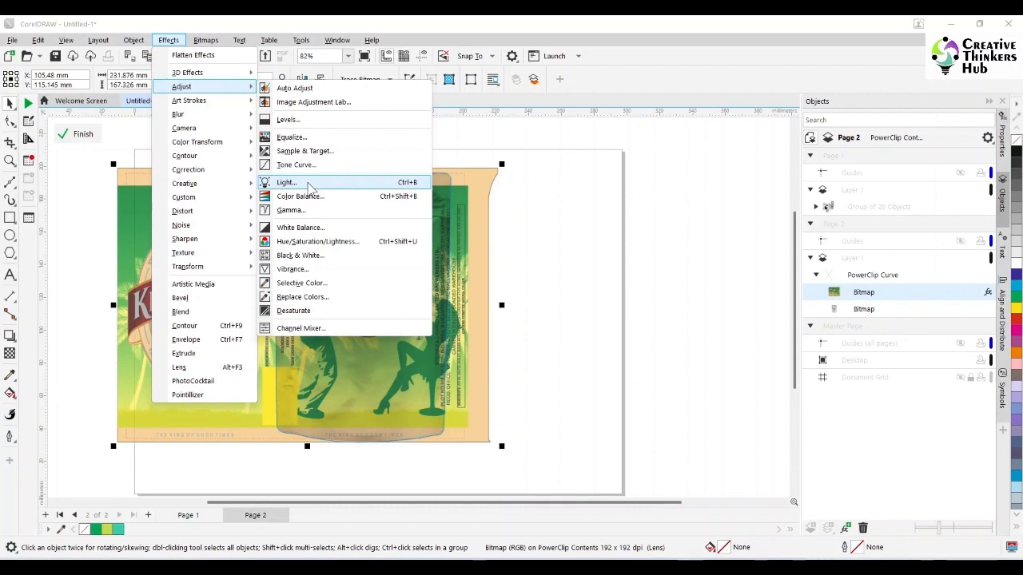
click(309, 186)
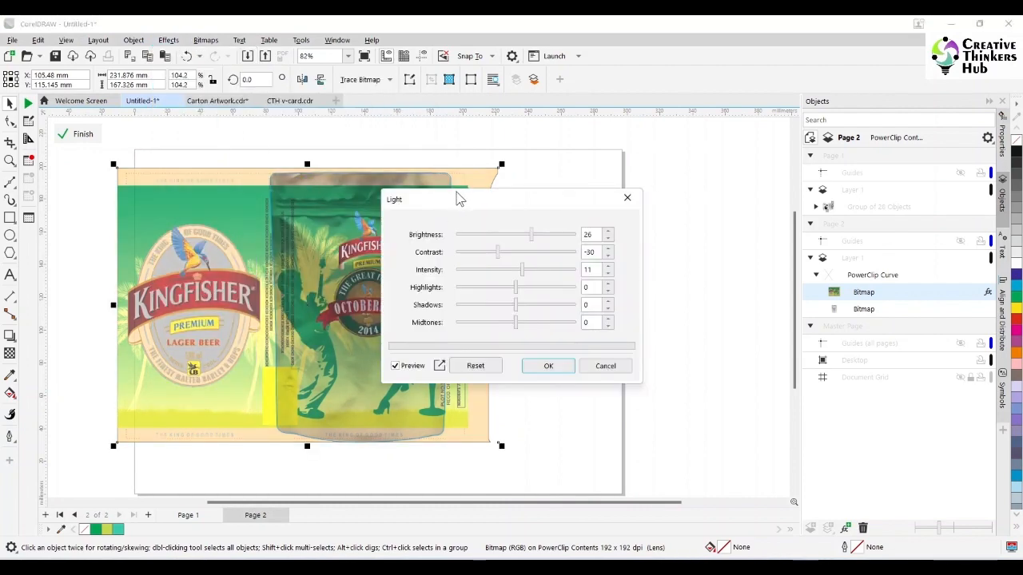
drag(457, 199, 689, 180)
click(702, 346)
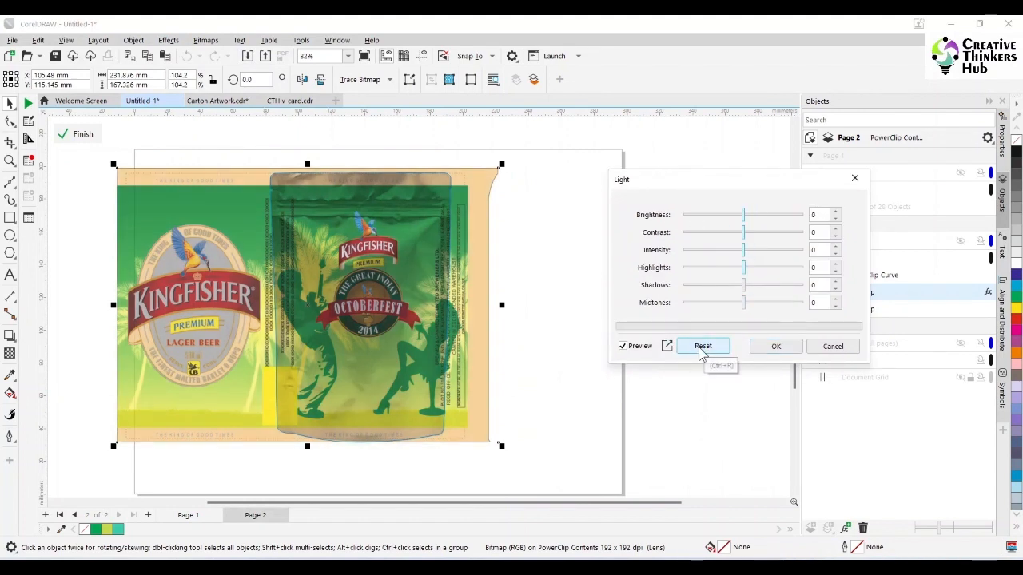
drag(745, 219, 757, 219)
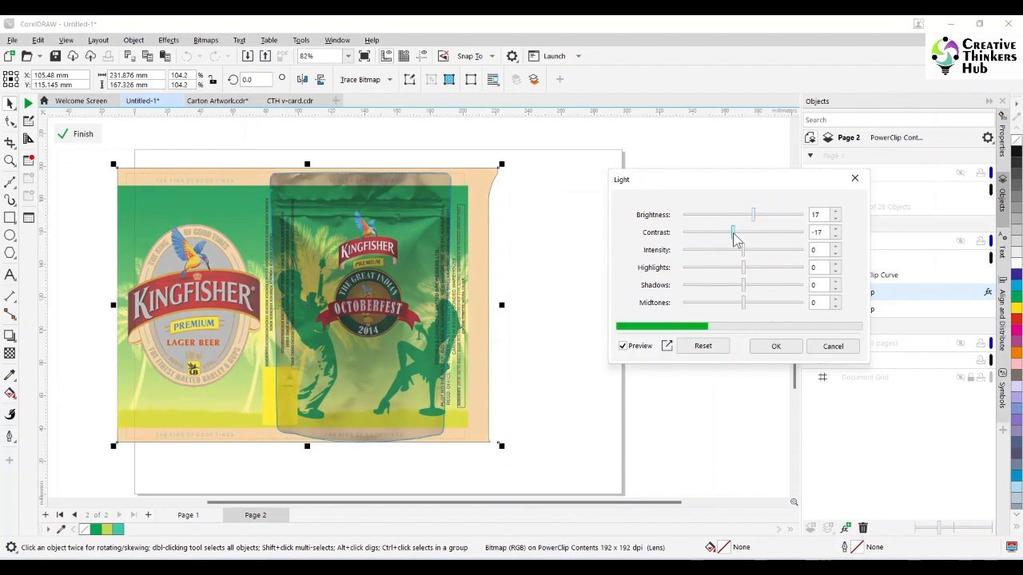
mouse_move(745, 239)
mouse_down()
mouse_move(732, 251)
mouse_move(752, 252)
mouse_up()
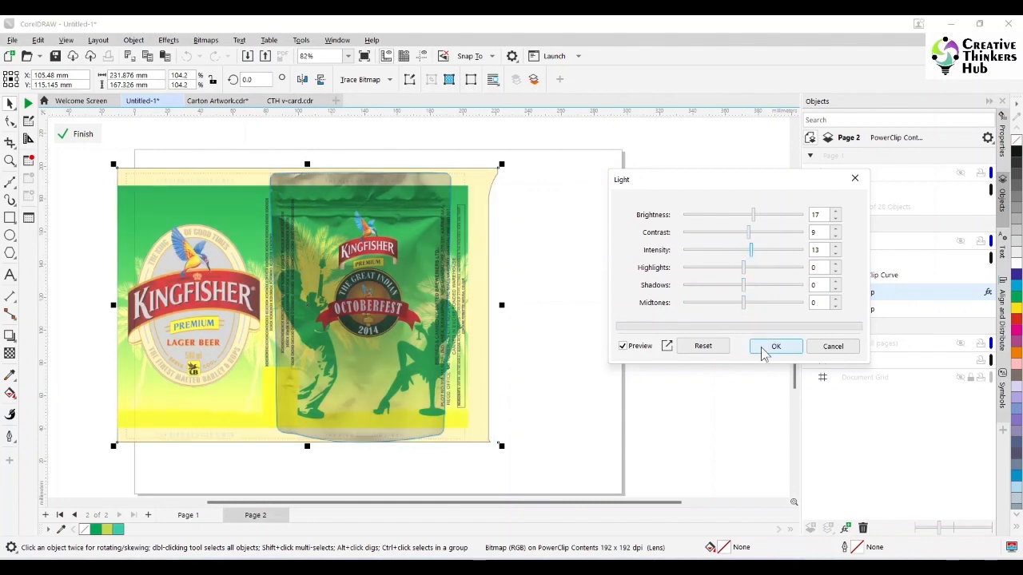
drag(744, 269, 726, 306)
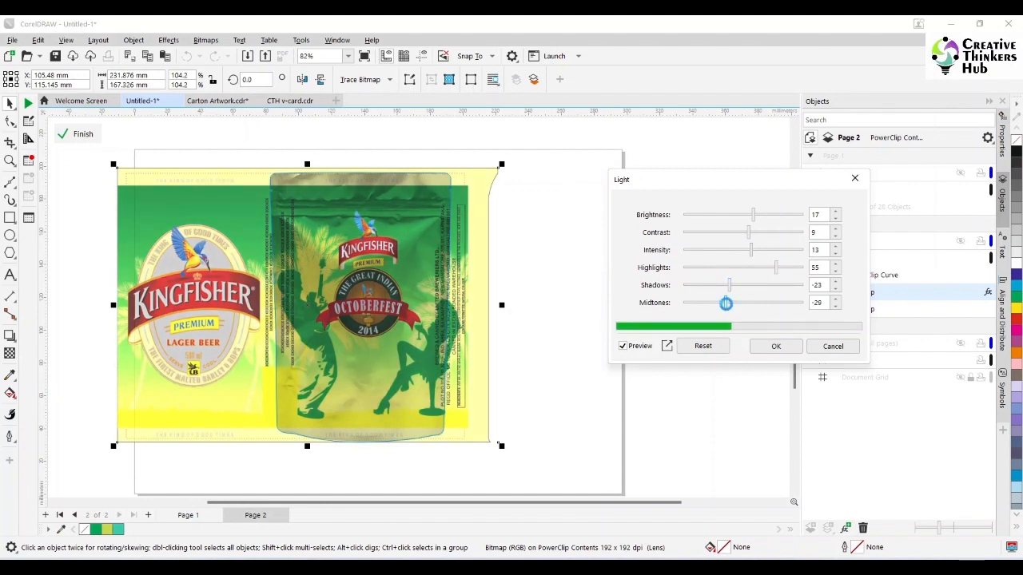
click(772, 346)
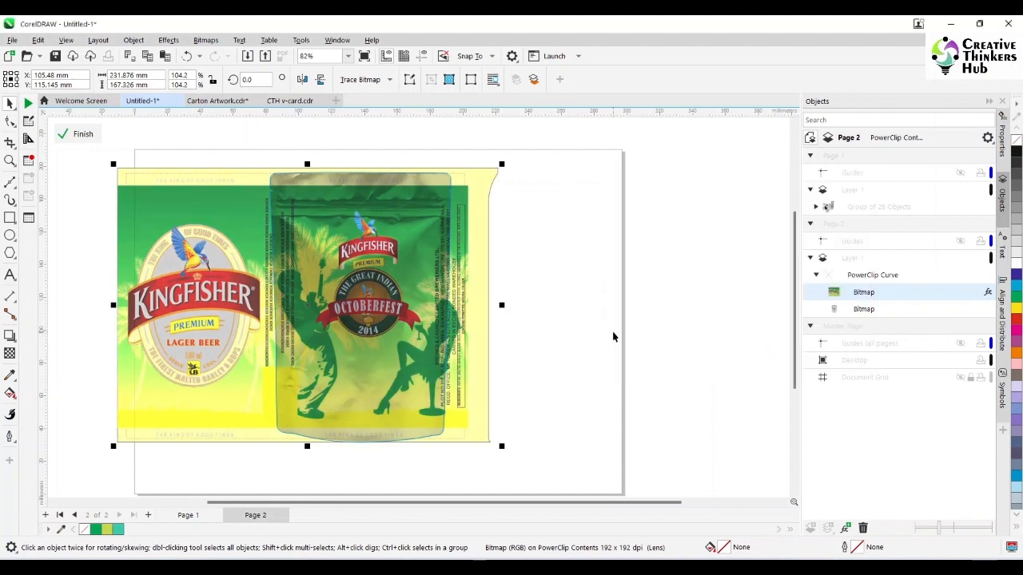
Finish editing the PowerClip contents and move the Kingfisher pouch to the left part of the page.
click(76, 135)
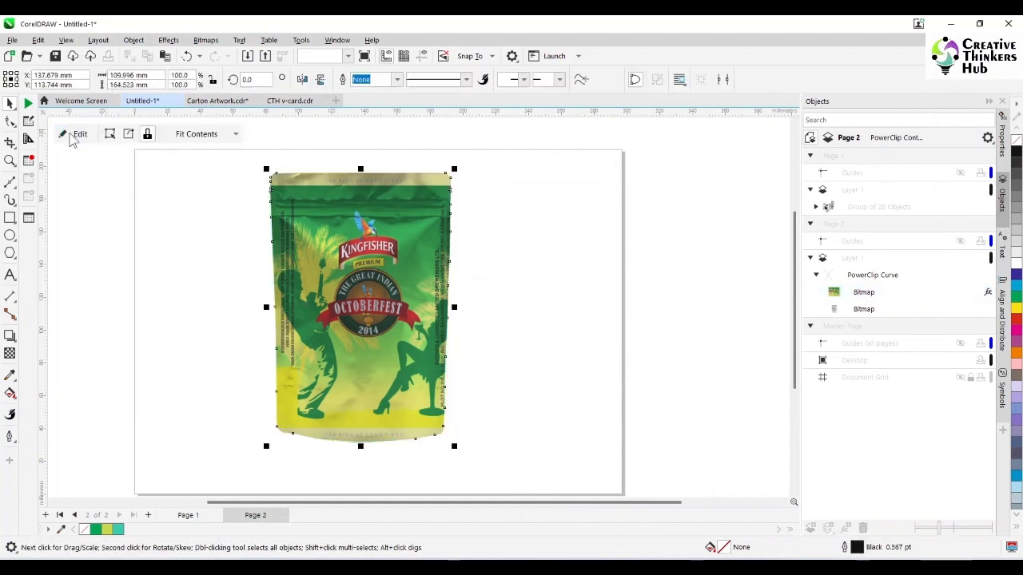
click(580, 287)
click(377, 351)
drag(345, 371, 230, 369)
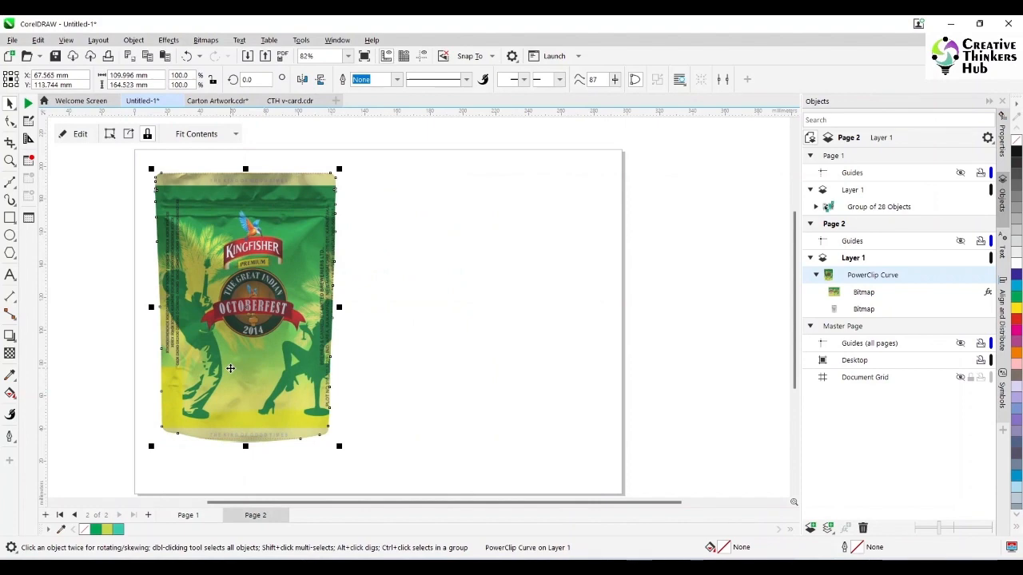
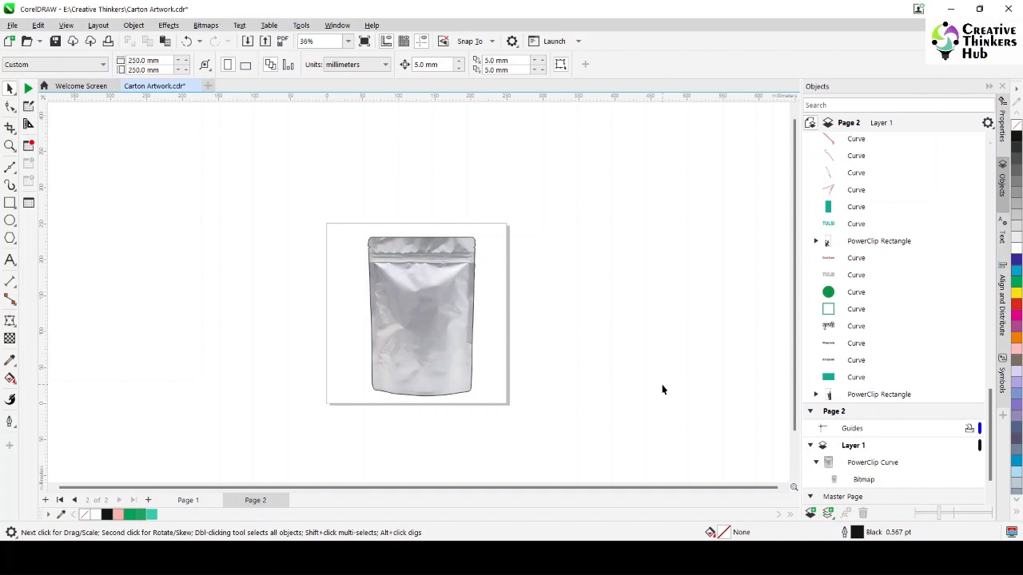
Paste the Whey Protein artwork onto page 2 of the carton file and PowerClip it inside the pouch curve.
key(ctrl+v)
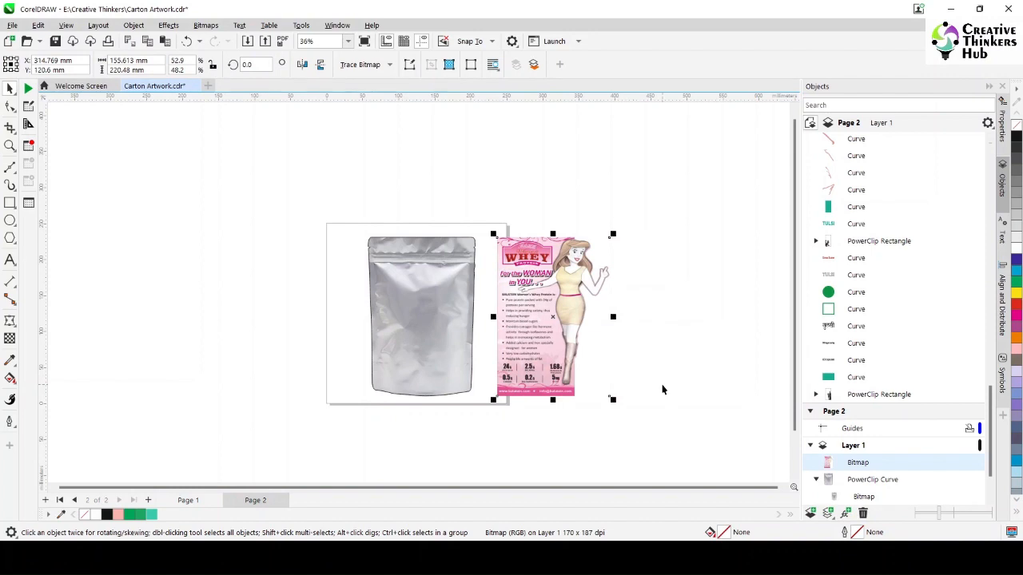
click(133, 25)
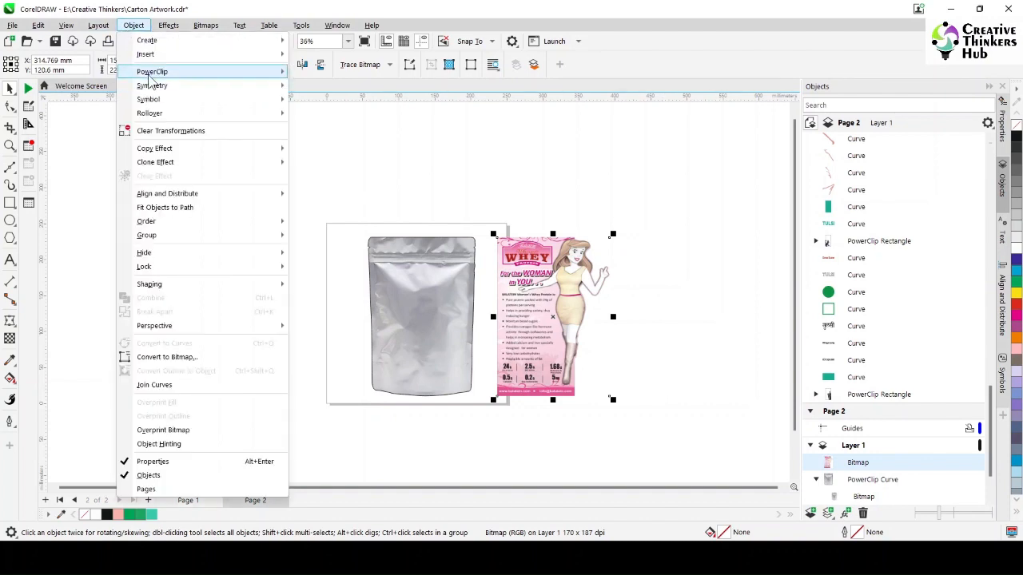
mouse_move(152, 74)
click(328, 72)
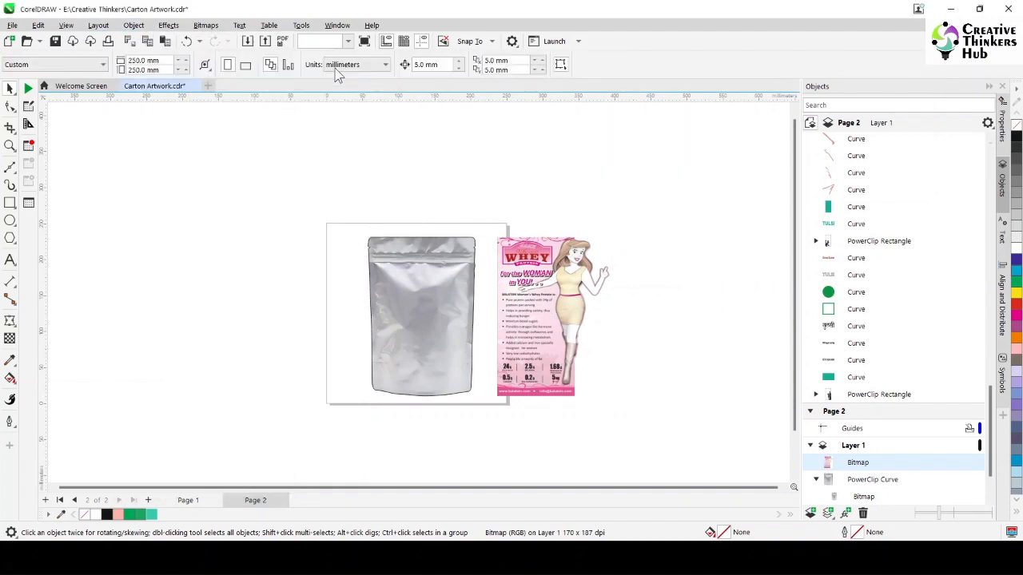
click(420, 289)
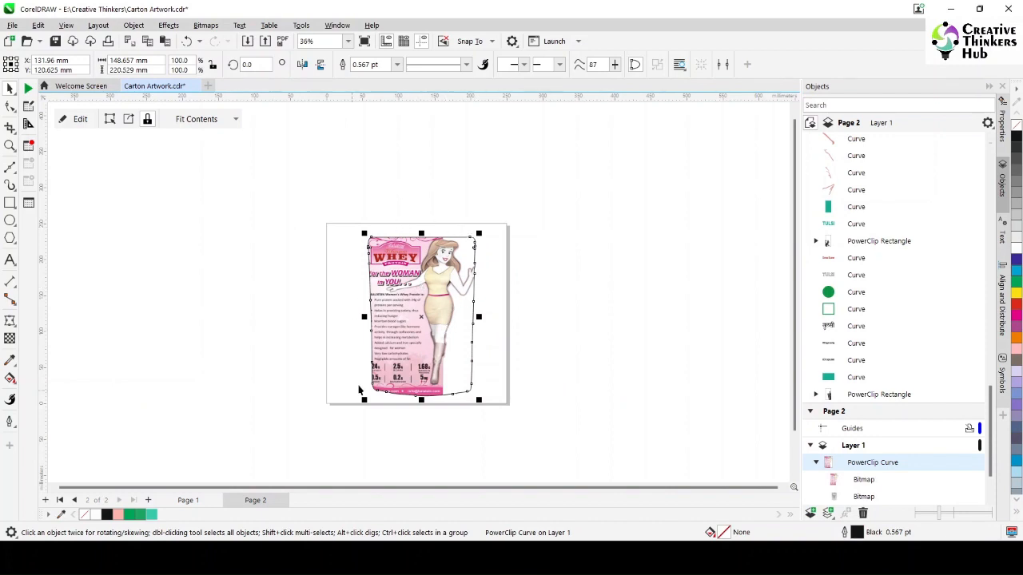
Edit the PowerClip contents and, with the Envelope tool, fit the Whey artwork's lower-left corner and its curve handles to the pouch outline.
double_click(445, 375)
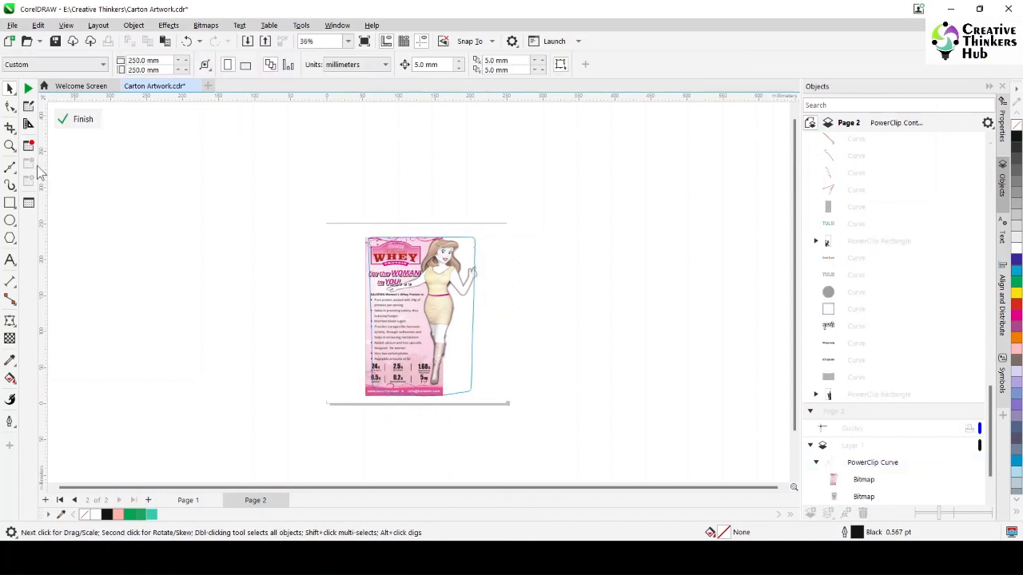
click(10, 145)
drag(348, 222, 520, 402)
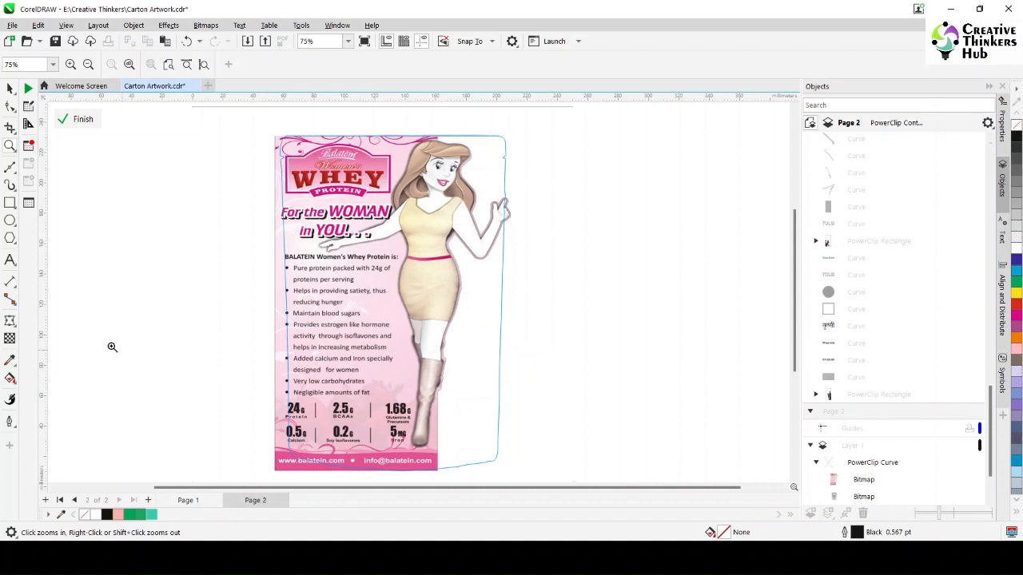
click(11, 322)
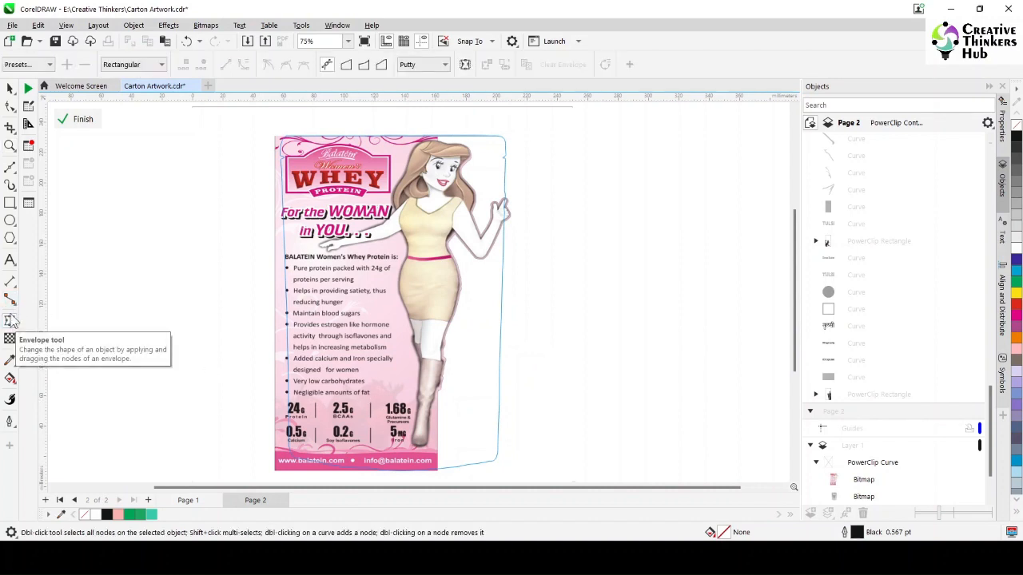
click(10, 88)
click(288, 391)
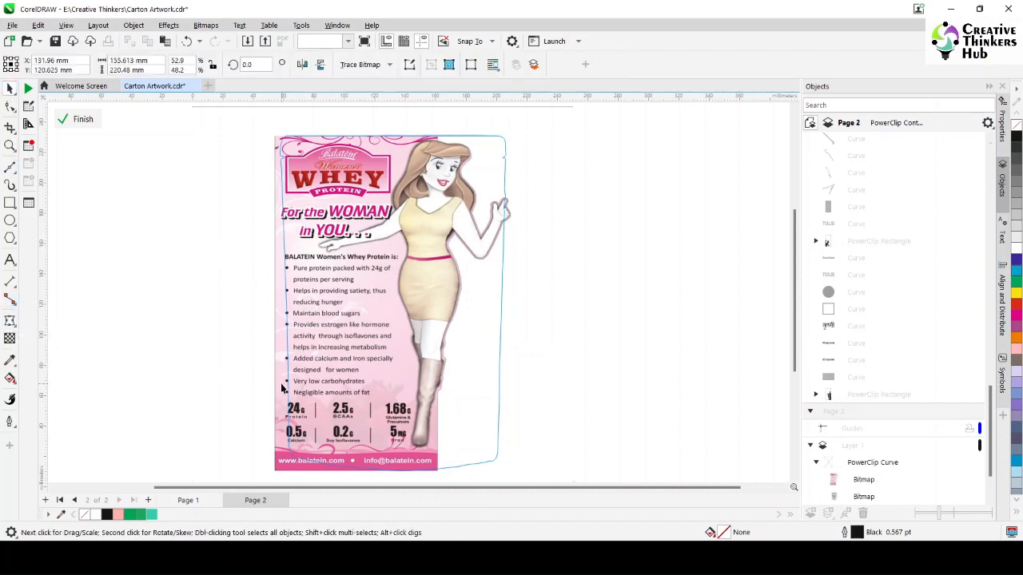
click(11, 323)
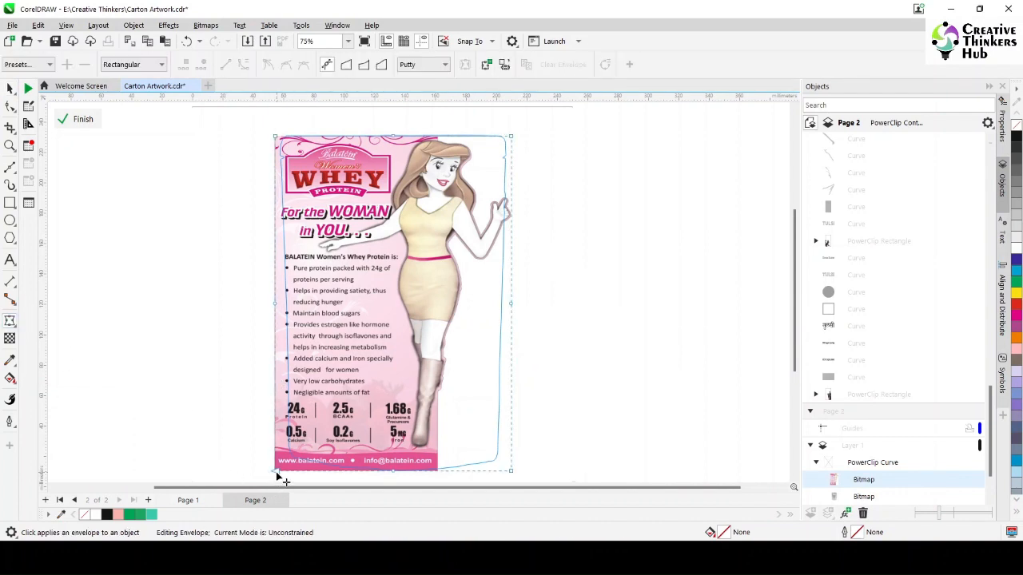
drag(279, 470, 295, 465)
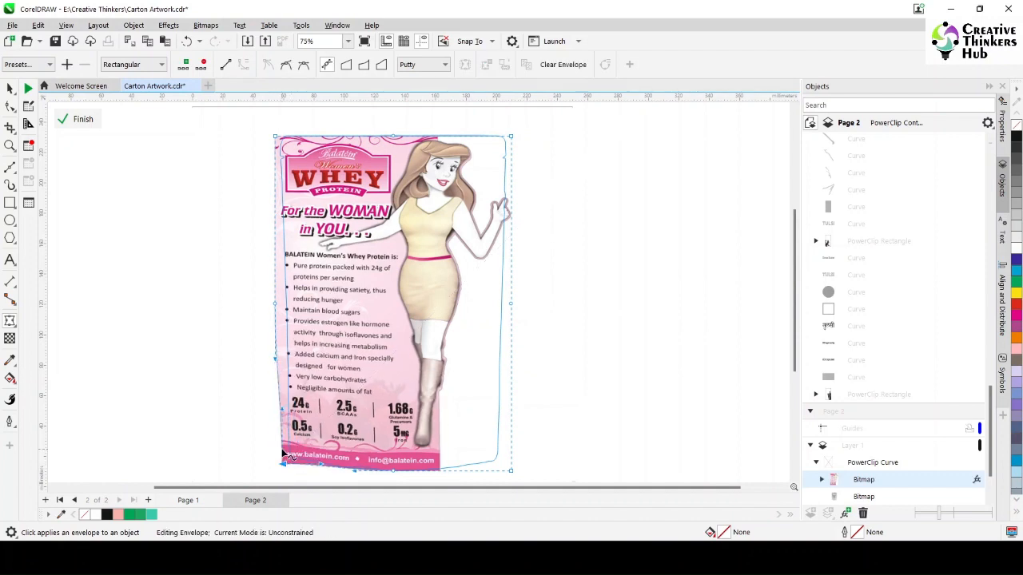
scroll(279, 465, up, 3)
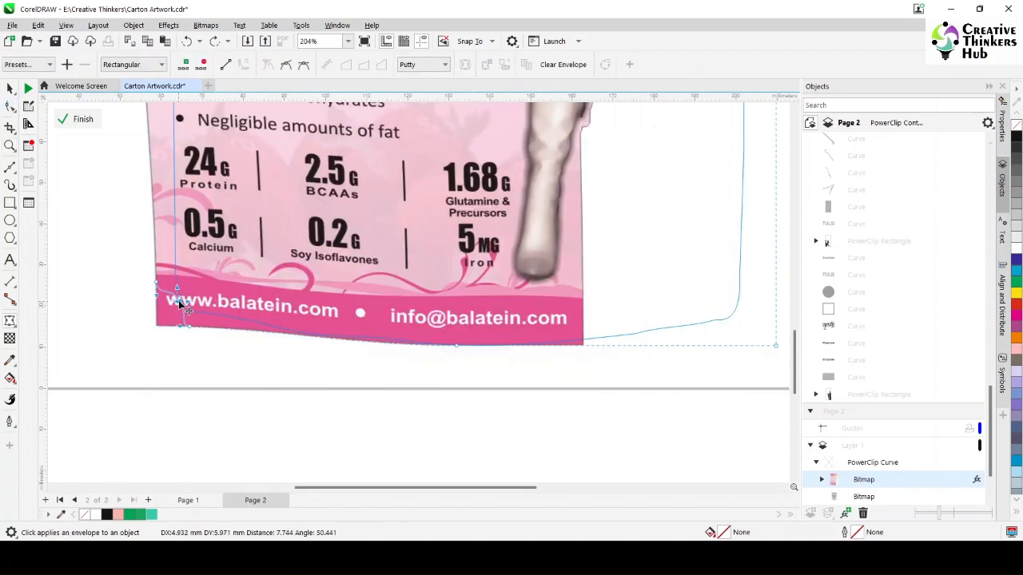
drag(190, 327, 204, 315)
drag(156, 280, 176, 268)
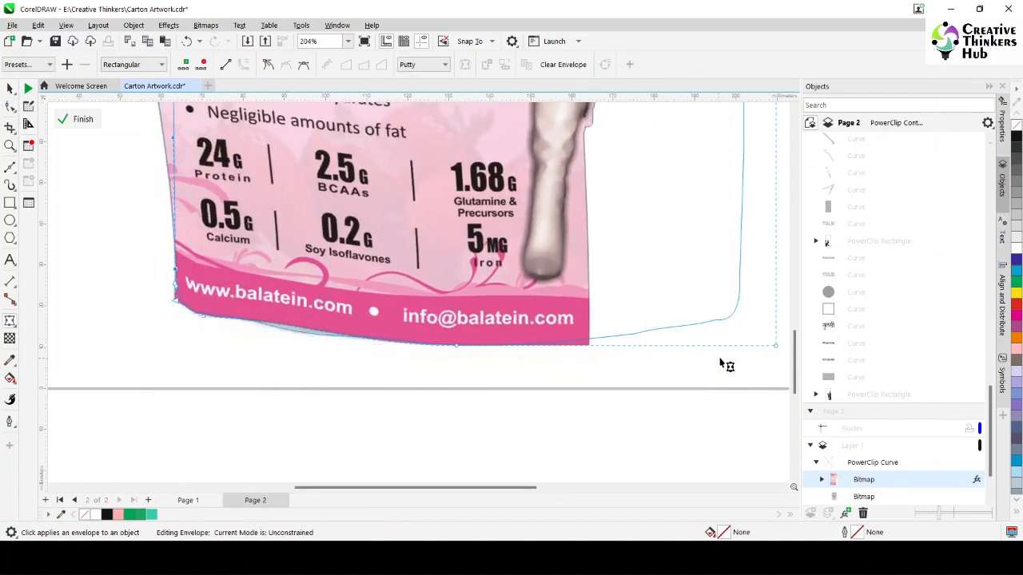
Fit the envelope's lower-right corner to the pouch and add nodes along the bottom edge to follow its curve.
drag(776, 347, 734, 316)
click(655, 320)
click(184, 65)
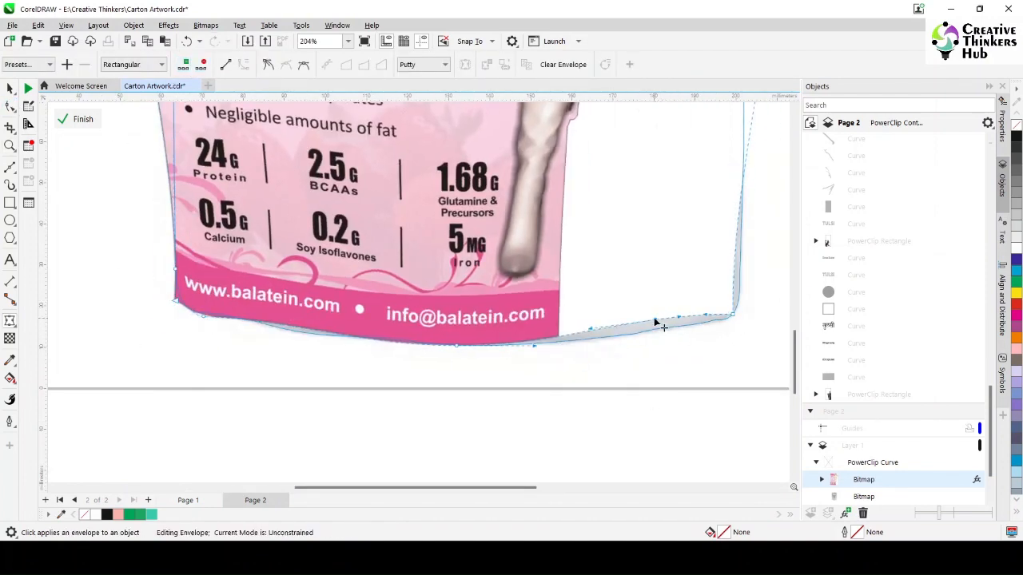
drag(655, 319, 658, 329)
click(308, 331)
click(184, 65)
drag(305, 333, 301, 335)
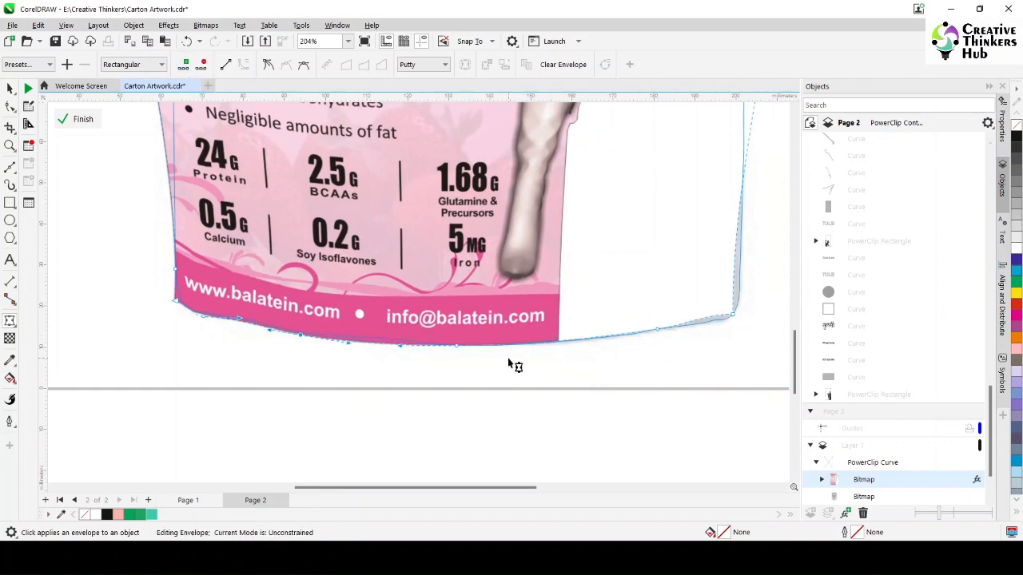
drag(456, 345, 456, 351)
drag(732, 315, 741, 321)
Move the envelope's left and right side nodes and both upper corners in to the pouch outline.
drag(794, 352, 795, 276)
drag(145, 350, 163, 350)
drag(769, 346, 758, 345)
scroll(792, 292, up, 5)
drag(769, 145, 761, 144)
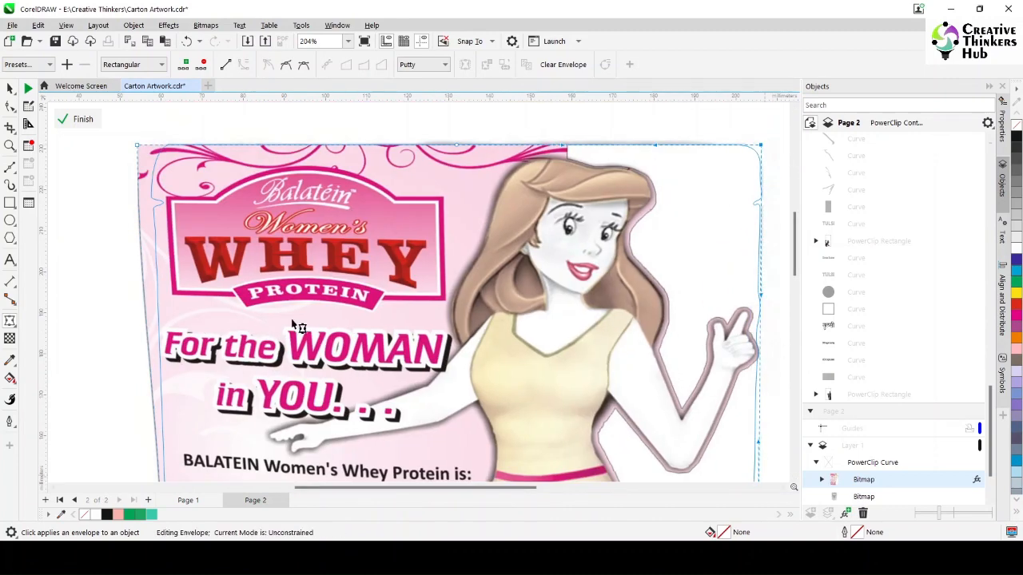
drag(138, 148, 152, 145)
scroll(325, 248, down, 2)
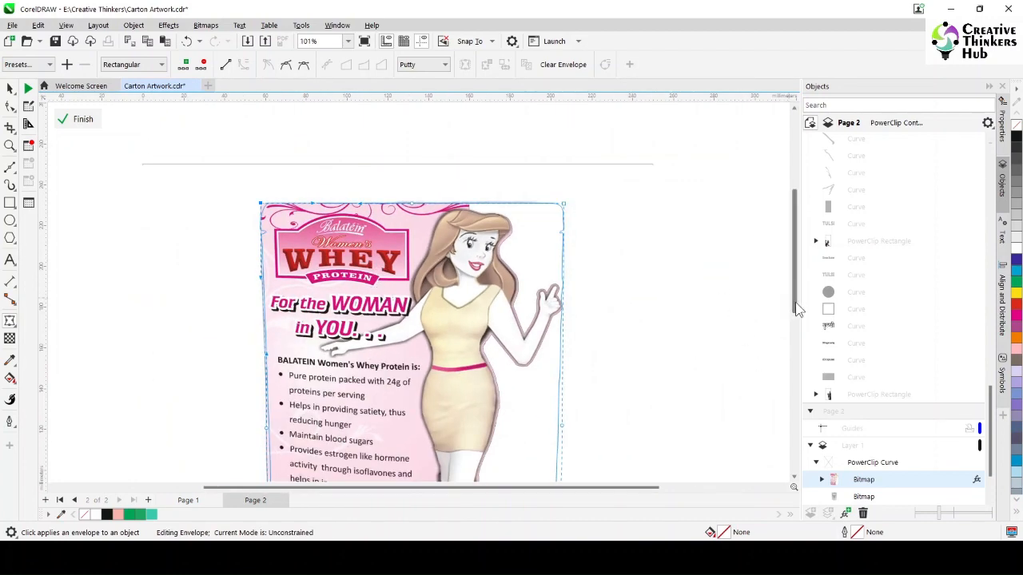
drag(793, 302, 797, 369)
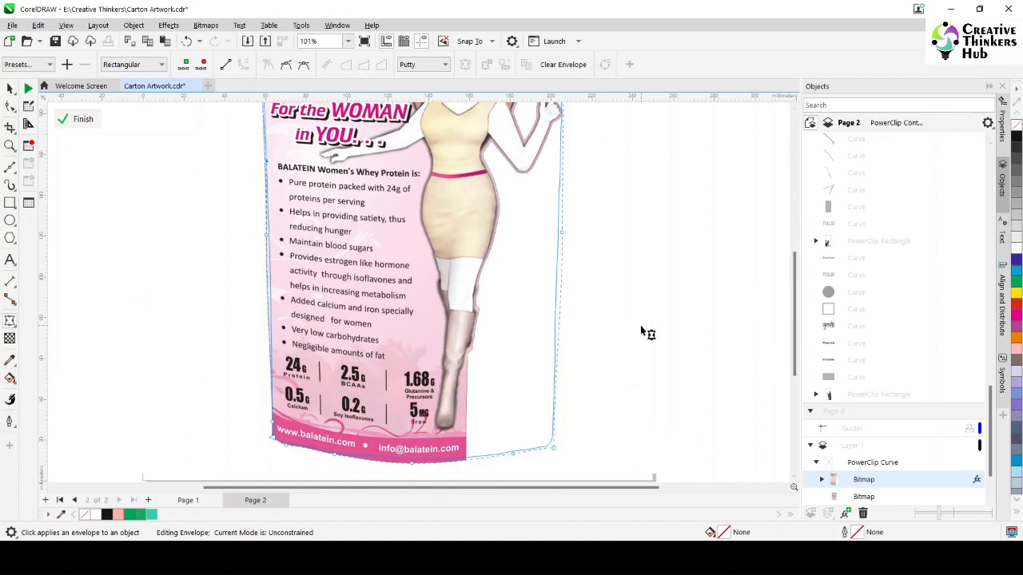
scroll(641, 329, up, 1)
scroll(640, 330, up, 1)
scroll(641, 329, down, 3)
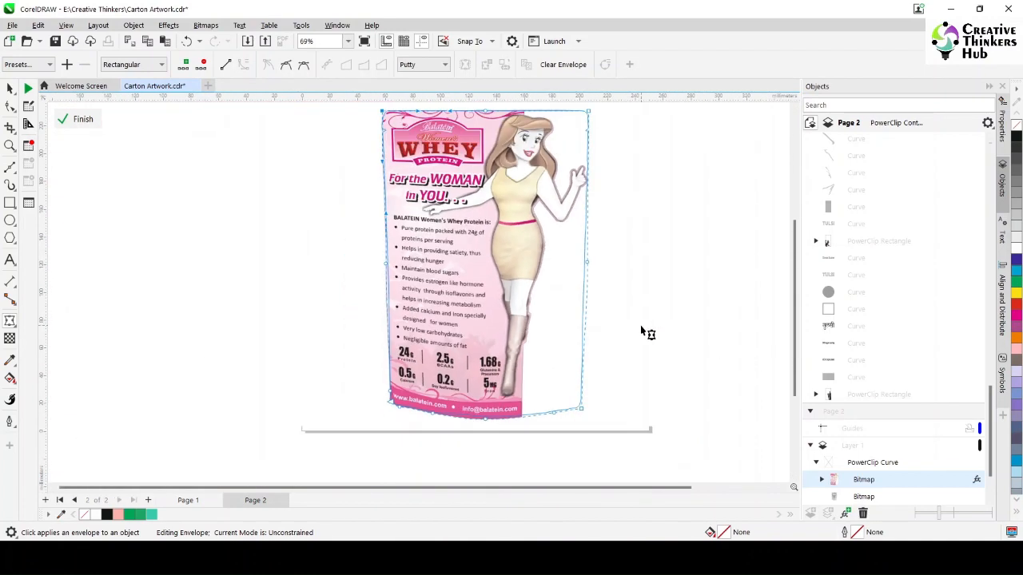
Apply a uniform transparency of 50 to the warped Whey artwork.
click(9, 89)
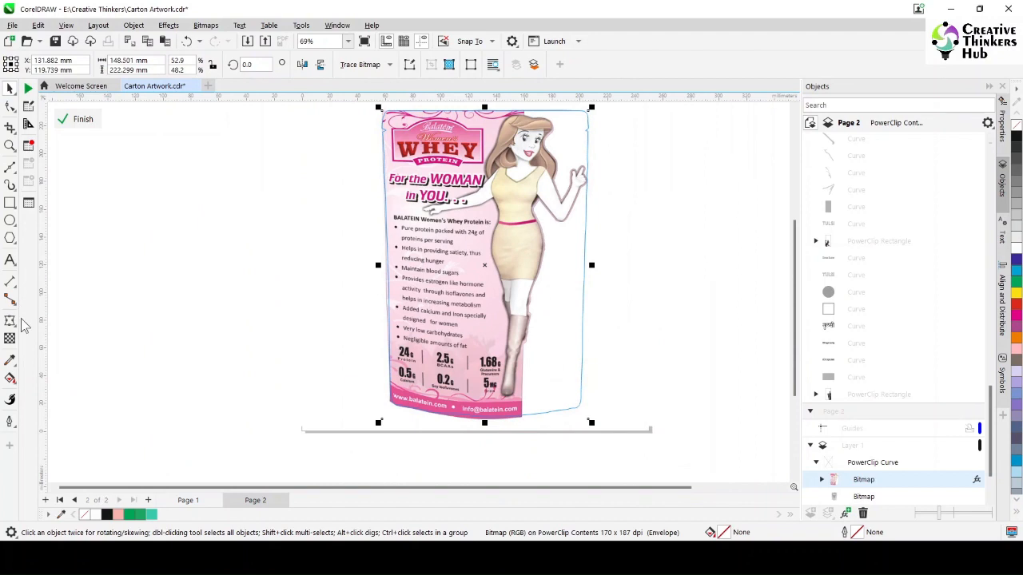
click(10, 339)
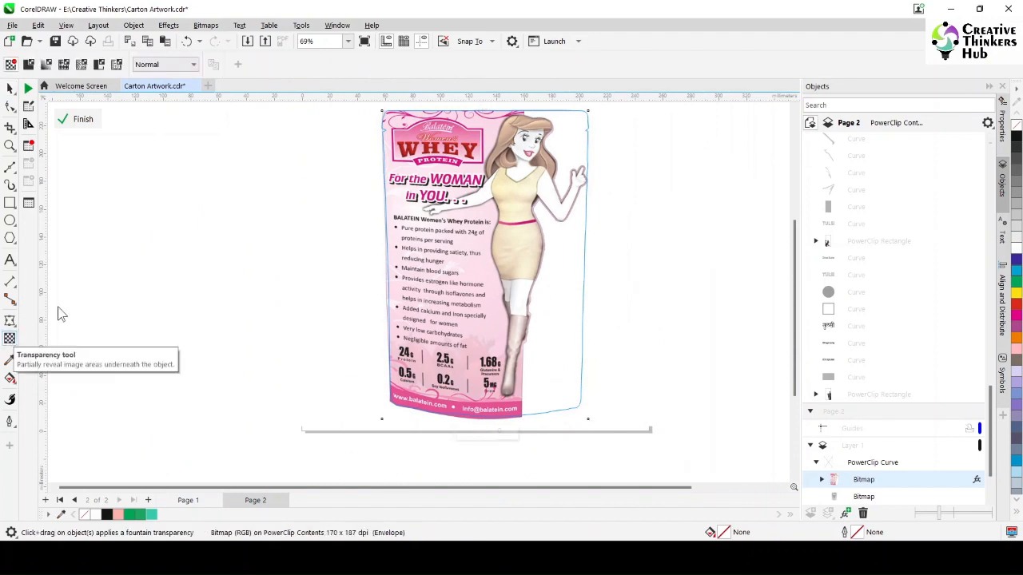
click(152, 67)
click(31, 65)
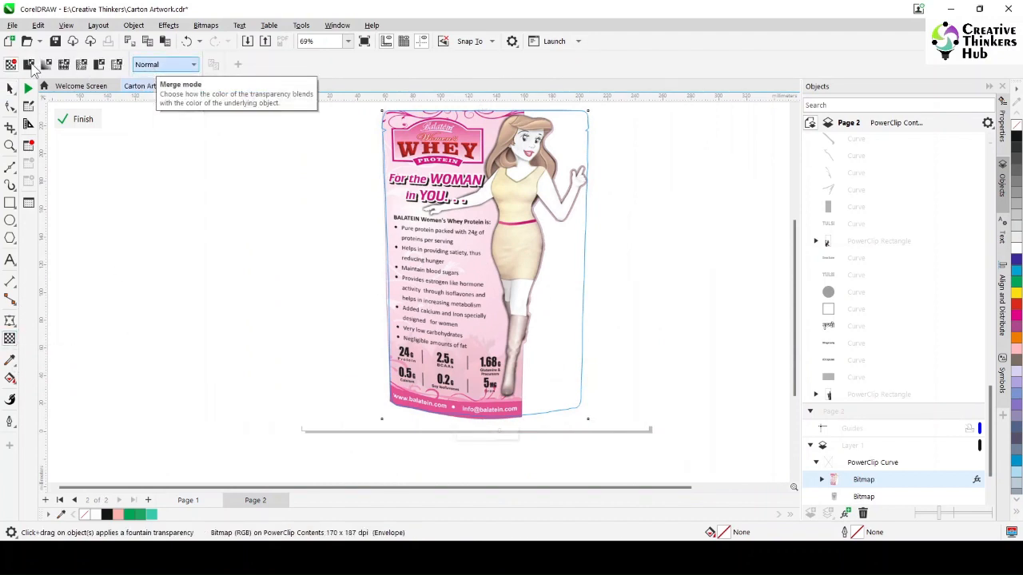
click(30, 65)
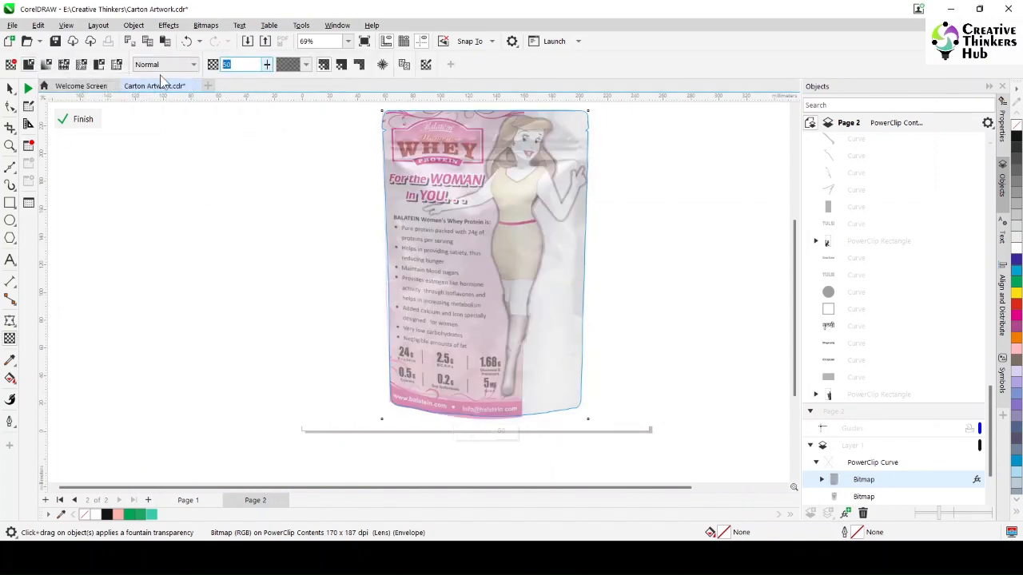
Set the warped Whey artwork's transparency to 40 and apply a Gamma adjustment of 0.46 to it.
text(4)
key(Return)
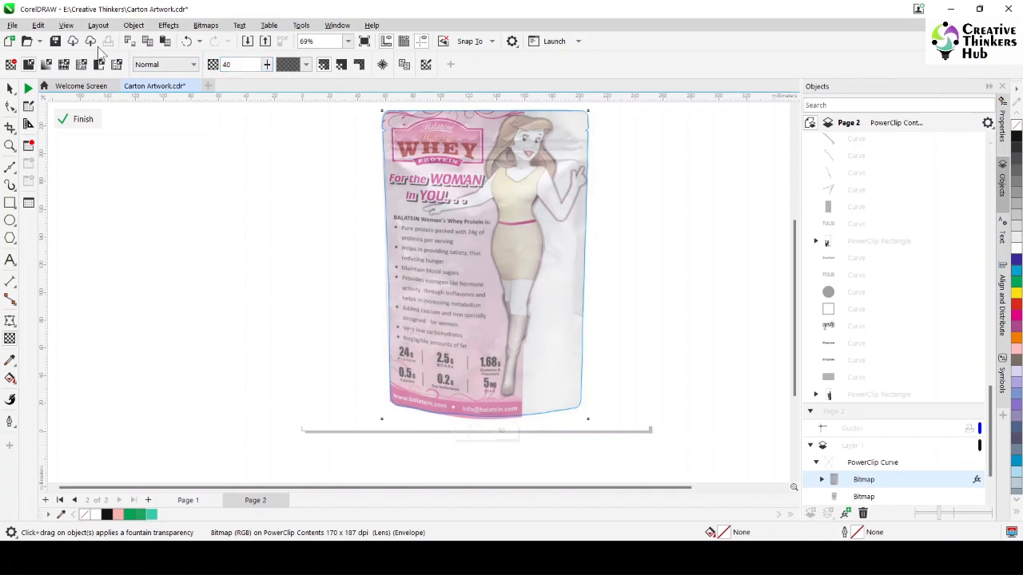
click(10, 89)
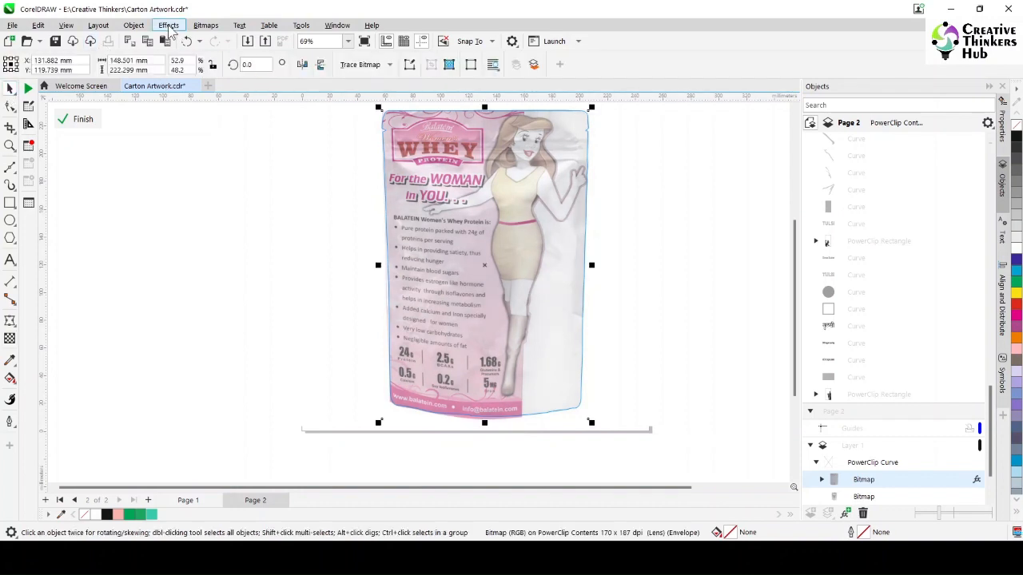
click(168, 25)
mouse_move(192, 72)
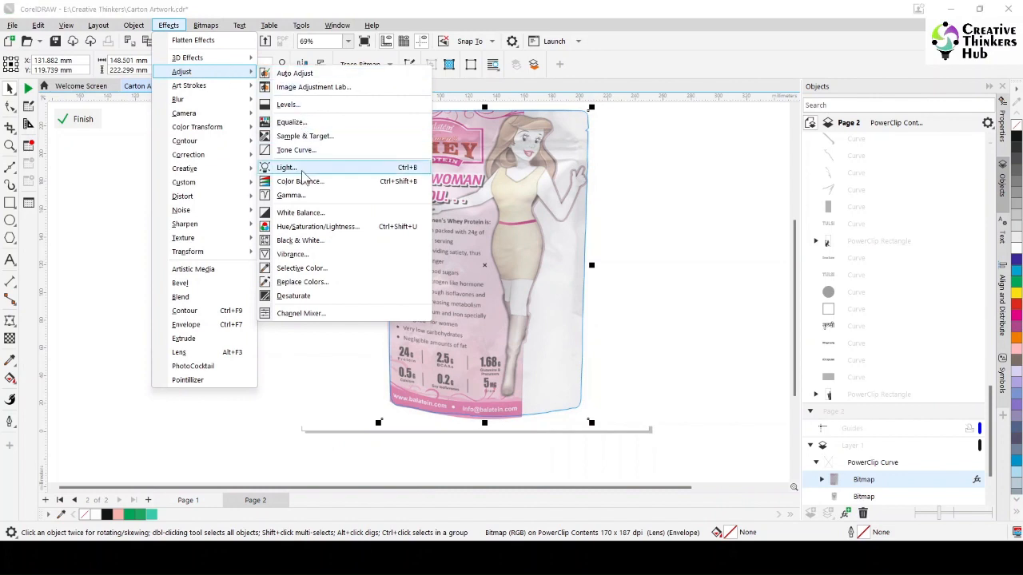
click(297, 200)
drag(531, 231, 811, 215)
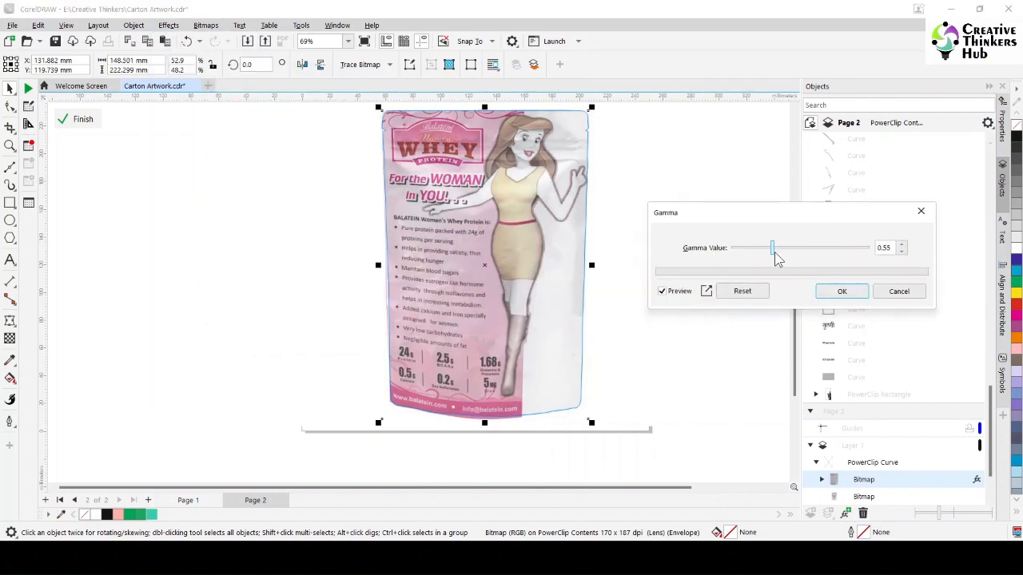
mouse_move(776, 258)
mouse_down()
mouse_move(762, 256)
mouse_move(790, 257)
mouse_move(754, 258)
mouse_move(769, 258)
mouse_up()
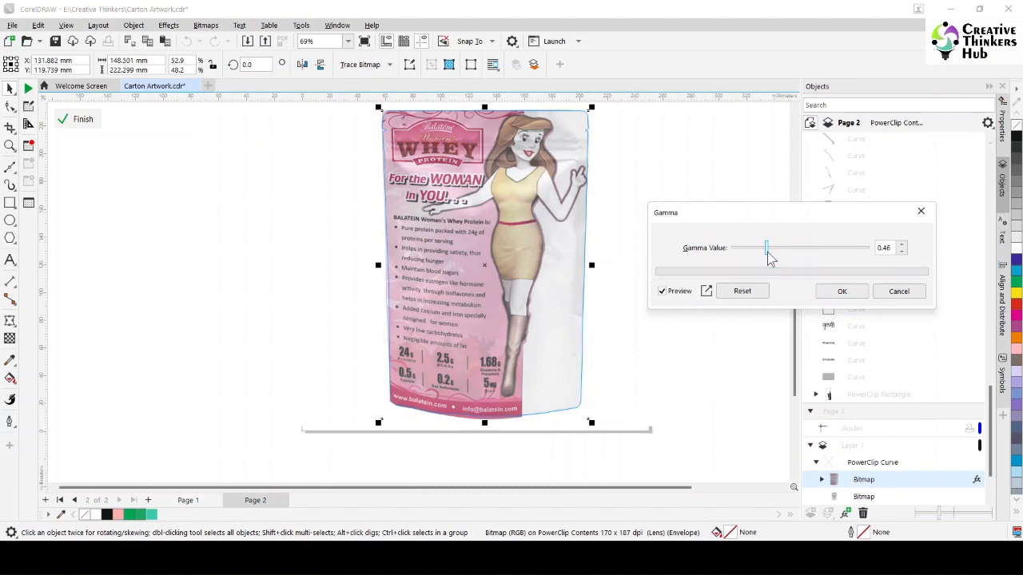
click(842, 291)
Set the Whey artwork's uniform transparency to 50.
click(10, 339)
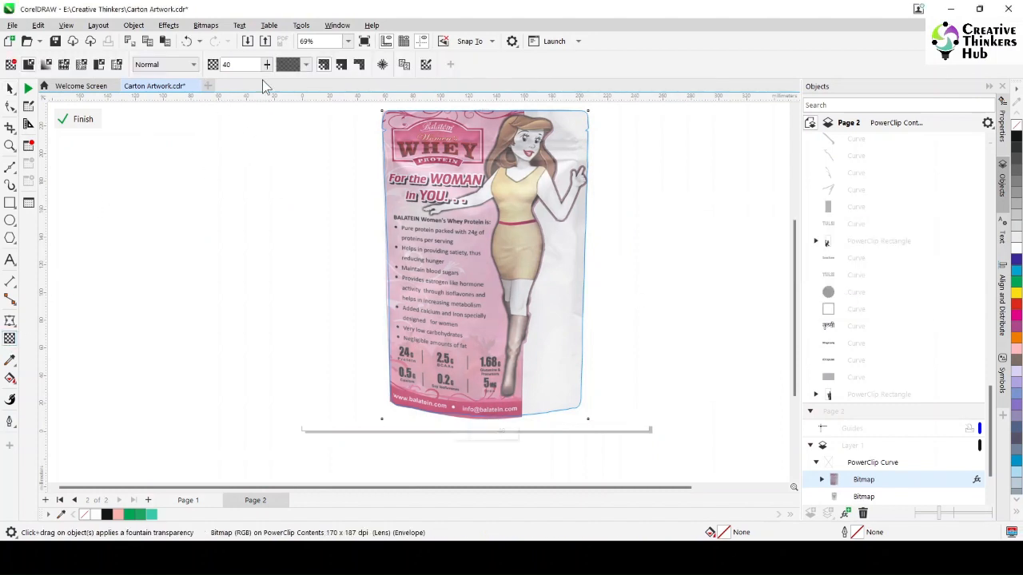
text(50)
key(Return)
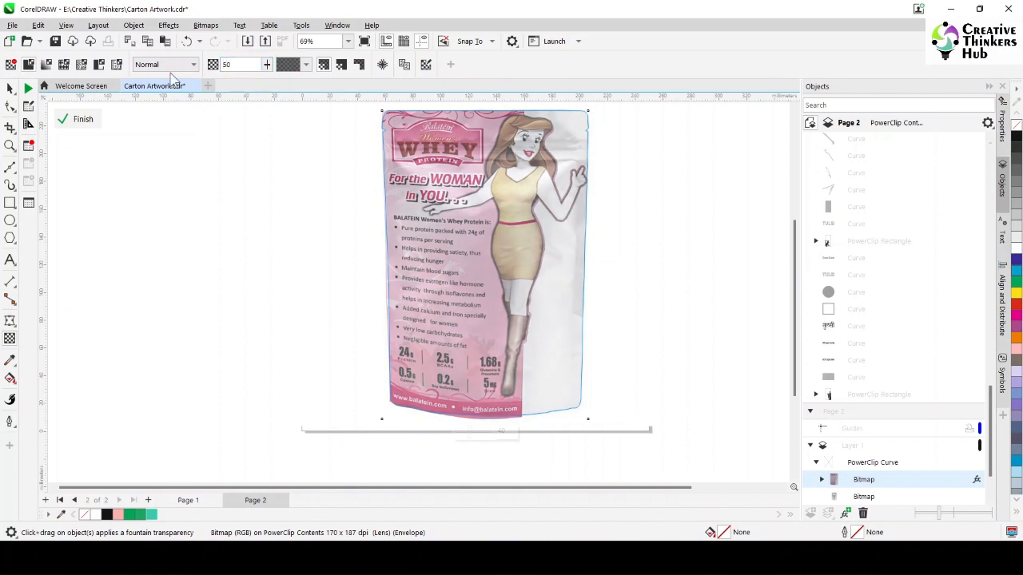
Reset the Light adjustment and apply brightness -19, contrast 10, intensity -16, highlights 24, shadows -15 and midtones -16 to the Whey artwork.
click(169, 24)
mouse_move(180, 72)
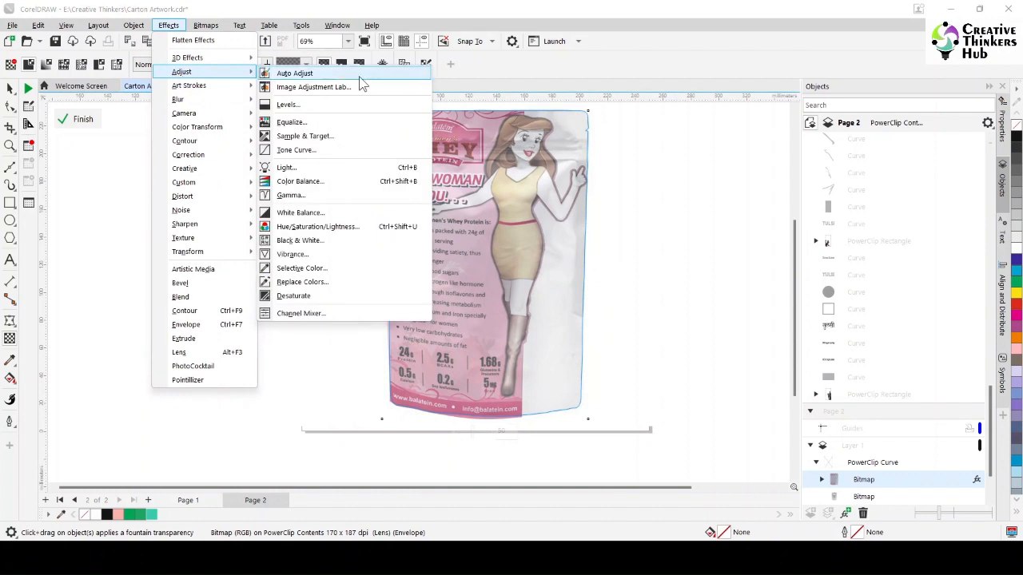
click(306, 167)
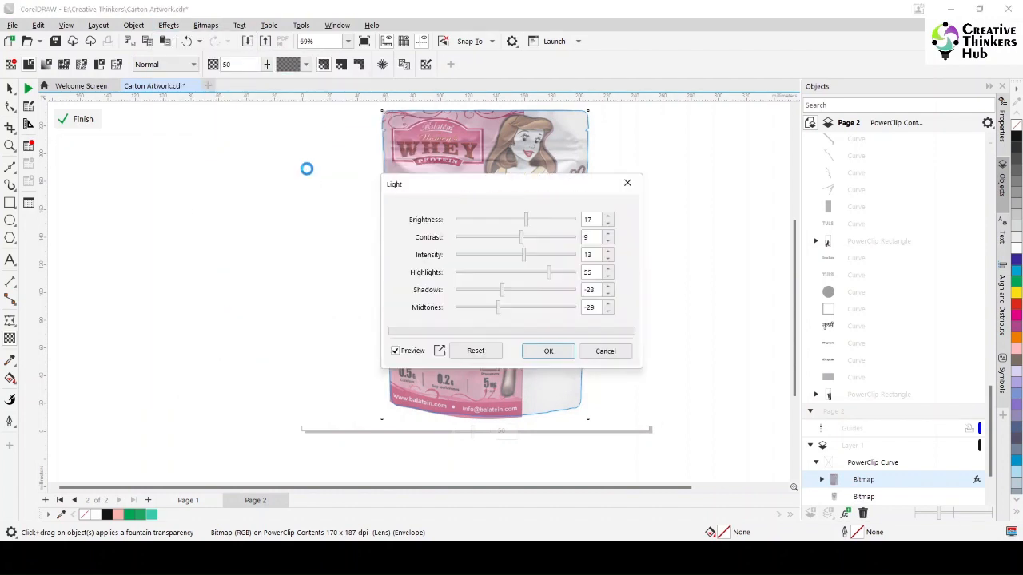
drag(463, 183, 735, 169)
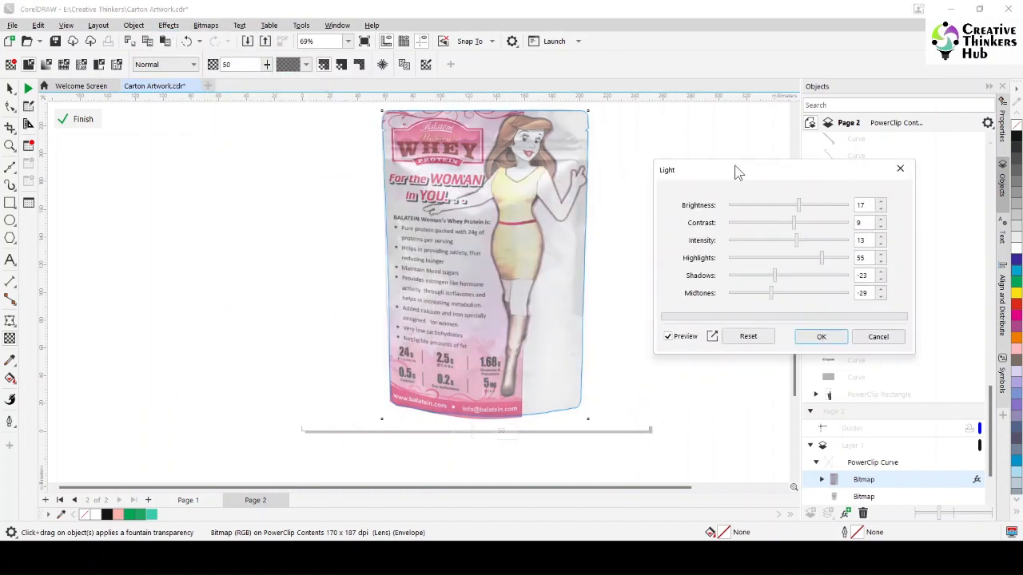
click(747, 336)
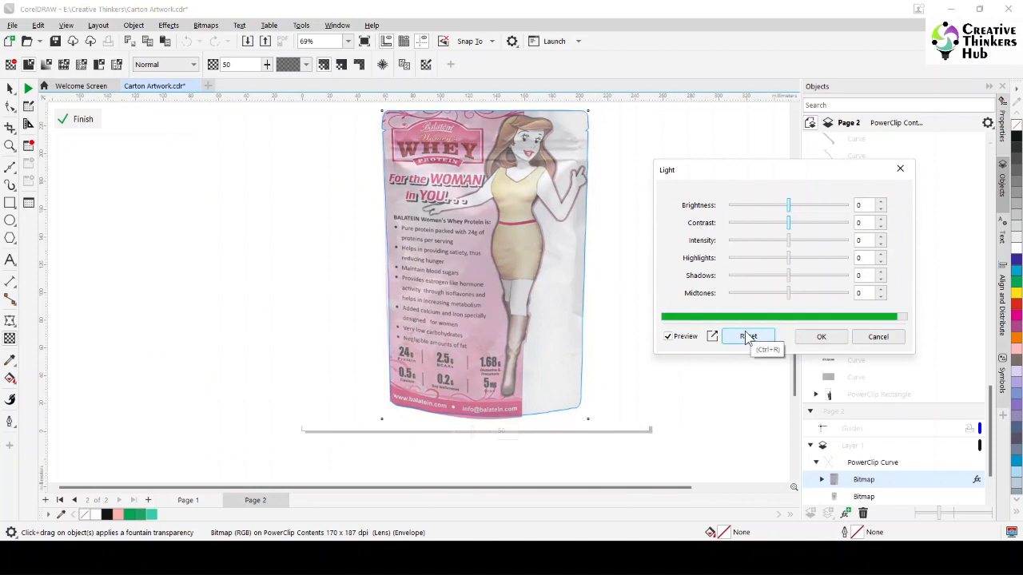
mouse_move(789, 206)
mouse_down()
mouse_move(804, 207)
mouse_move(777, 224)
mouse_move(790, 241)
mouse_move(792, 206)
mouse_up()
drag(789, 258, 753, 293)
mouse_move(780, 258)
mouse_down()
mouse_move(808, 257)
mouse_move(782, 260)
mouse_move(781, 240)
mouse_up()
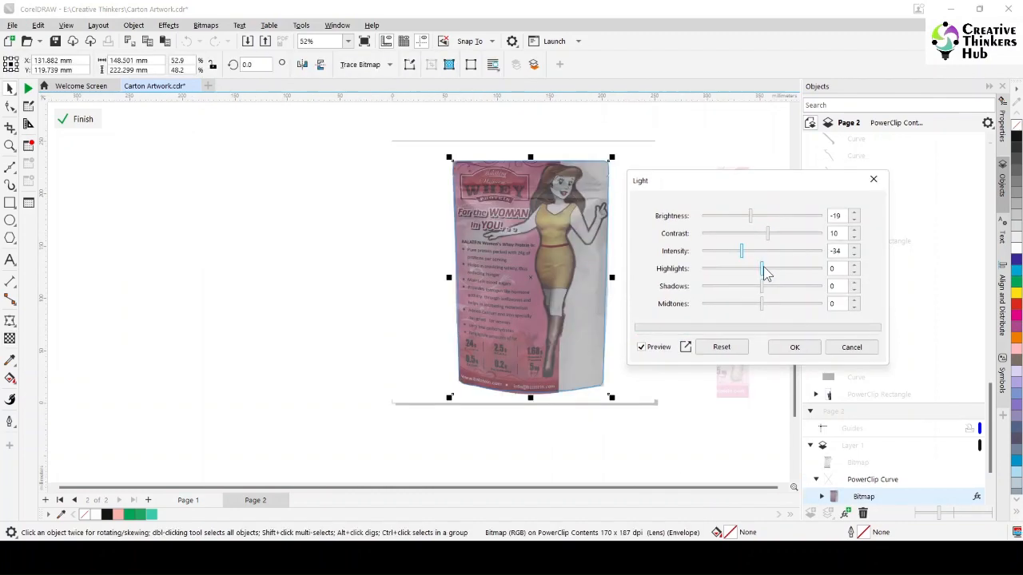
drag(763, 266, 748, 286)
drag(740, 183, 262, 168)
drag(270, 272, 275, 290)
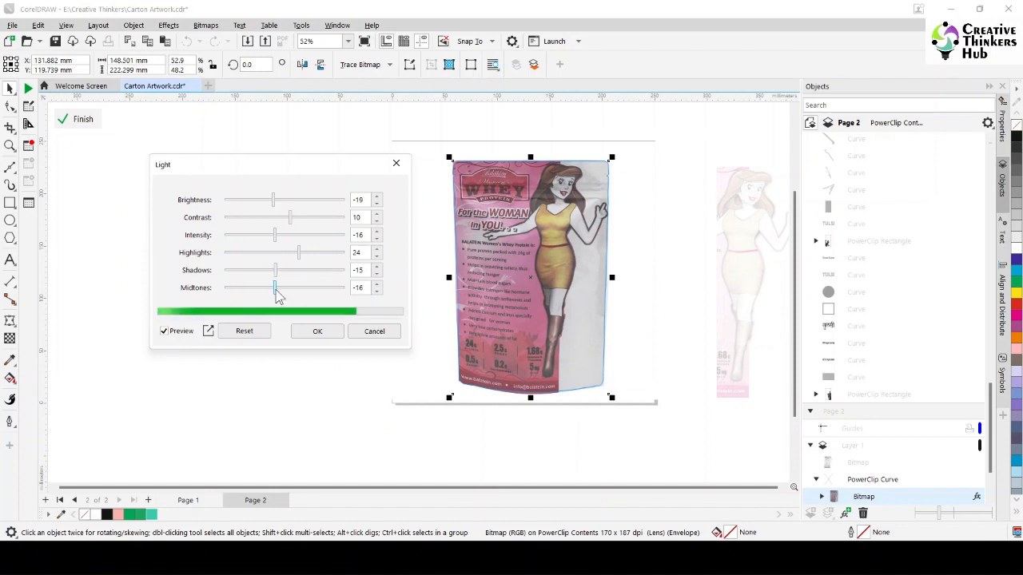
click(322, 333)
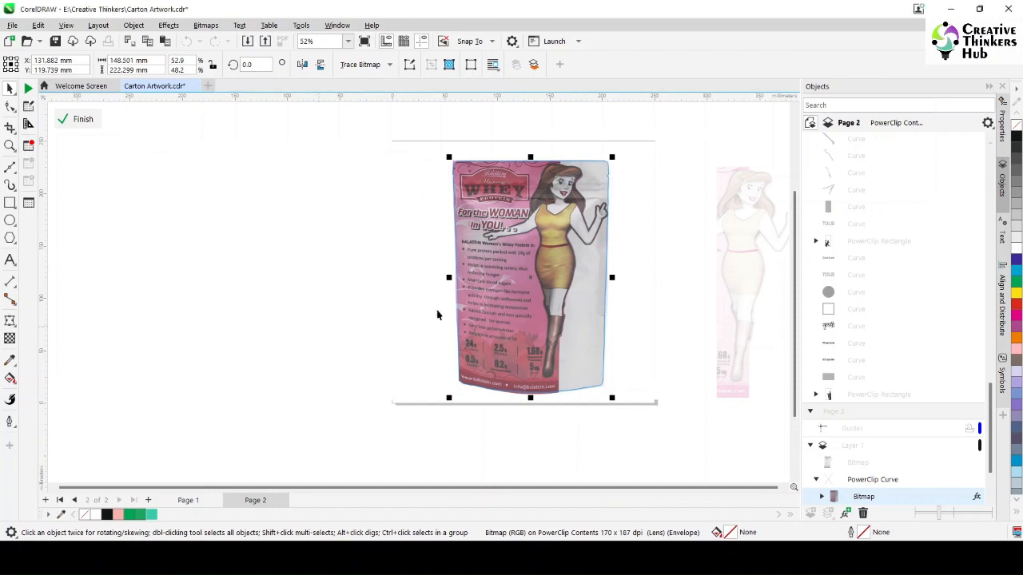
Finish editing the PowerClip contents and review the pouch mockup beside the original artwork, fitting the page height to the view.
click(74, 119)
click(251, 242)
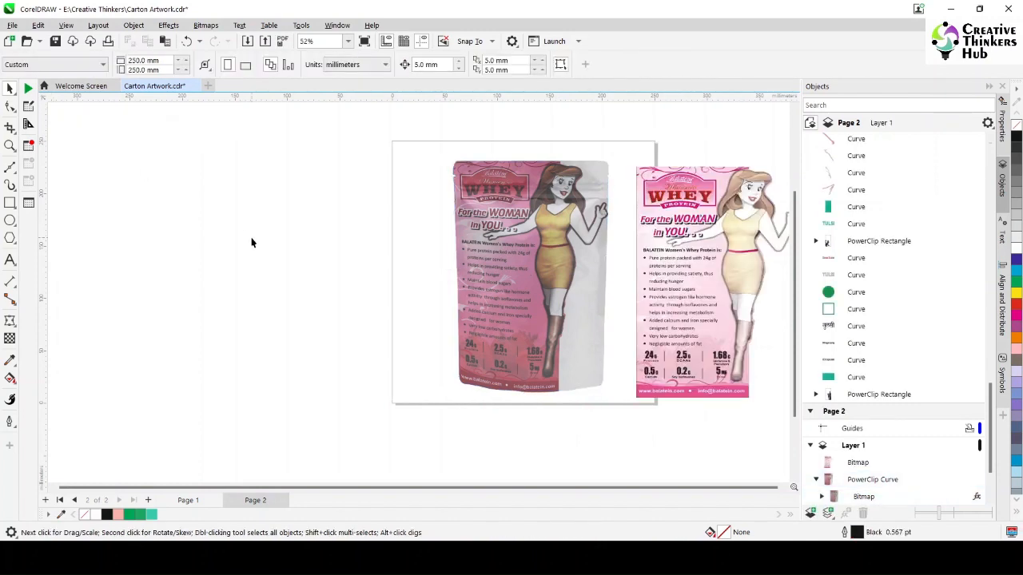
click(516, 332)
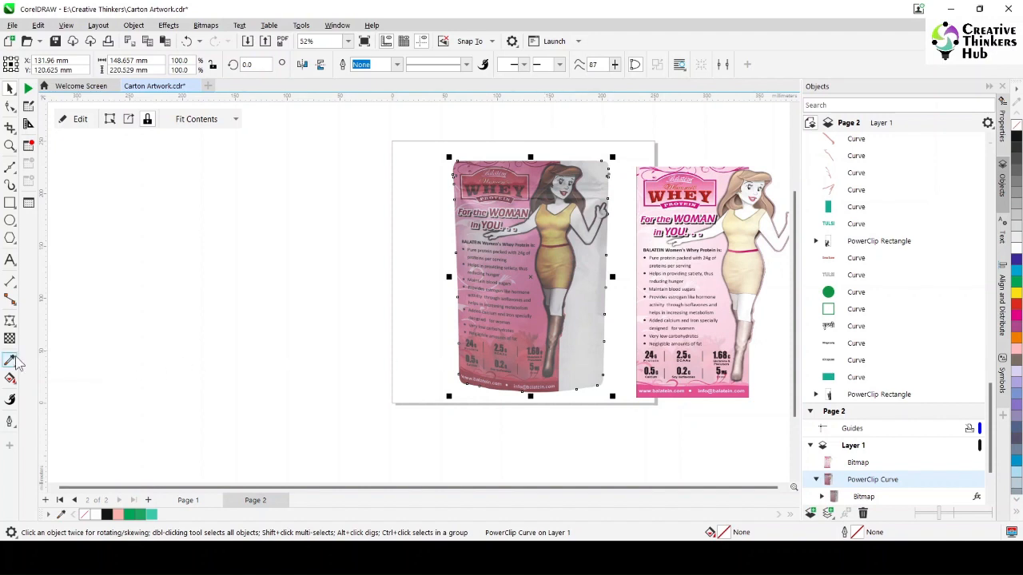
click(192, 350)
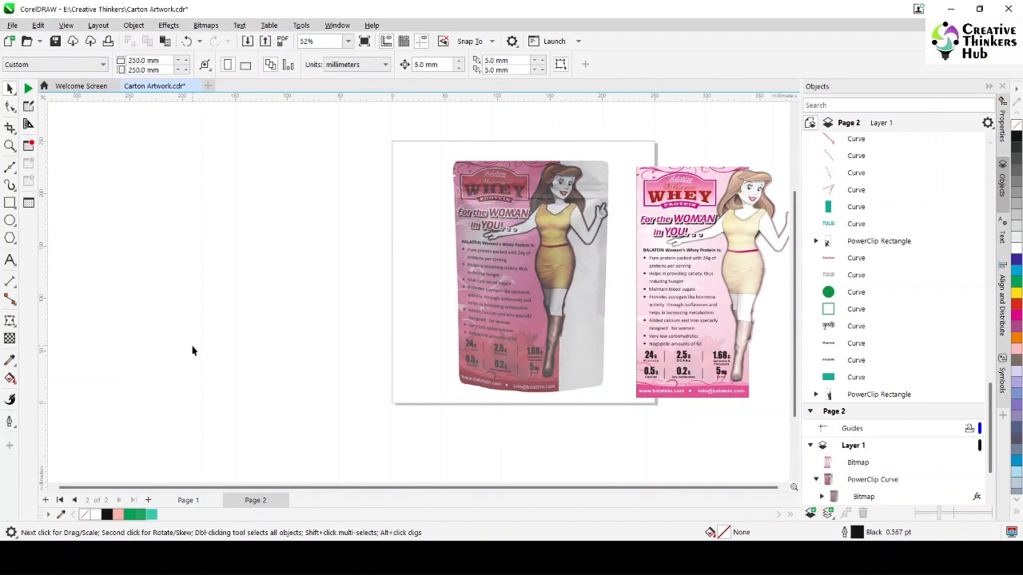
key(F4)
click(348, 40)
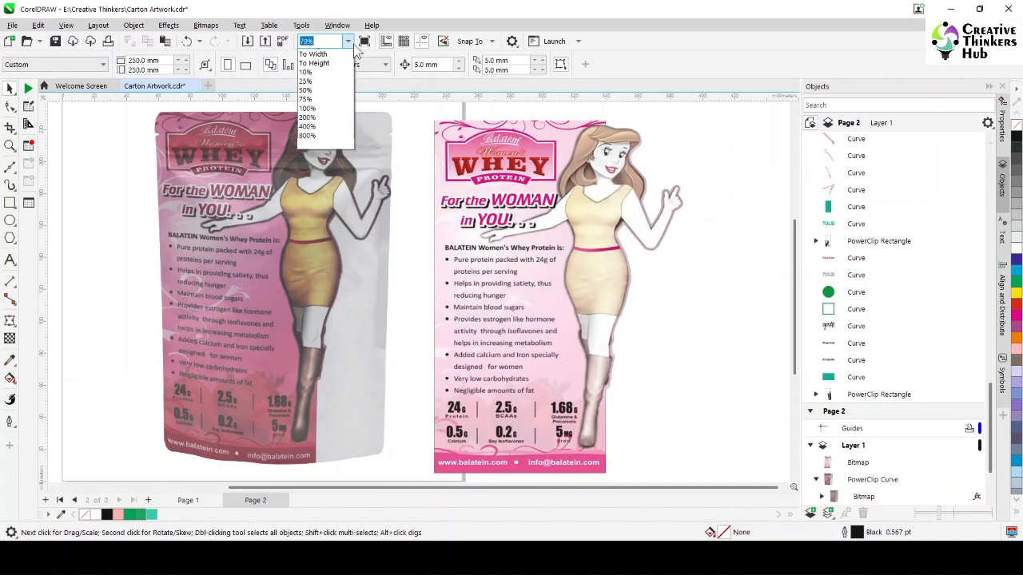
click(324, 67)
Copy the Tulsi carton's front and side panels from Page 1 onto a new page inserted after it, placing them outside the page's upper-left area.
click(188, 500)
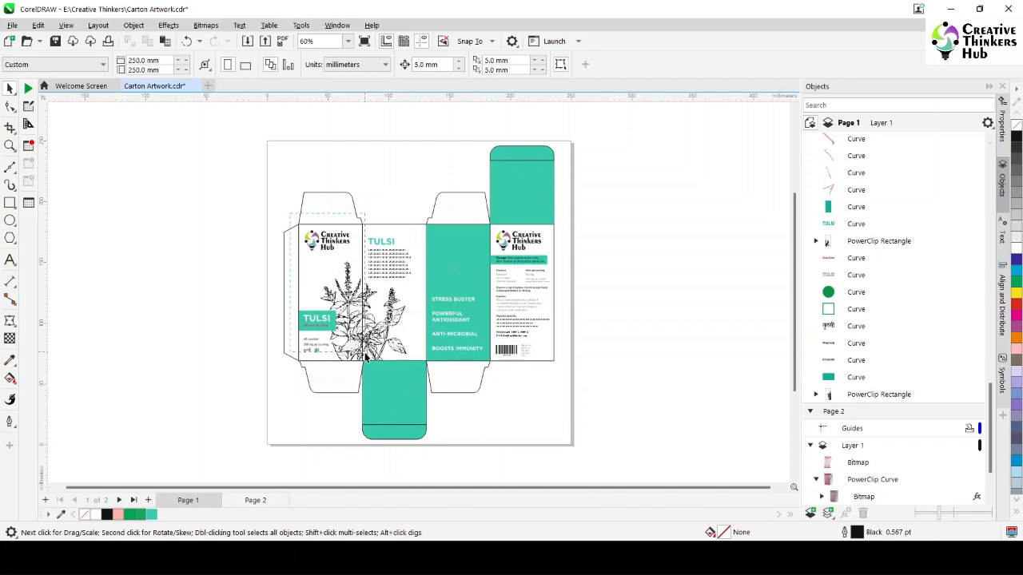
drag(366, 358, 429, 366)
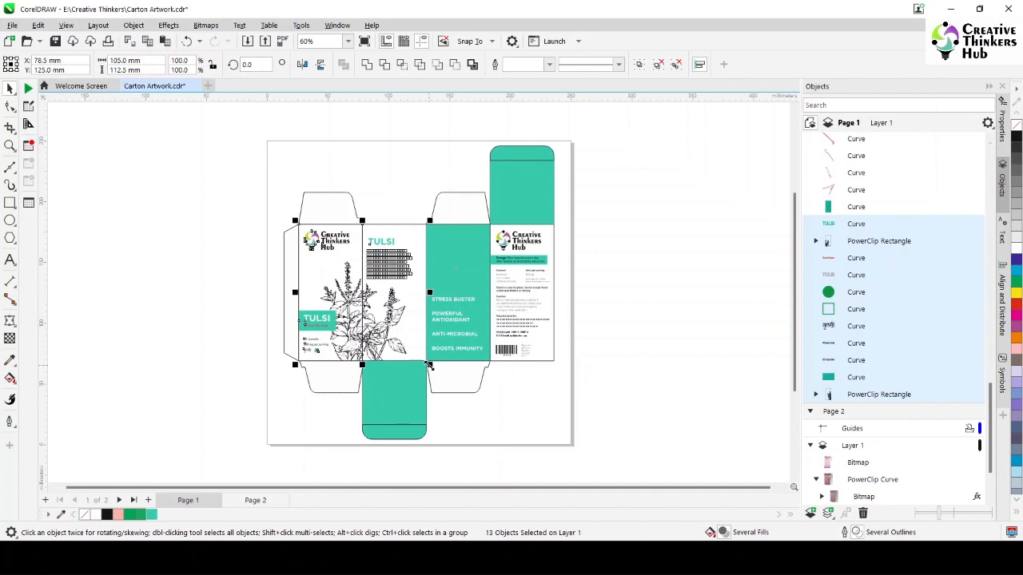
right_click(192, 500)
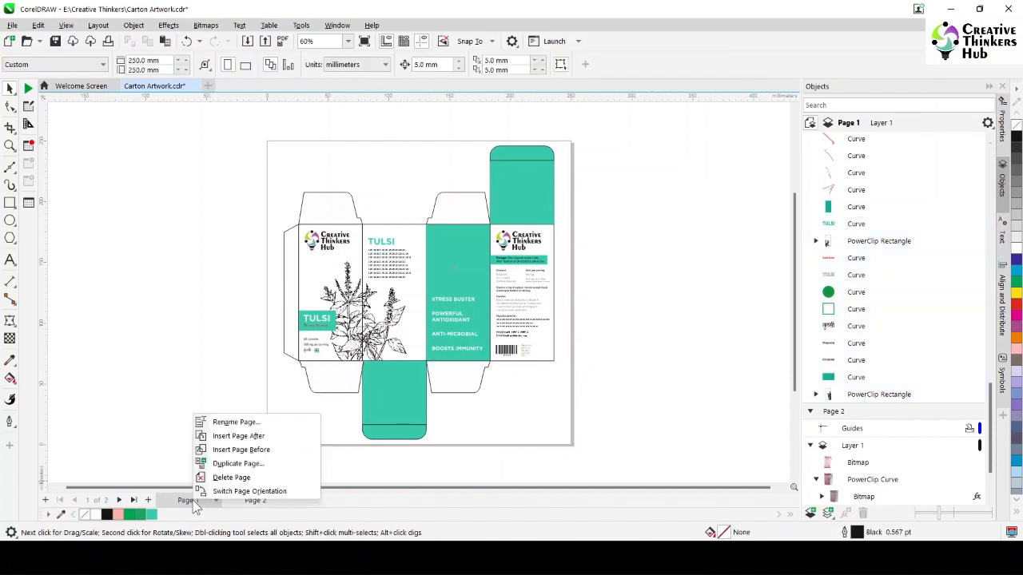
click(244, 439)
key(ctrl+v)
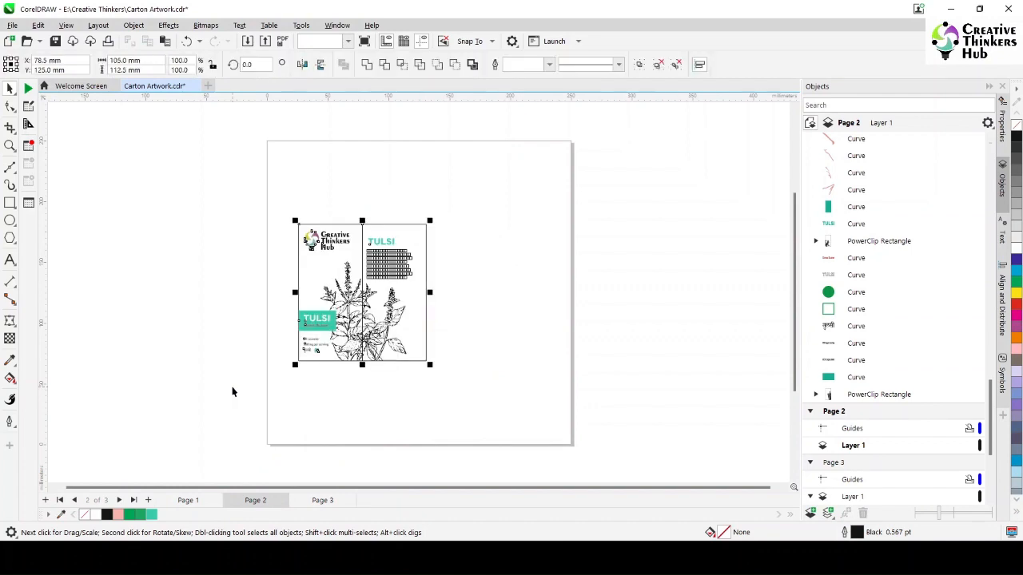
drag(359, 301, 158, 193)
Group the objects of each Tulsi panel separately and move the side panel away from the front panel.
drag(238, 279, 205, 231)
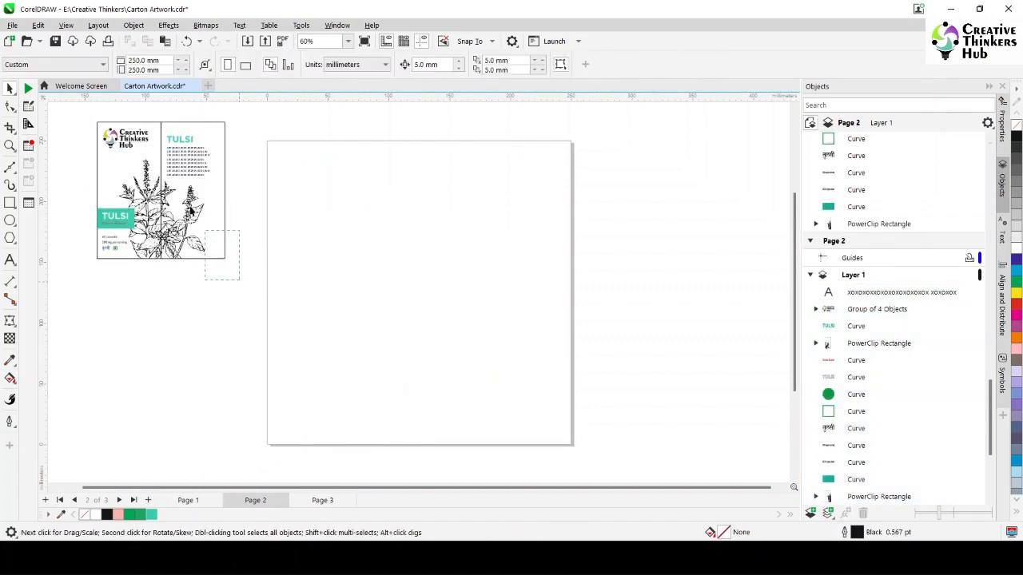
drag(156, 118, 153, 114)
key(ctrl+g)
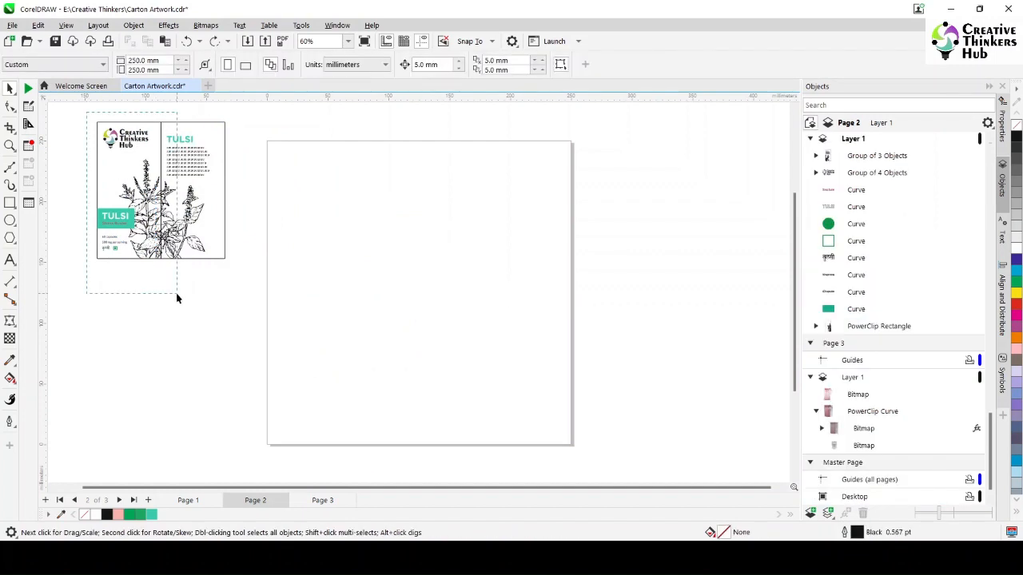
drag(177, 298, 176, 294)
key(ctrl+g)
drag(190, 170, 223, 172)
click(214, 299)
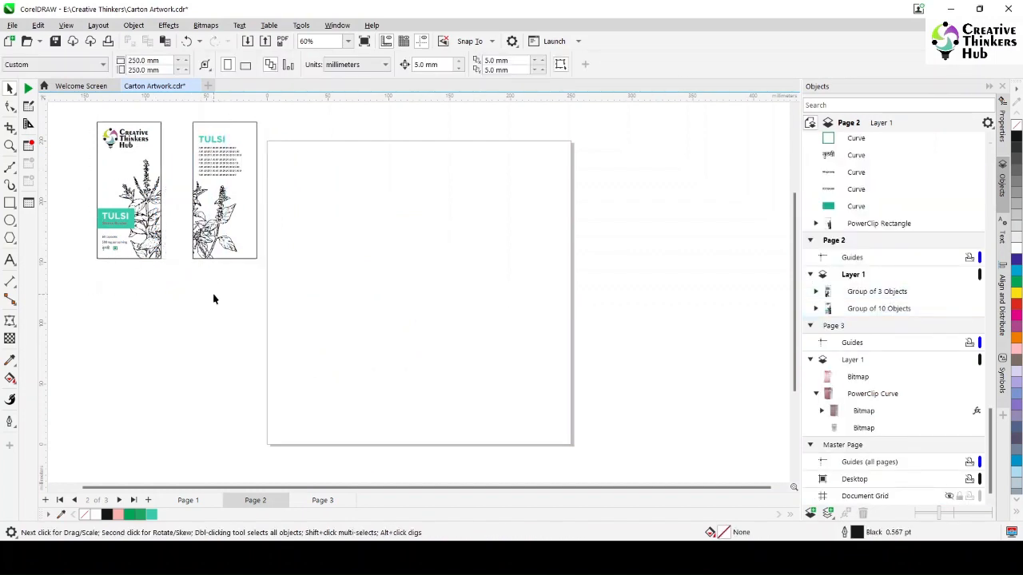
Copy the teal top panel from Page 1 to Page 2, give it a black outline and place it above the page's upper-left corner.
click(197, 501)
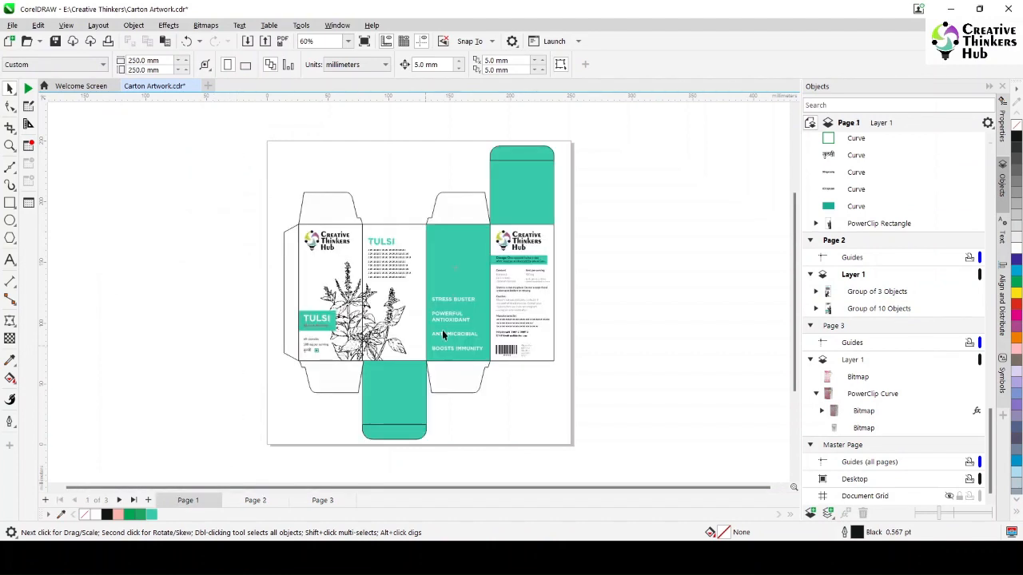
click(500, 200)
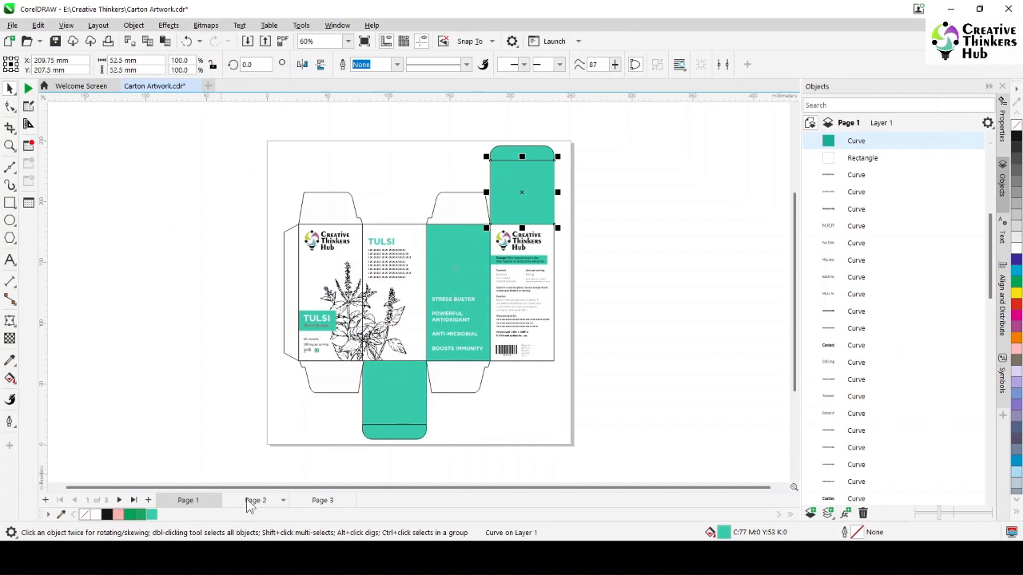
click(255, 501)
key(ctrl+v)
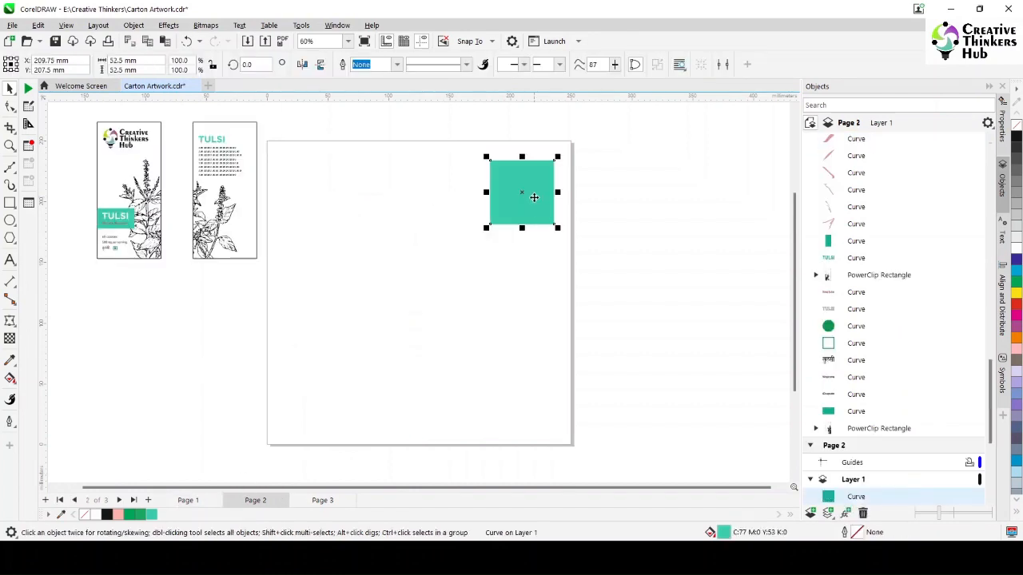
drag(534, 198, 172, 322)
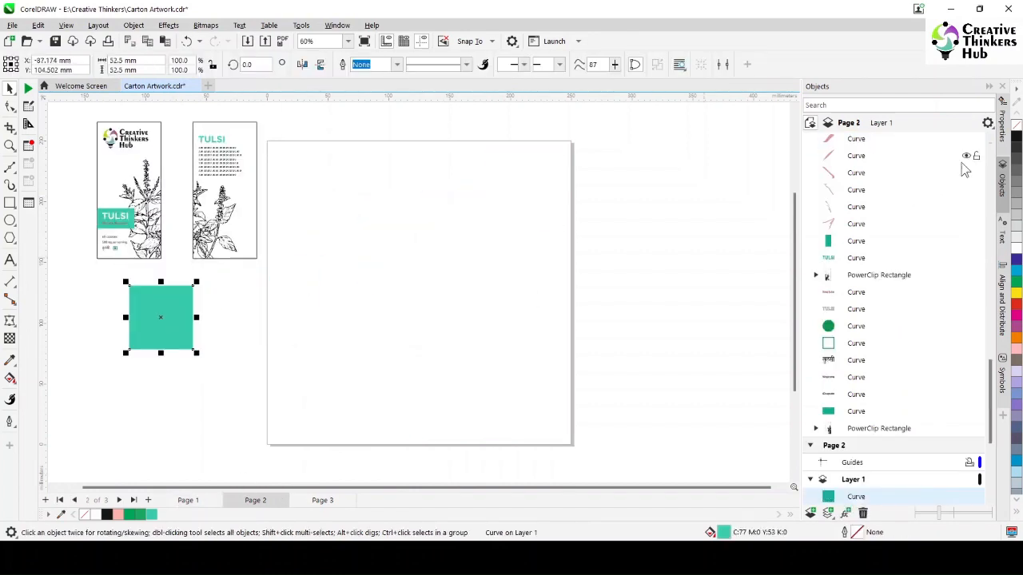
click(216, 322)
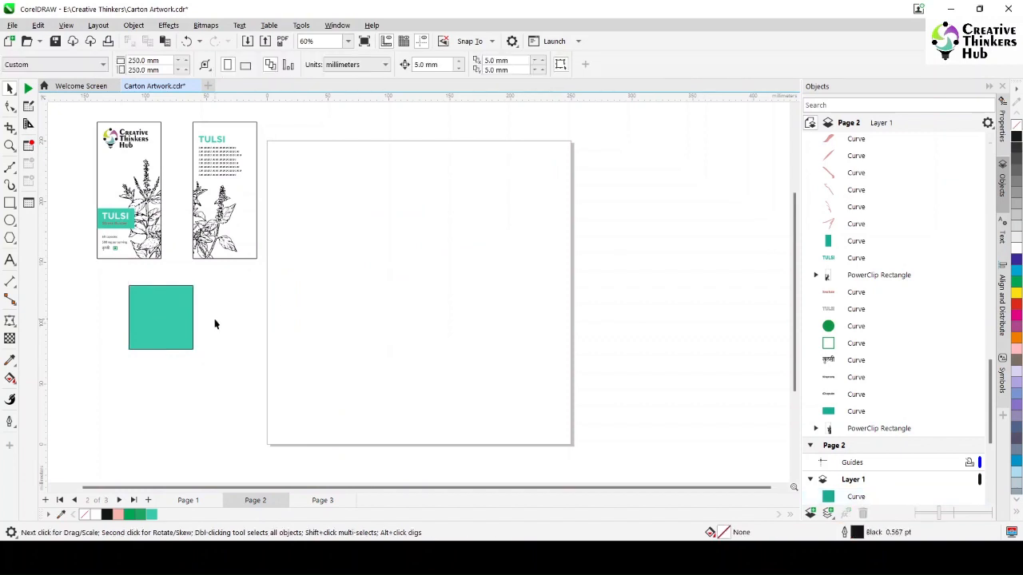
drag(166, 328, 308, 134)
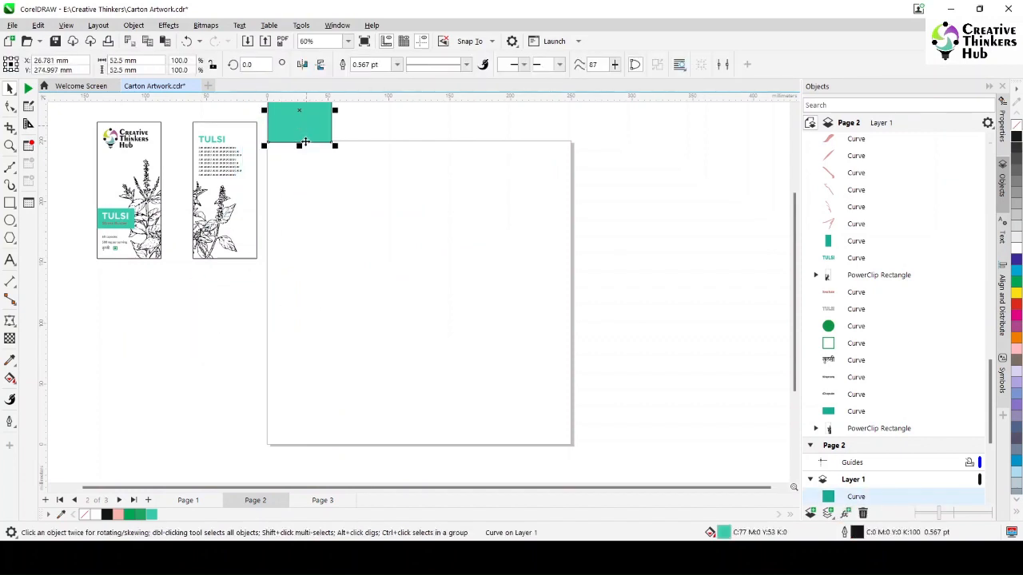
Create a two-point perspective drawing field spanning the width of Page 2 and raise its horizon line into the field's upper part.
click(83, 277)
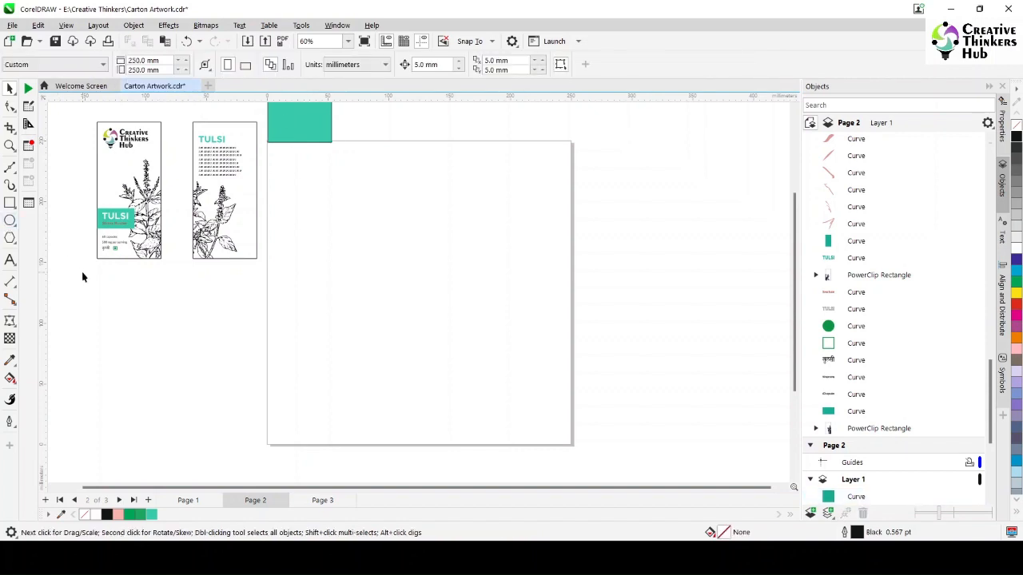
click(134, 25)
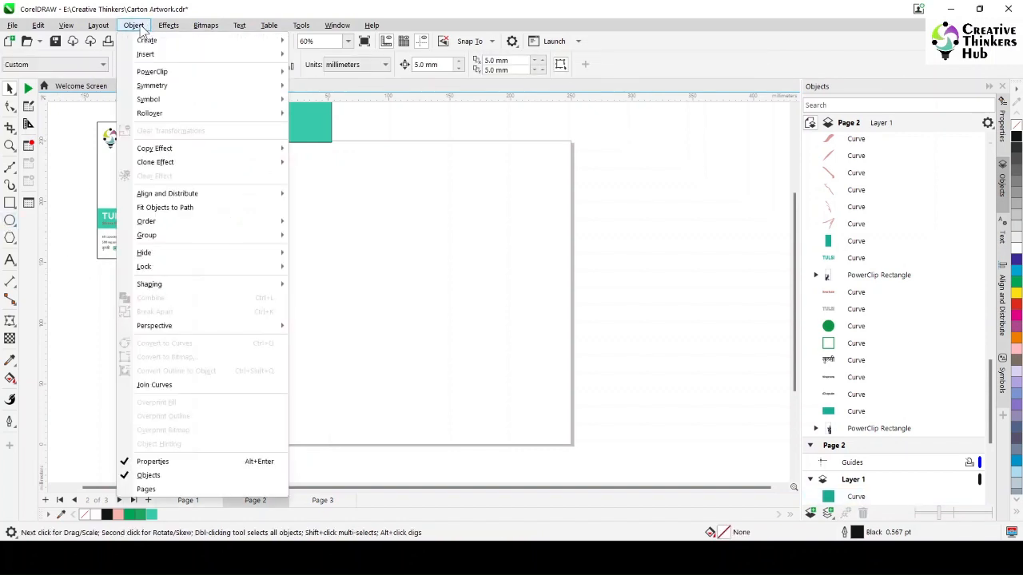
mouse_move(175, 327)
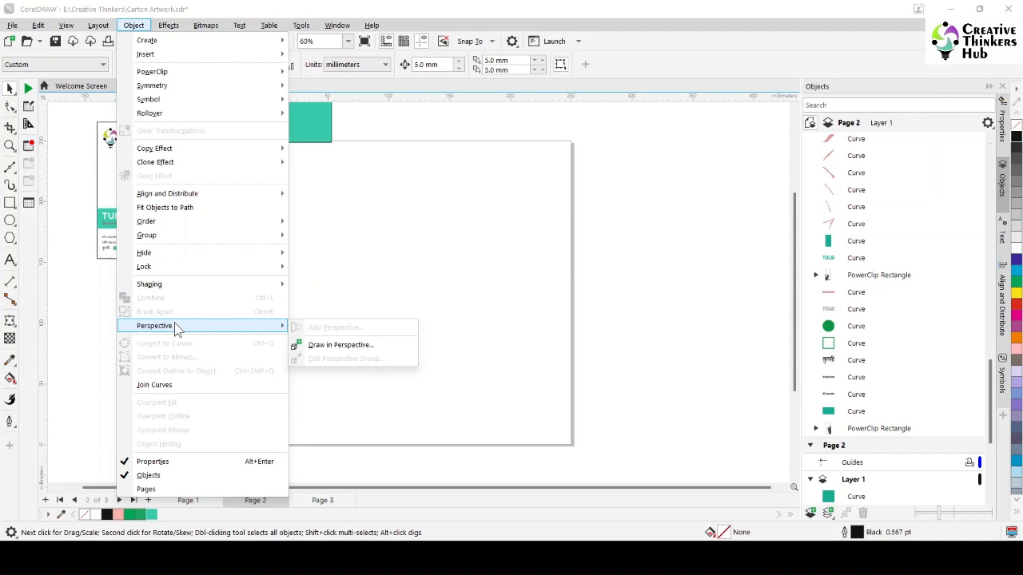
click(343, 346)
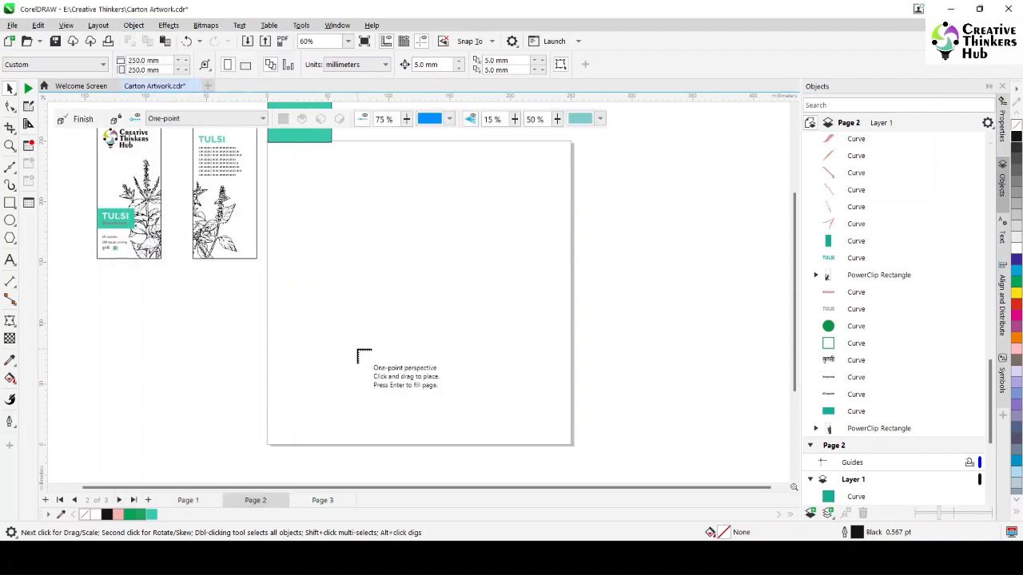
click(190, 121)
click(186, 145)
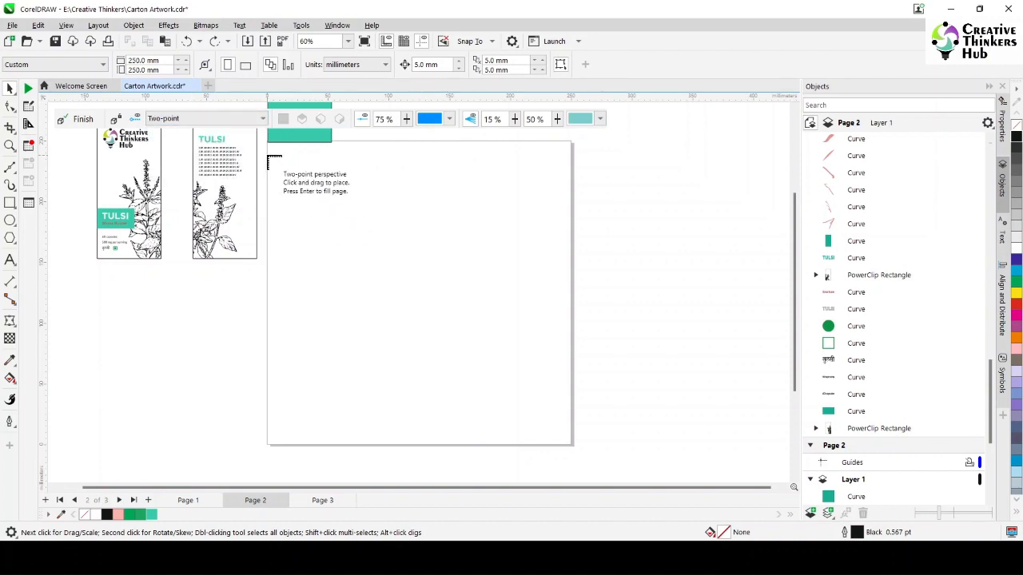
drag(269, 157, 570, 397)
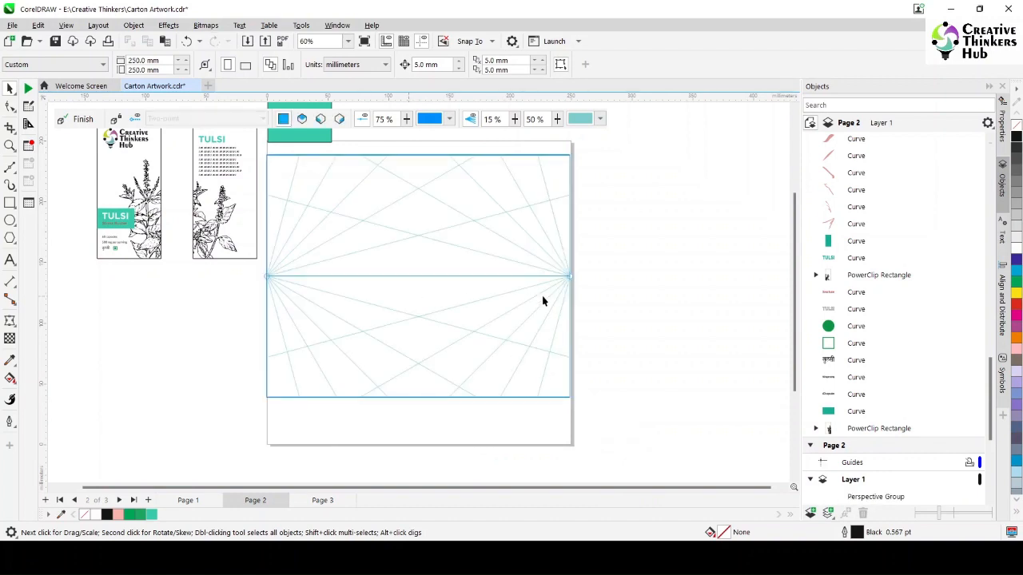
drag(427, 248, 422, 209)
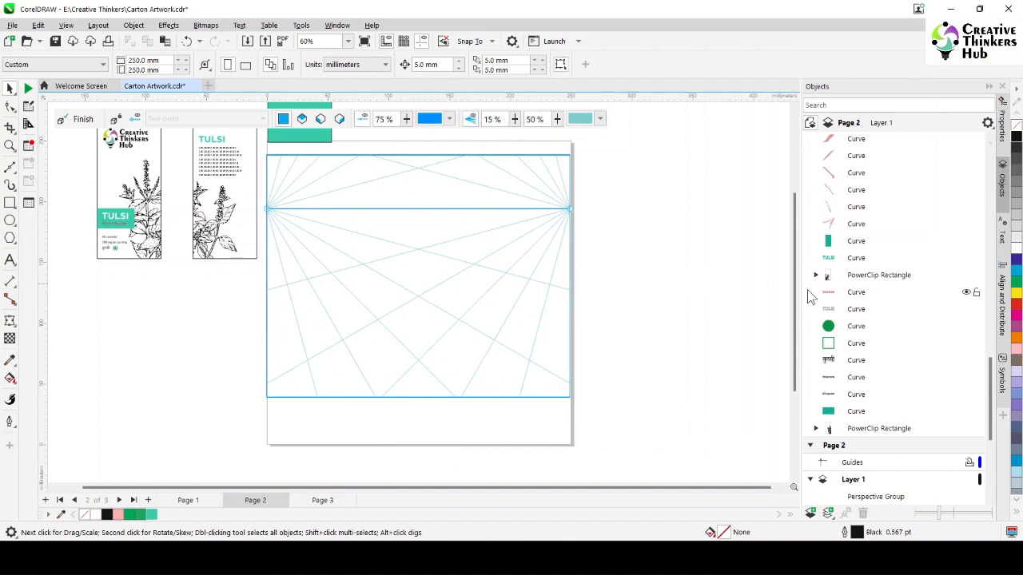
Add the Tulsi front panel and side panel groups to the perspective group on the orthographic plane.
scroll(794, 287, up, 3)
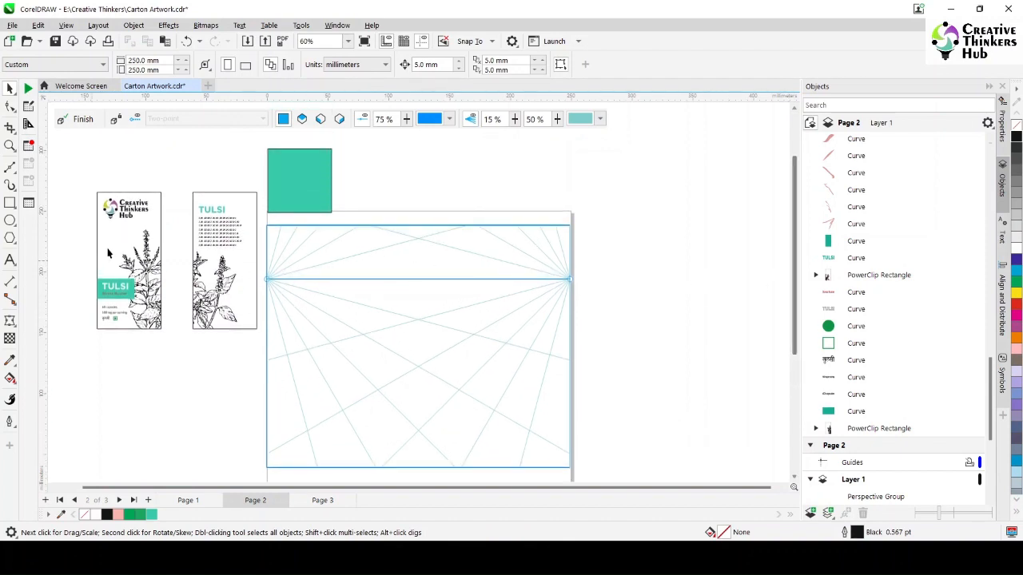
click(103, 268)
right_click(104, 268)
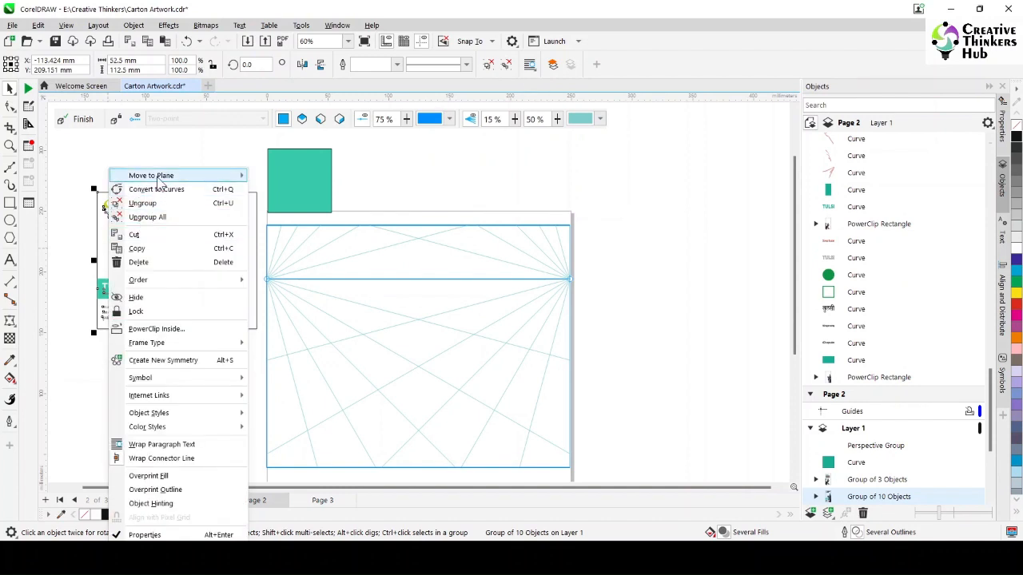
mouse_move(196, 176)
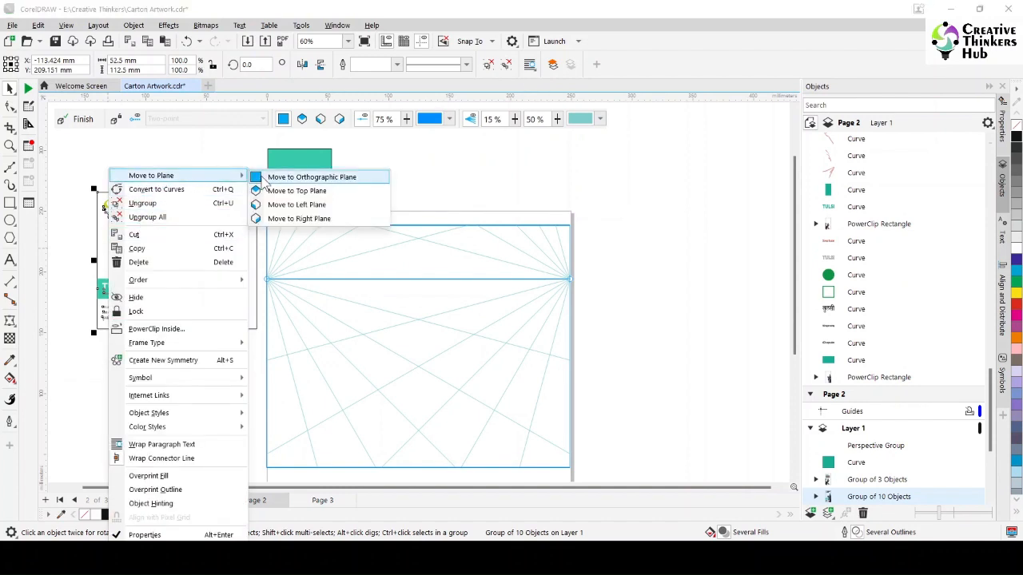
click(262, 179)
click(204, 253)
right_click(204, 253)
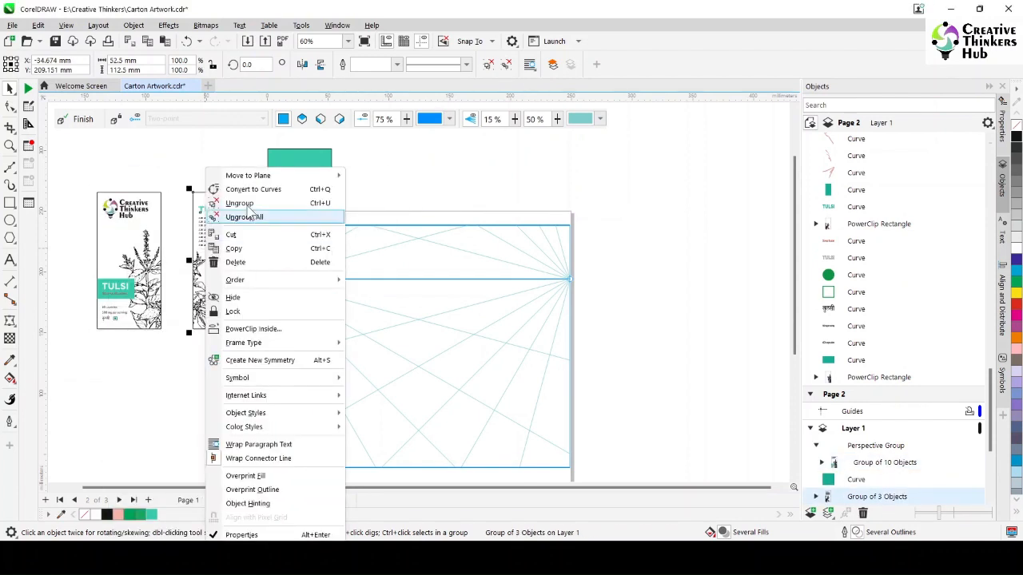
mouse_move(296, 178)
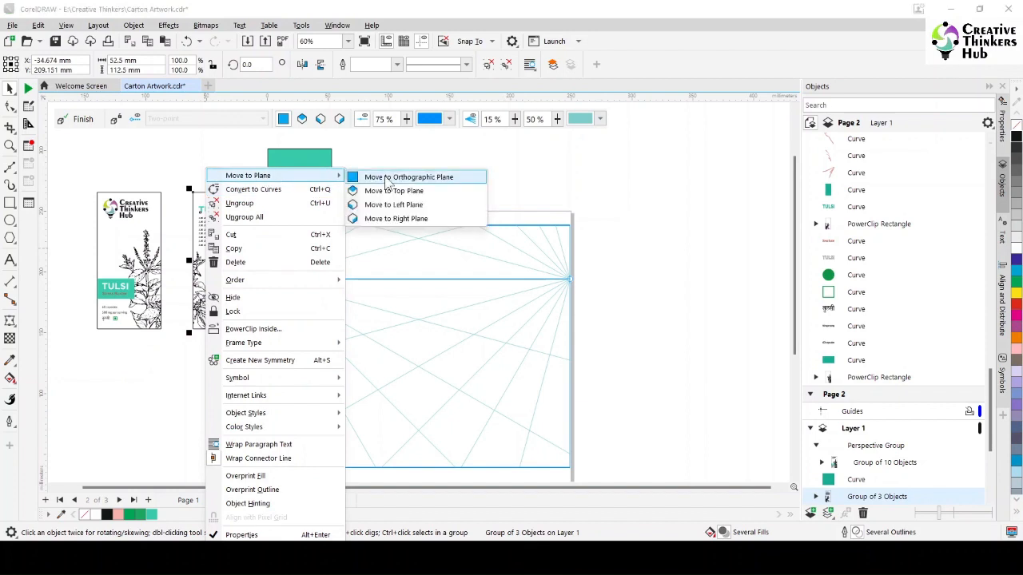
click(388, 179)
Add the teal top panel to the perspective group on the orthographic plane.
click(309, 183)
right_click(309, 183)
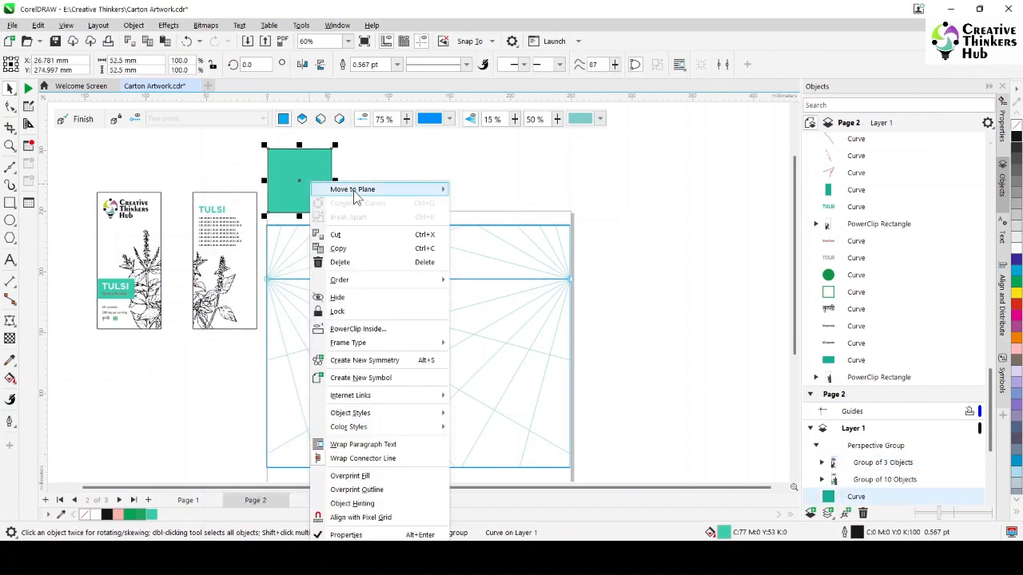
mouse_move(356, 191)
click(490, 192)
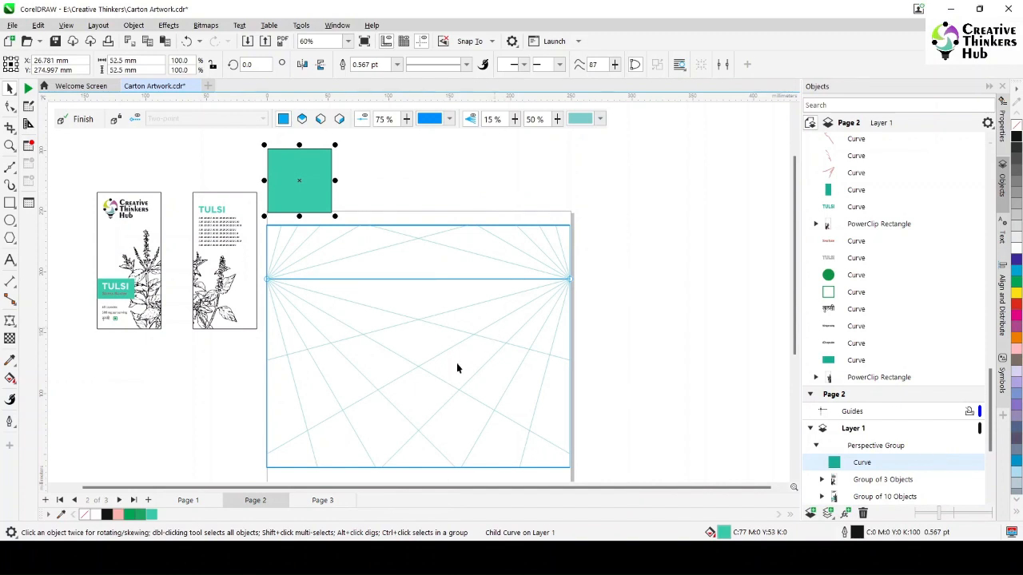
Move the Tulsi front panel into the perspective field below the horizon line and project it onto the left plane.
click(116, 261)
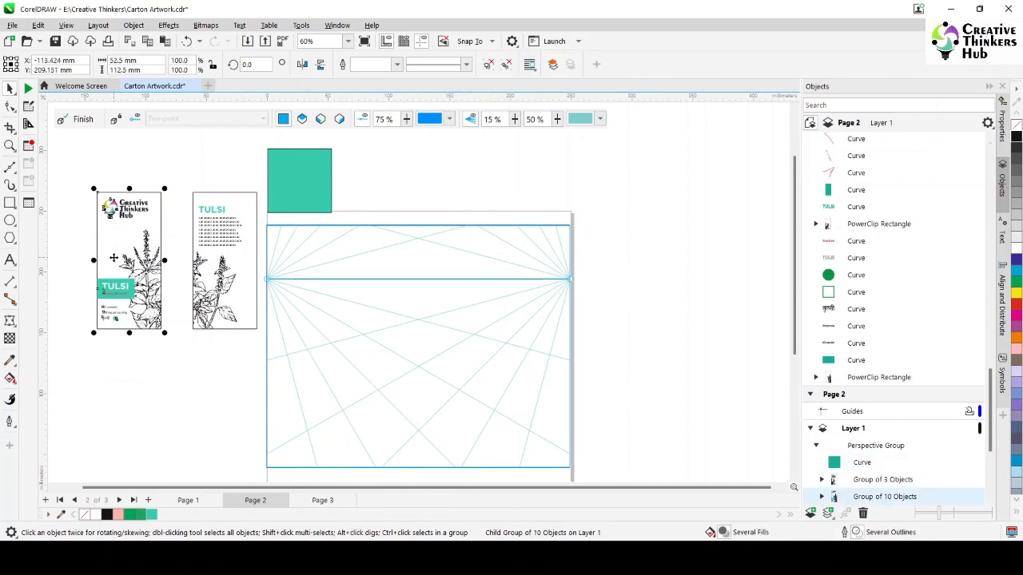
drag(115, 260, 384, 389)
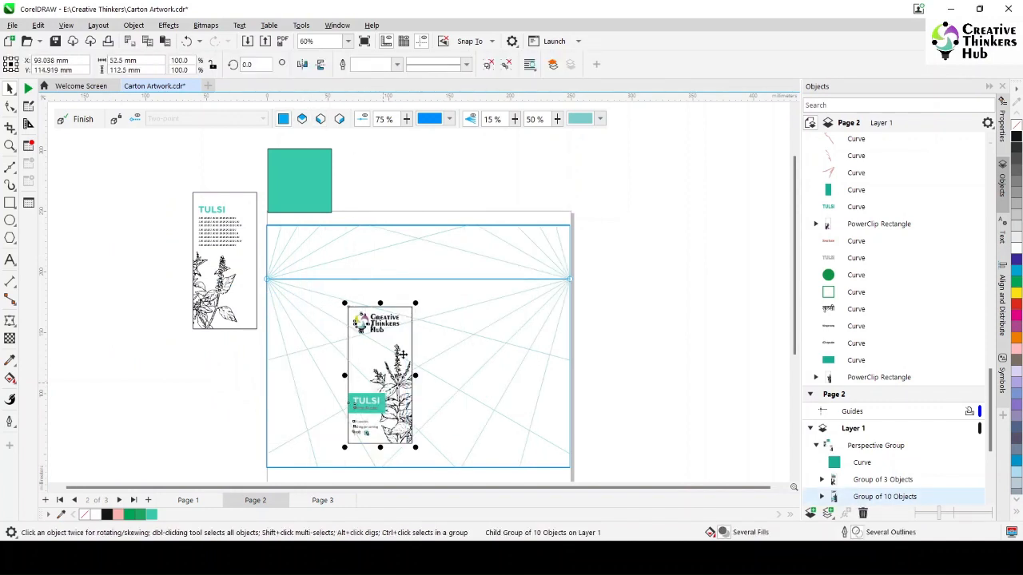
click(458, 321)
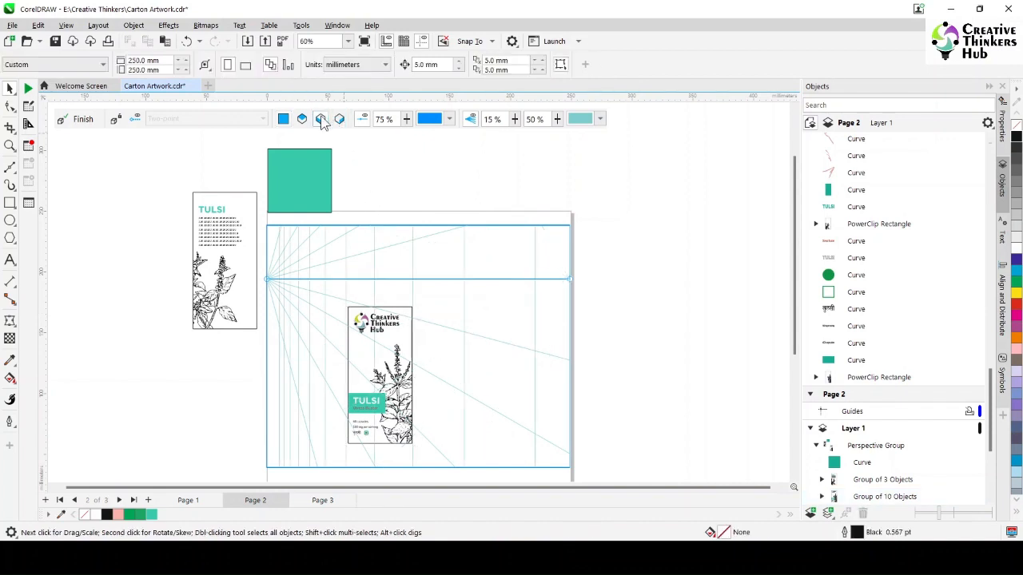
click(391, 385)
right_click(391, 384)
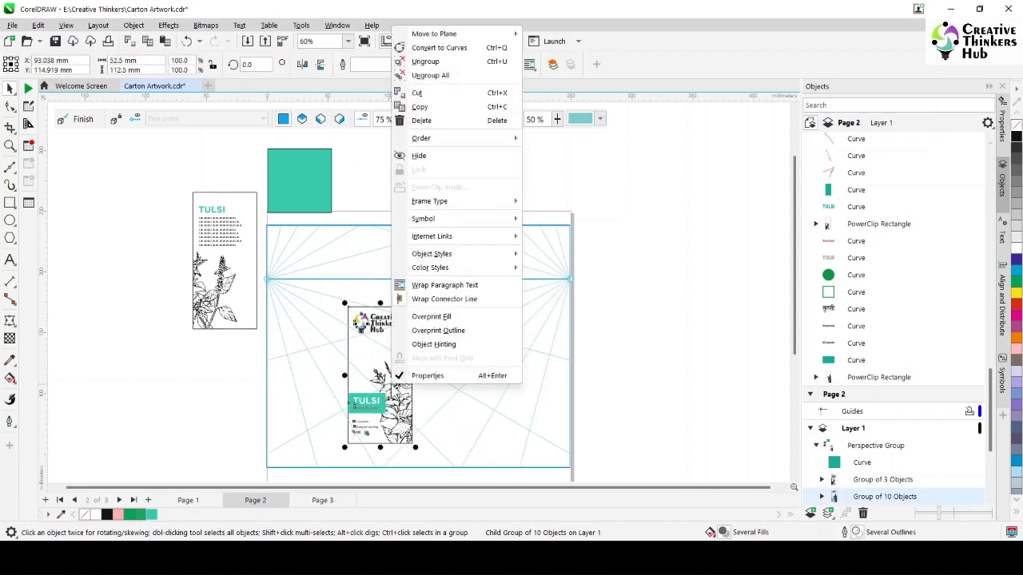
mouse_move(493, 39)
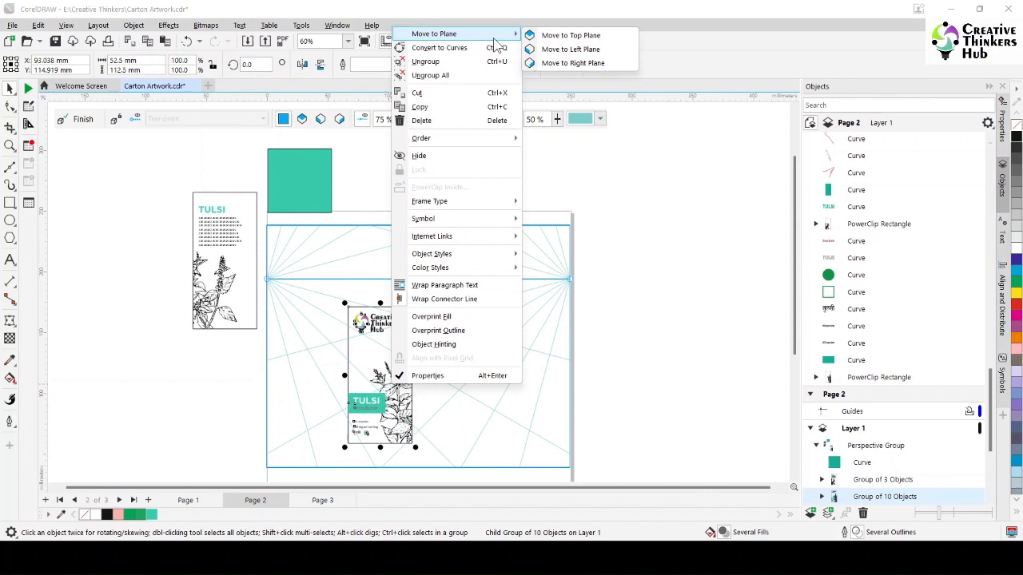
click(536, 50)
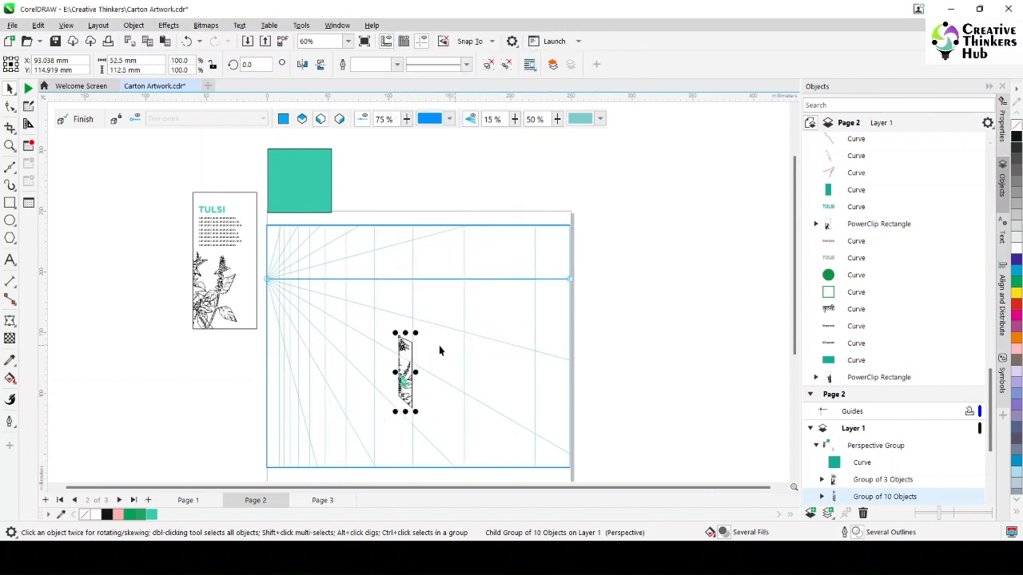
Place the Tulsi side panel against the front panel's right edge and project it onto the right plane.
drag(219, 291, 442, 386)
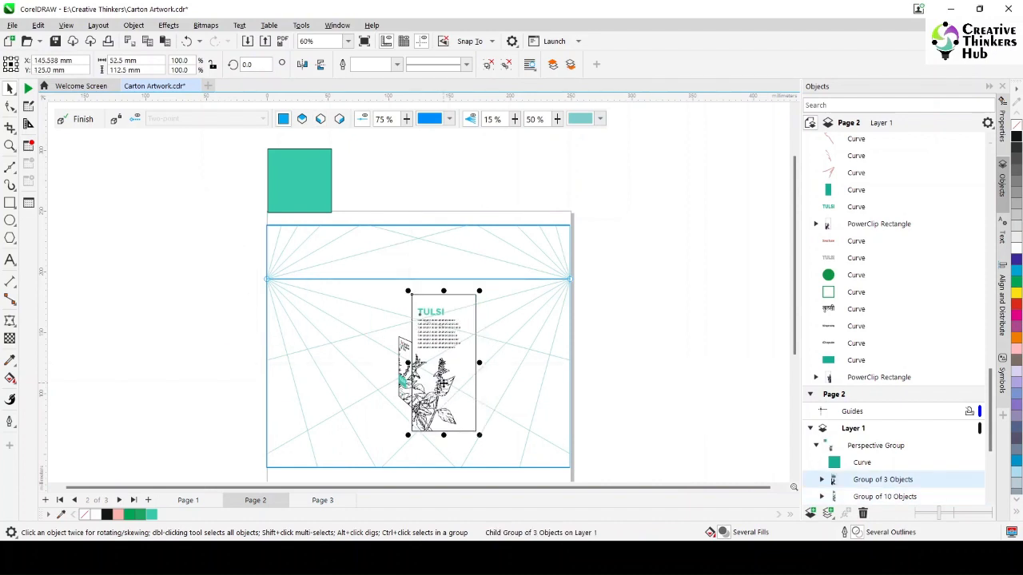
right_click(441, 385)
mouse_move(543, 33)
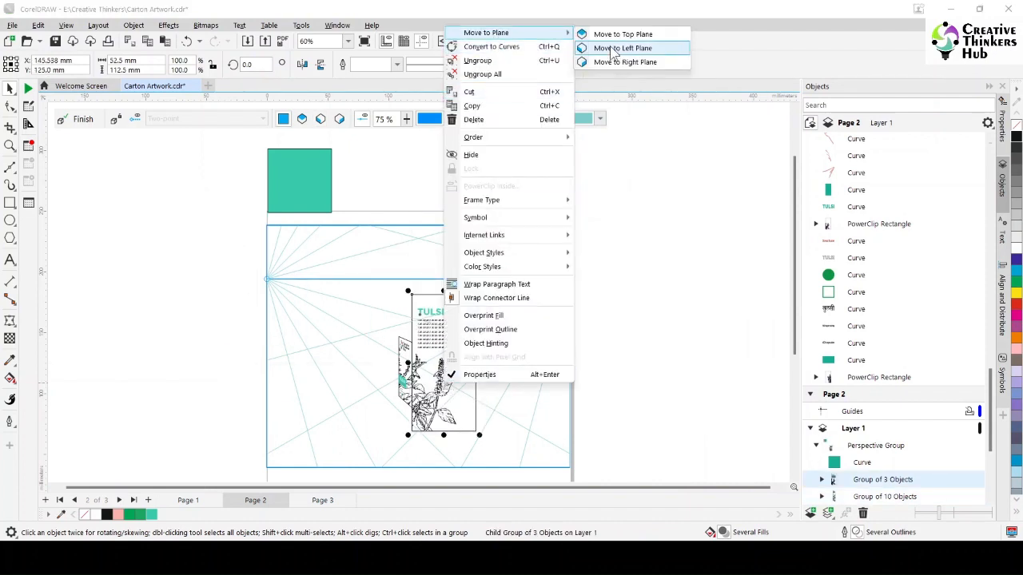
click(622, 62)
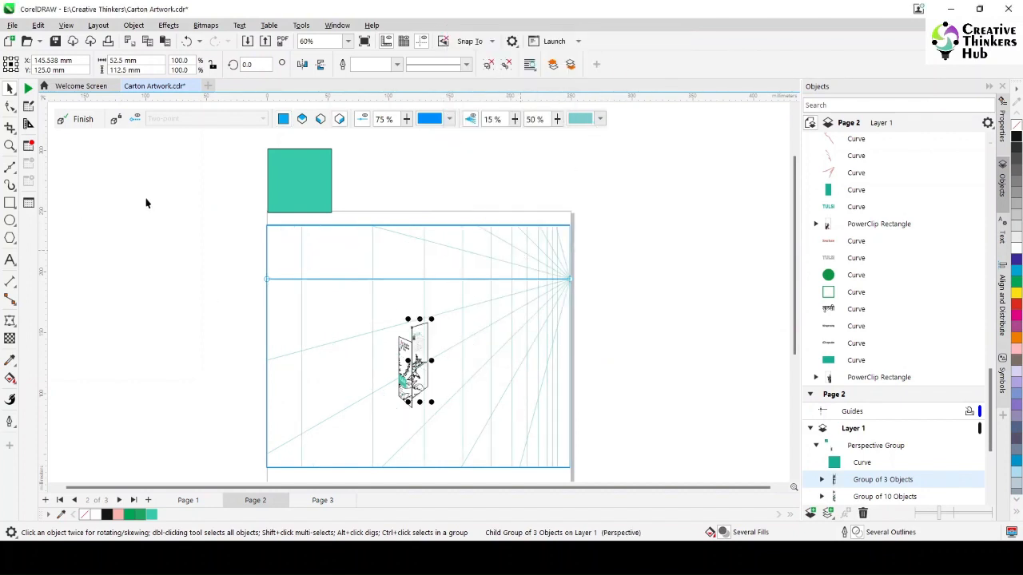
Align the side panel's lower corner with the front panel's and scale it to 91.9% so their shared edges match.
click(9, 145)
drag(361, 314, 490, 432)
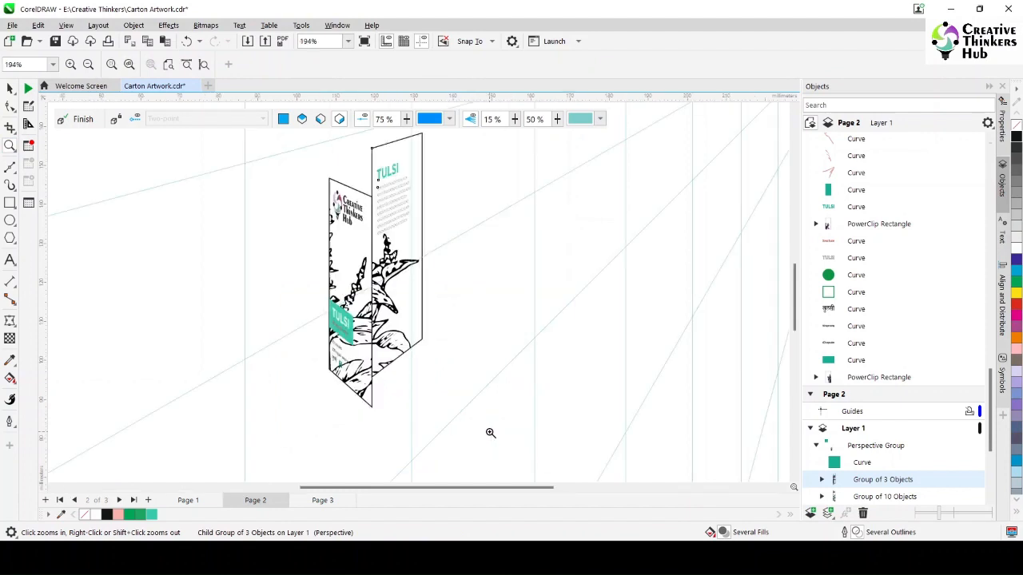
click(9, 89)
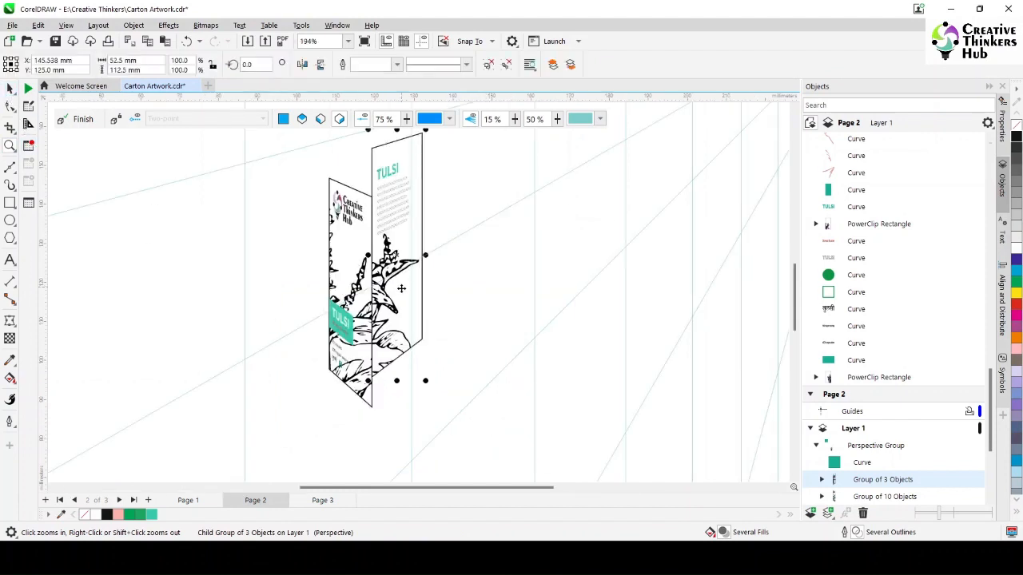
drag(401, 290, 432, 332)
drag(419, 404, 372, 408)
drag(429, 156, 424, 177)
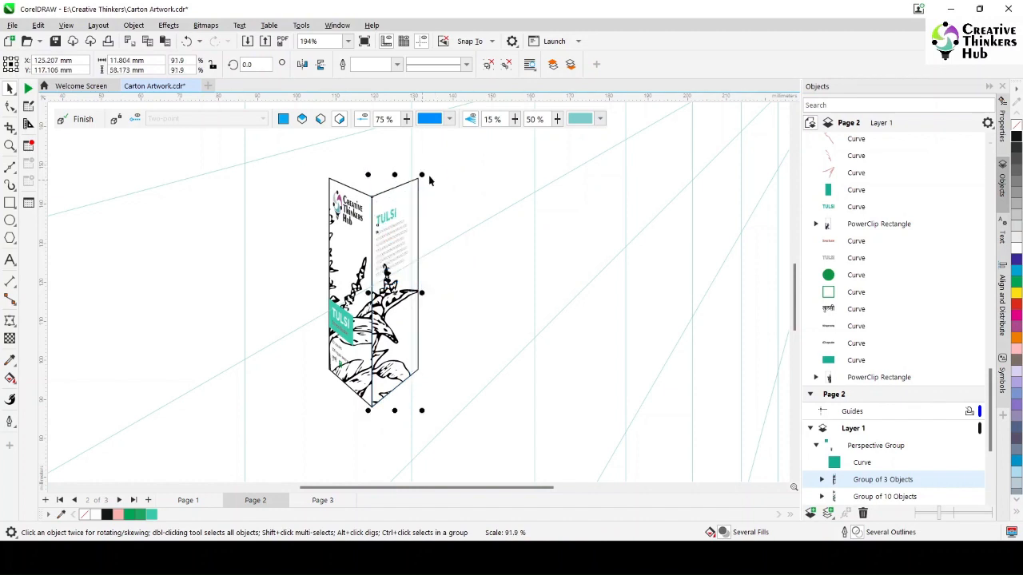
click(477, 208)
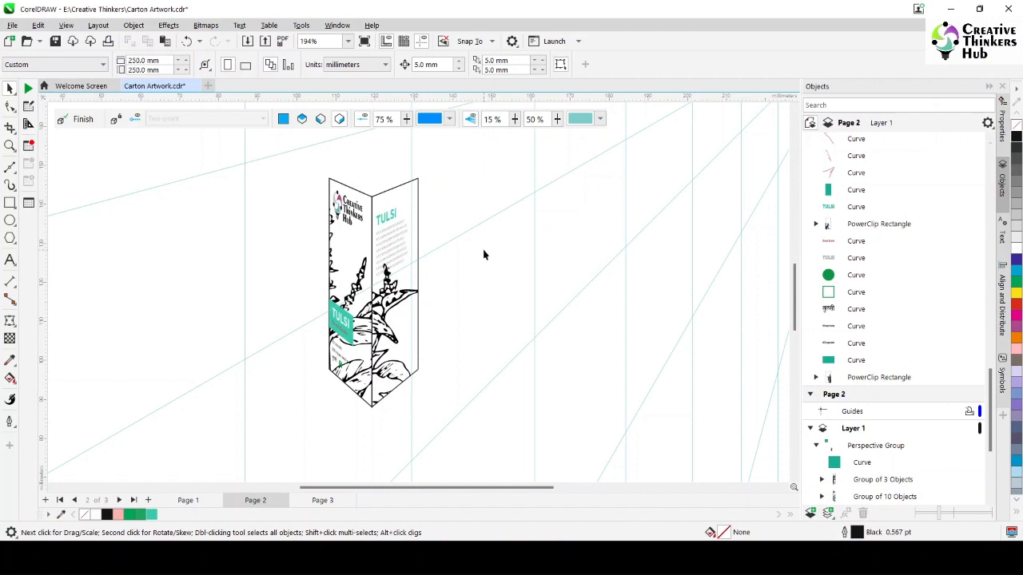
Select both perspective panels and enlarge them together to about 95 mm overall height.
scroll(482, 255, down, 5)
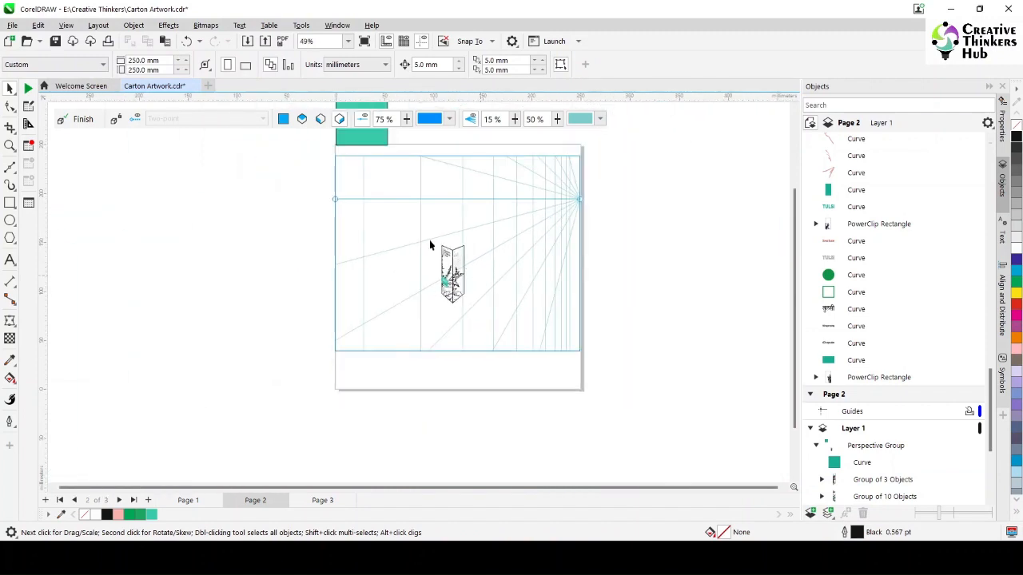
drag(498, 336, 495, 329)
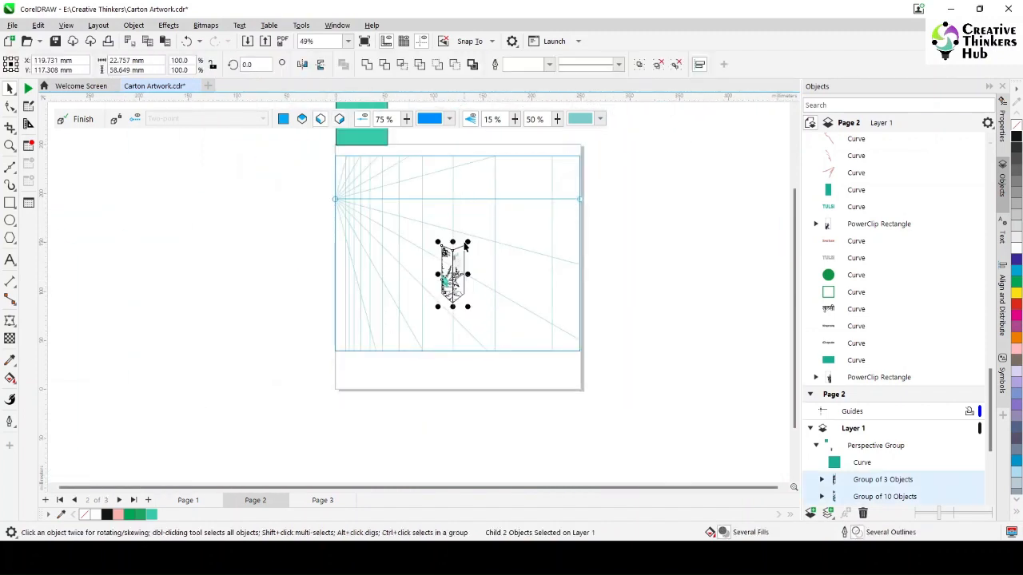
drag(470, 240, 486, 231)
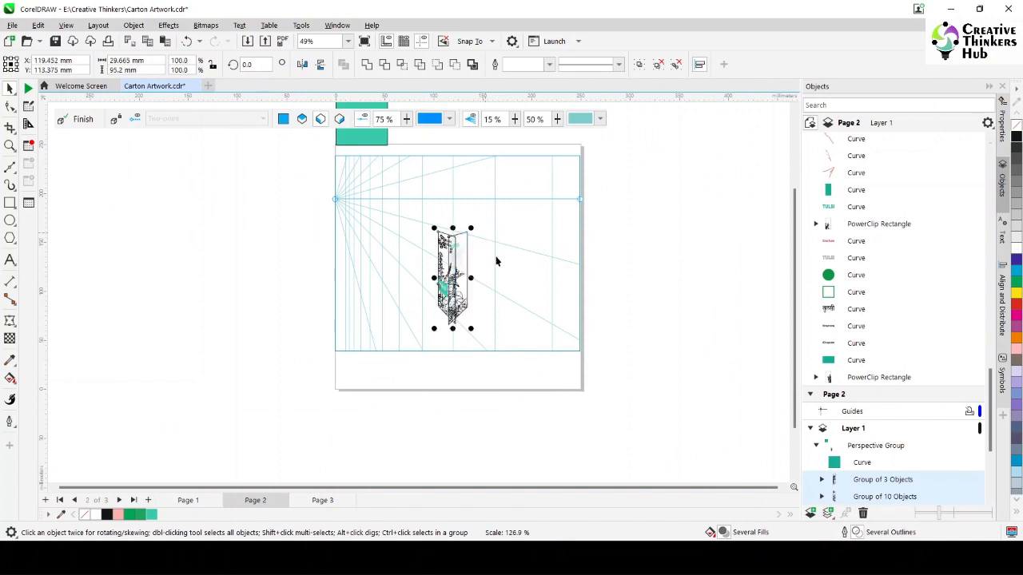
click(637, 274)
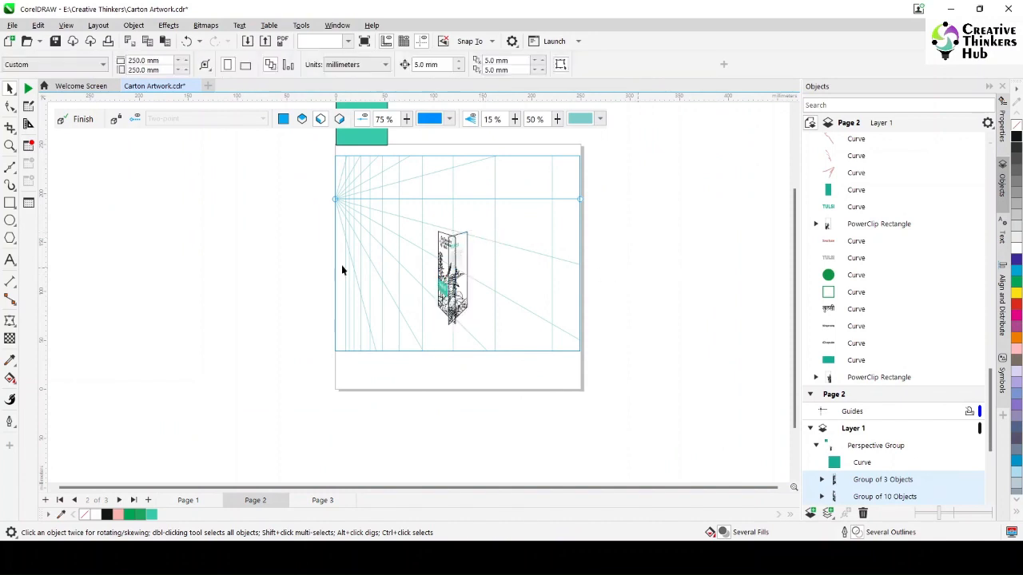
Separate the overlapping side panel from the front panel and snap its lower inner corner to the front panel's lower right corner.
click(11, 146)
drag(443, 228, 514, 347)
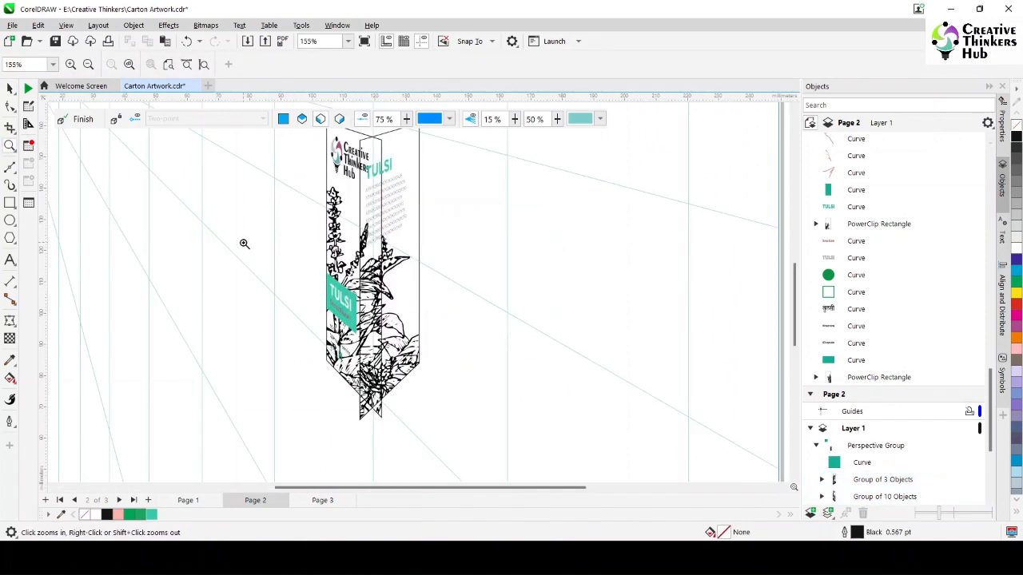
drag(795, 277, 794, 265)
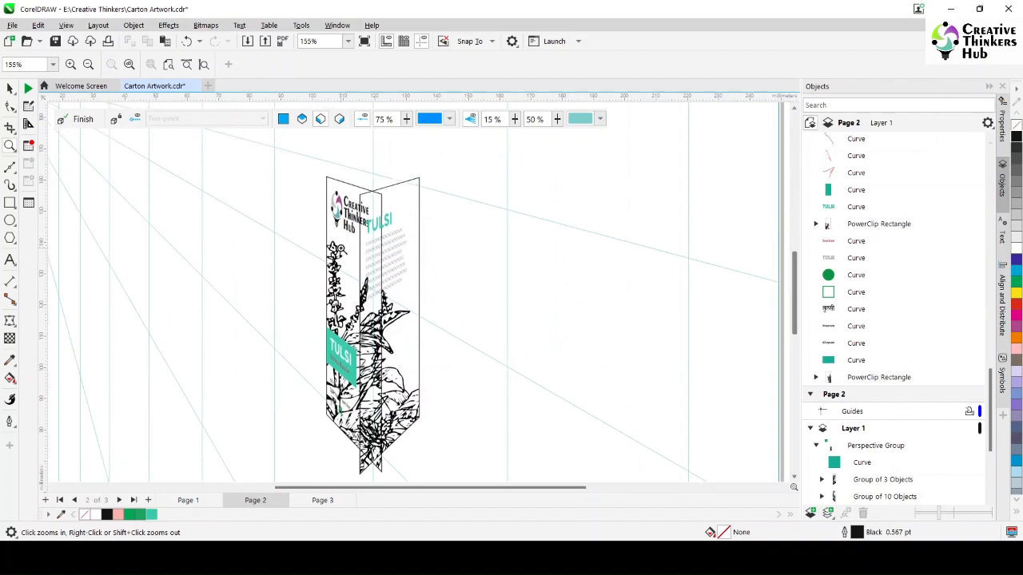
click(11, 89)
drag(393, 248, 453, 265)
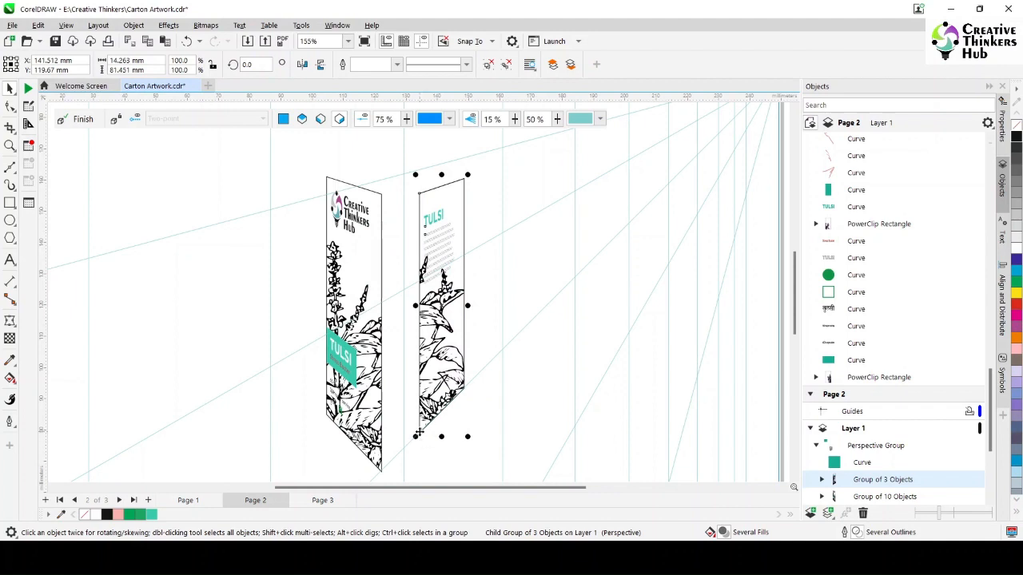
drag(418, 433, 380, 471)
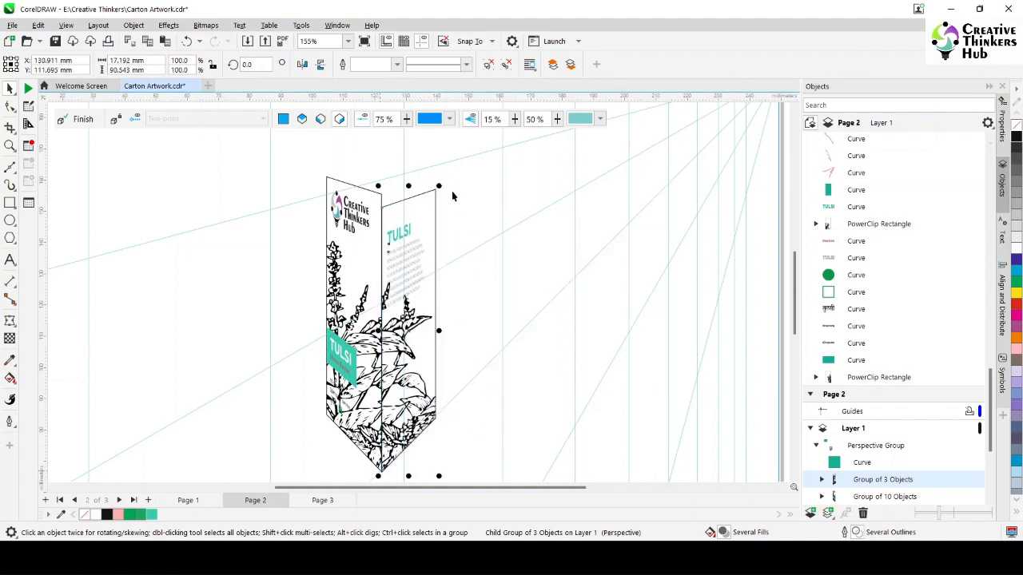
Enlarge the side panel to about 18 × 94.5 mm so its upper inner corner meets the front panel's.
drag(441, 185, 451, 173)
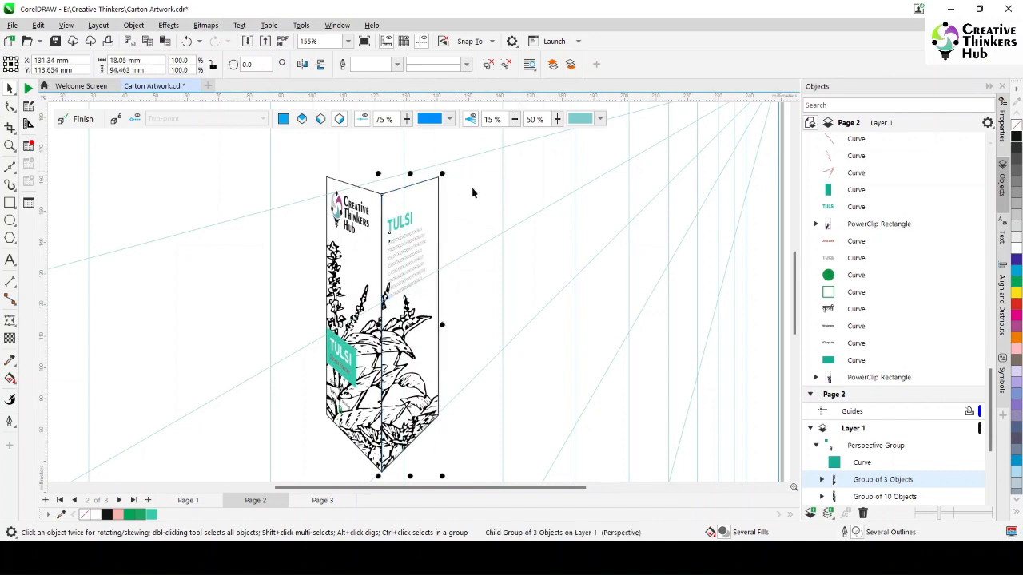
scroll(513, 228, down, 3)
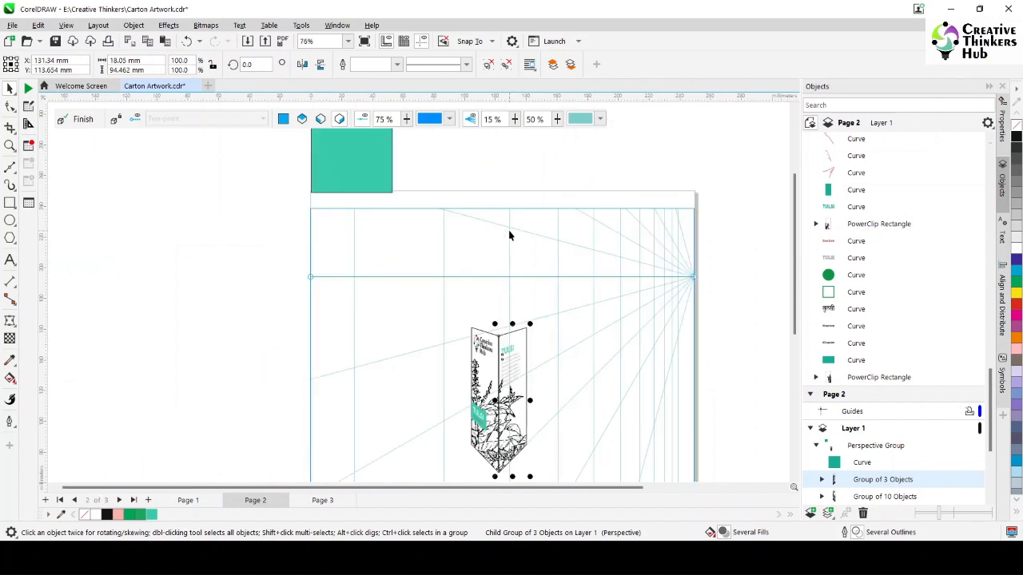
scroll(622, 376, down, 2)
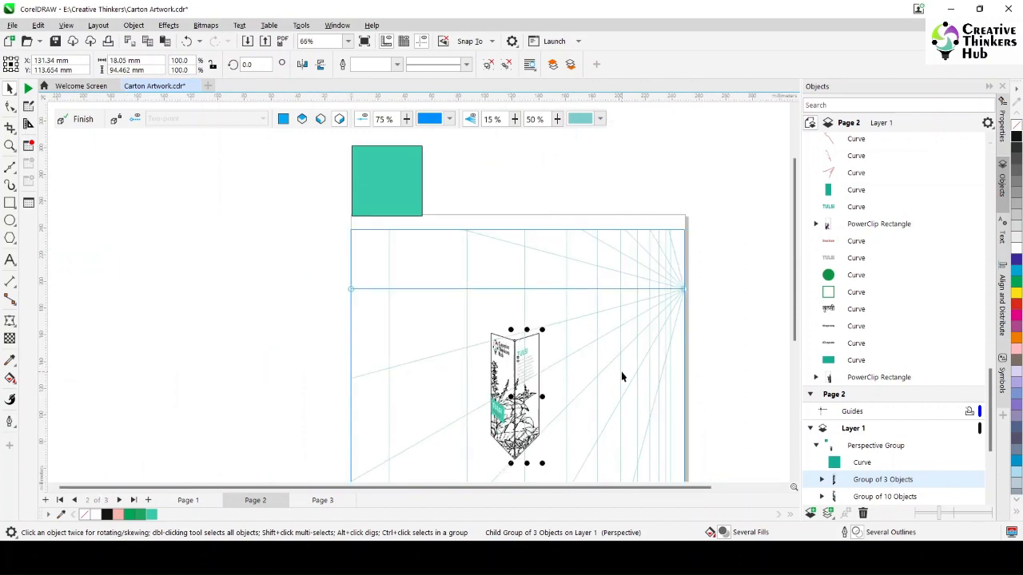
Place the teal square above the carton panels and project it onto the top perspective plane.
click(450, 232)
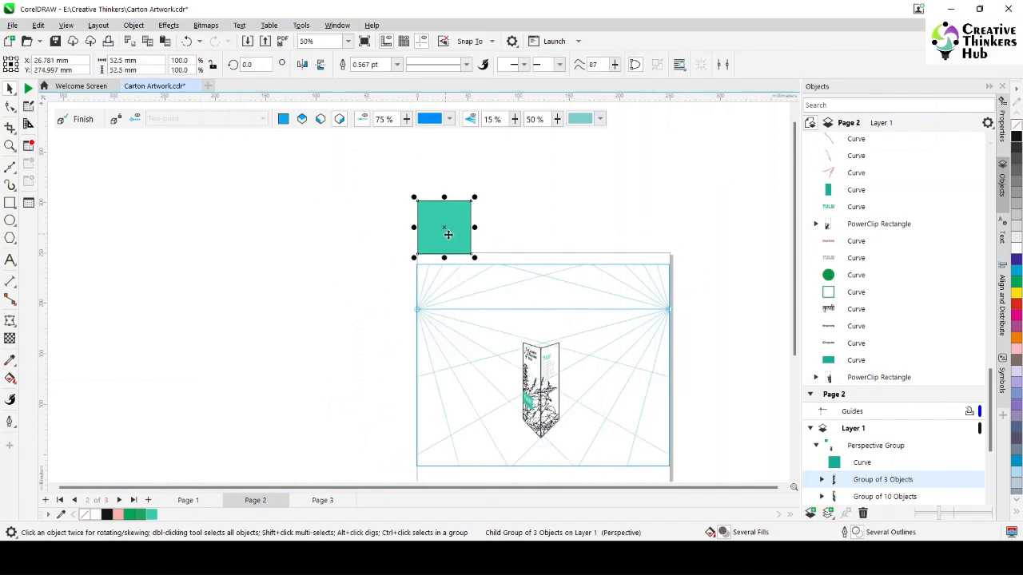
drag(450, 233, 542, 309)
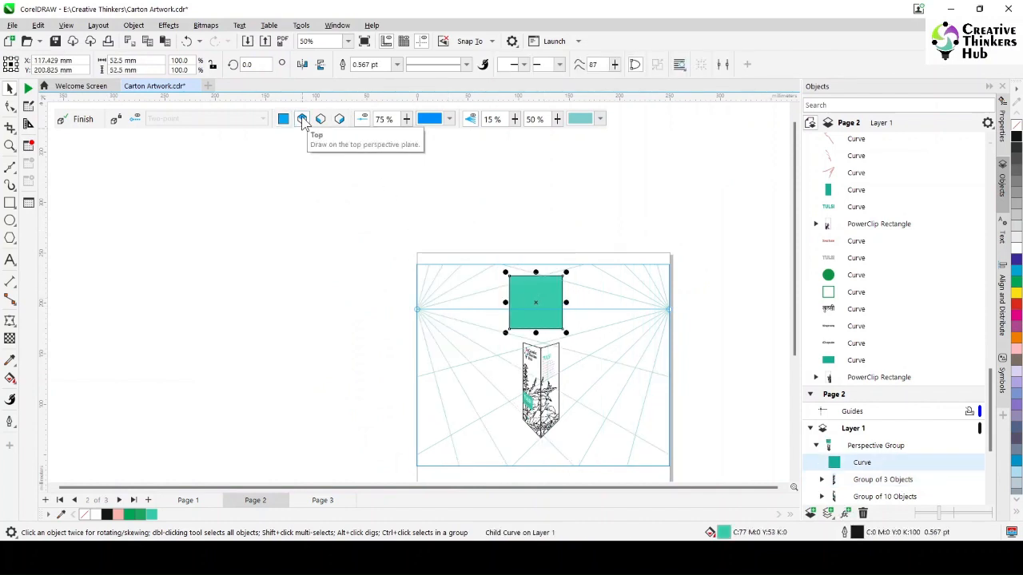
right_click(548, 297)
mouse_move(607, 208)
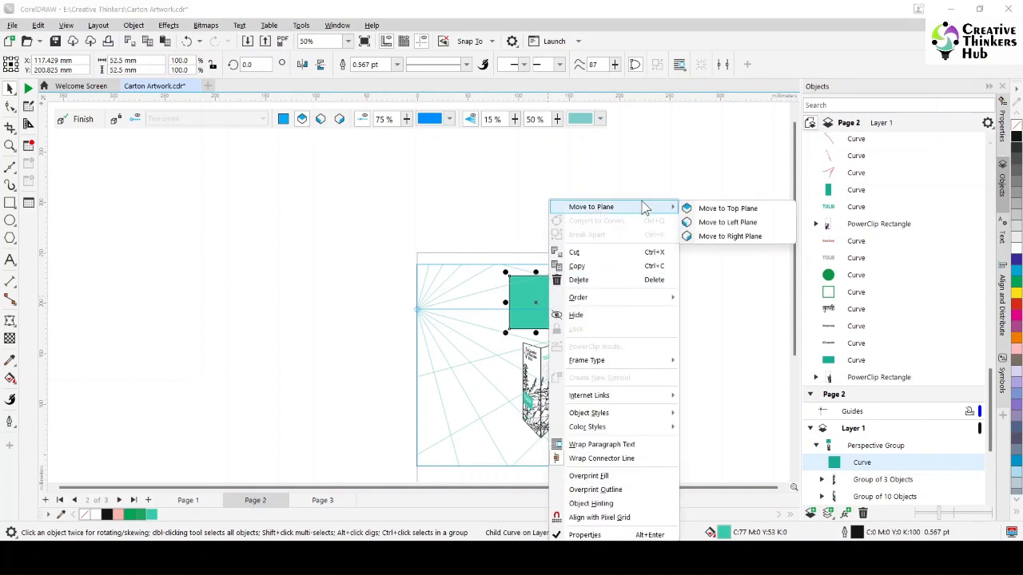
click(714, 209)
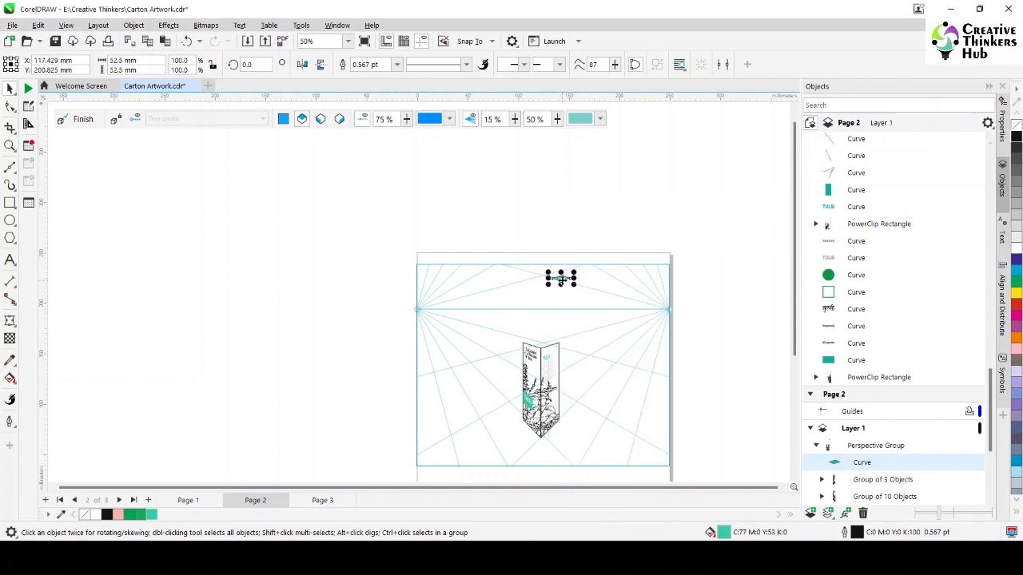
Align the teal top panel's outer corner with the front panel's upper outer corner and enlarge it to about 35.8 × 9.7 mm to cap the carton.
drag(561, 278, 557, 309)
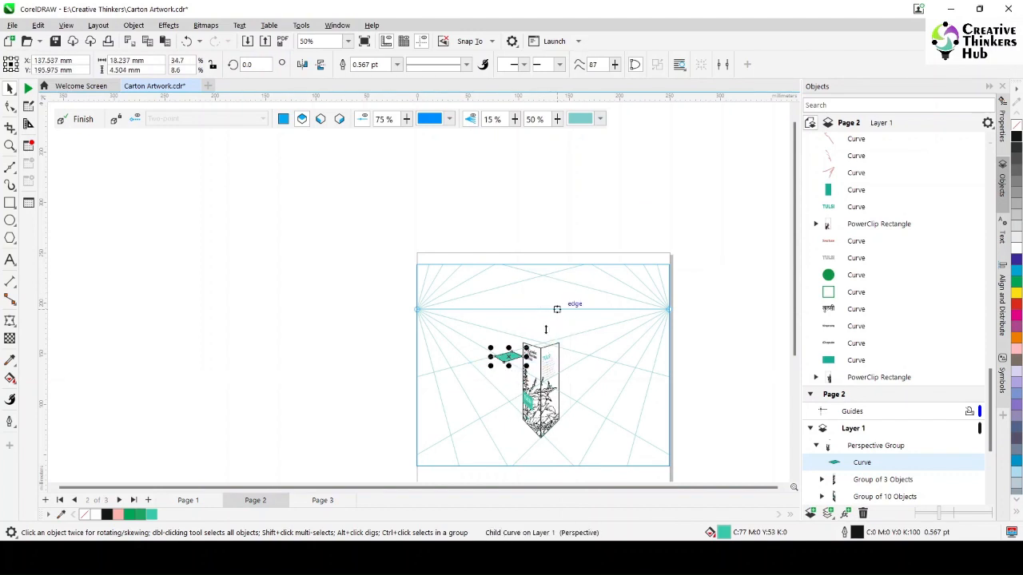
drag(508, 356, 617, 371)
click(11, 145)
click(10, 88)
click(181, 267)
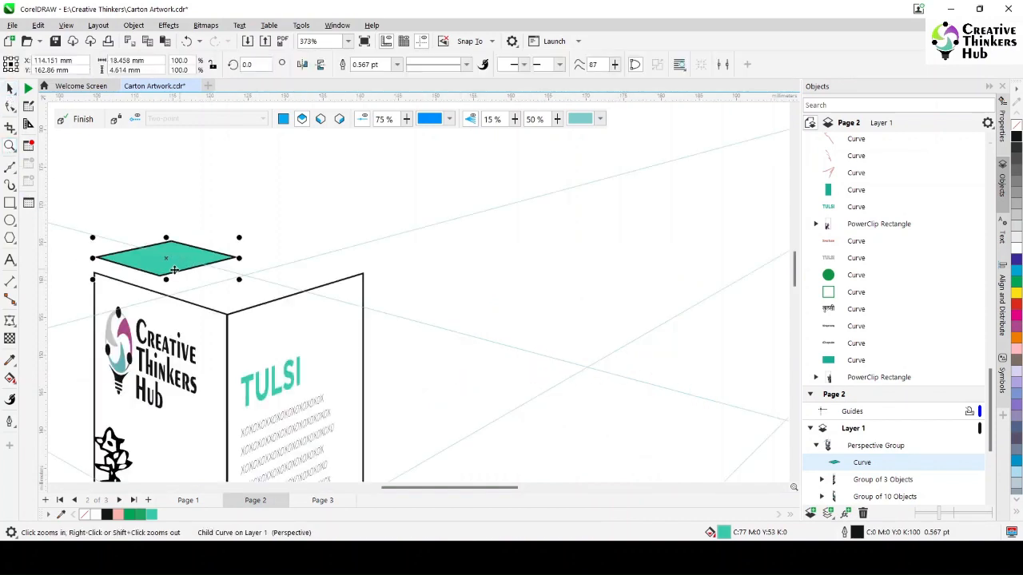
drag(99, 257, 100, 275)
drag(247, 298, 388, 354)
drag(382, 278, 355, 291)
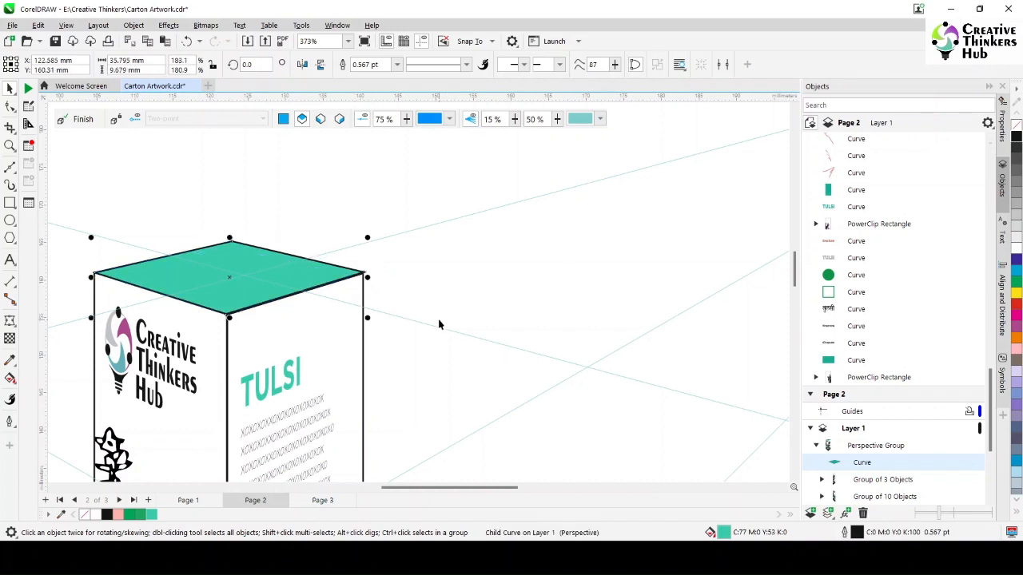
Select the front, side and top panels together and finish editing the perspective group.
scroll(438, 324, down, 8)
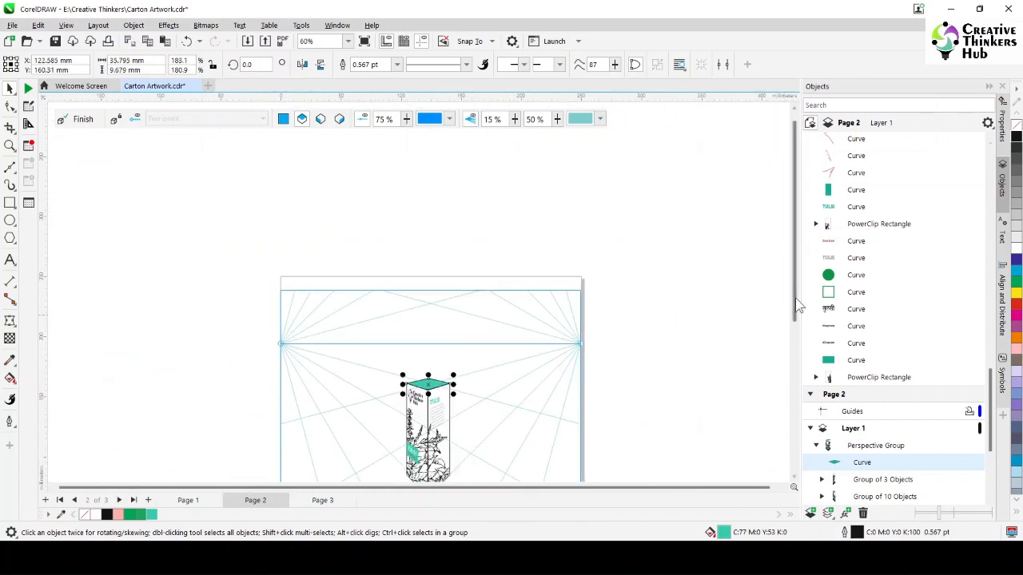
drag(797, 306, 796, 378)
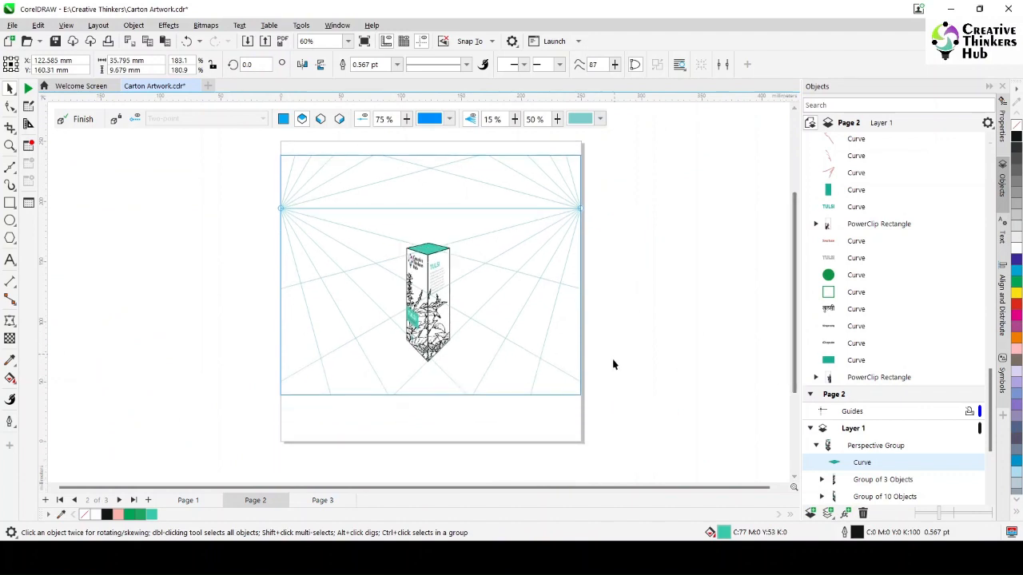
click(339, 425)
drag(338, 430, 513, 219)
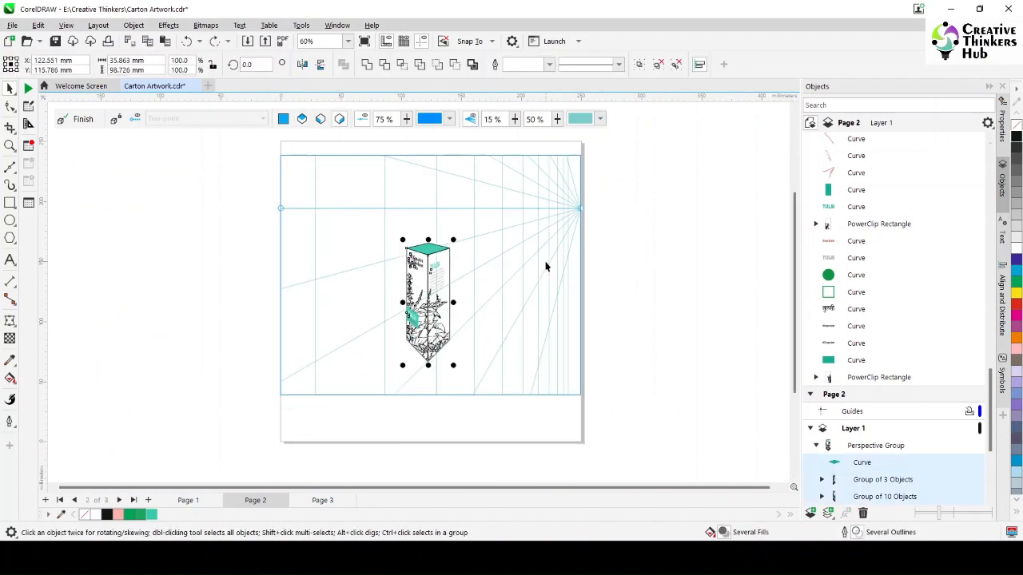
click(77, 121)
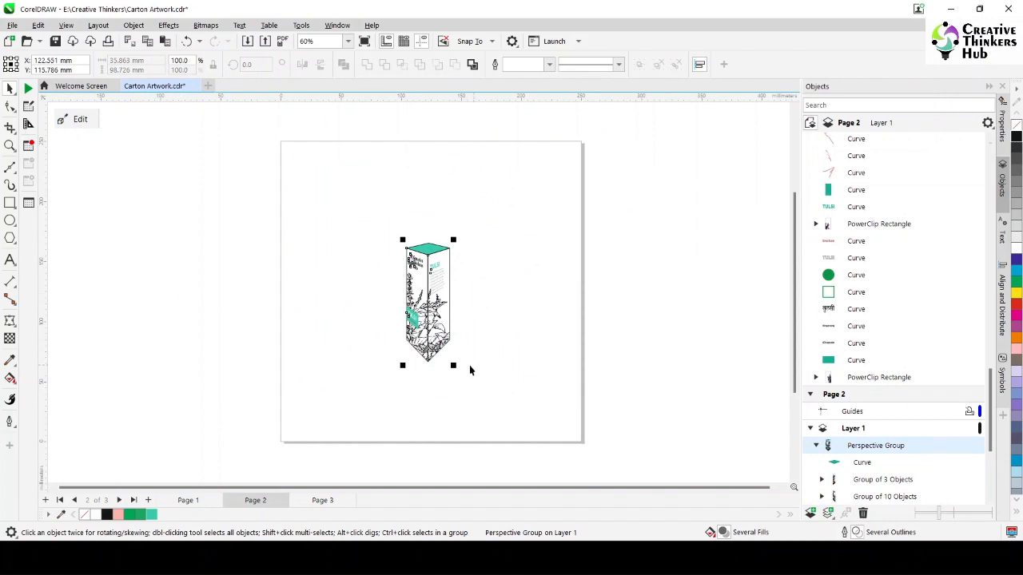
Enlarge the carton perspective group to about 56.5 × 155.5 mm, place it in the page's lower left area and deselect it.
drag(452, 366, 544, 419)
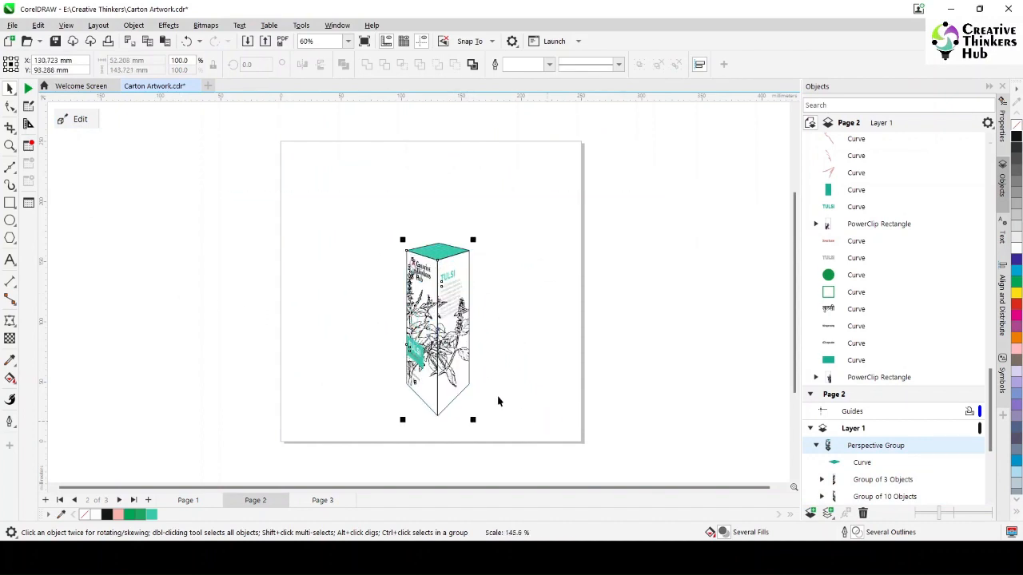
drag(448, 359, 334, 378)
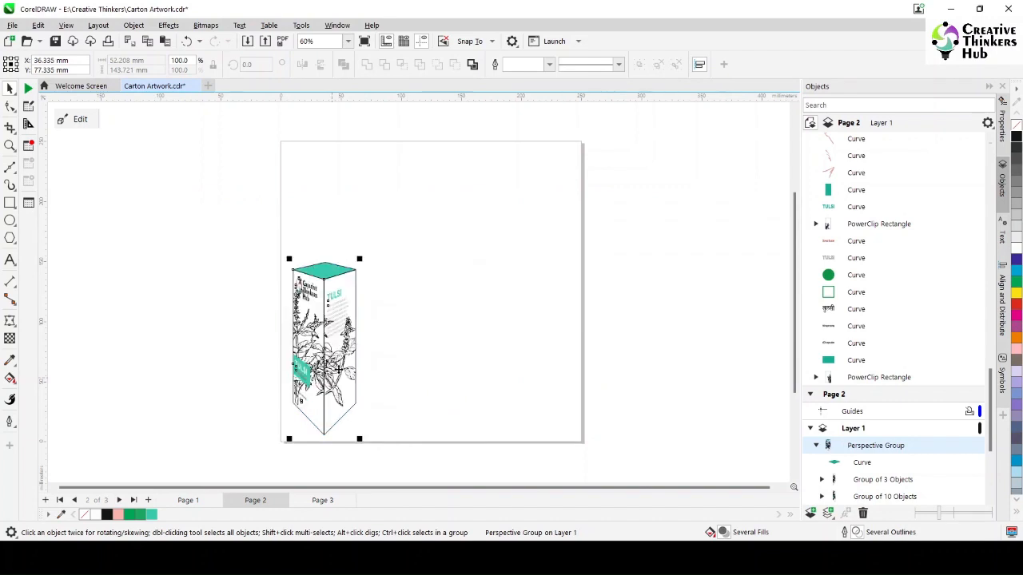
mouse_move(361, 257)
mouse_down()
mouse_move(405, 240)
mouse_move(366, 246)
mouse_up()
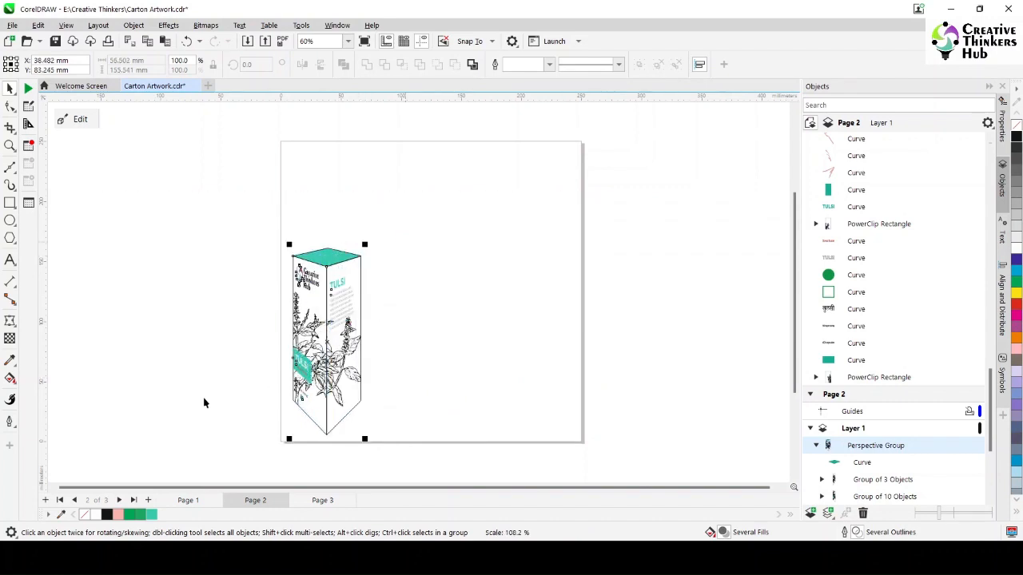
click(141, 400)
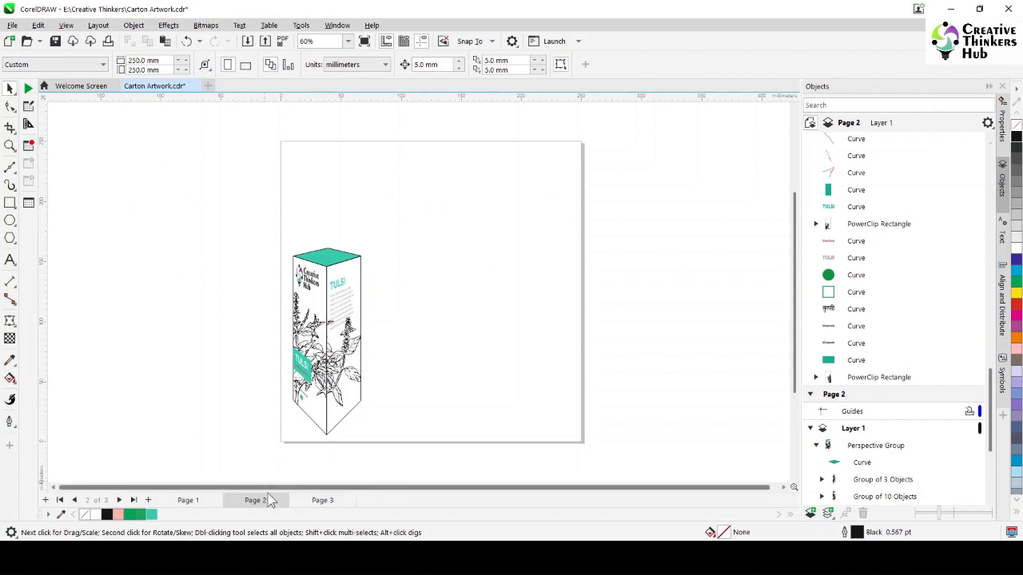
Review the pouch mockup on Page 3 and the flat carton artwork on Page 1, and return to Page 2.
click(322, 500)
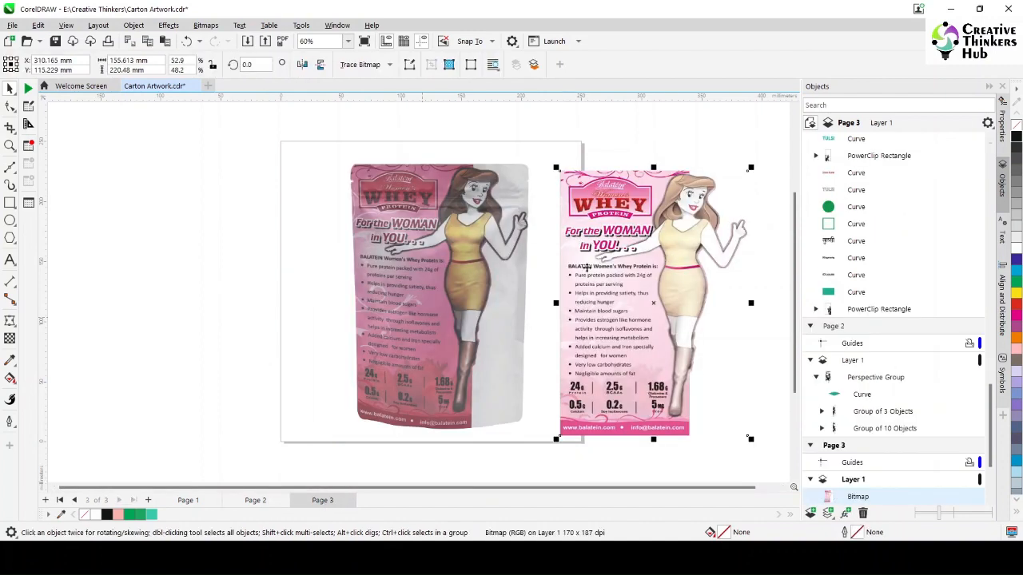
click(247, 506)
click(181, 504)
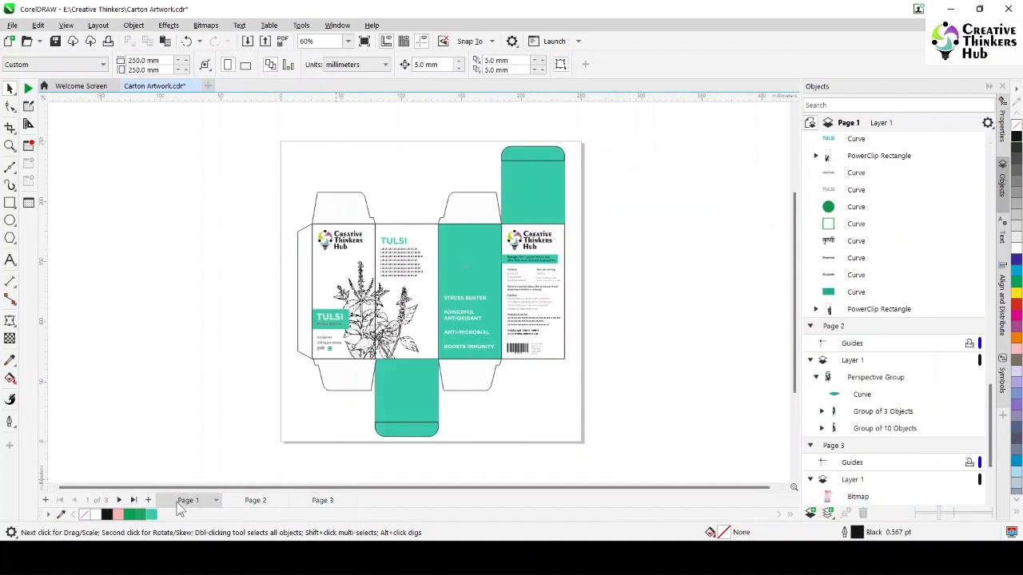
click(256, 500)
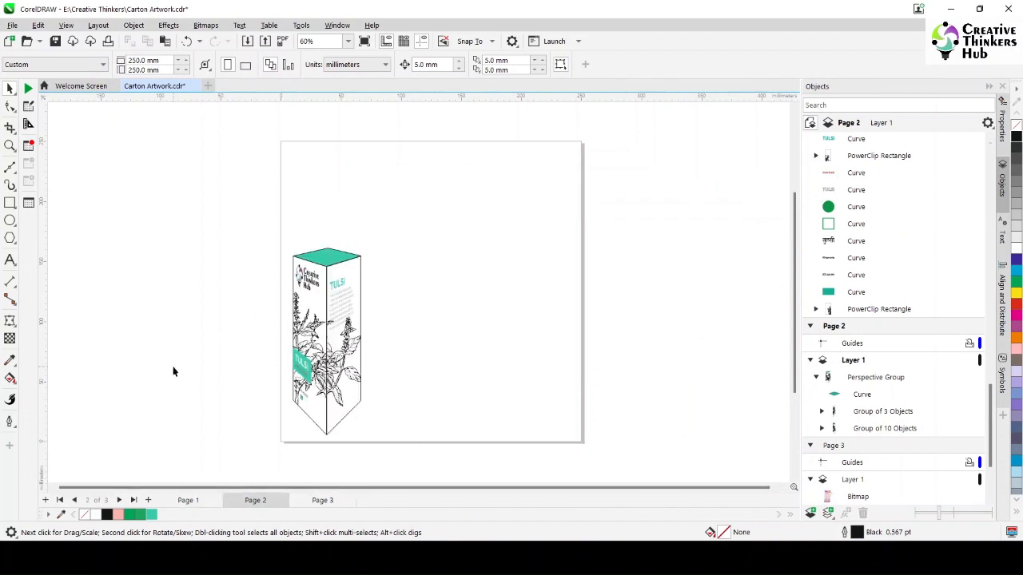